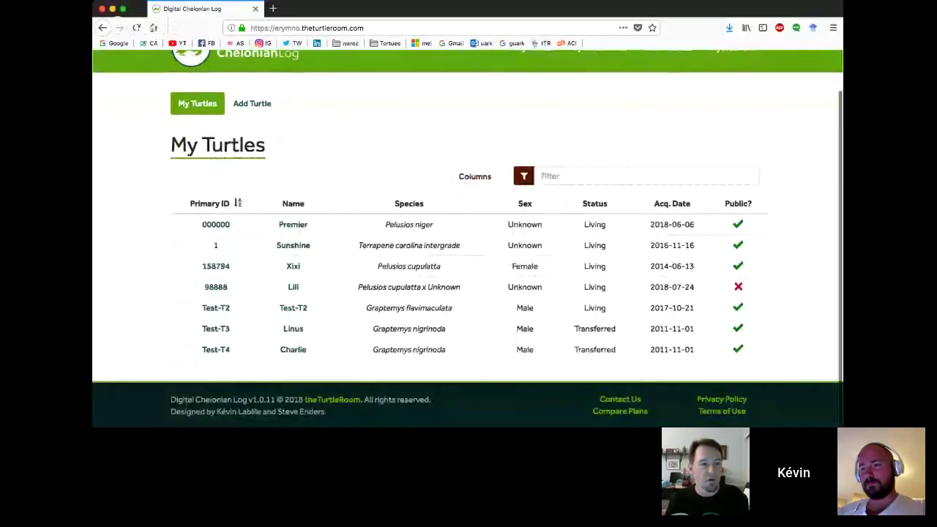
Look over the My Turtles list with its IDs, species, sex, status and public visibility.
scroll(629, 170, "up", 1)
scroll(629, 170, "up", 1)
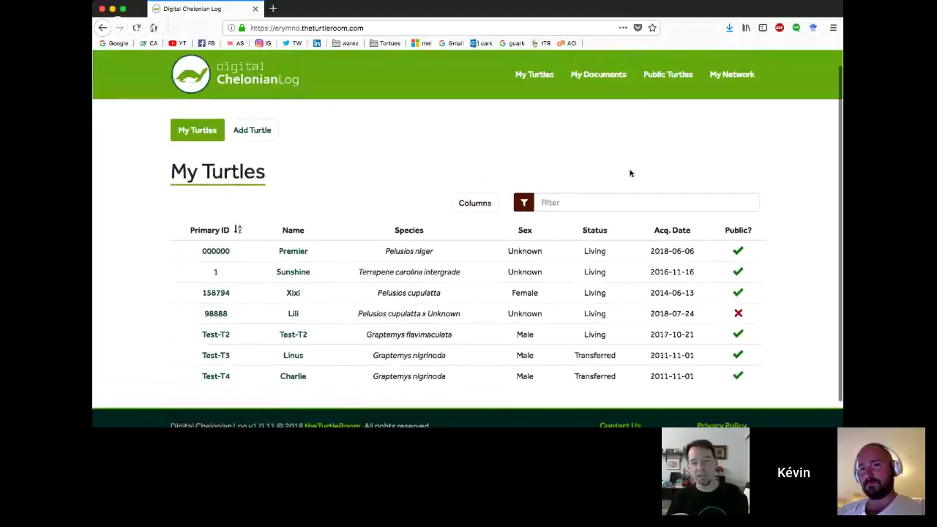
scroll(630, 173, "up", 1)
scroll(630, 173, "down", 1)
scroll(629, 173, "up", 1)
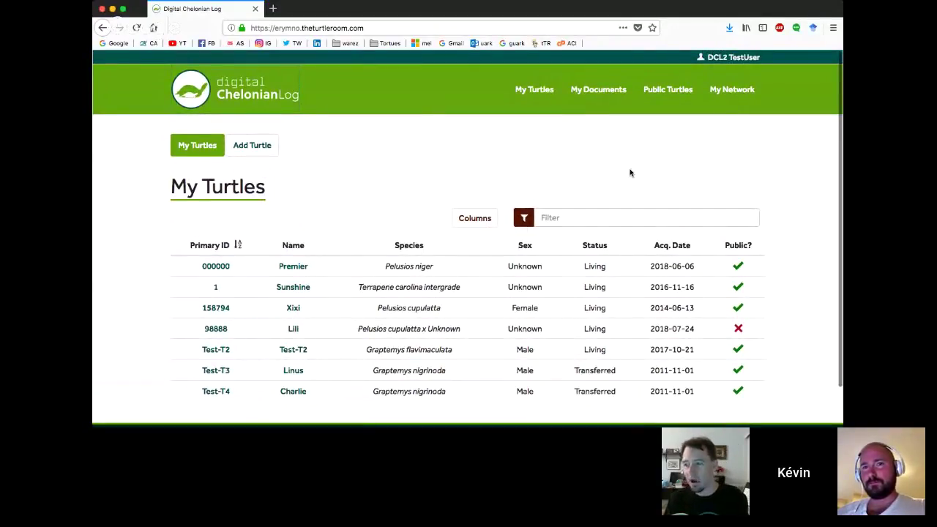
scroll(629, 173, "down", 1)
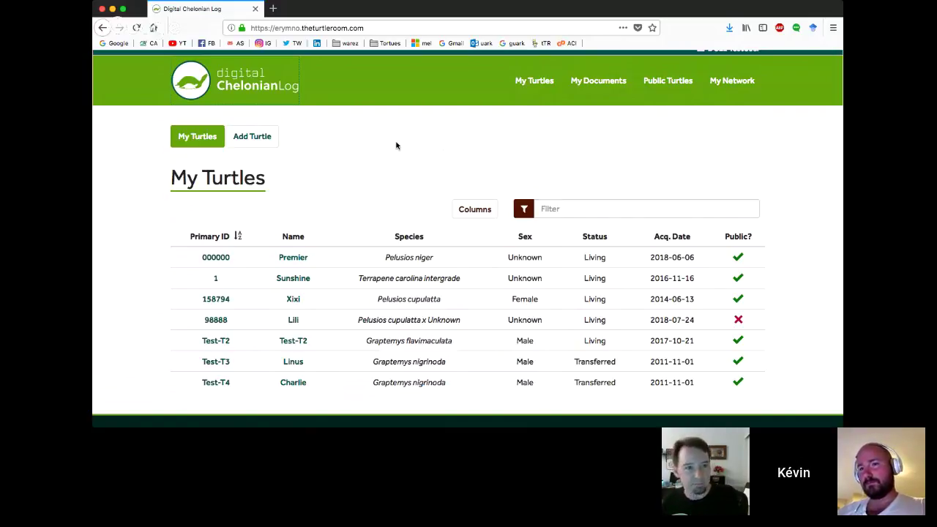
scroll(396, 145, "up", 1)
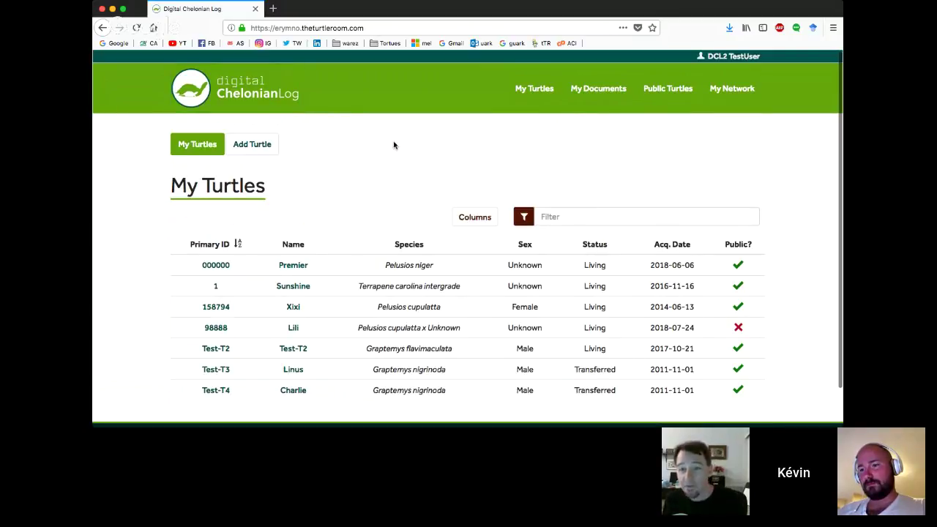
scroll(388, 157, "down", 1)
scroll(387, 157, "down", 2)
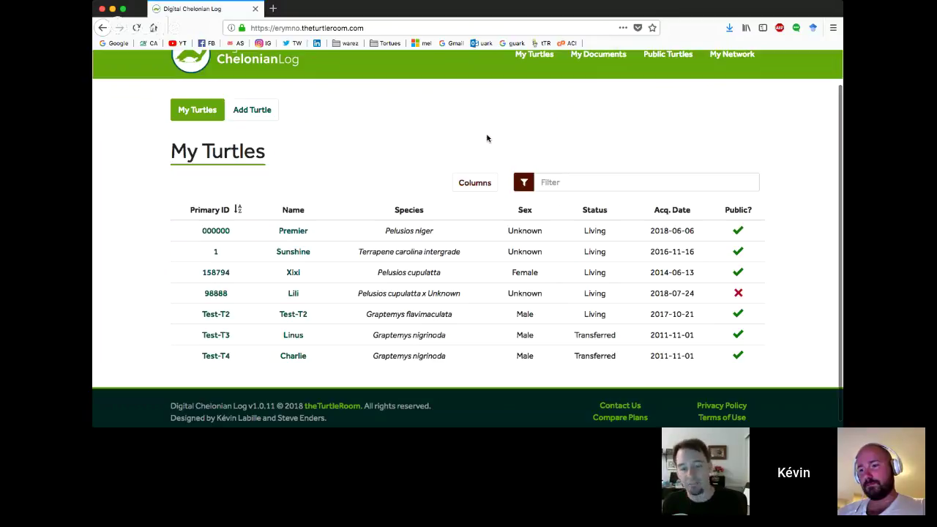
scroll(425, 146, "up", 3)
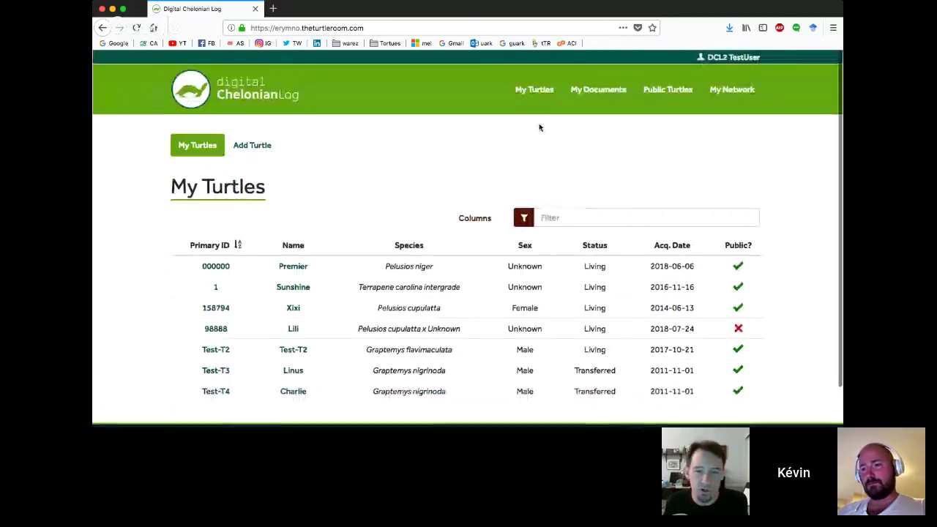
View the options available for the signed-in account.
left_click(728, 59)
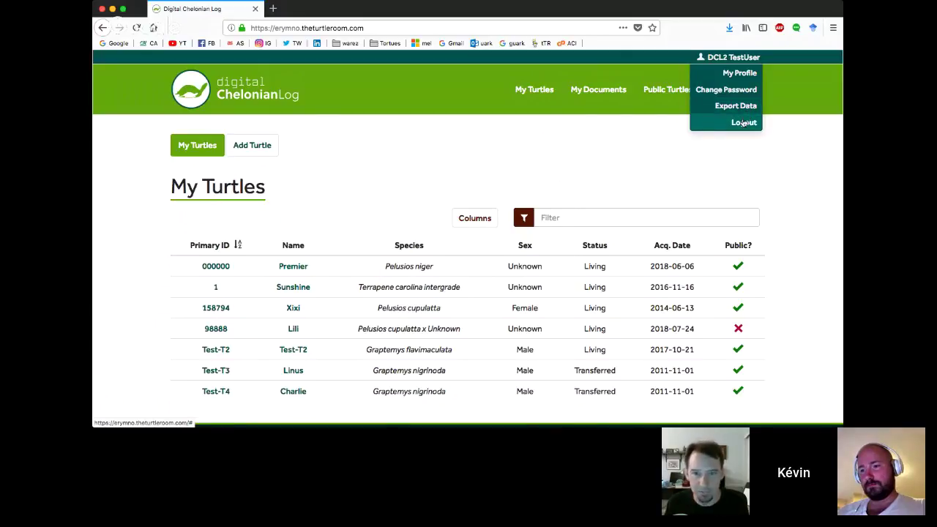
scroll(666, 144, "down", 1)
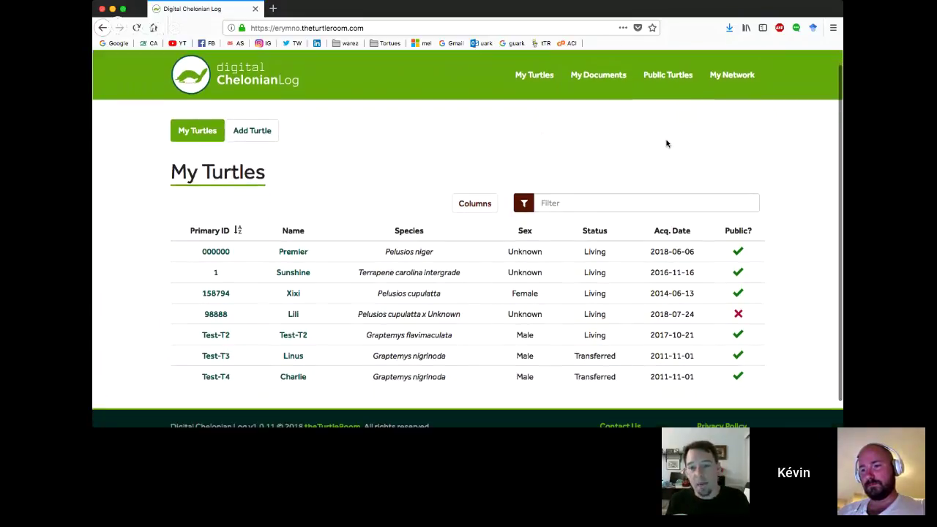
scroll(666, 143, "up", 2)
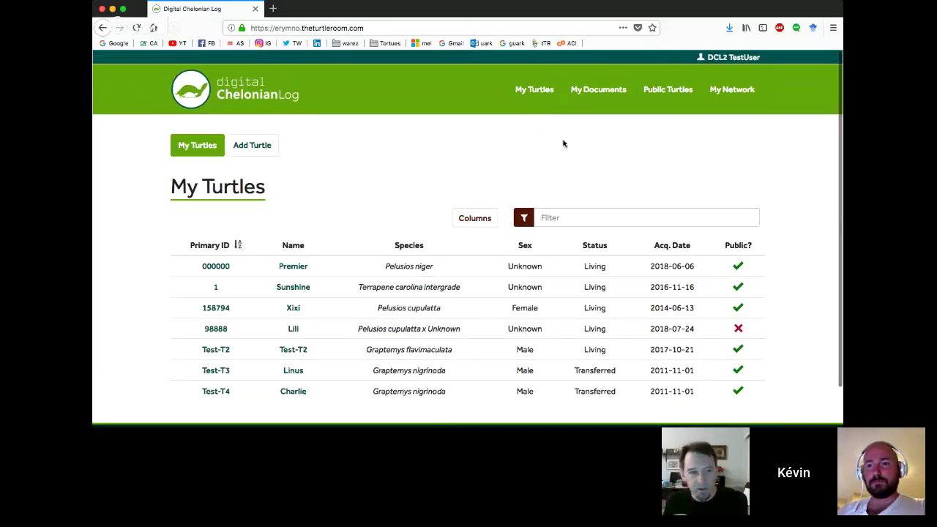
Start a new turtle record with primary ID 1234767 and the name Test Turtle.
scroll(440, 157, "down", 1)
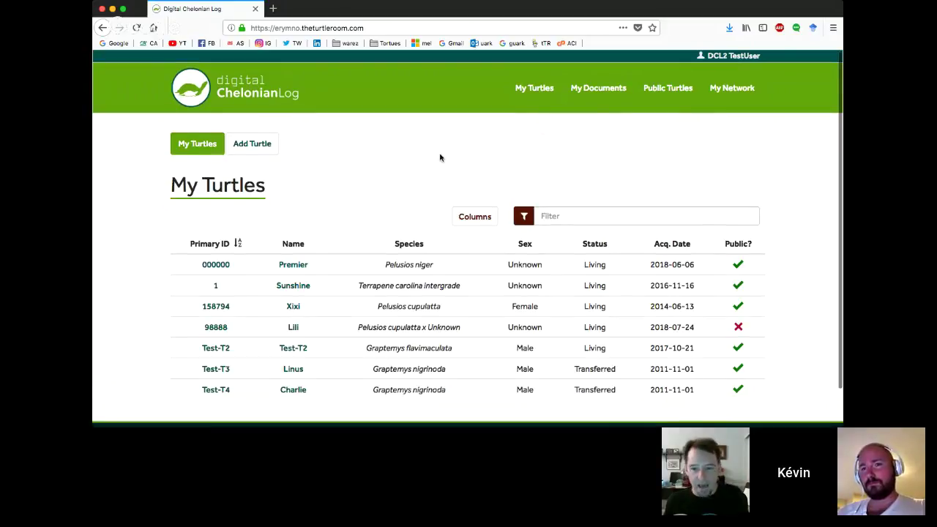
scroll(440, 157, "down", 2)
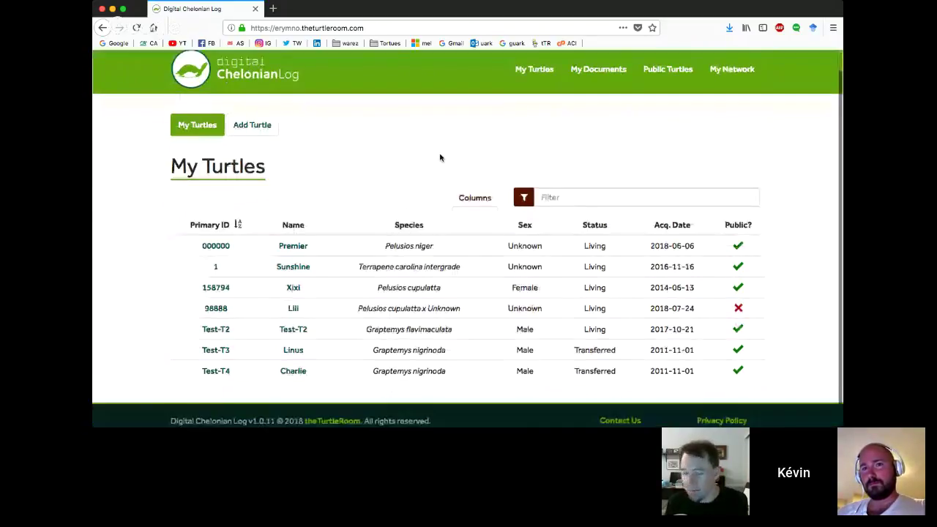
left_click(247, 121)
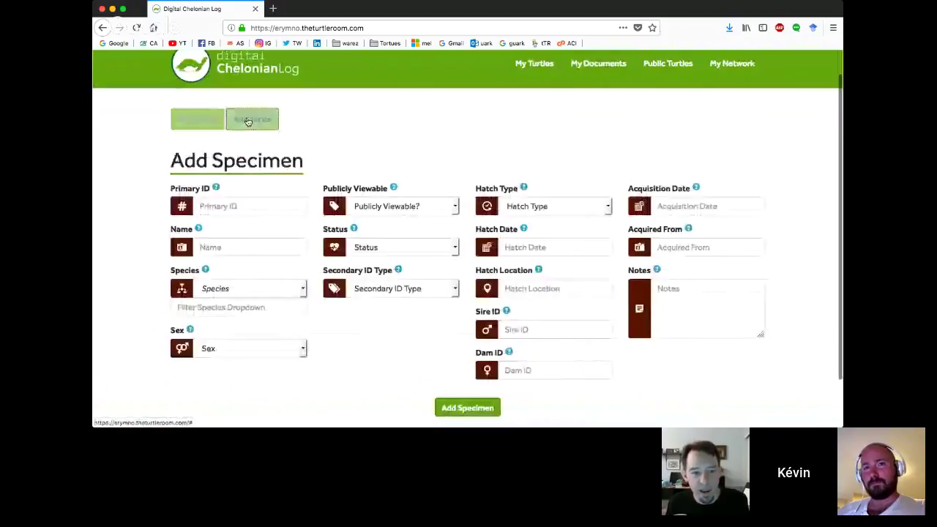
scroll(339, 126, "down", 2)
left_click(271, 159)
type("1")
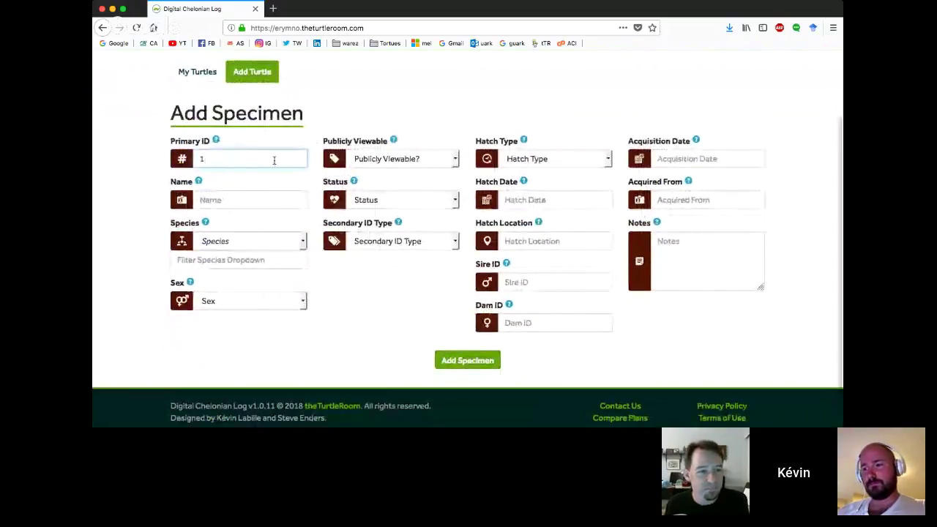
type("234767")
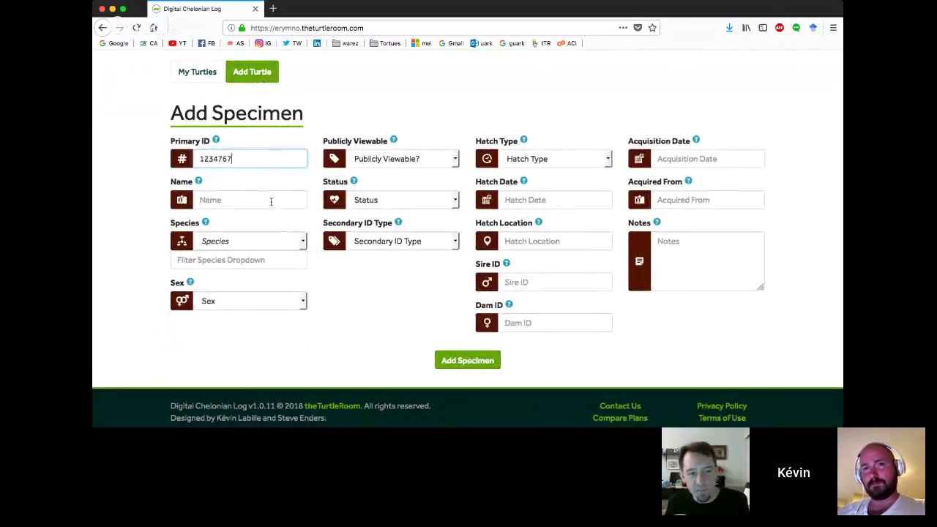
left_click(270, 201)
type("Test Turtle")
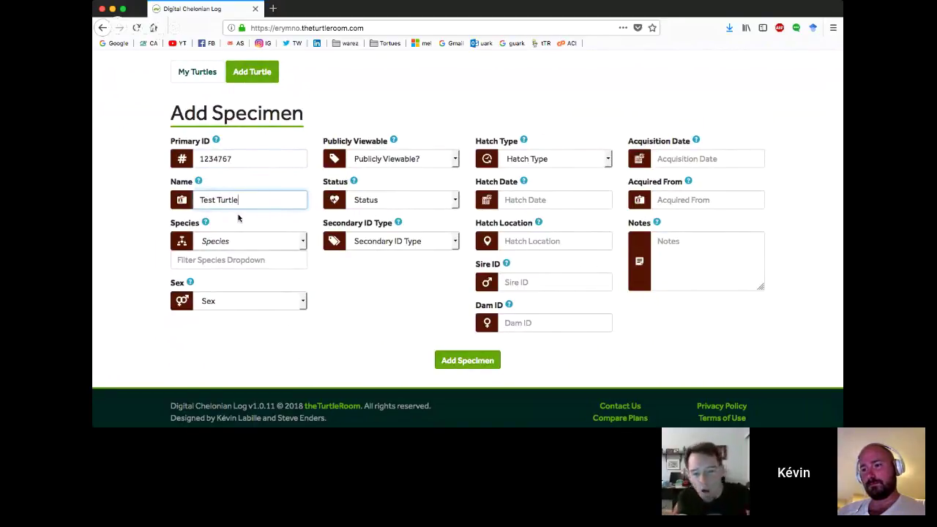
Check the help notes for the Species, Name and Sex fields.
key("Tab")
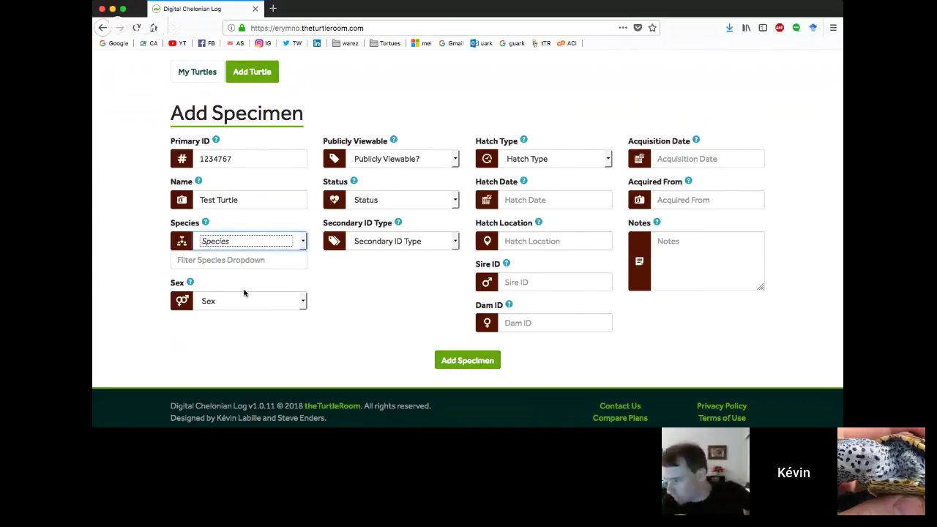
left_click(205, 222)
left_click(199, 181)
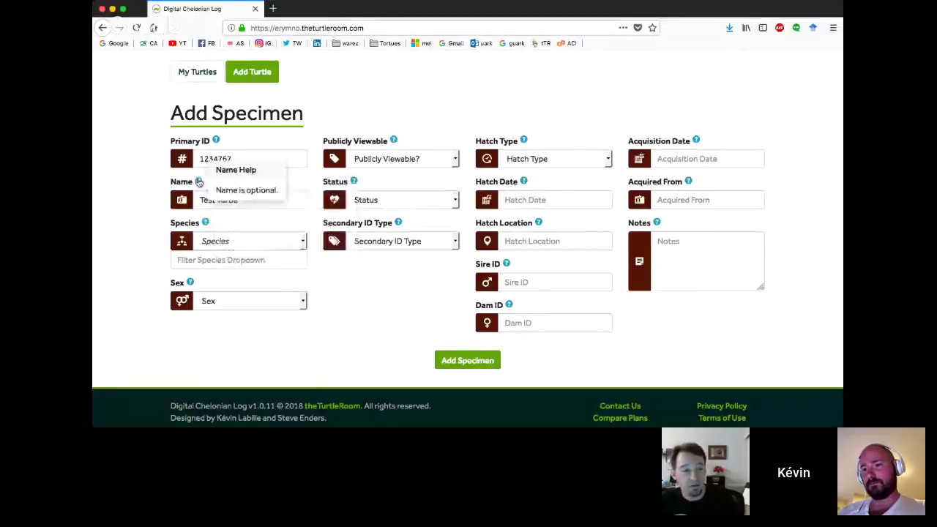
left_click(191, 284)
Set the specimen's species to Chersobius signatus and its sex to Female.
left_click(222, 246)
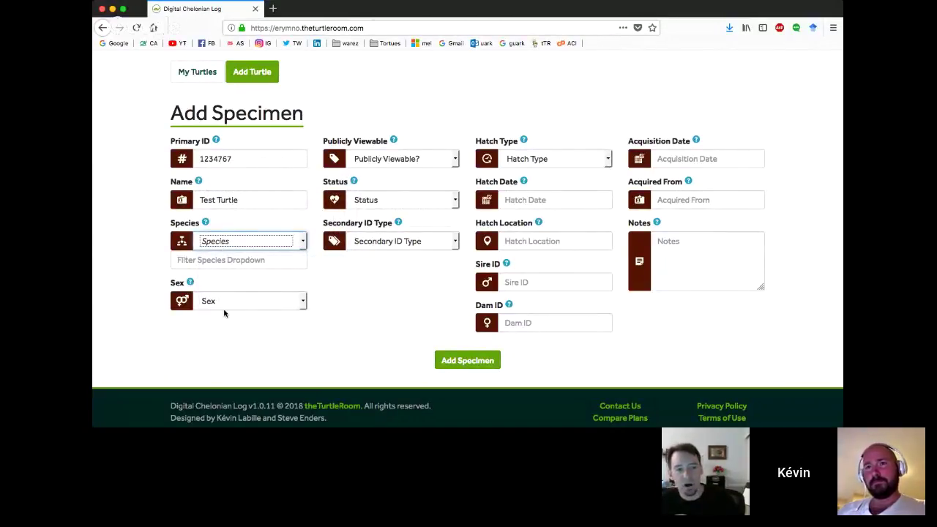
key("Down")
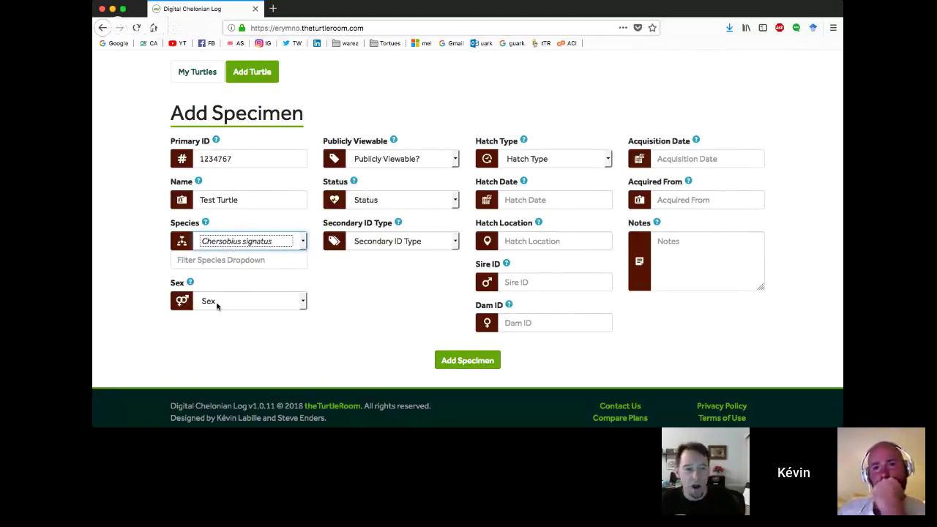
left_click(217, 303)
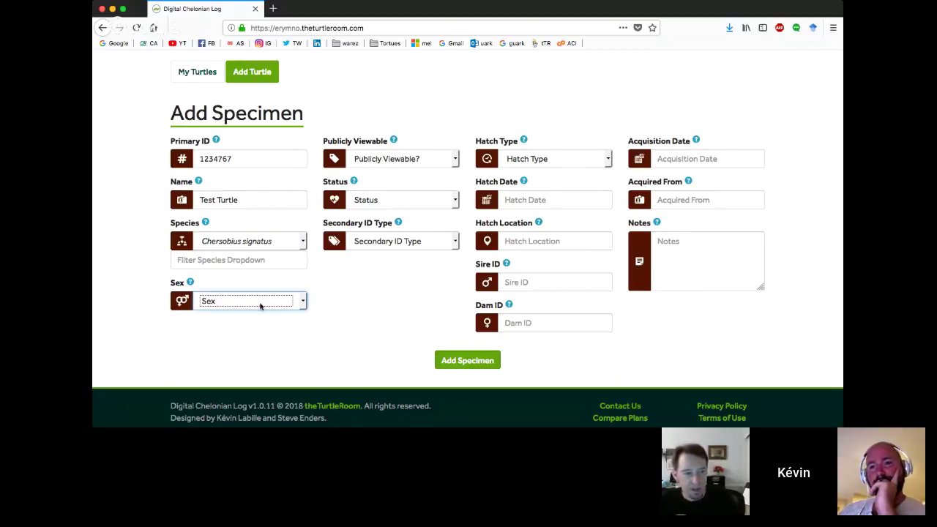
left_click(223, 325)
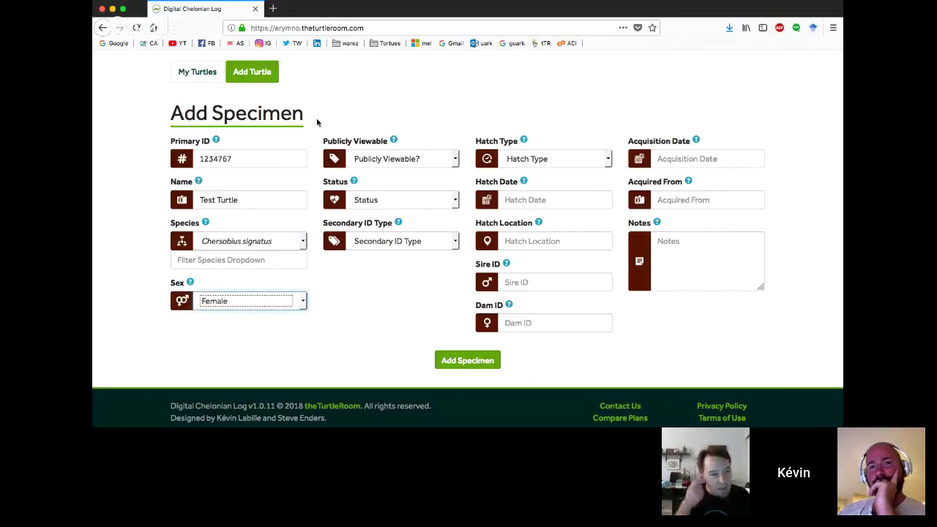
Make the specimen publicly viewable and set its status to Living.
left_click(373, 158)
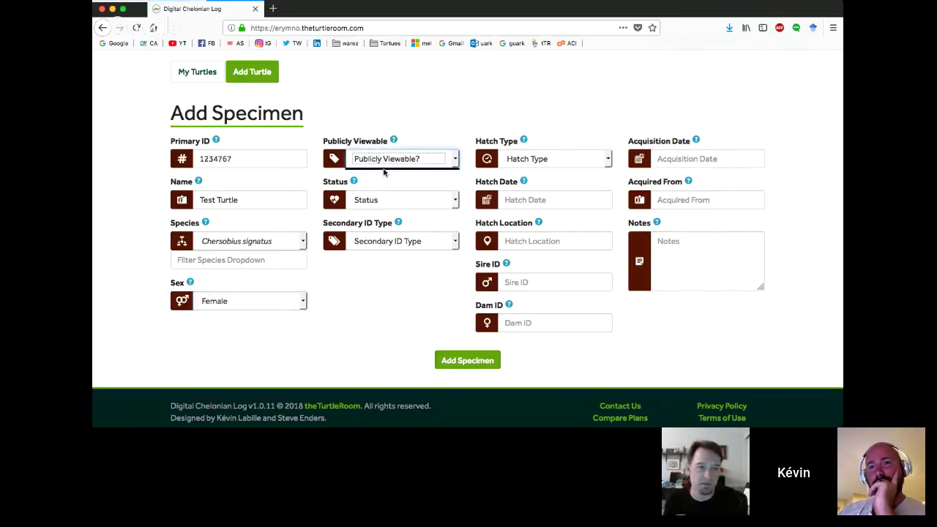
left_click(383, 170)
left_click(370, 202)
left_click(364, 214)
Set the hatch type to Unknown and add the specimen to the log.
left_click(530, 161)
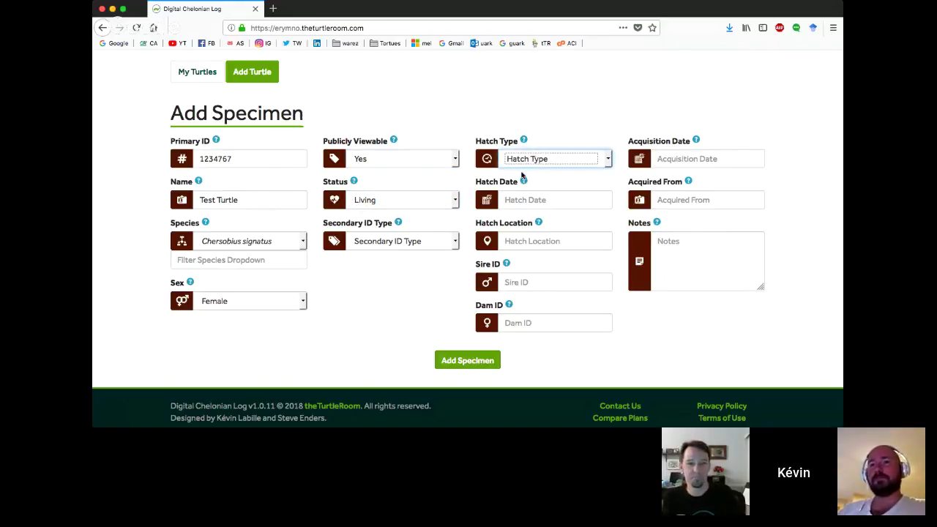
left_click(520, 194)
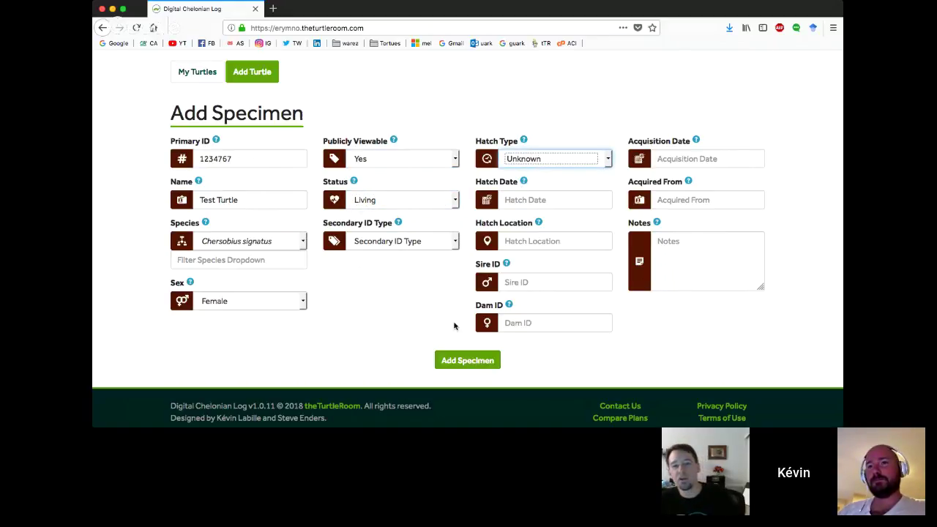
left_click(465, 360)
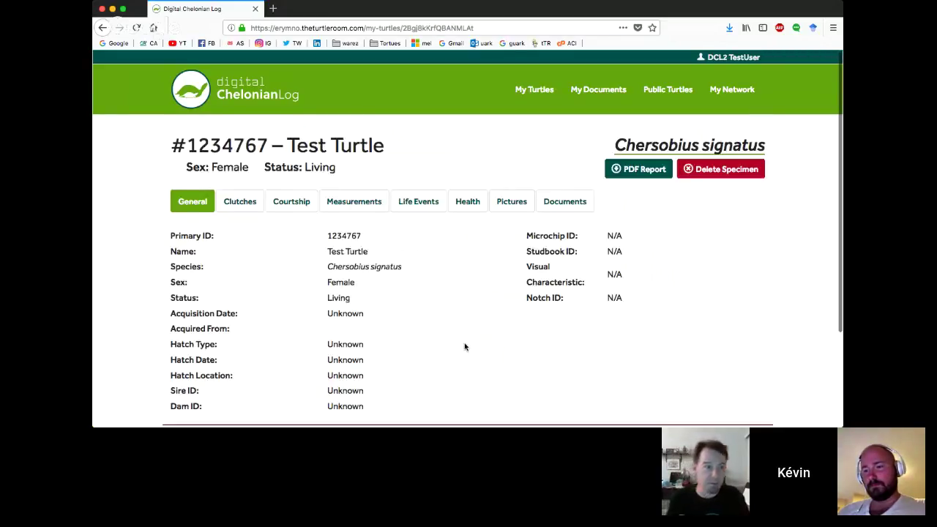
Review the general details on the new Test Turtle record.
scroll(464, 344, "down", 3)
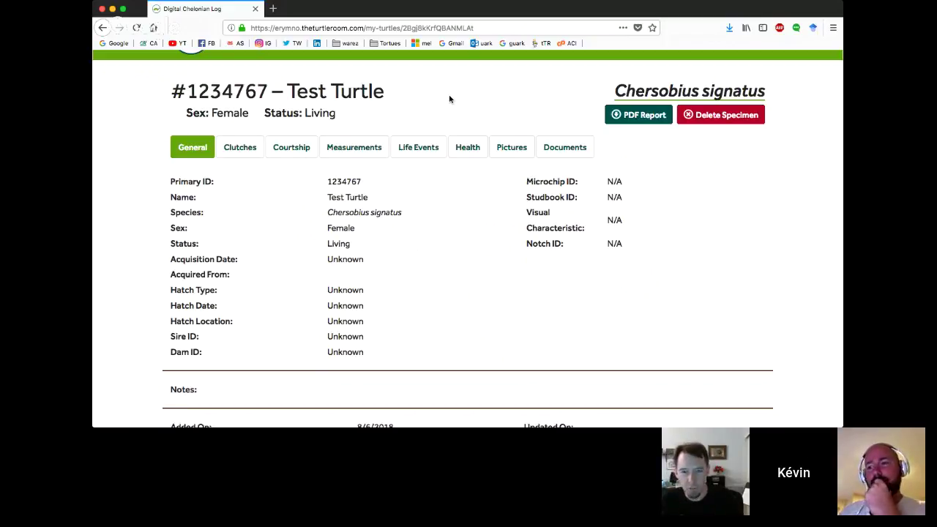
scroll(459, 104, "down", 1)
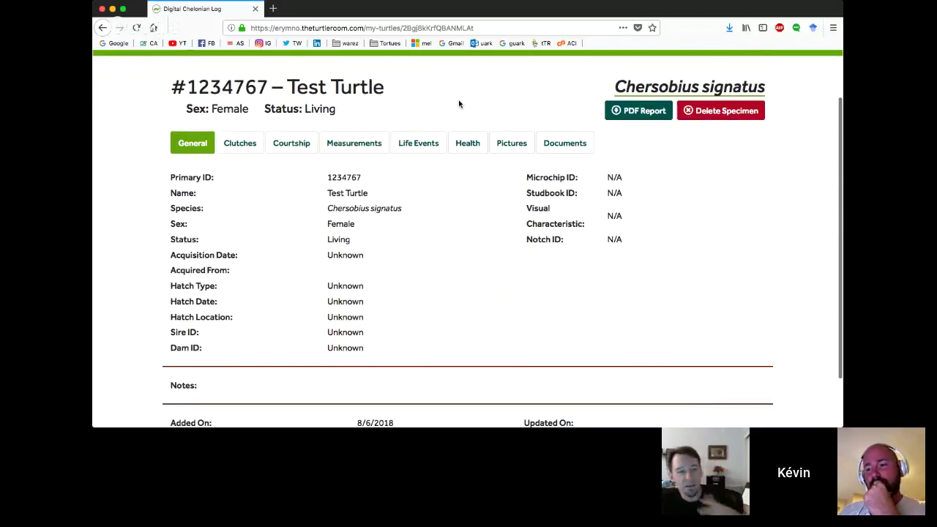
scroll(459, 104, "down", 2)
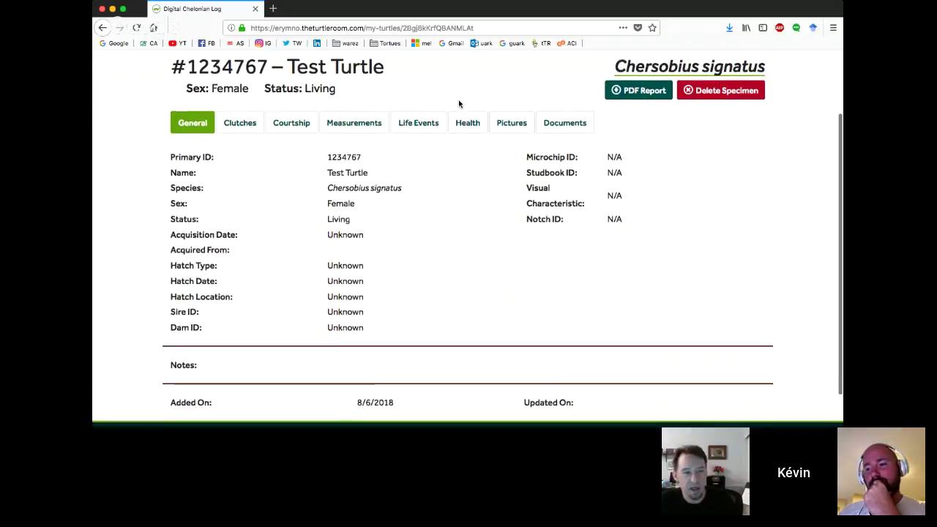
scroll(459, 104, "up", 2)
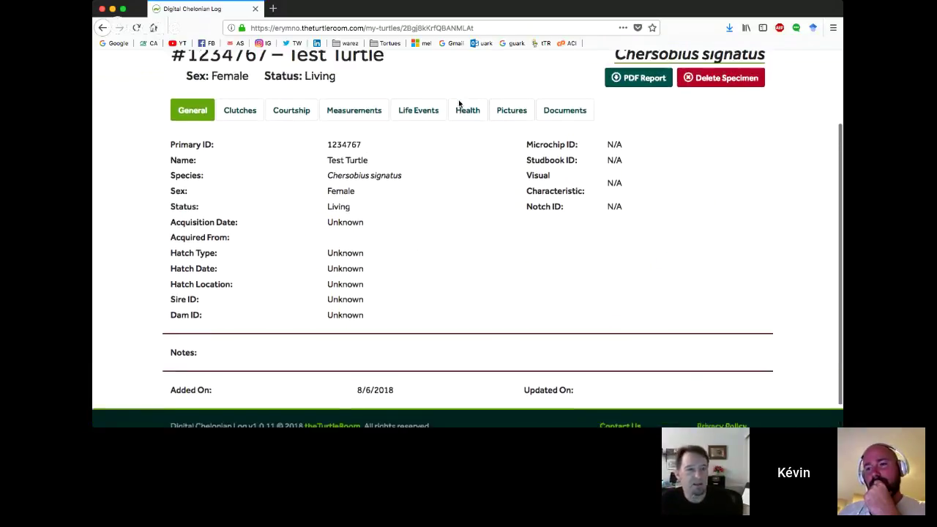
scroll(459, 104, "up", 1)
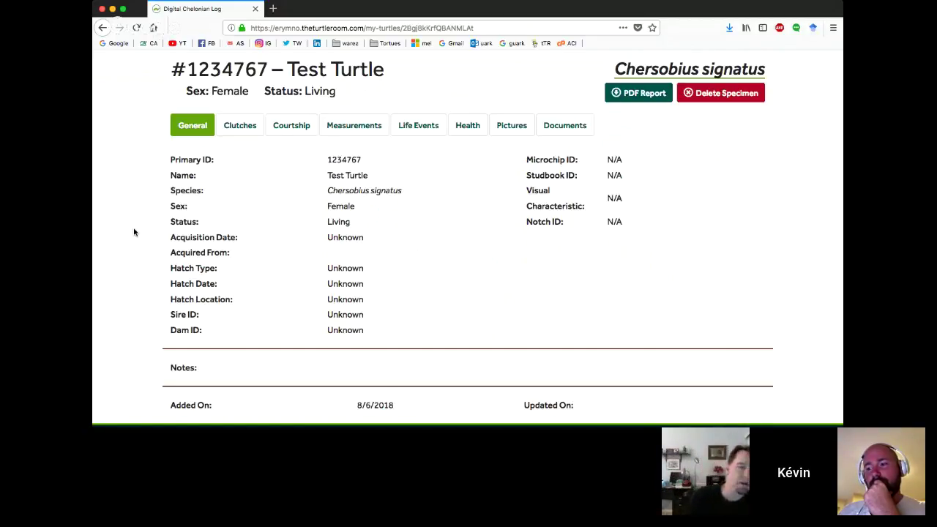
scroll(134, 232, "up", 1)
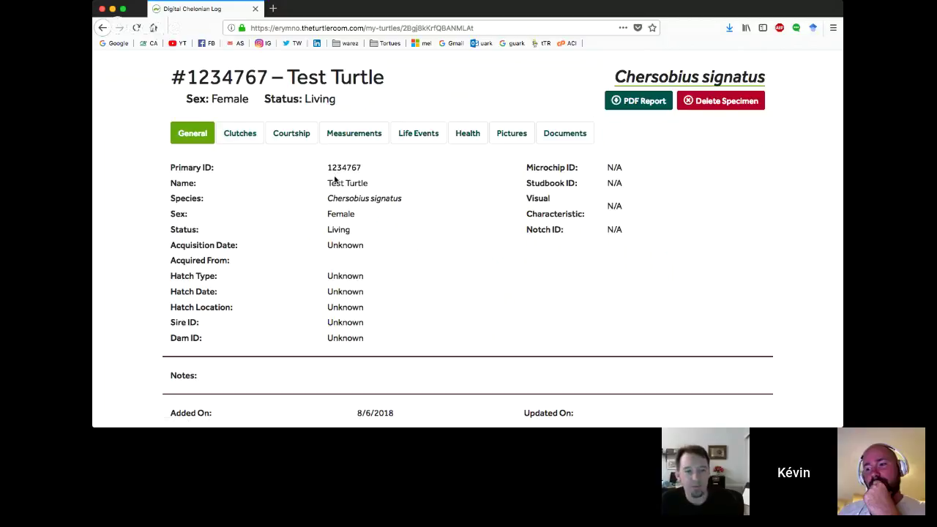
Start a new life event for the Test Turtle and set its event date to 08/05/2018.
left_click(417, 134)
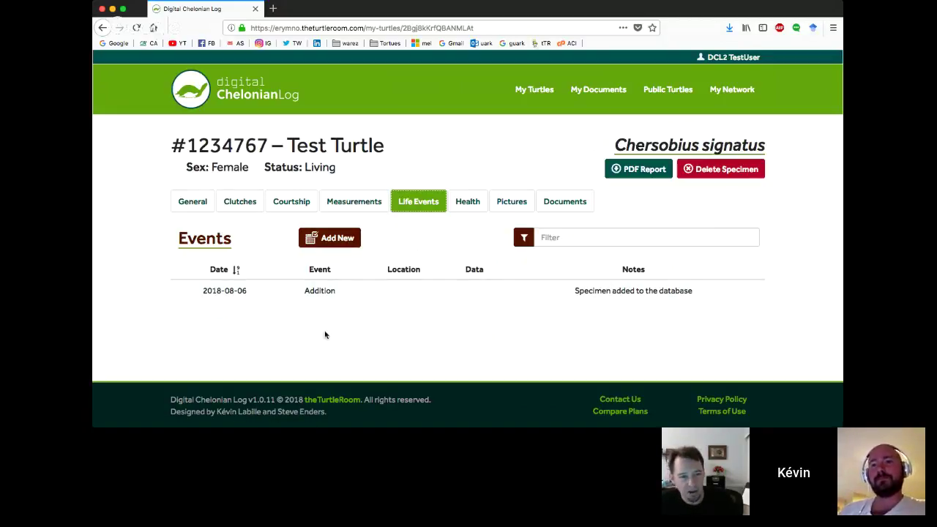
left_click(338, 241)
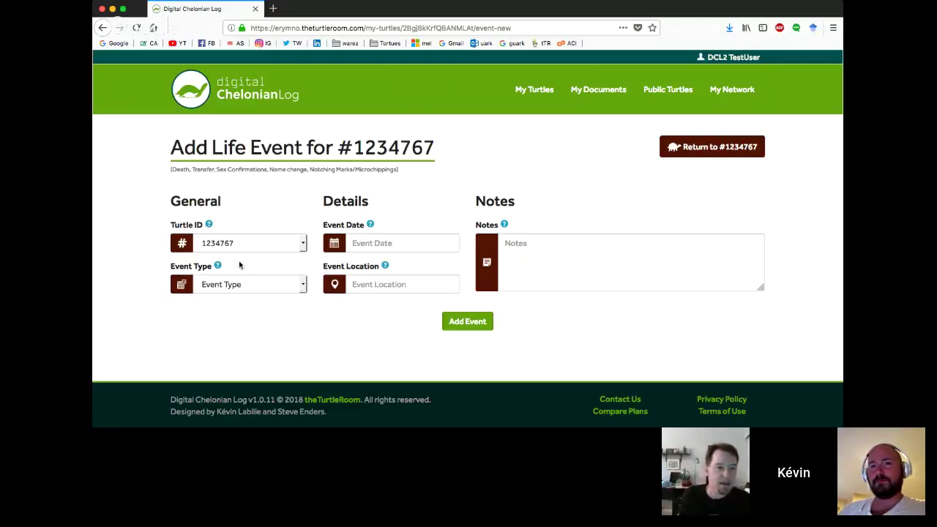
left_click(233, 290)
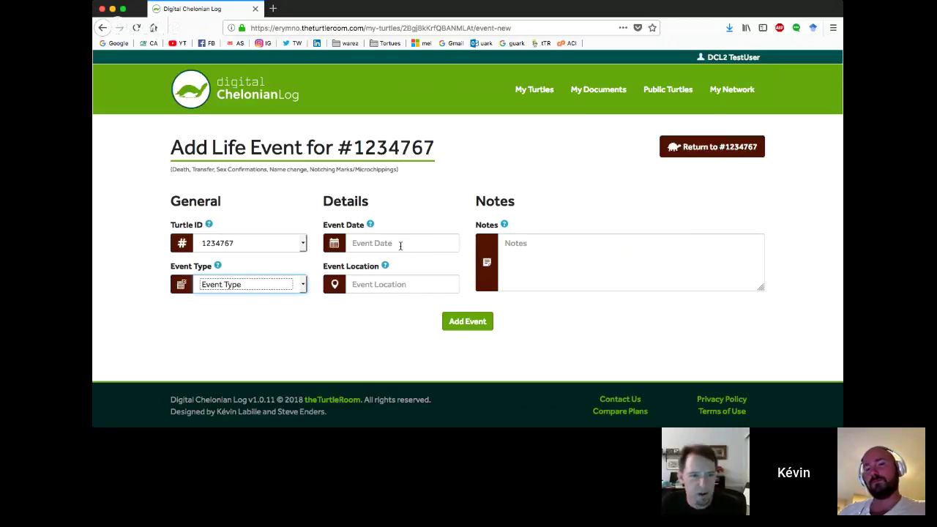
left_click(366, 242)
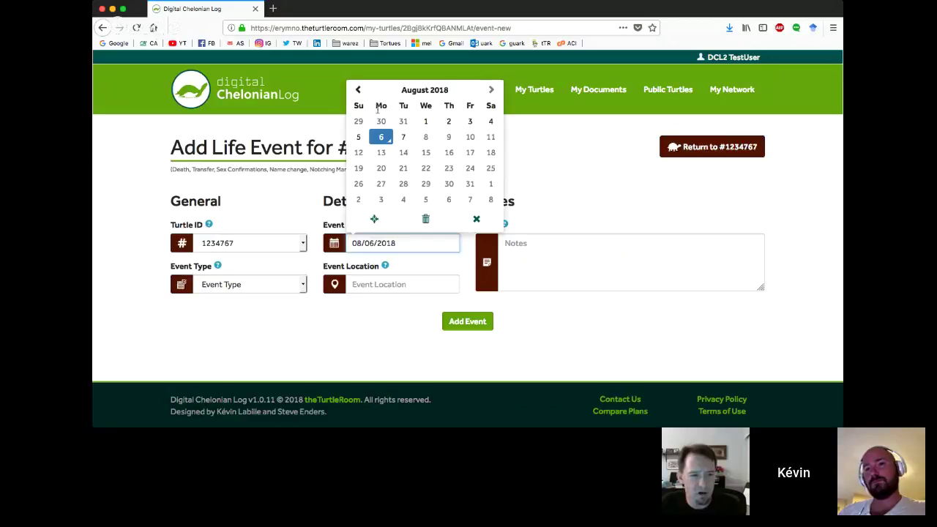
left_click(358, 139)
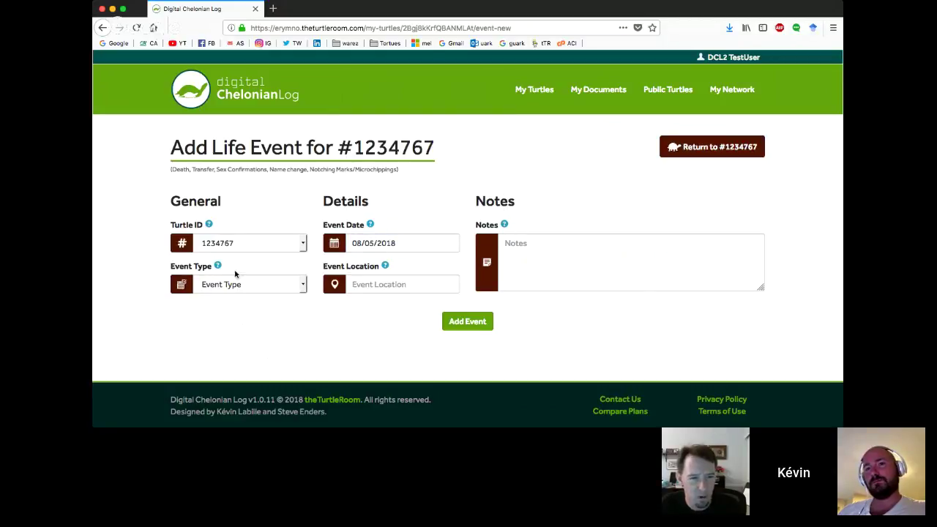
Set the life event's type to Transfer and enter the new owner's name.
mouse_move(219, 269)
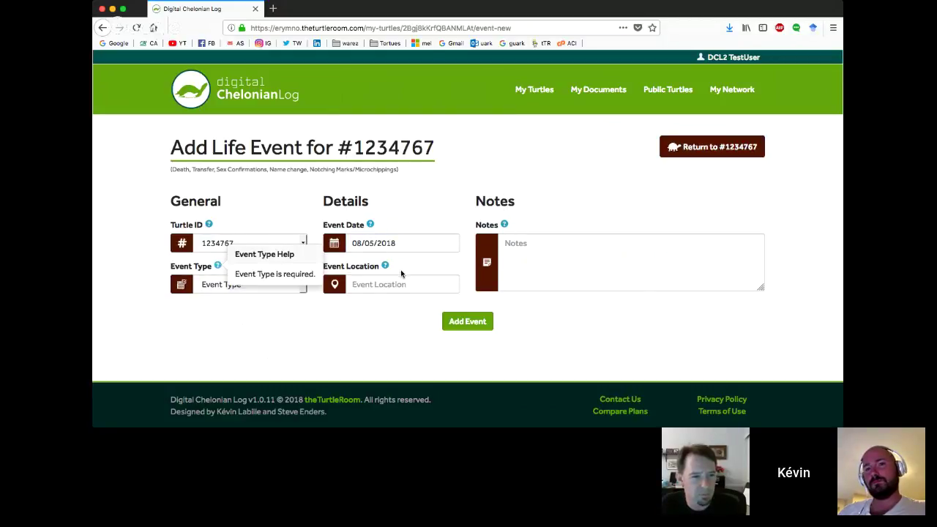
mouse_move(386, 268)
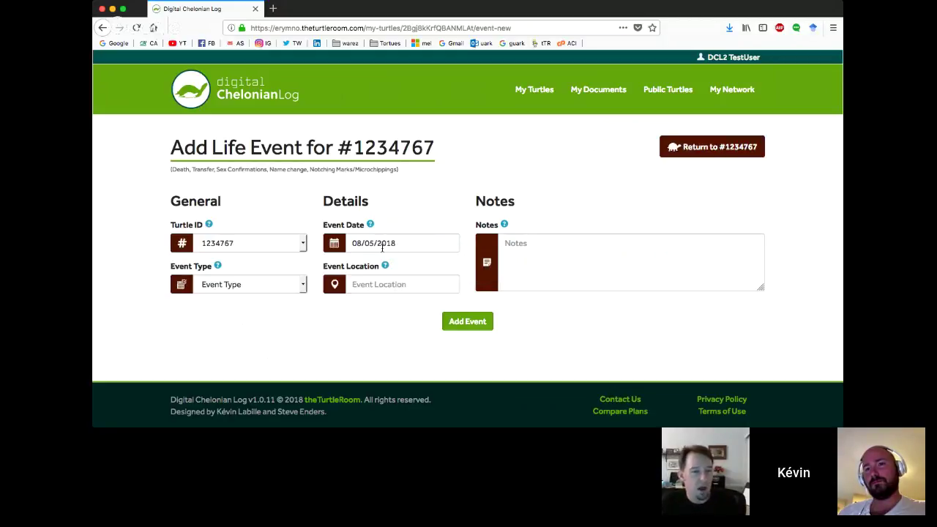
left_click(268, 280)
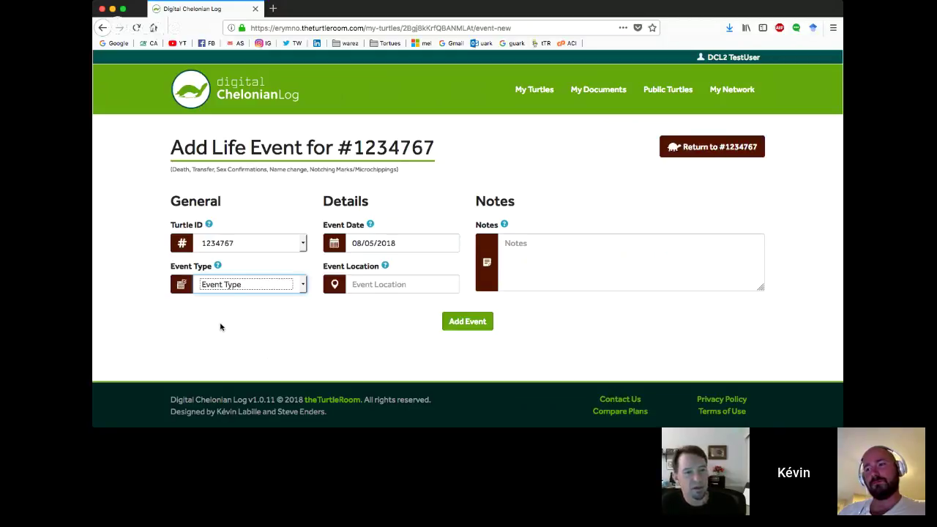
key("Down")
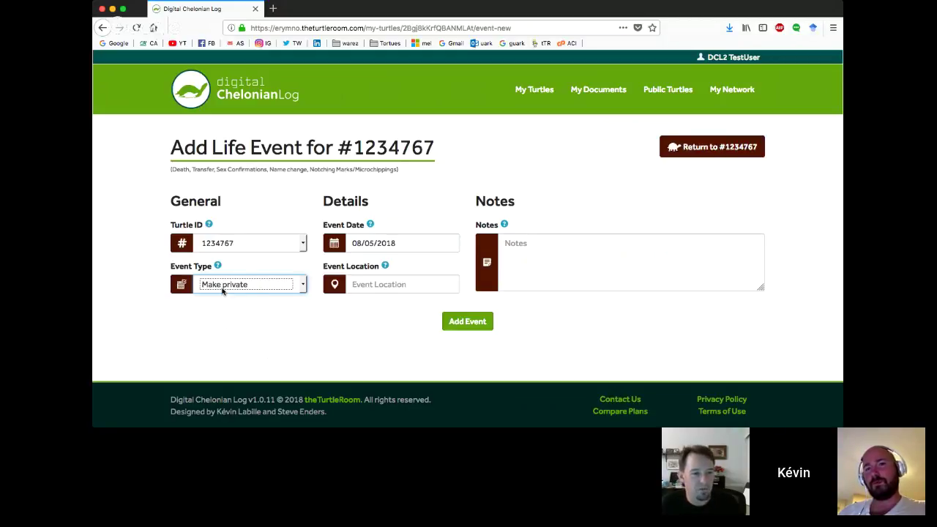
key("Down")
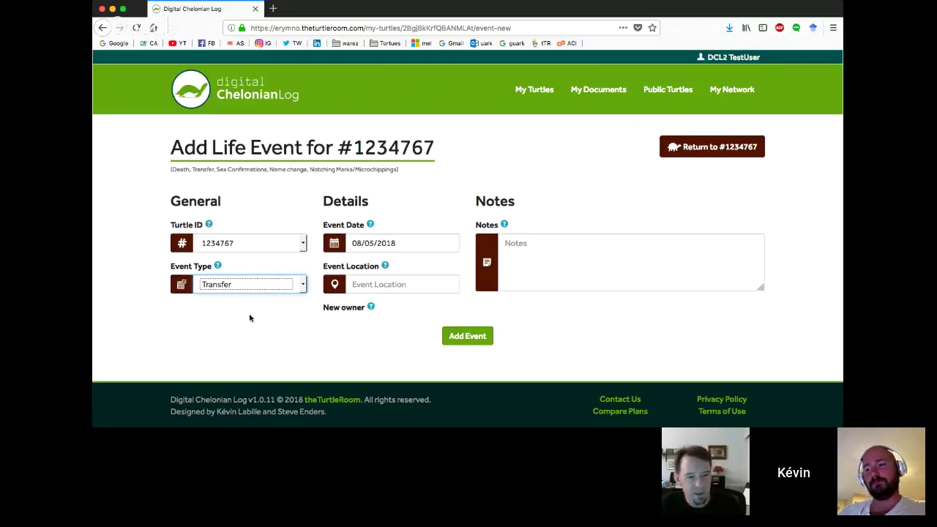
scroll(413, 302, "down", 1)
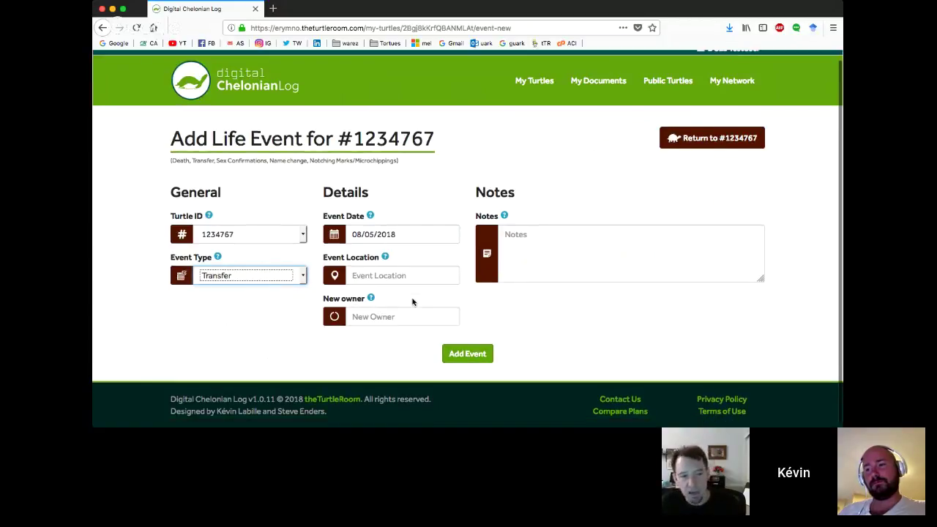
left_click(380, 316)
type("Steve")
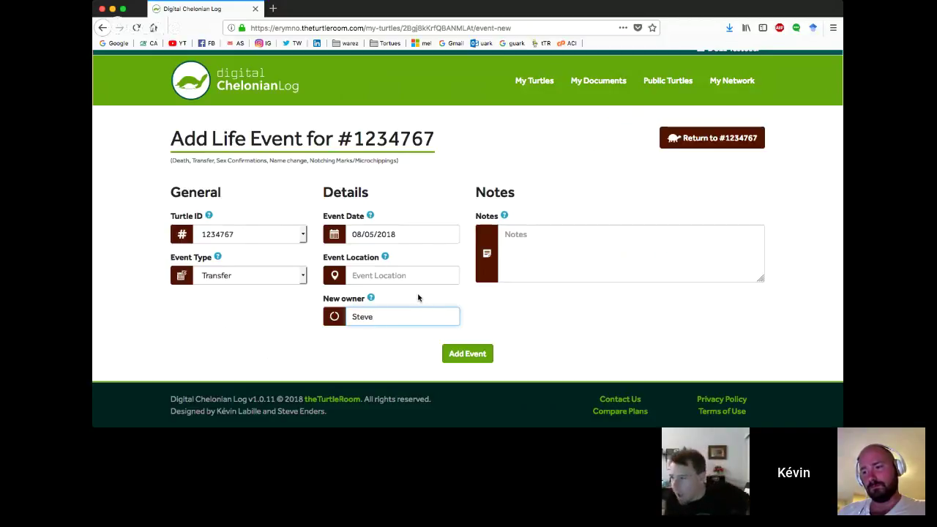
Preview the detail fields for the Assign Studbook ID and Notching Mark event types.
left_click(302, 276)
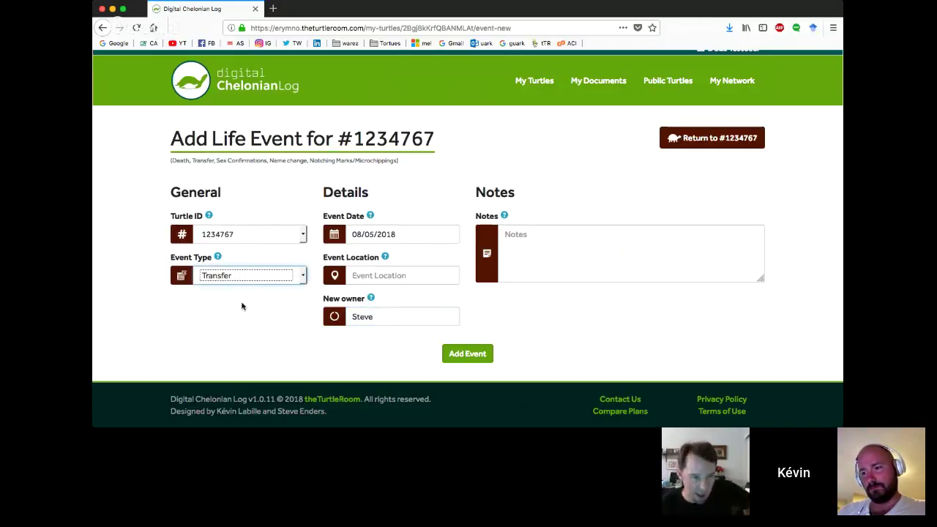
key("Down")
key("Down")
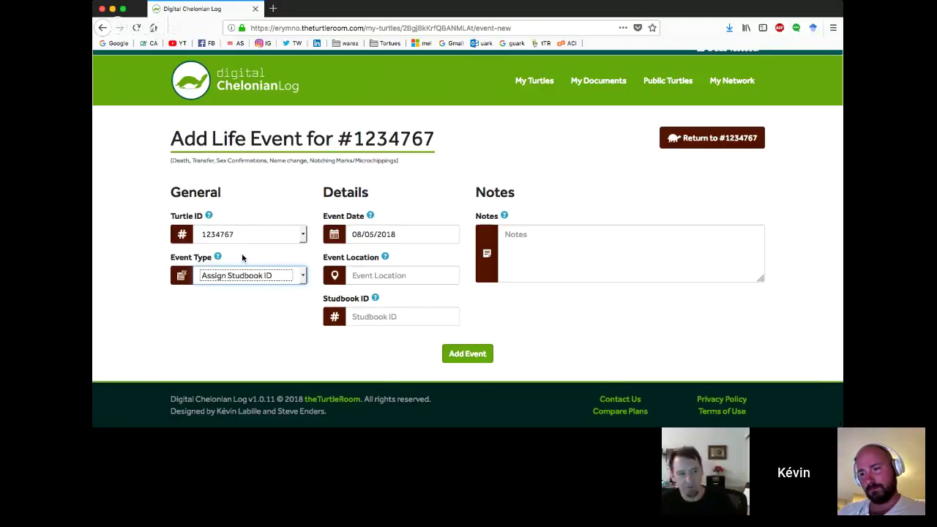
key("Down")
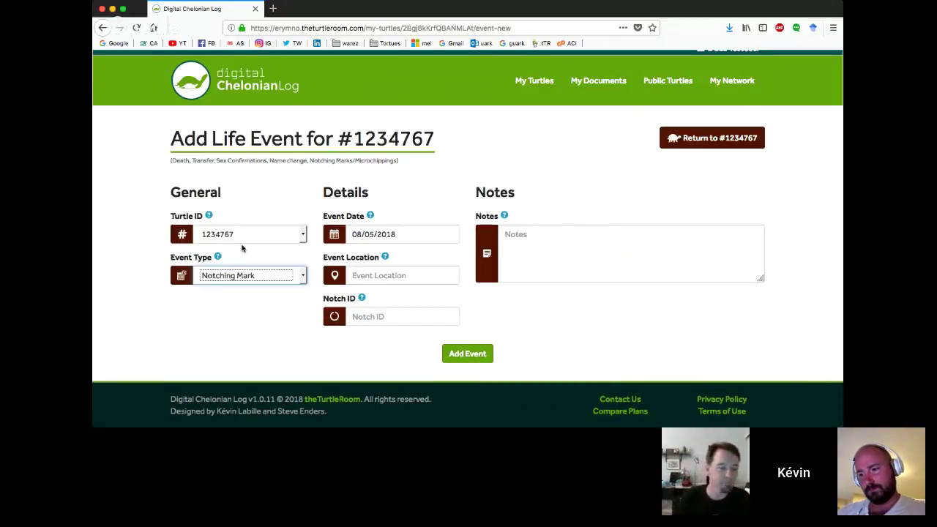
Set the event type back to Transfer, re-enter the new owner's name, and try to submit the event.
key("t")
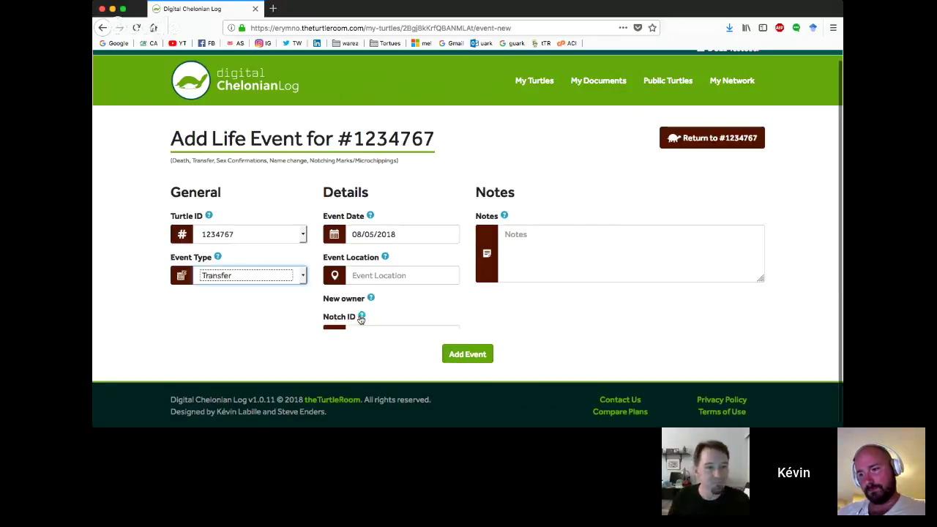
left_click(359, 317)
type("Steve")
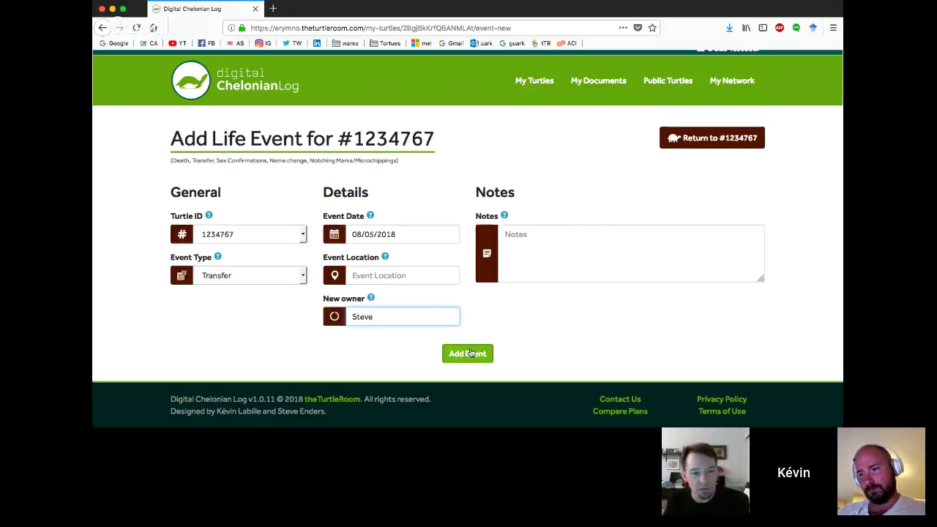
left_click(472, 353)
Set the event location to Penn and add the transfer event.
left_click(376, 276)
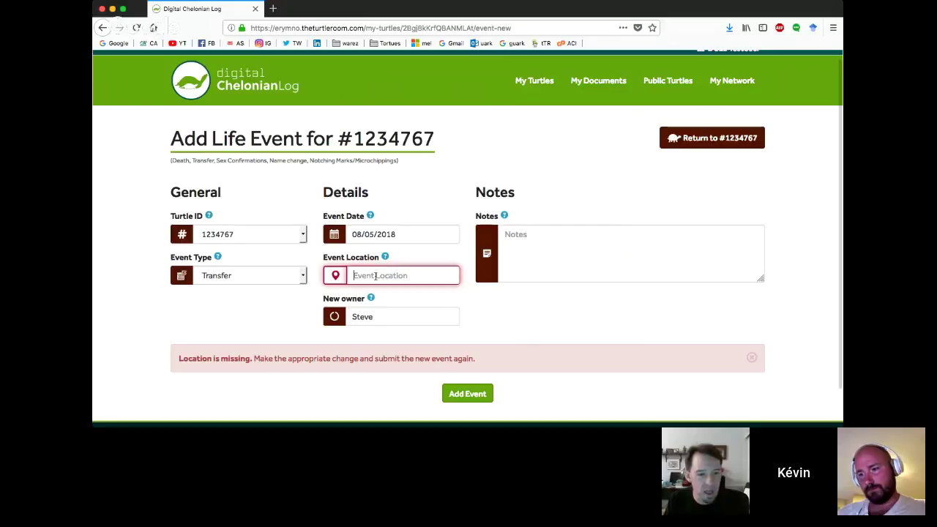
type("Penn")
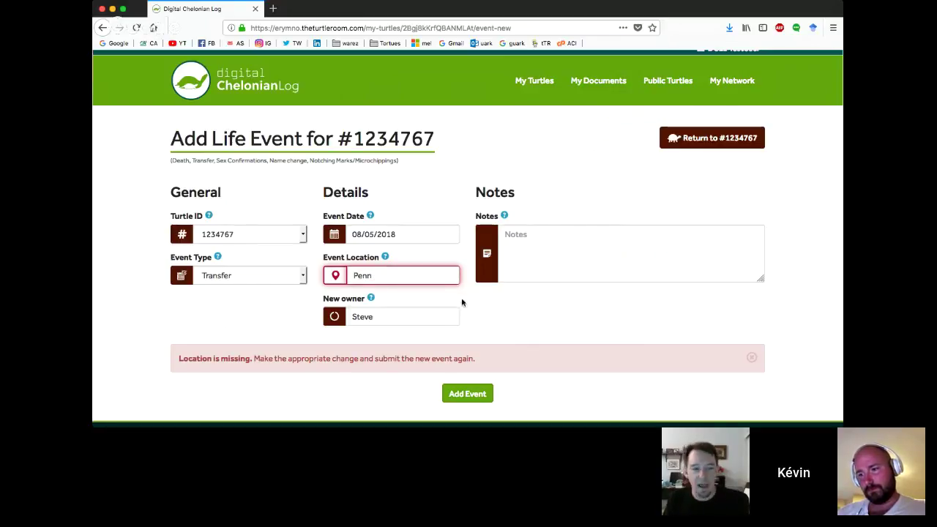
scroll(462, 302, "down", 1)
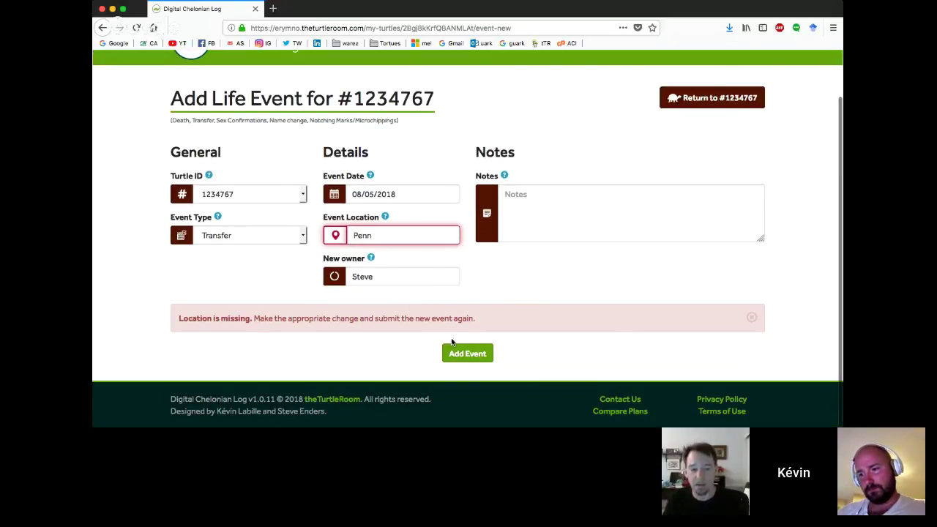
left_click(468, 355)
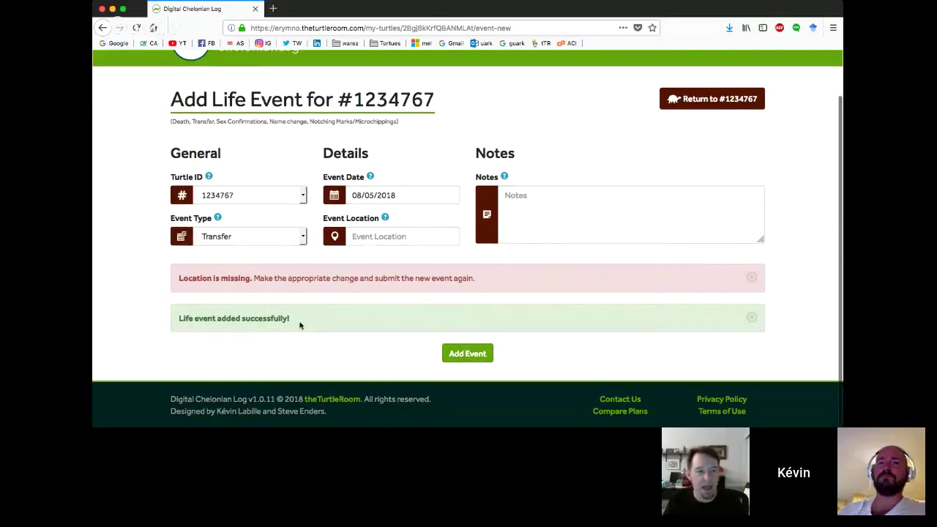
Return to the turtle's record and review the transfer entry in its life events.
left_click(681, 145)
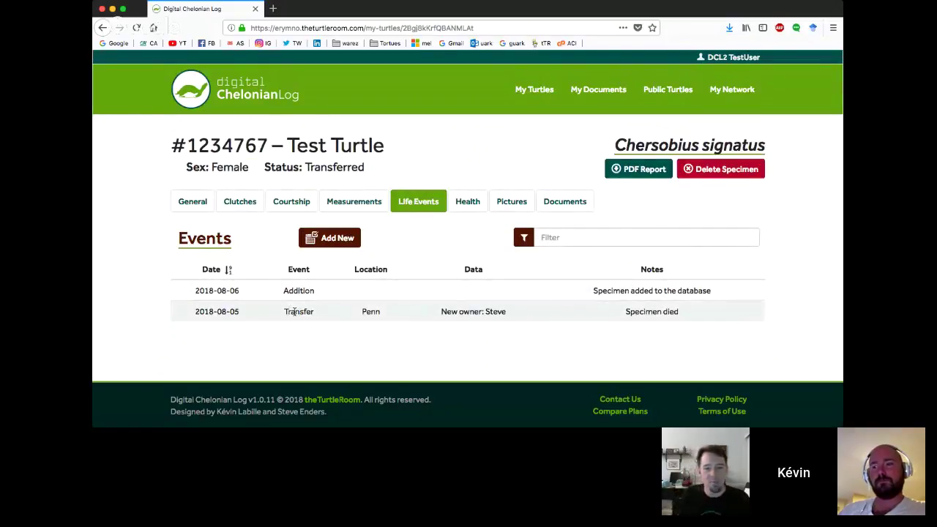
left_click_drag(194, 312, 354, 313)
left_click(339, 338)
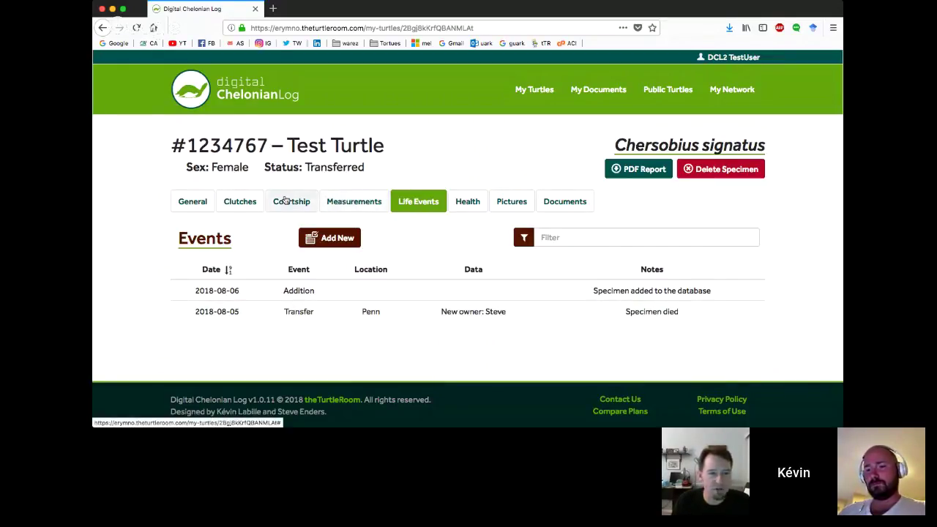
Review the turtle's general details and request its PDF report.
left_click(199, 202)
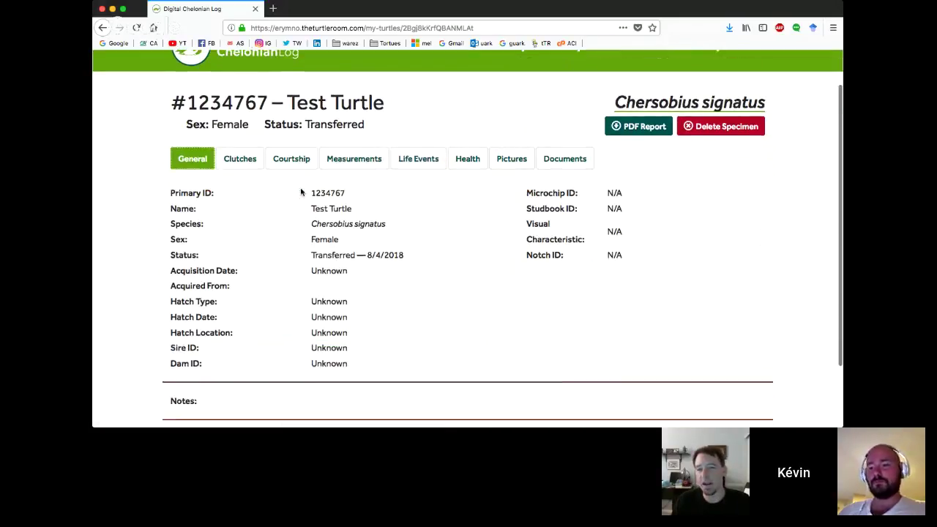
scroll(300, 193, "up", 1)
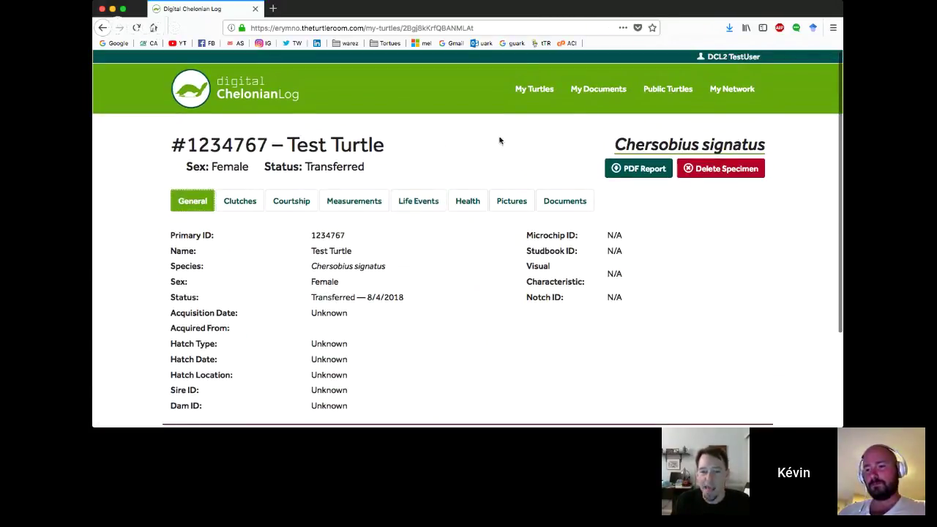
left_click(630, 169)
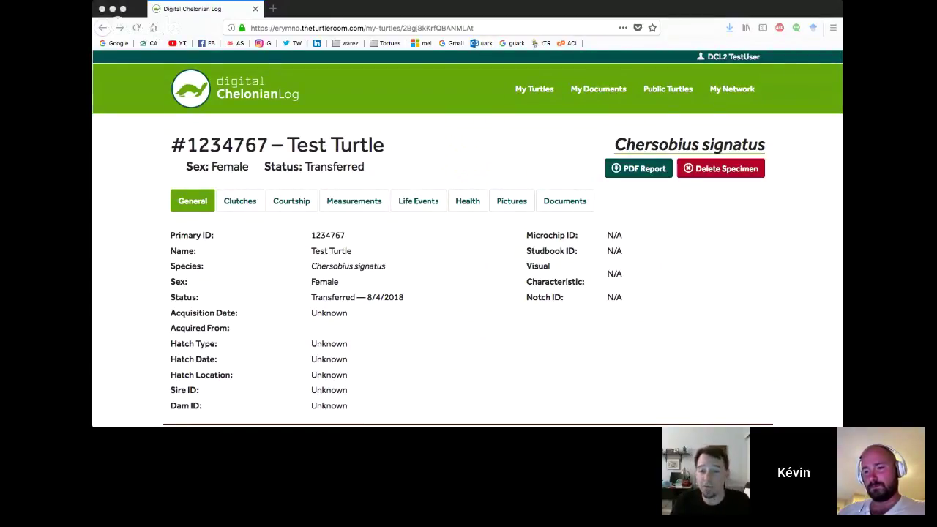
left_click(560, 338)
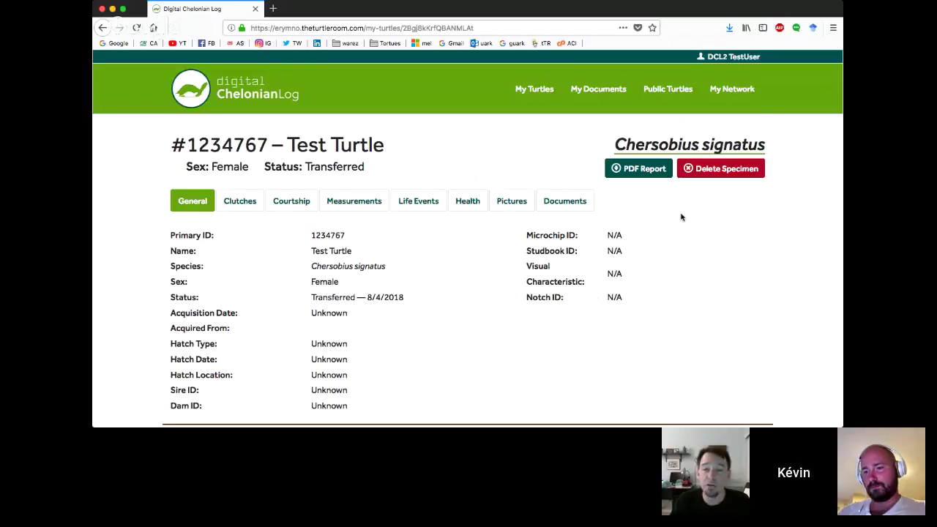
Start a new clutch record for the Test Turtle and set the sire ID to Unknown.
scroll(690, 205, "down", 1)
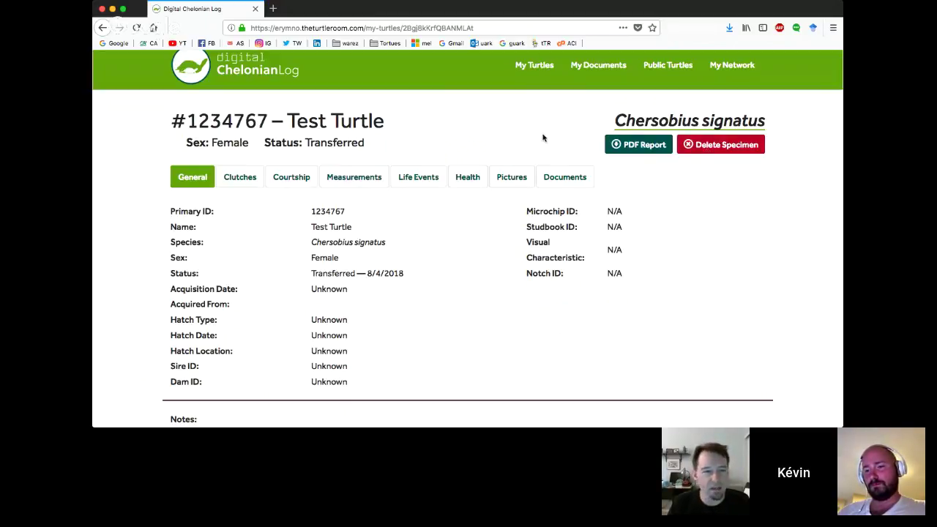
scroll(428, 145, "down", 1)
scroll(427, 145, "up", 1)
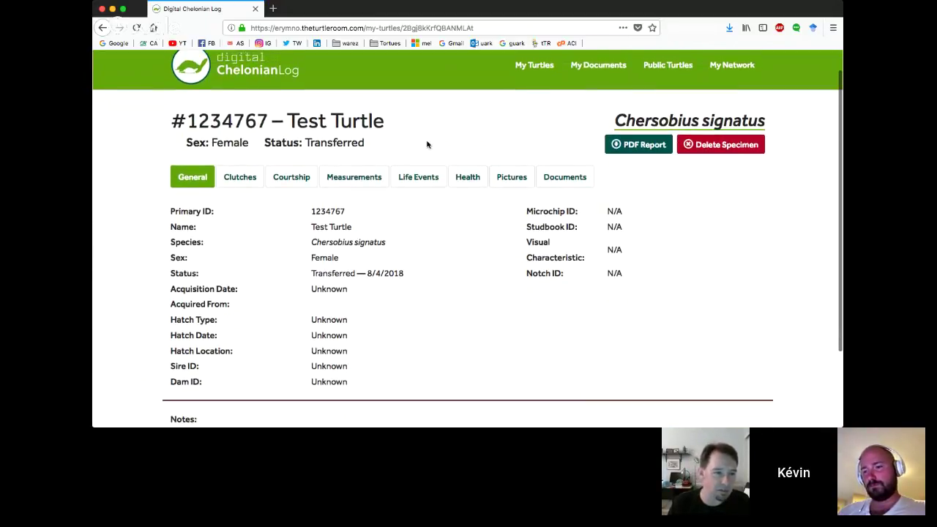
left_click(242, 177)
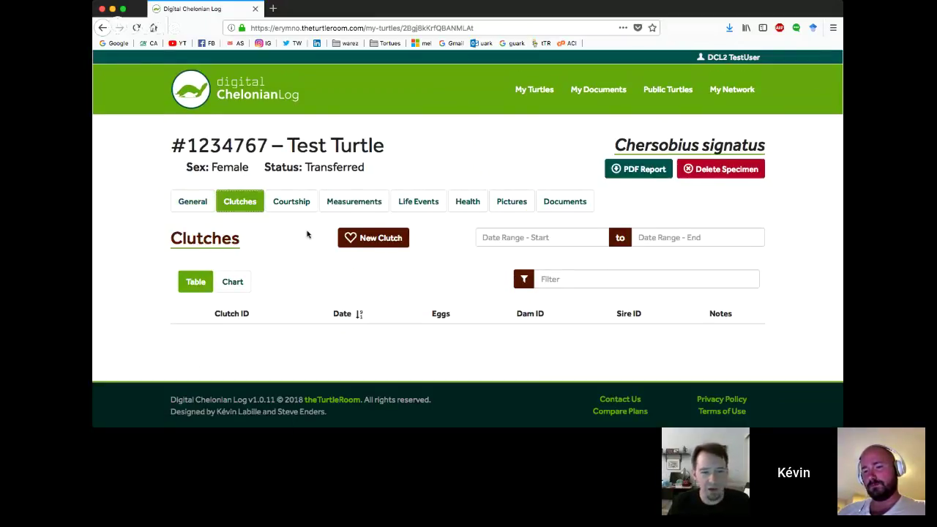
left_click(362, 237)
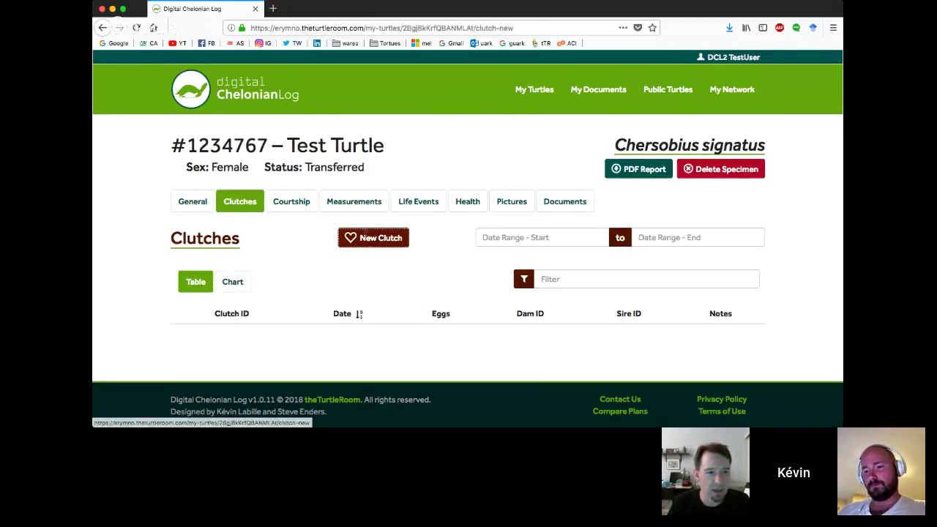
left_click(281, 272)
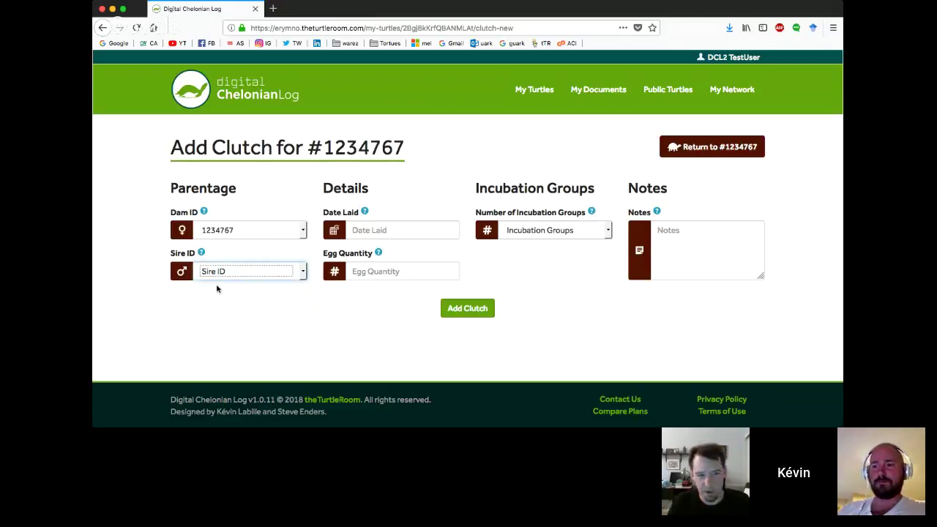
left_click(216, 288)
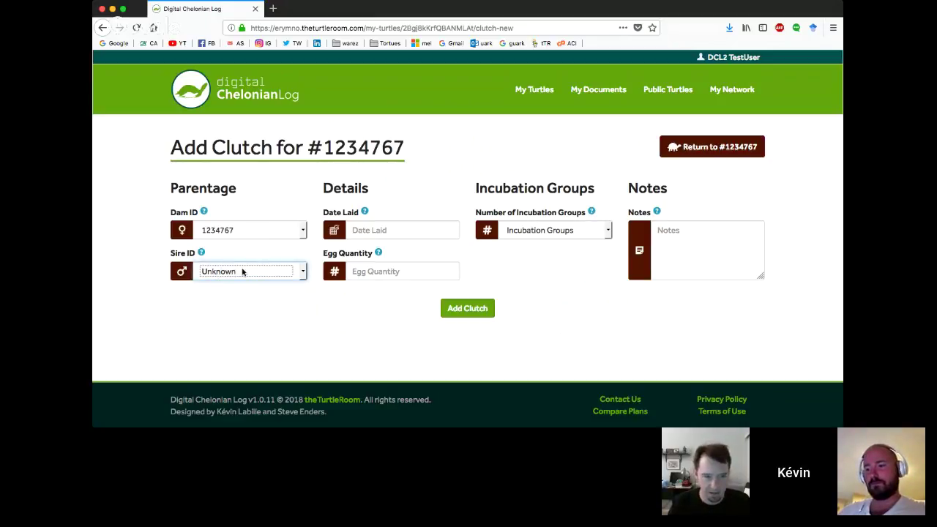
Set the clutch's date laid to 06/13/2018 and its egg quantity to 3.
left_click(369, 230)
left_click(358, 77)
left_click(358, 77)
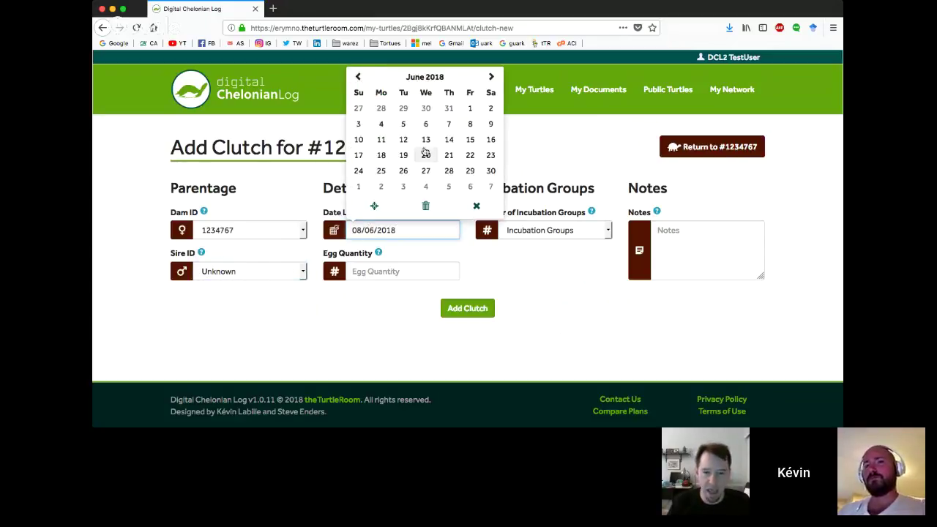
left_click(425, 139)
left_click(362, 271)
type("3")
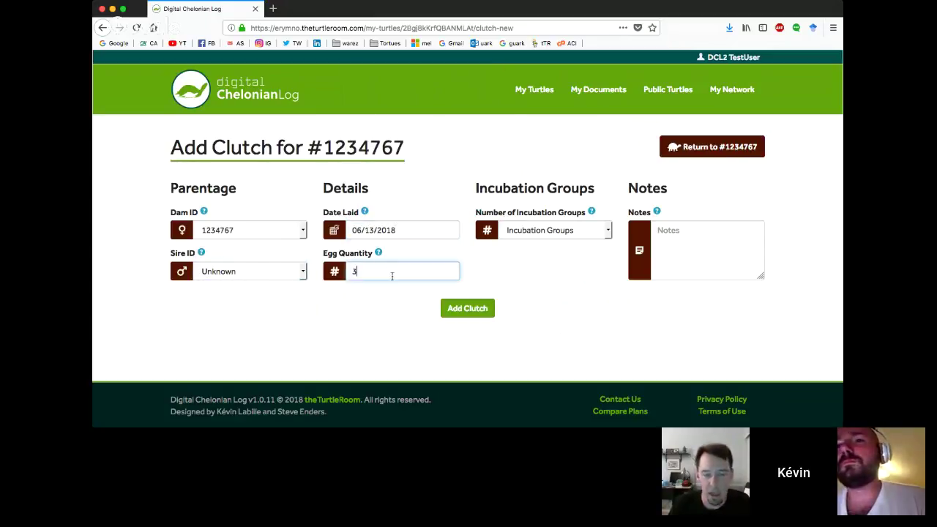
Set the clutch to 2 incubation groups, naming the first Male and the second Female.
left_click(540, 233)
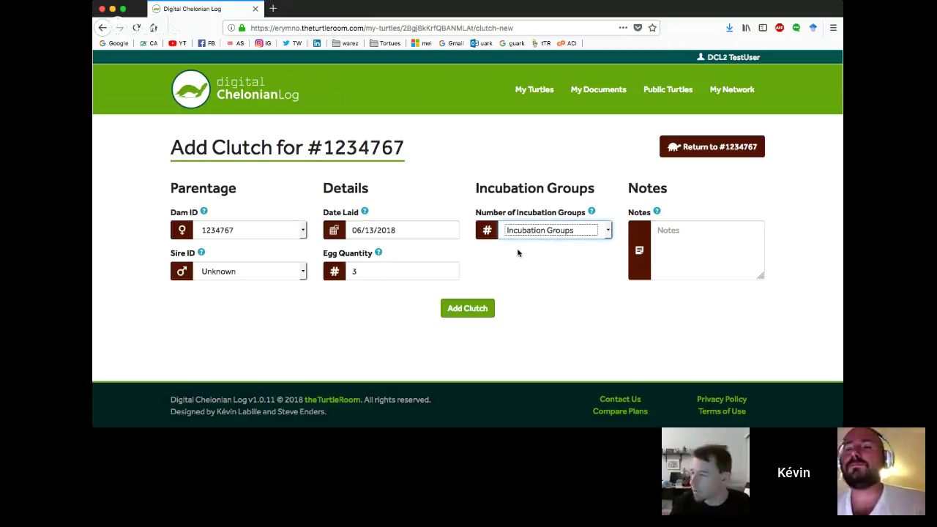
key("2")
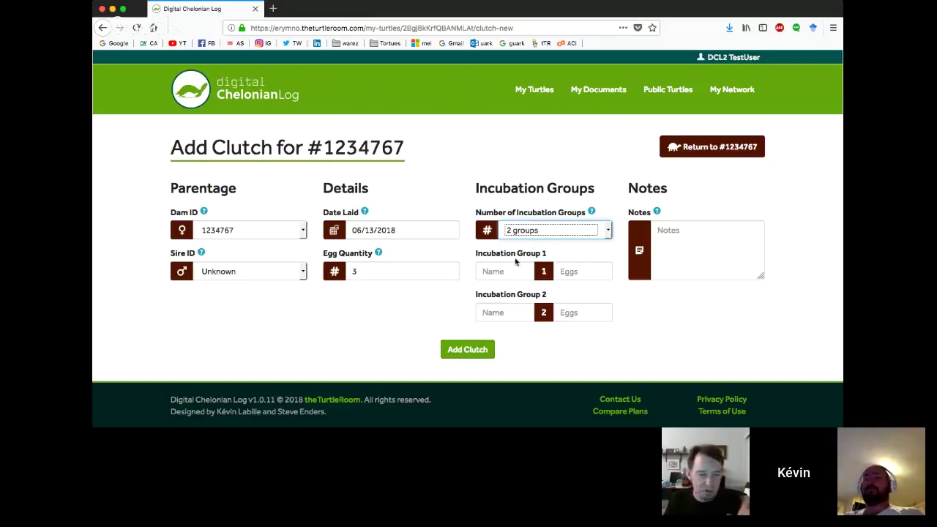
left_click(493, 271)
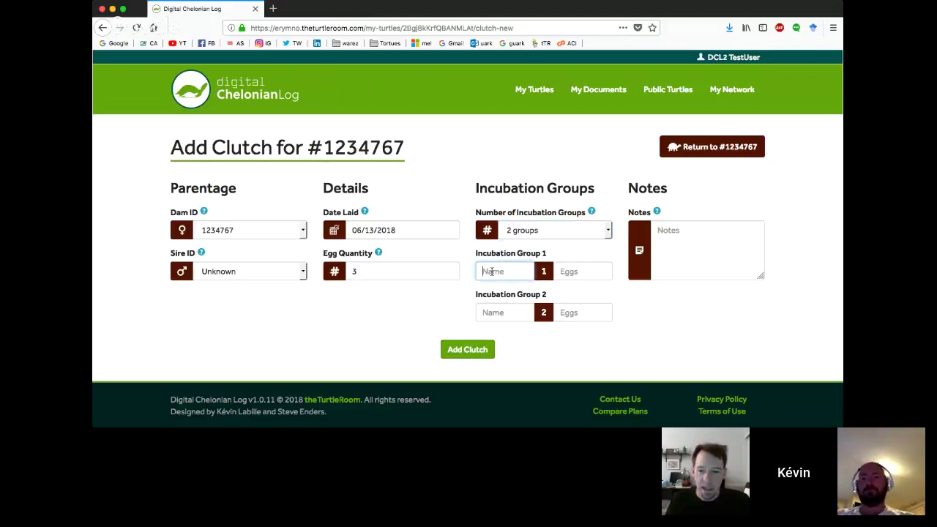
type("Male")
key("Tab")
left_click(494, 309)
type("Female")
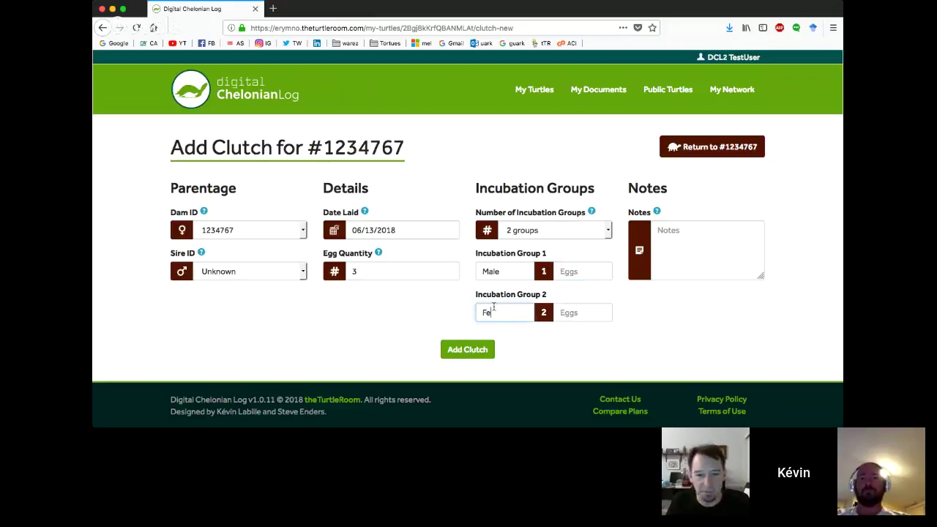
Assign 1 egg to the Male incubation group and 2 eggs to the Female incubation group.
left_click(584, 271)
type("1")
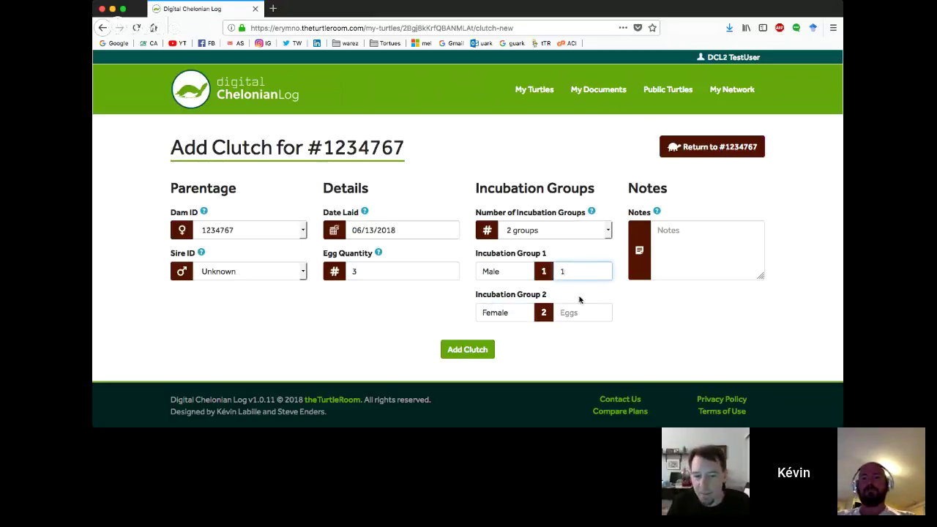
left_click(576, 313)
type("2")
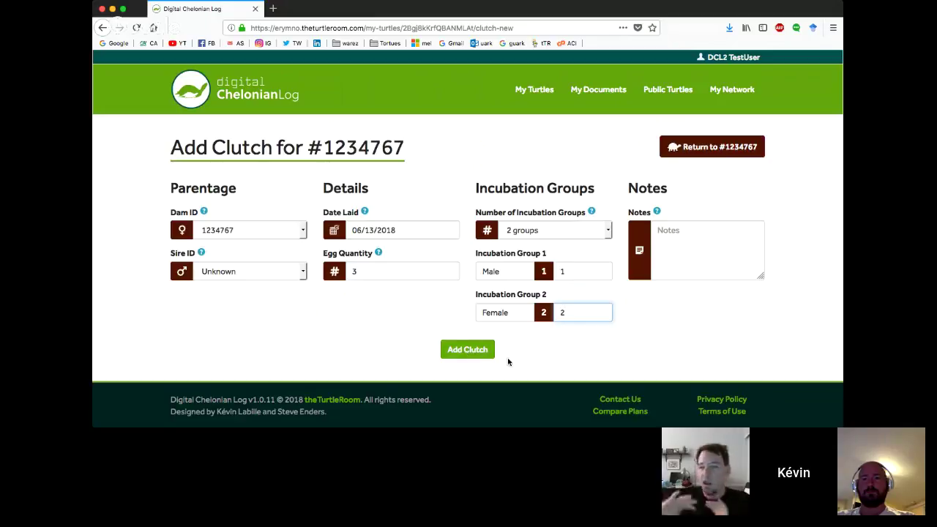
Submit and confirm the new clutch, and return to the turtle's record.
left_click(479, 349)
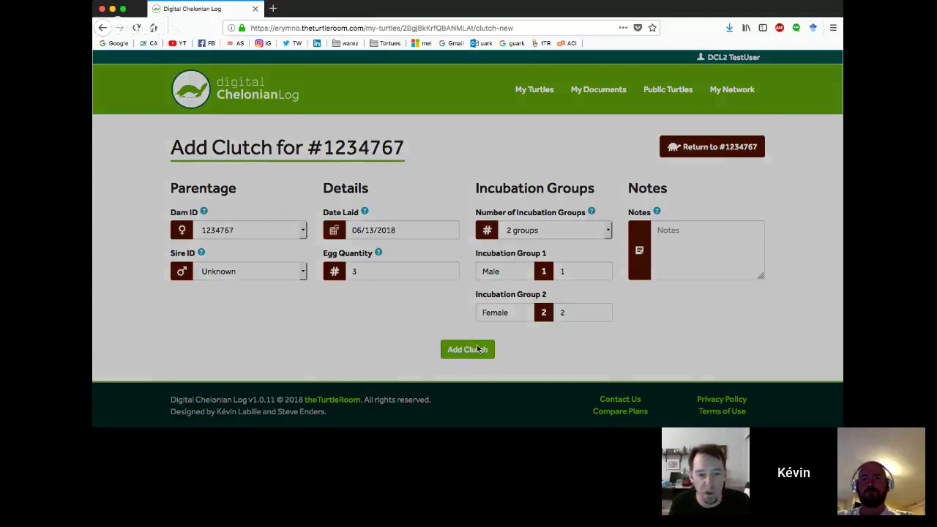
left_click(550, 255)
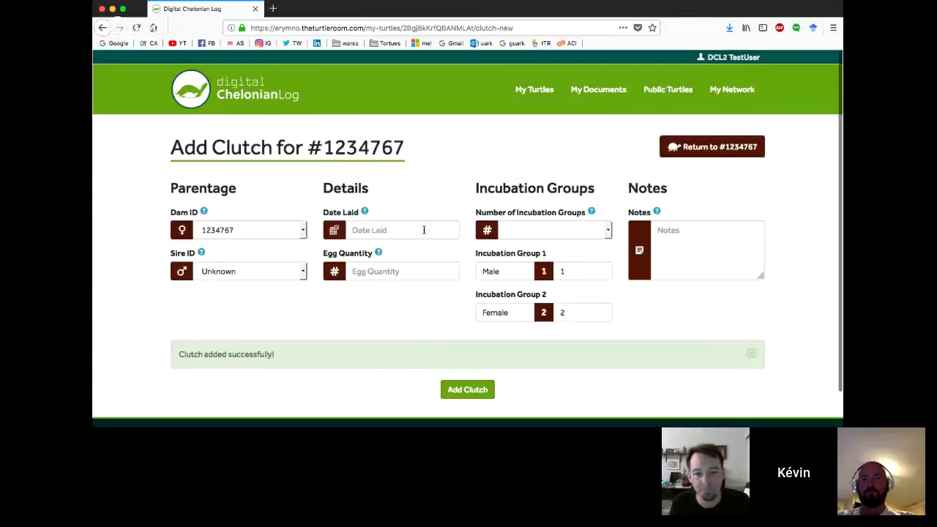
left_click(694, 148)
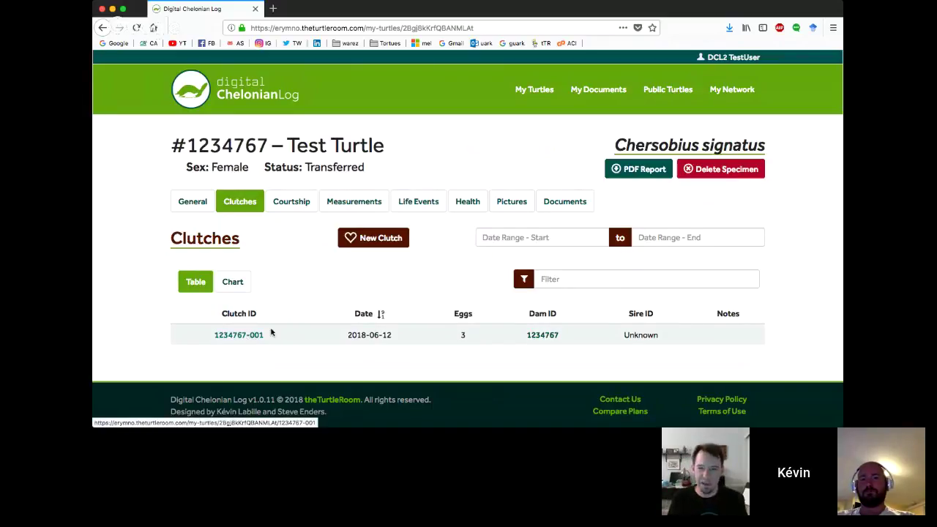
left_click(366, 240)
left_click(562, 236)
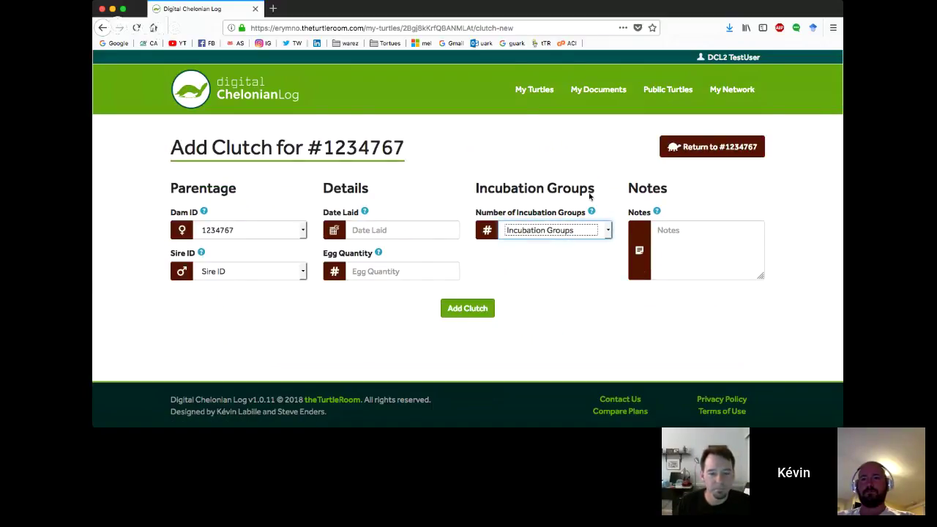
left_click(685, 153)
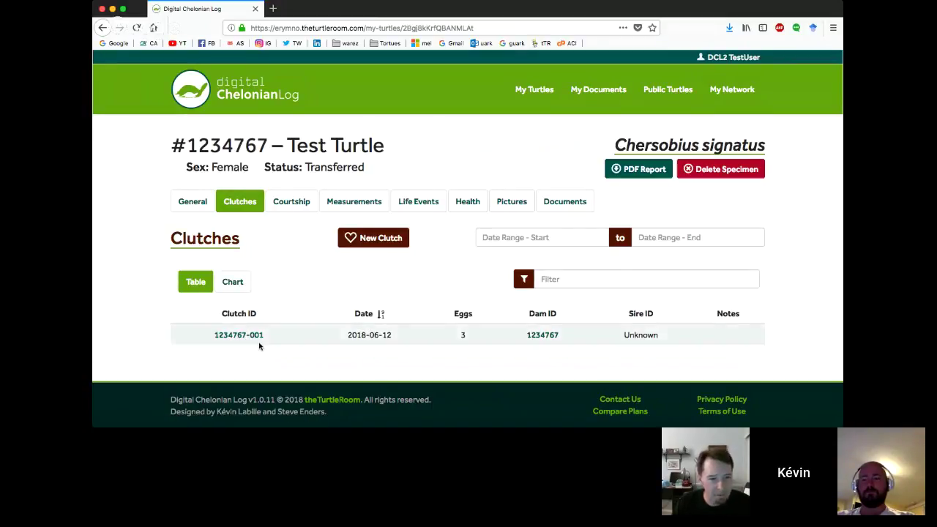
Start a new courtship observation for the Test Turtle with event type Breeding - Pairing & Behavior and sire ID Unknown.
left_click(291, 202)
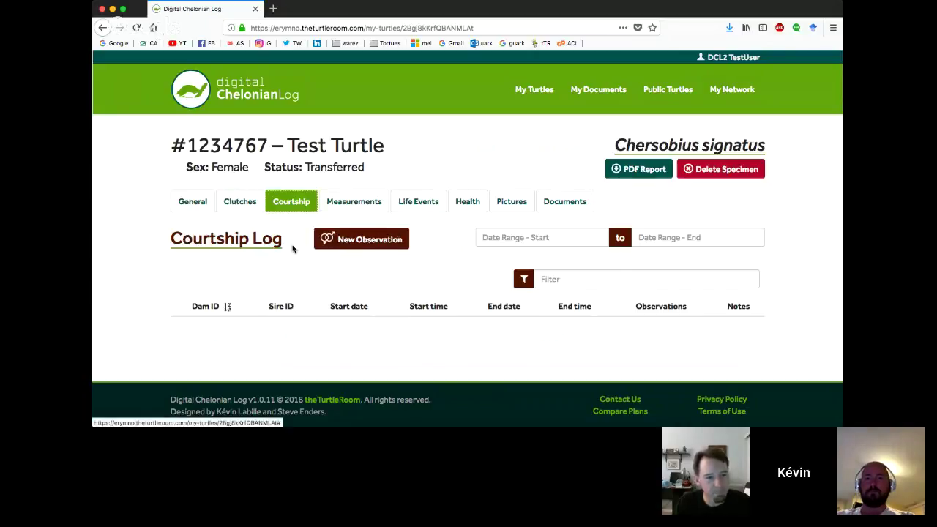
left_click(352, 243)
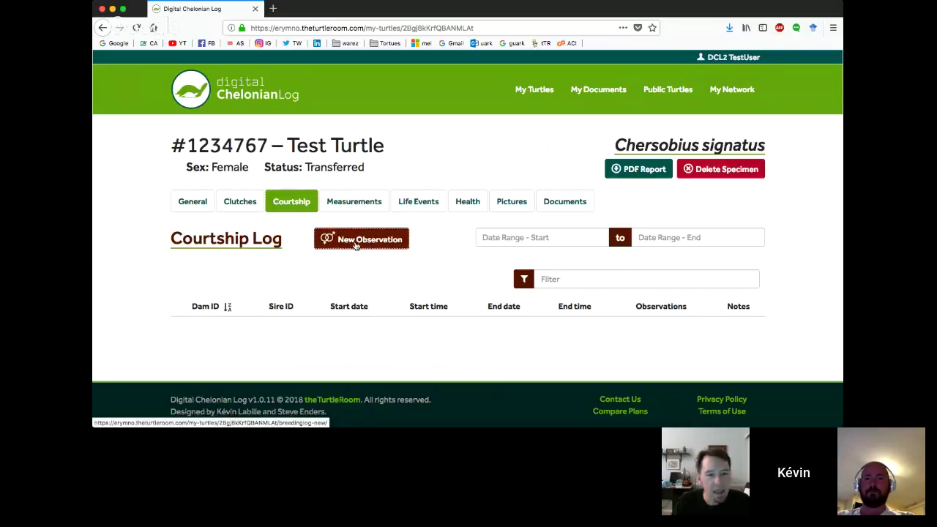
scroll(422, 212, "down", 1)
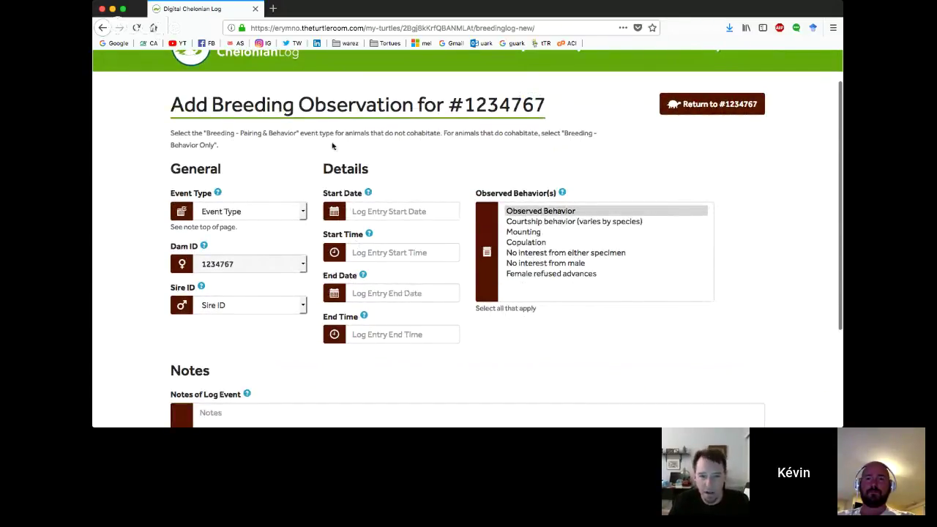
scroll(322, 153, "down", 1)
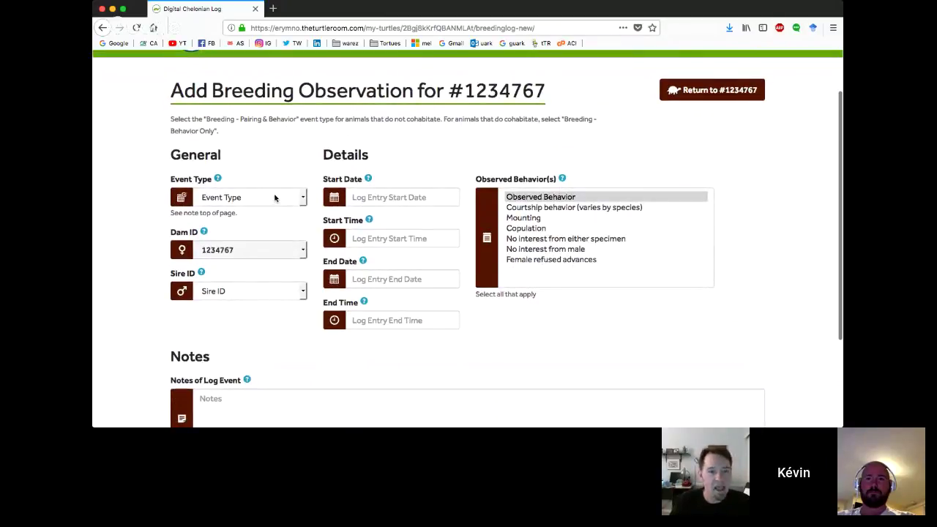
left_click(274, 198)
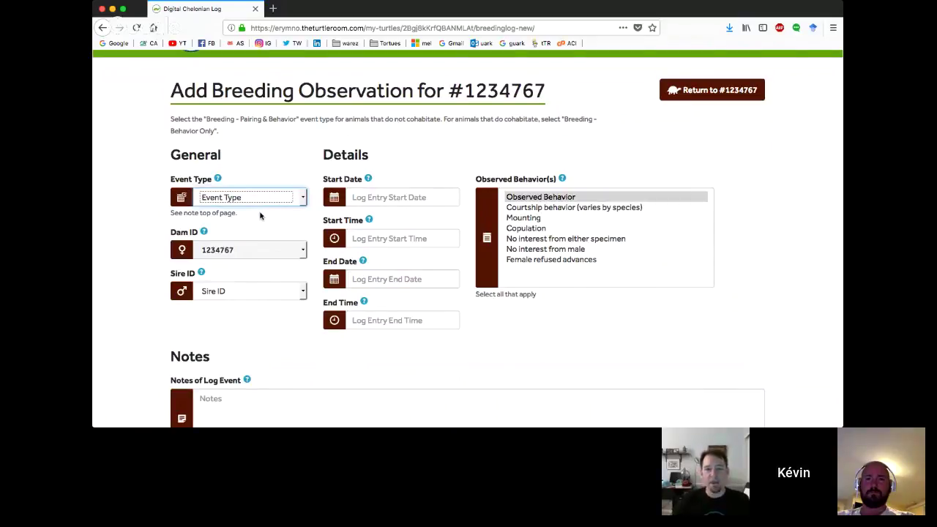
key("Down")
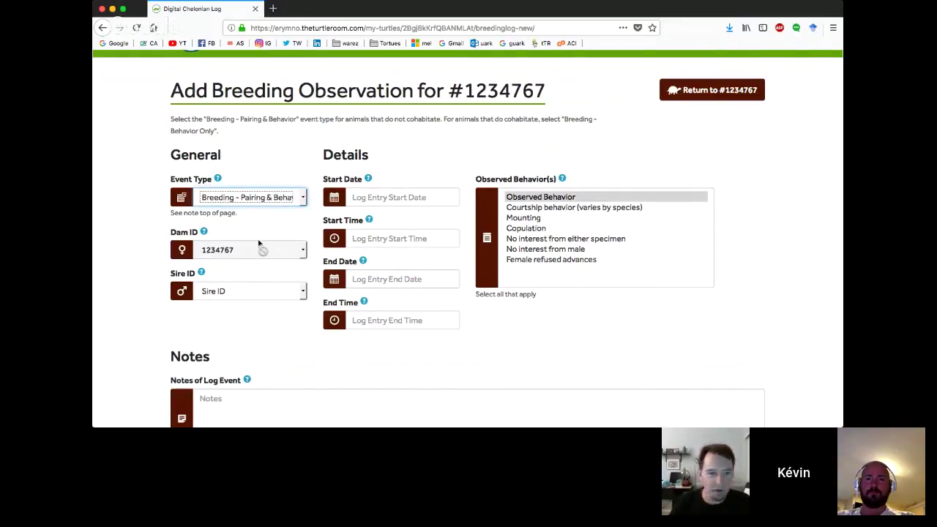
left_click(238, 291)
left_click(224, 307)
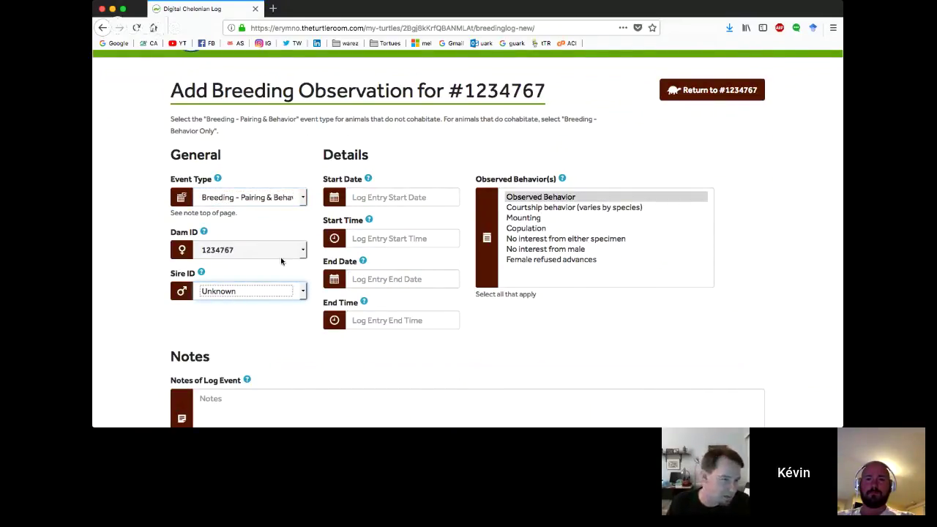
Set both the start date and the end date of the breeding observation to 08/06/2018.
scroll(384, 191, "down", 2)
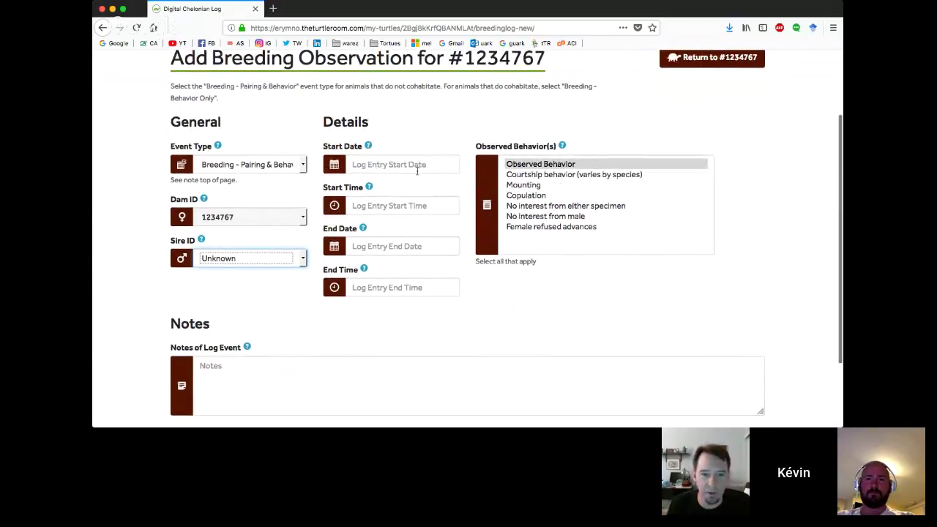
left_click(417, 164)
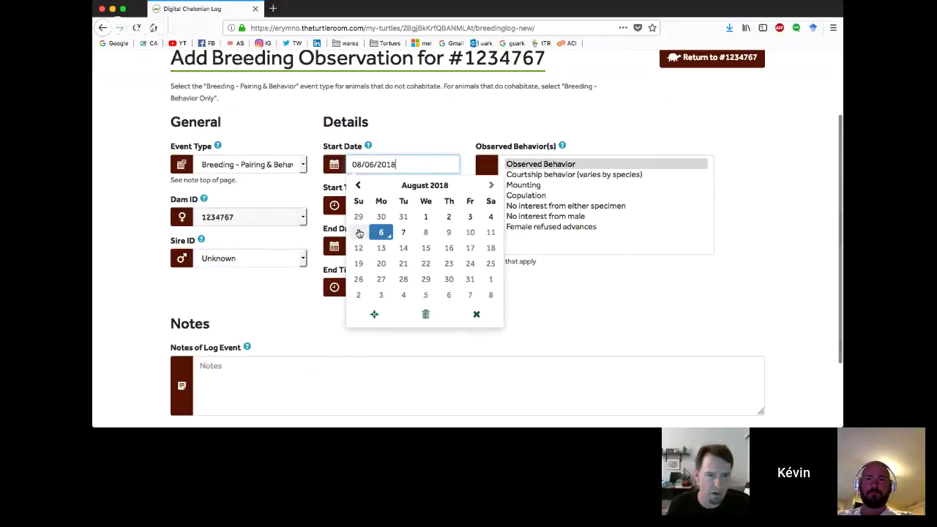
left_click(378, 231)
left_click(359, 244)
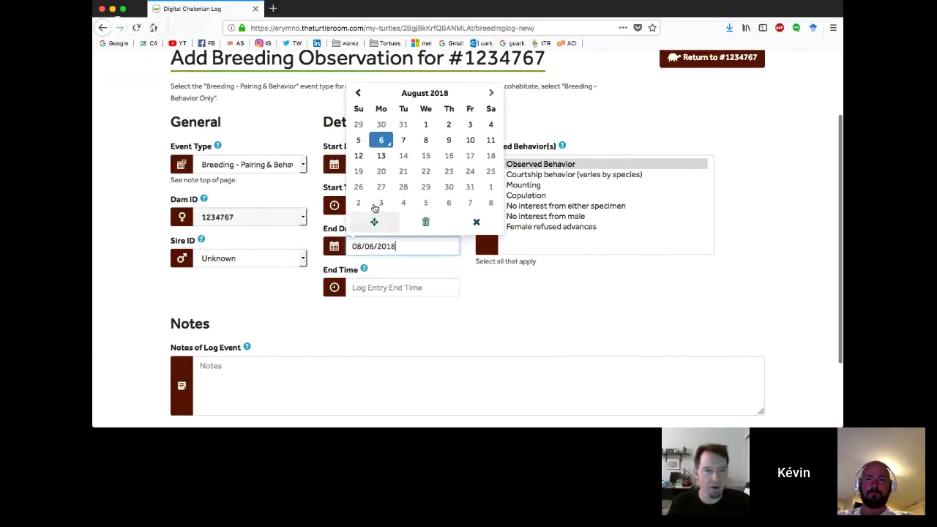
left_click(381, 142)
Set the observation's start time to 05:10 PM and its end time to 06:10 PM.
mouse_move(371, 191)
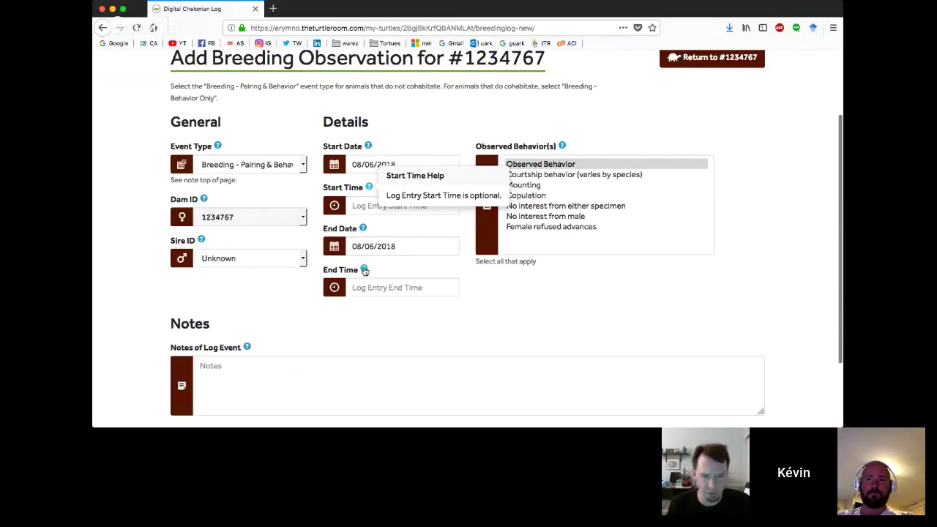
mouse_move(365, 271)
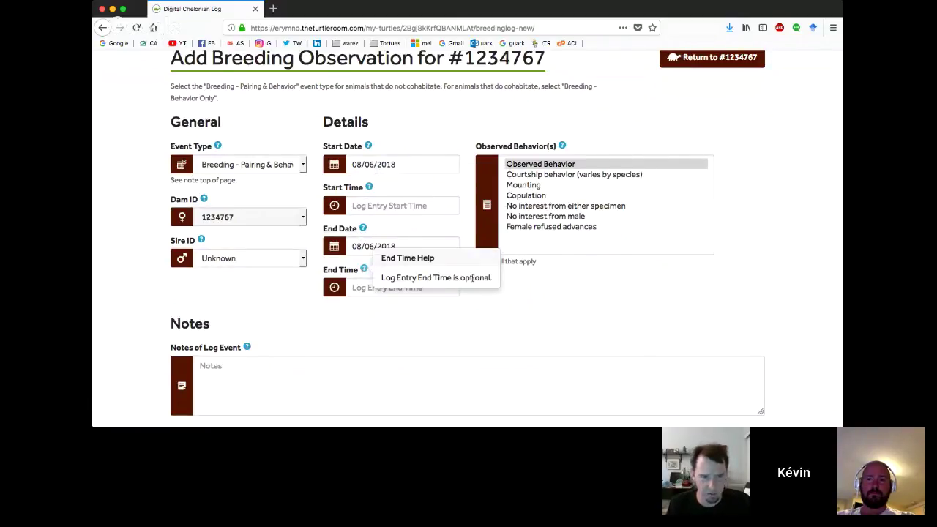
left_click(400, 204)
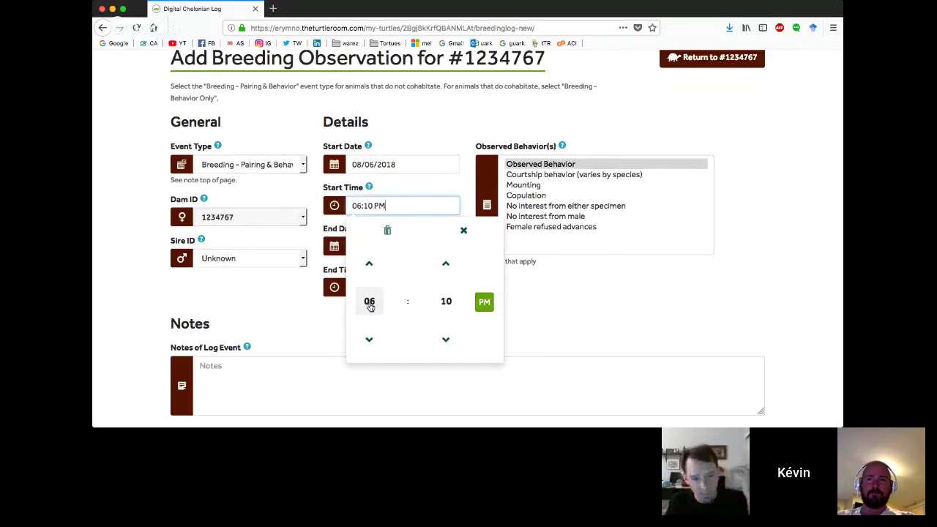
left_click(376, 286)
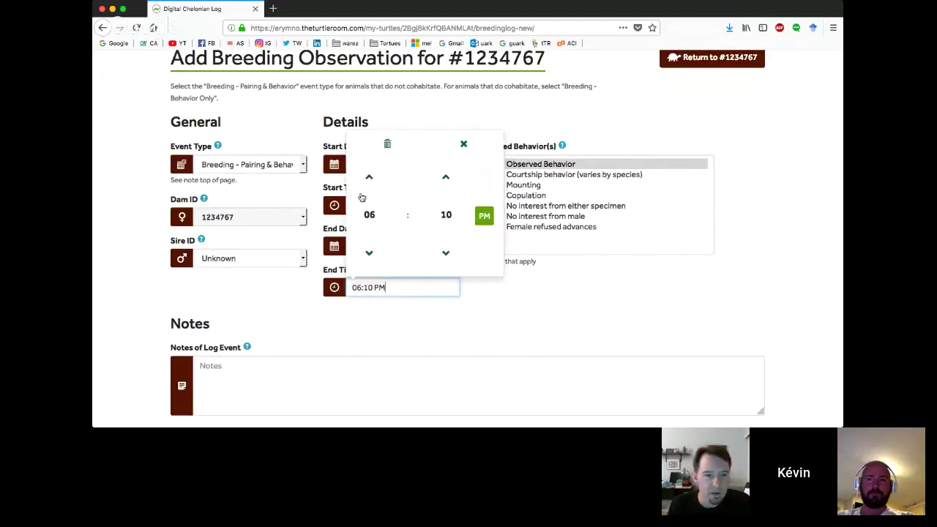
key("Tab")
Select Mounting and Copulation as the observed behaviors, submit the log entry for review and cancel its confirmation.
left_click(532, 185)
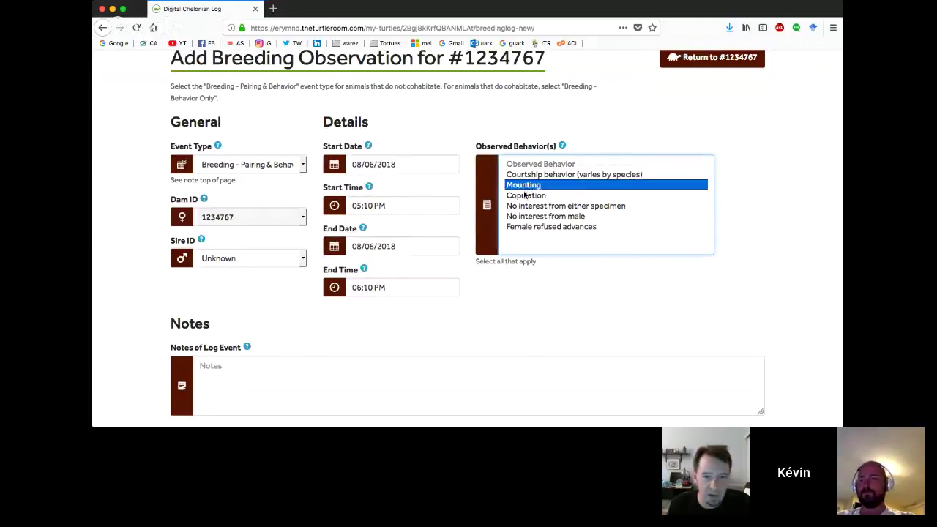
left_click(537, 195, "super")
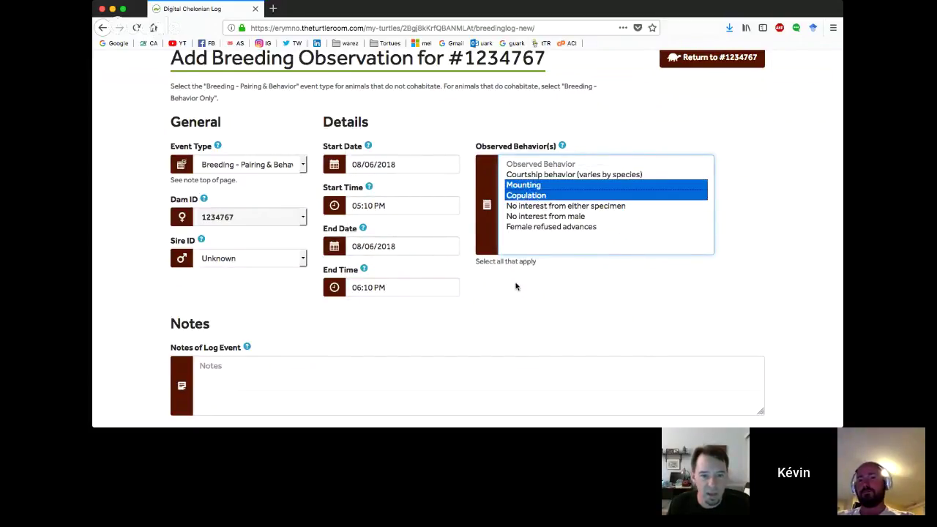
scroll(512, 300, "down", 2)
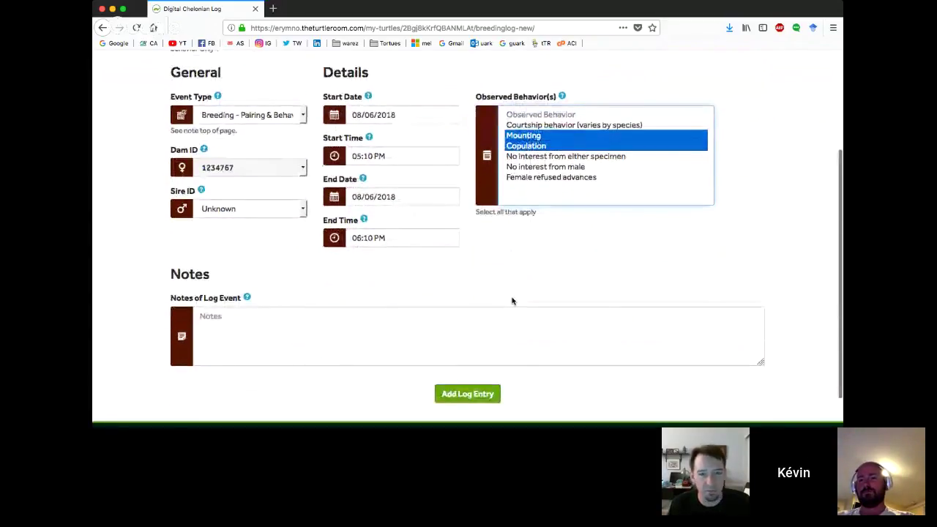
left_click(475, 385)
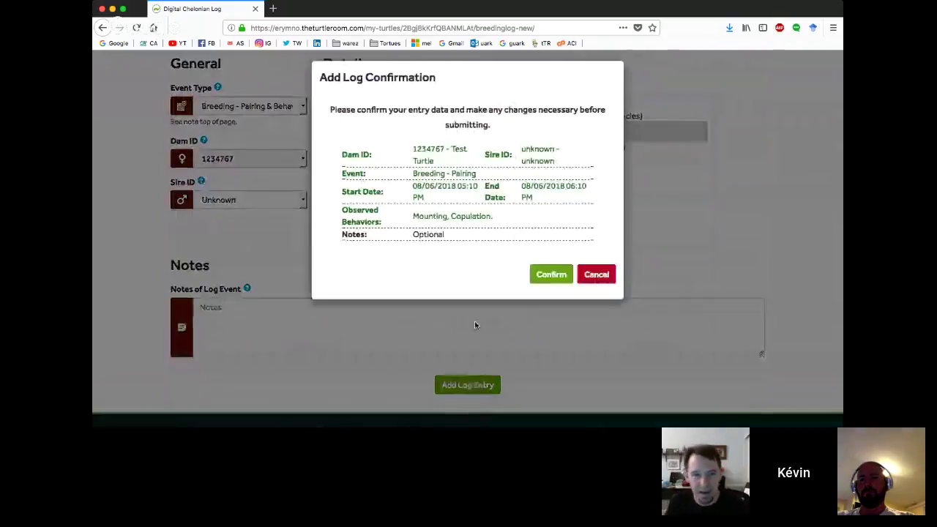
left_click(594, 280)
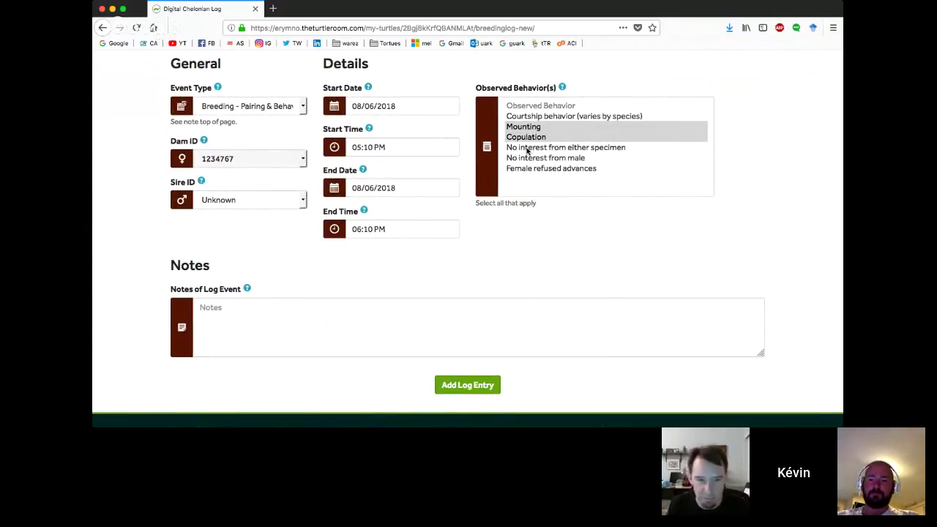
Try adding and removing individual observed behaviors in a multiple selection, leaving Mounting and Copulation selected.
left_click(528, 149, "super")
left_click(529, 139, "super")
left_click(531, 127, "super")
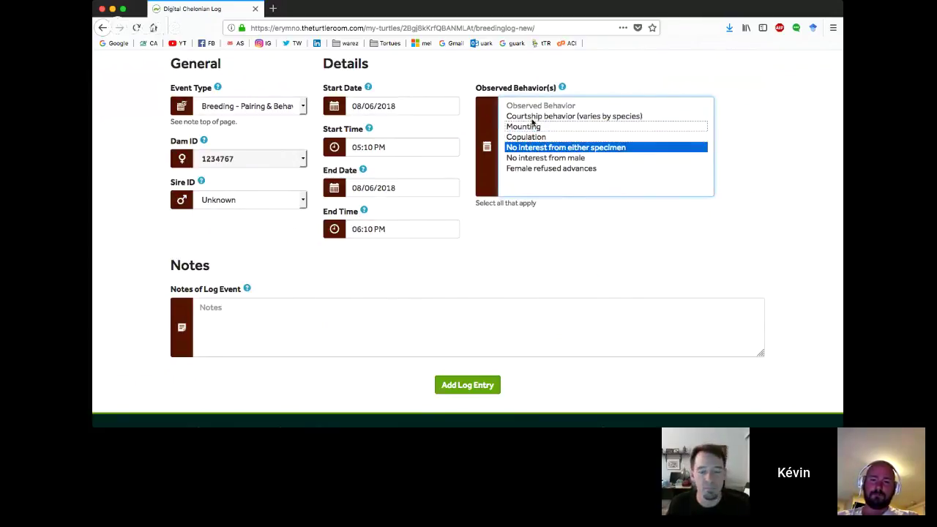
left_click(538, 116, "super")
left_click(533, 127, "super")
left_click(530, 116, "super")
left_click(524, 138, "super")
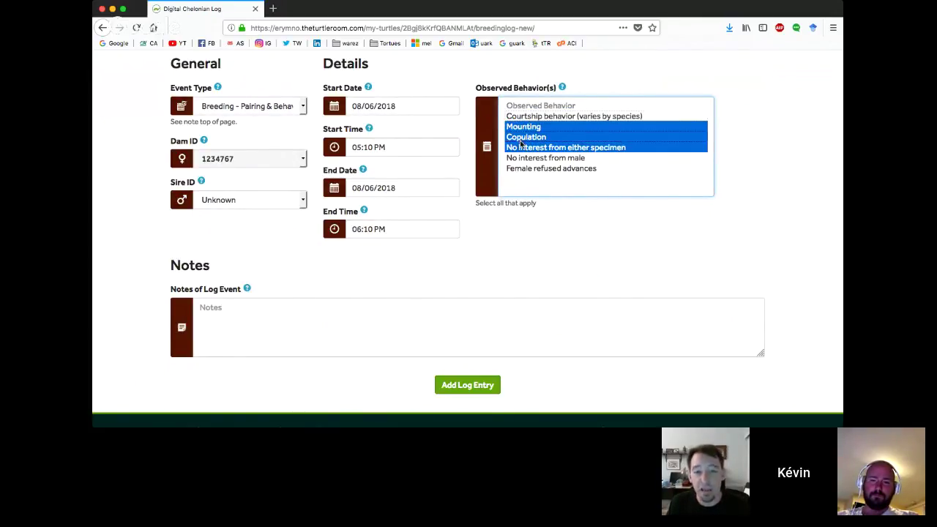
left_click(527, 148, "super")
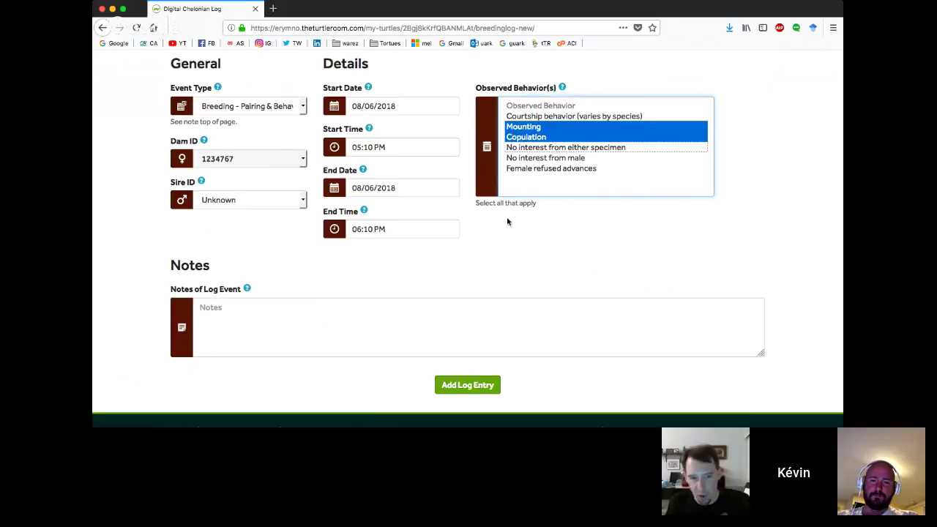
Try several observed behaviors as single selections, leaving only Mounting selected.
left_click(534, 159)
left_click(527, 137)
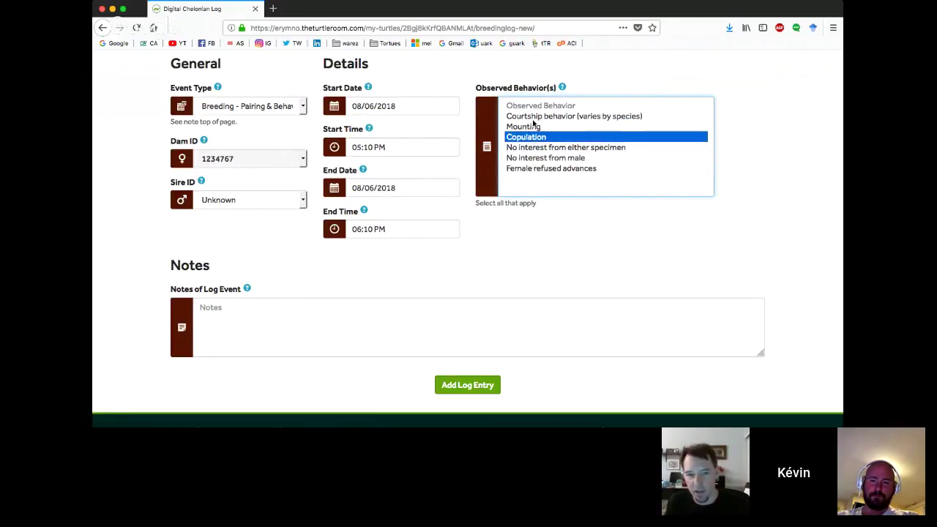
left_click(531, 117)
left_click(526, 137)
left_click(524, 146)
left_click(526, 128)
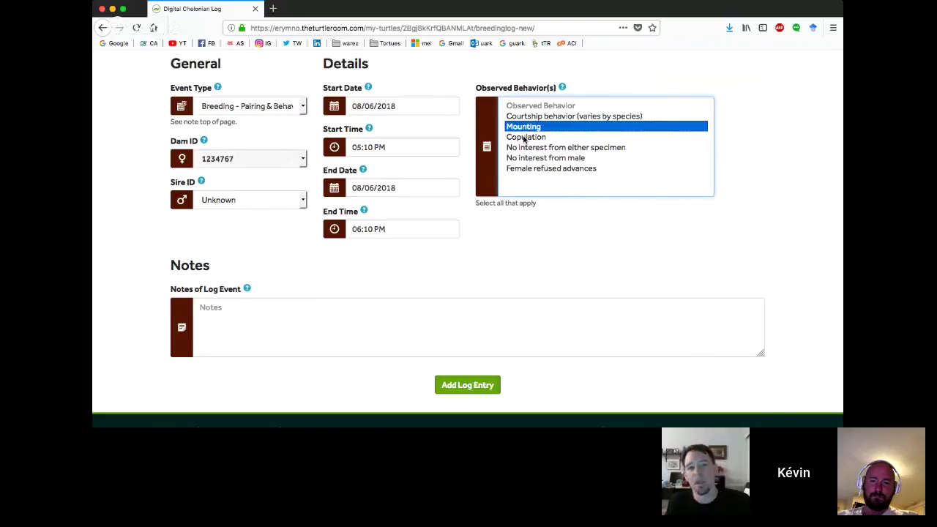
Add Copulation to the selected Mounting behavior, then try to submit the breeding log entry and confirm it.
left_click(524, 138, "super")
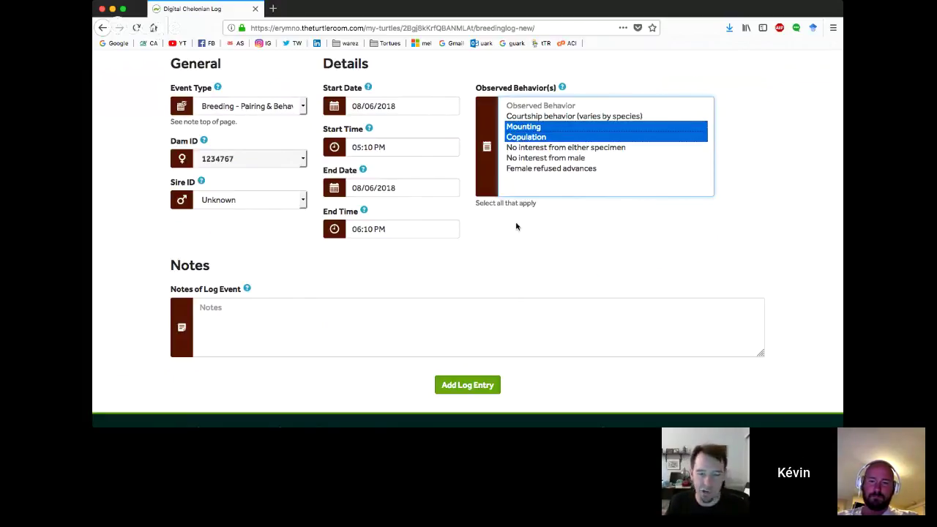
scroll(516, 227, "down", 2)
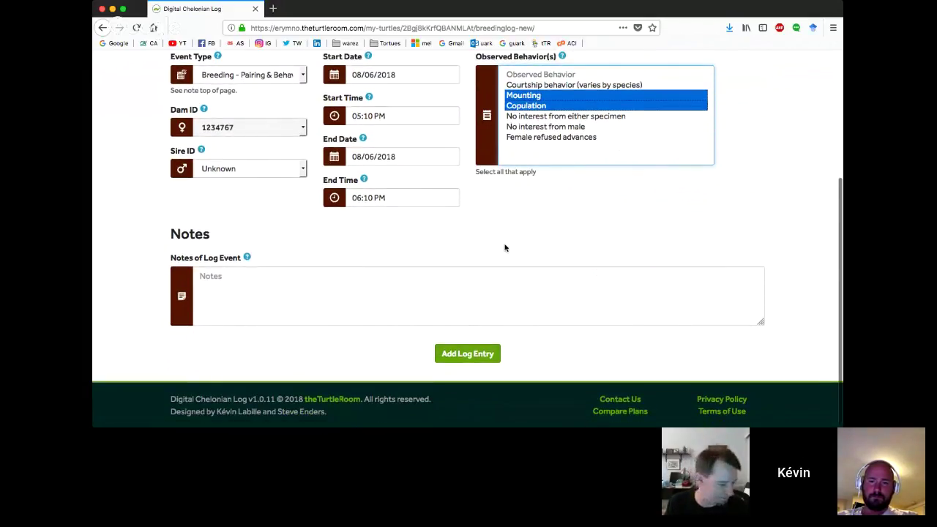
scroll(504, 247, "up", 1)
scroll(505, 248, "down", 1)
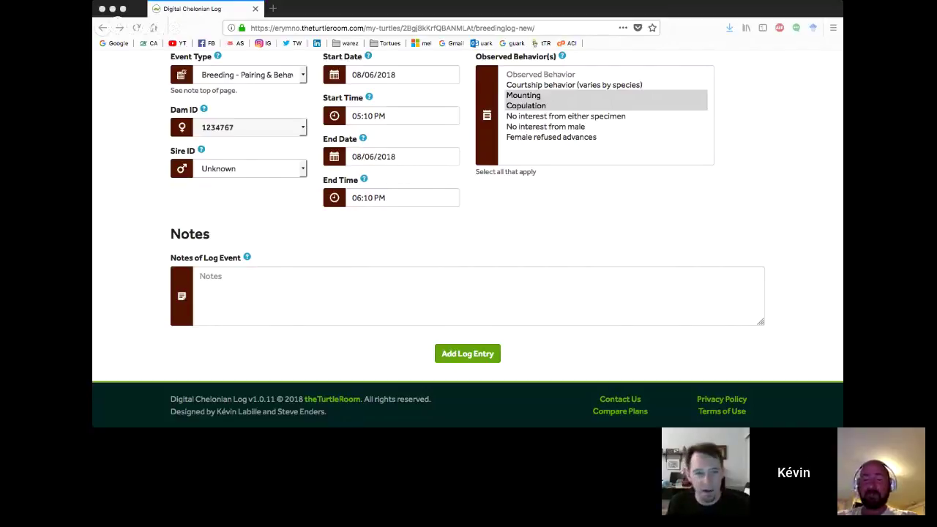
left_click(234, 193)
left_click(459, 355)
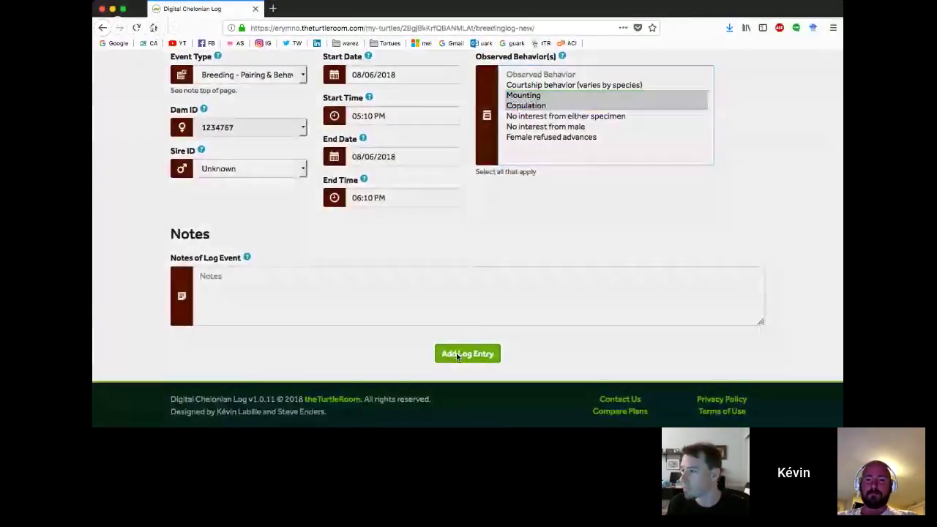
left_click(550, 278)
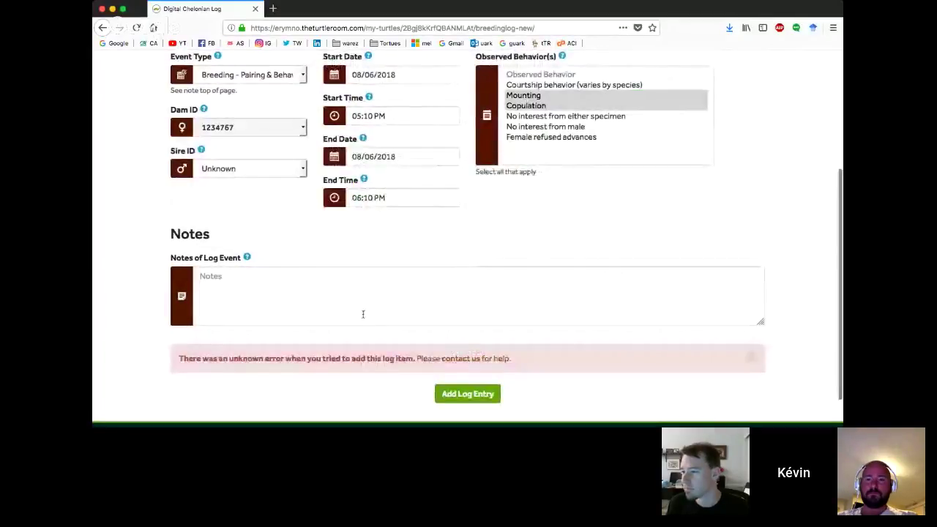
Set the observation's start and end dates to 08/05/2018 and try to submit the log entry again.
scroll(454, 272, "up", 2)
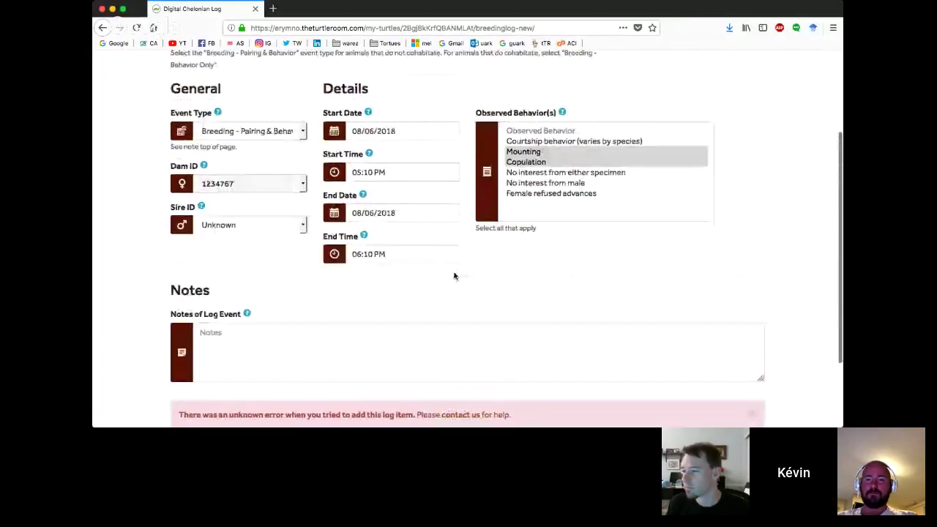
left_click(388, 131)
left_click(359, 199)
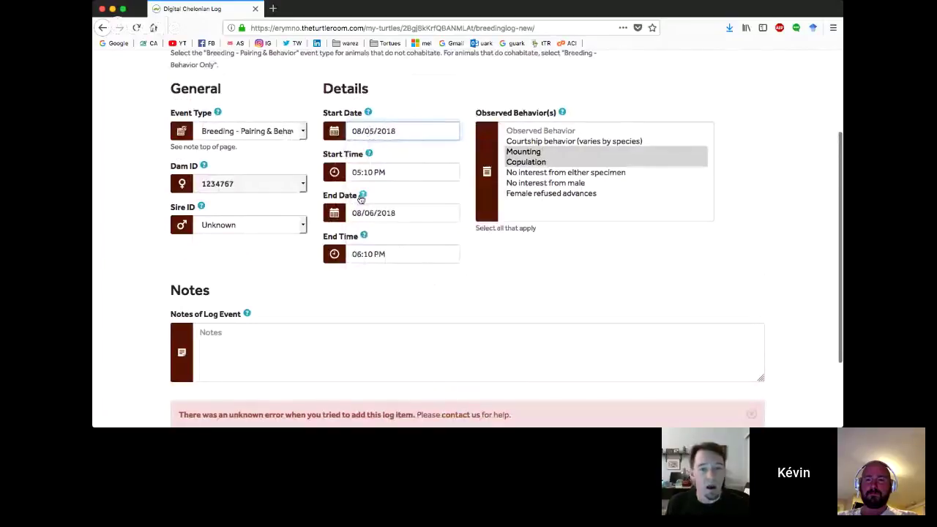
left_click(365, 213)
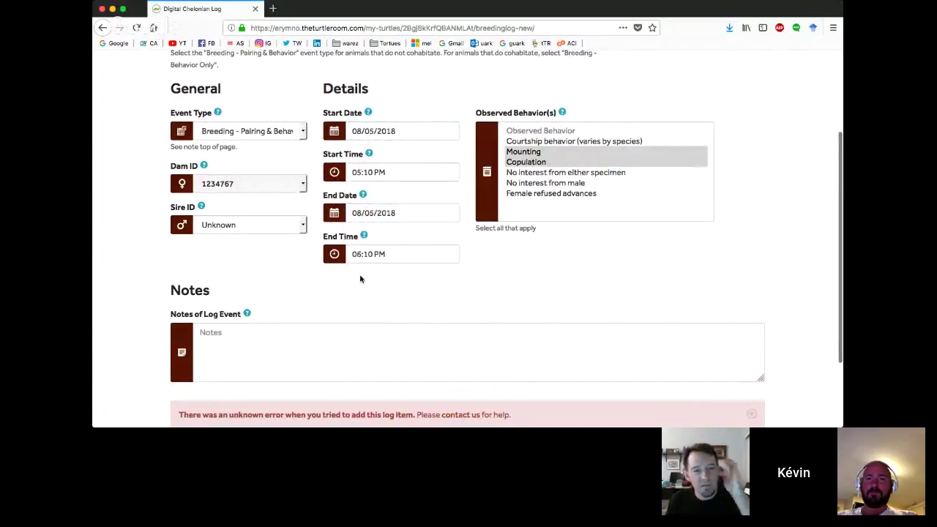
scroll(532, 380, "down", 3)
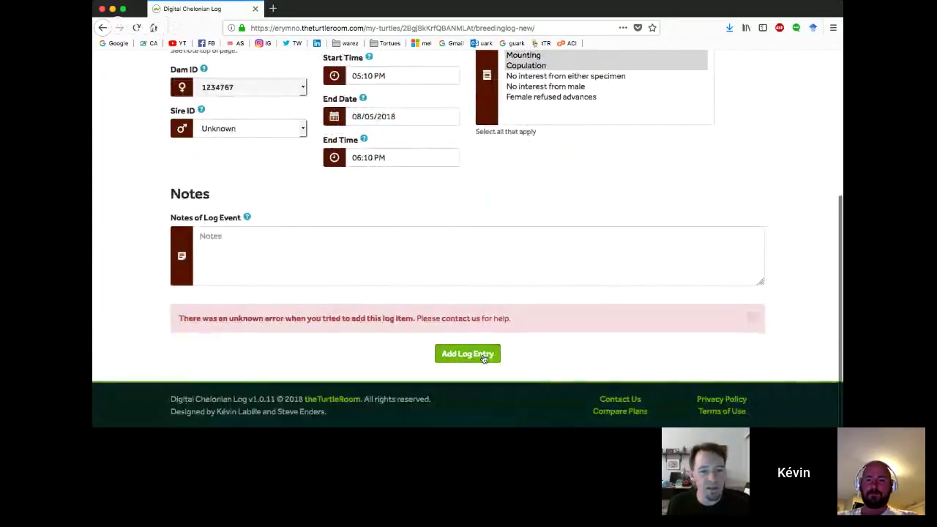
left_click(477, 354)
left_click(561, 281)
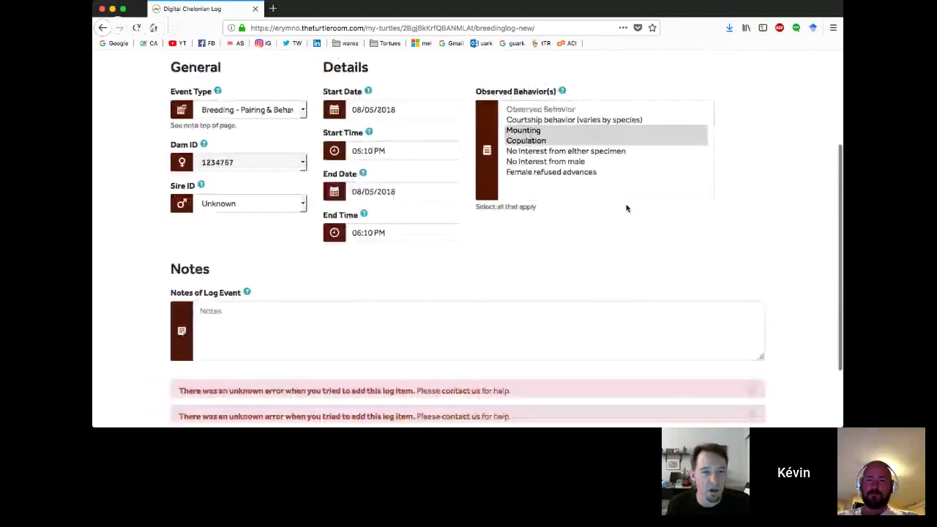
Return to the test turtle's record and start a new observation from its courtship log.
scroll(627, 209, "up", 2)
left_click(711, 107)
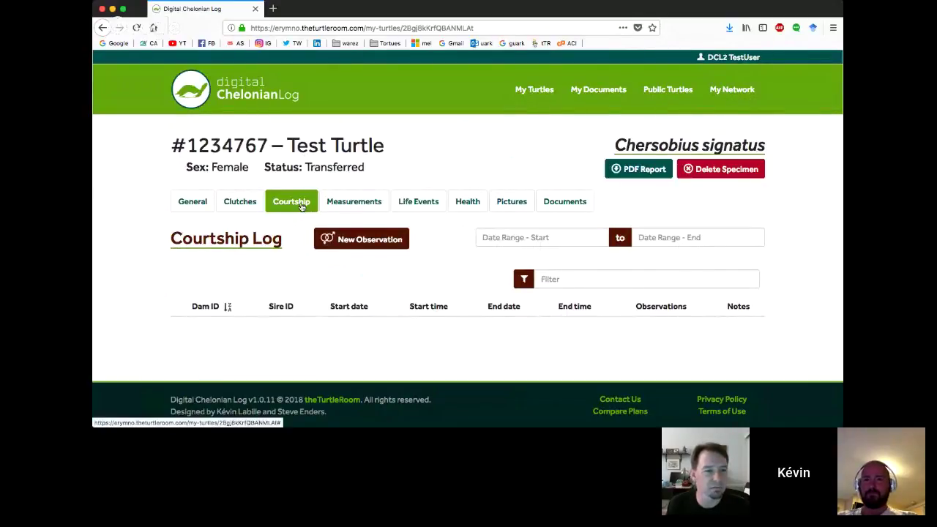
left_click(337, 239)
scroll(393, 204, "down", 1)
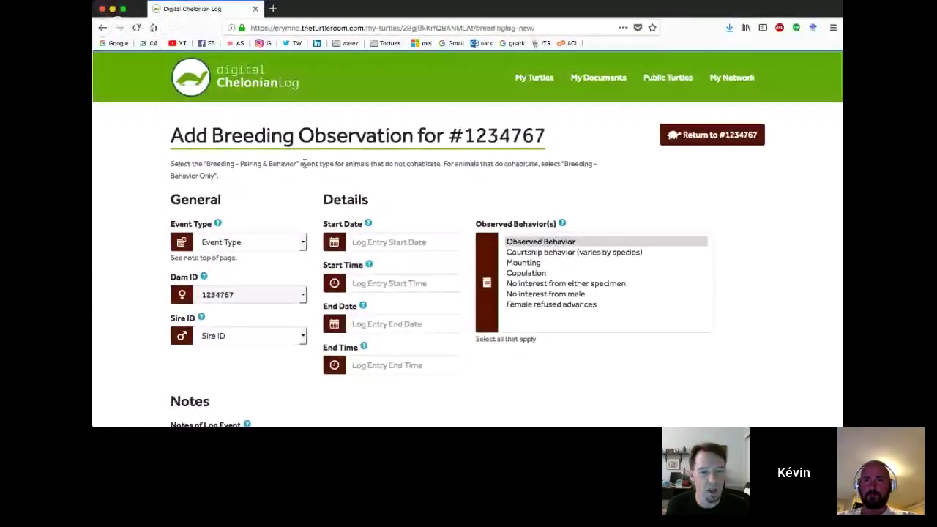
scroll(304, 163, "down", 1)
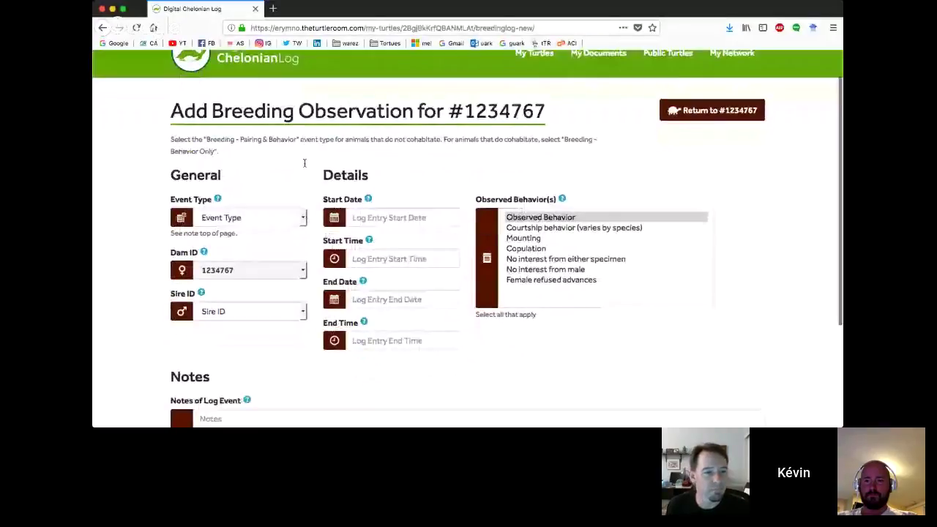
scroll(304, 162, "down", 2)
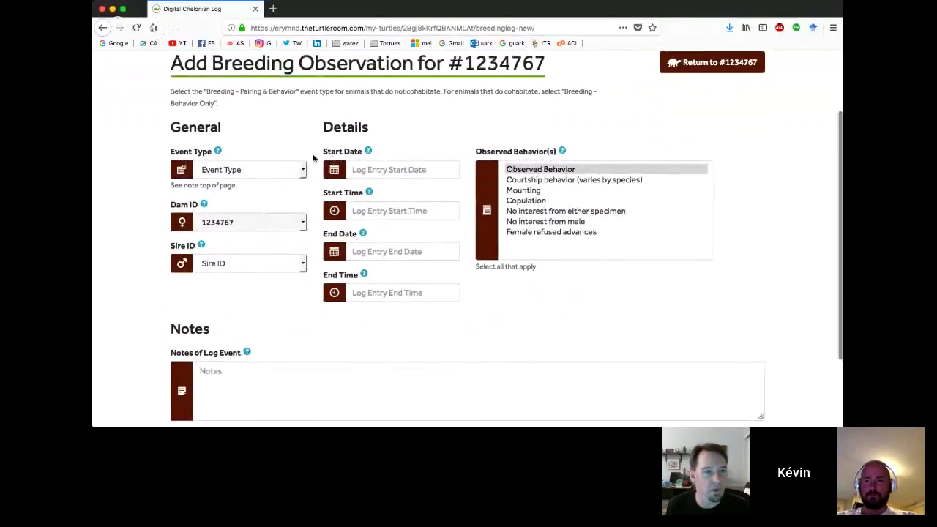
scroll(243, 233, "down", 1)
Set the event type to Breeding - Pairing & Behavior, the sire to Unknown and the observed behavior to Mounting.
left_click(276, 154)
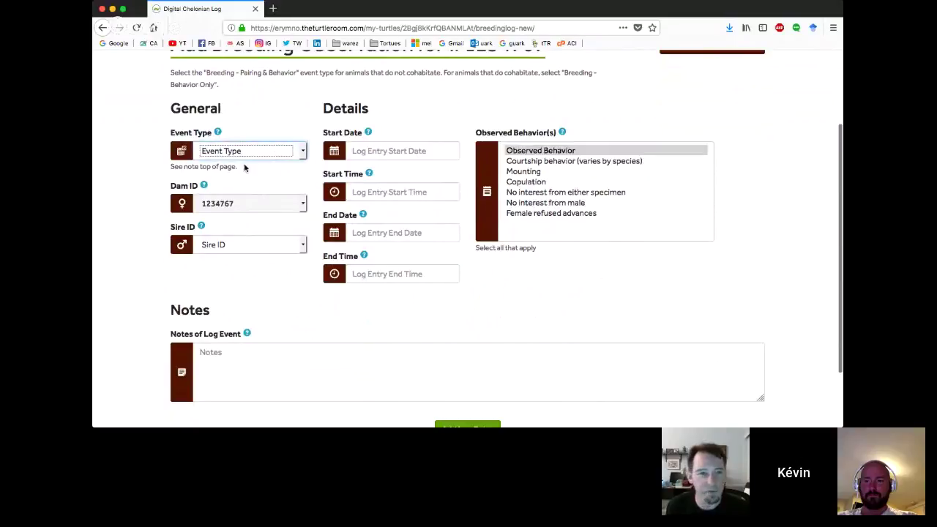
left_click(244, 168)
left_click(244, 243)
left_click(224, 262)
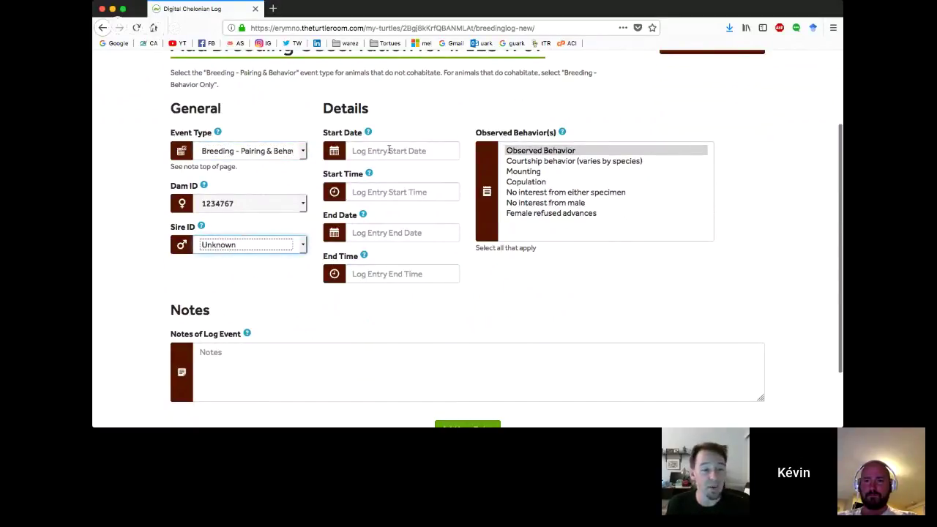
left_click(529, 171)
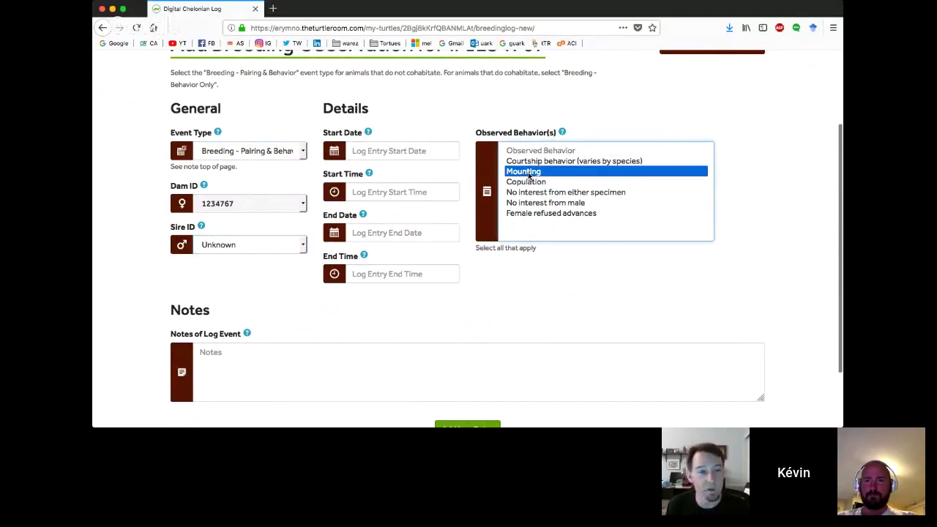
Set the observation to start on 08/05/2018 at 05:10 PM and end the same day at 06:10 PM.
left_click(388, 150)
left_click(358, 273)
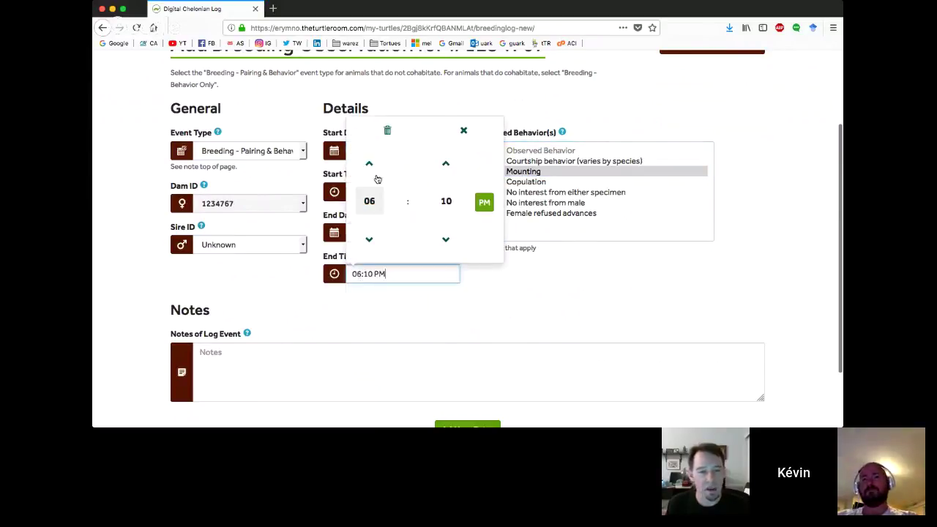
left_click(340, 215)
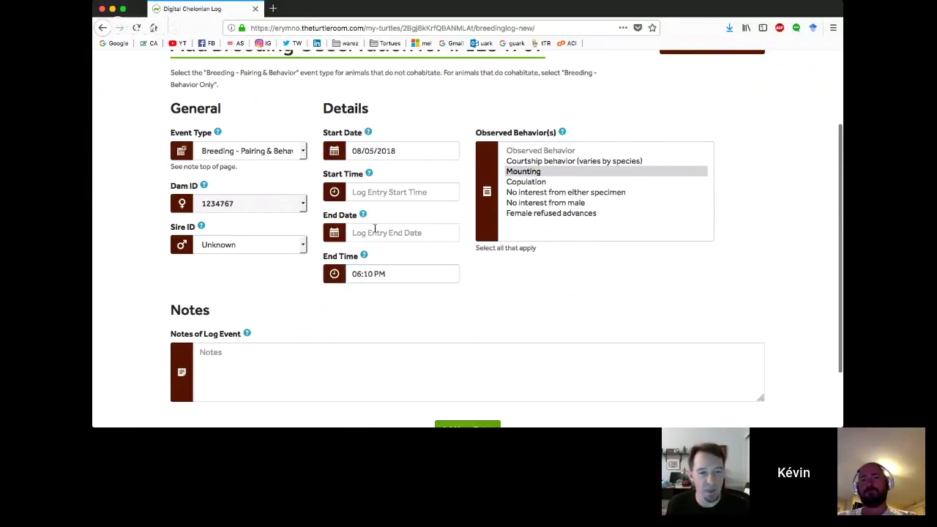
left_click(357, 233)
left_click(358, 129)
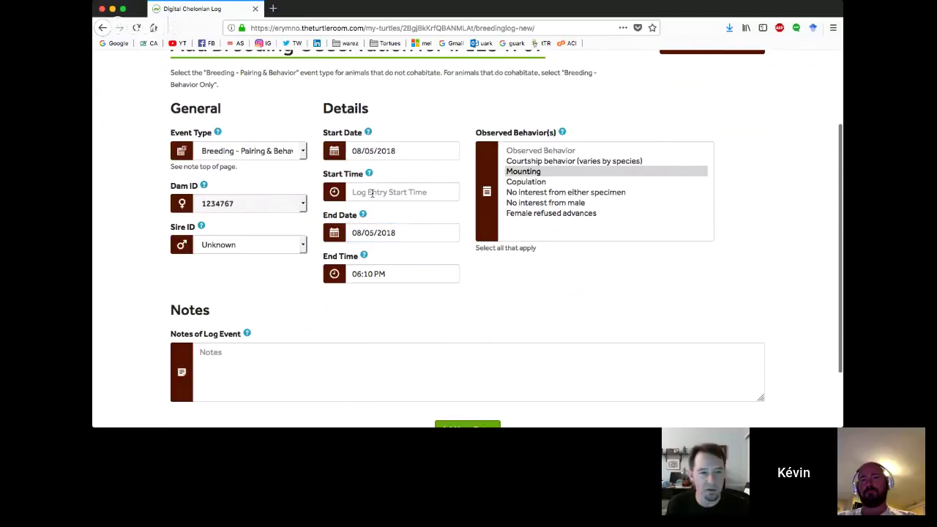
left_click(362, 191)
left_click(369, 325)
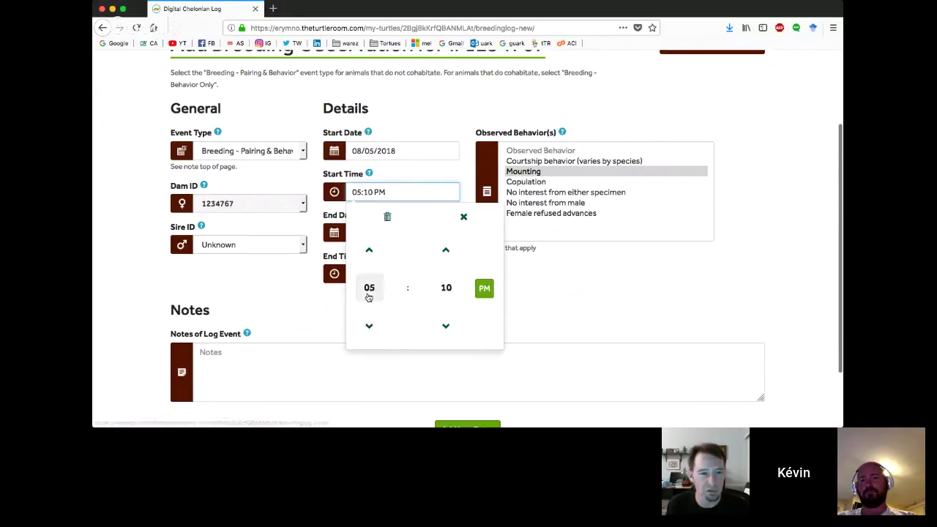
left_click(369, 287)
left_click(463, 217)
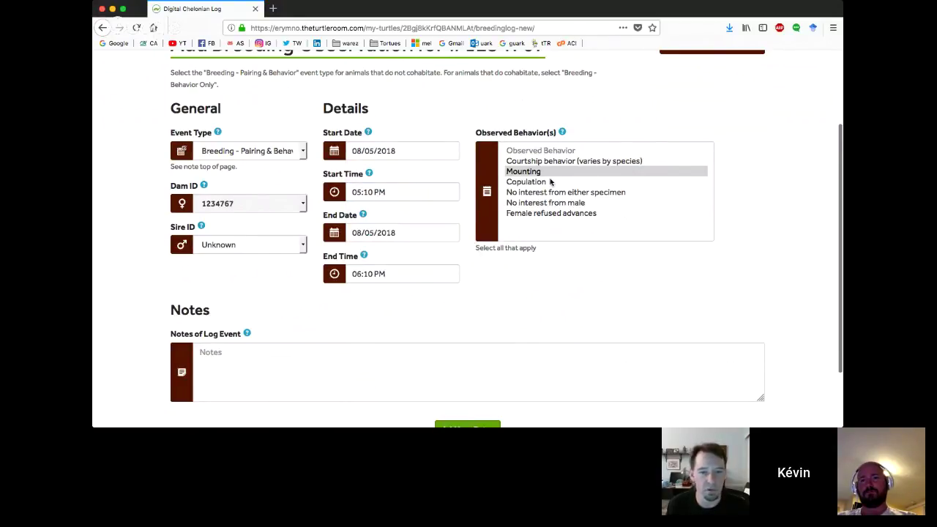
Try to submit and confirm the log entry with Mounting as the only observed behavior.
scroll(551, 181, "down", 2)
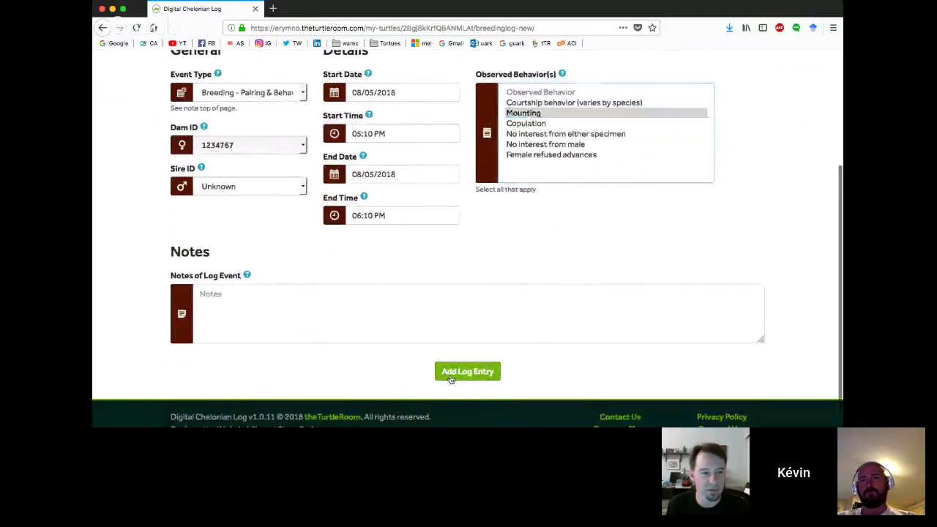
left_click(450, 373)
left_click(550, 279)
scroll(390, 313, "down", 1)
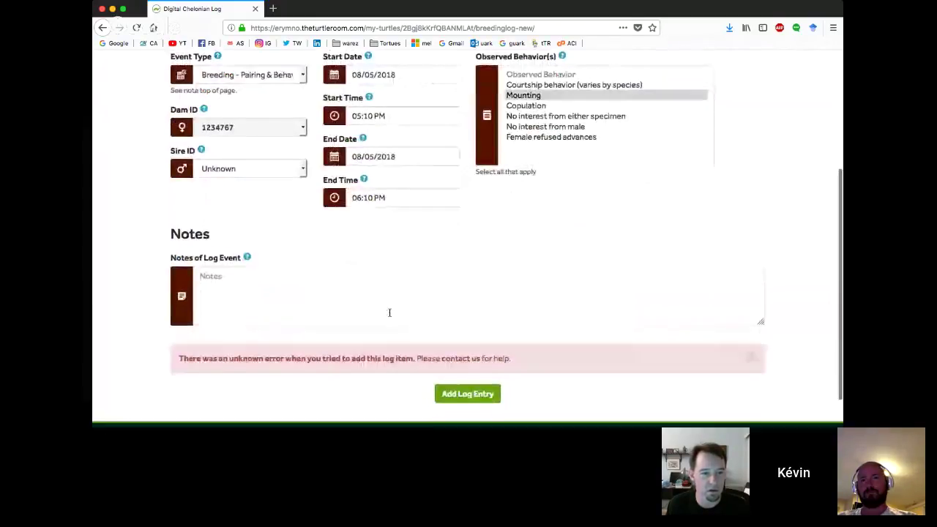
scroll(389, 304, "up", 1)
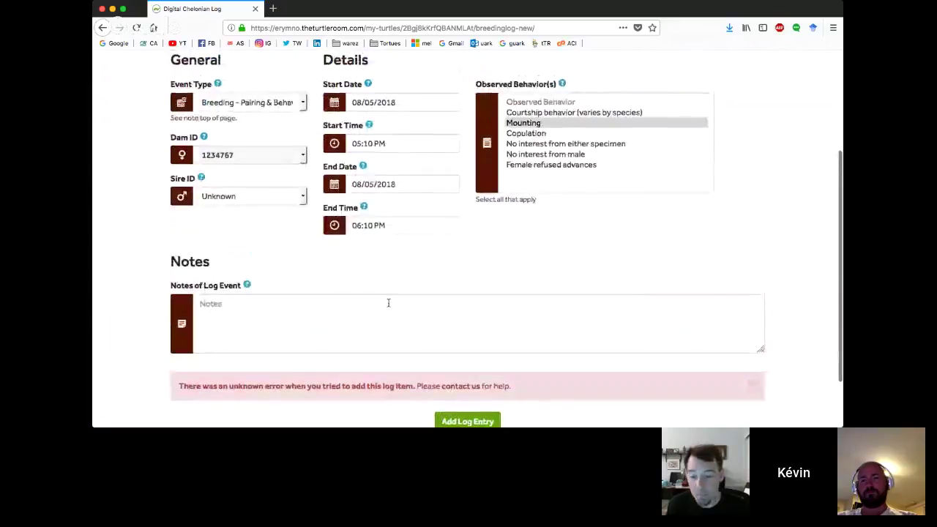
scroll(389, 304, "up", 3)
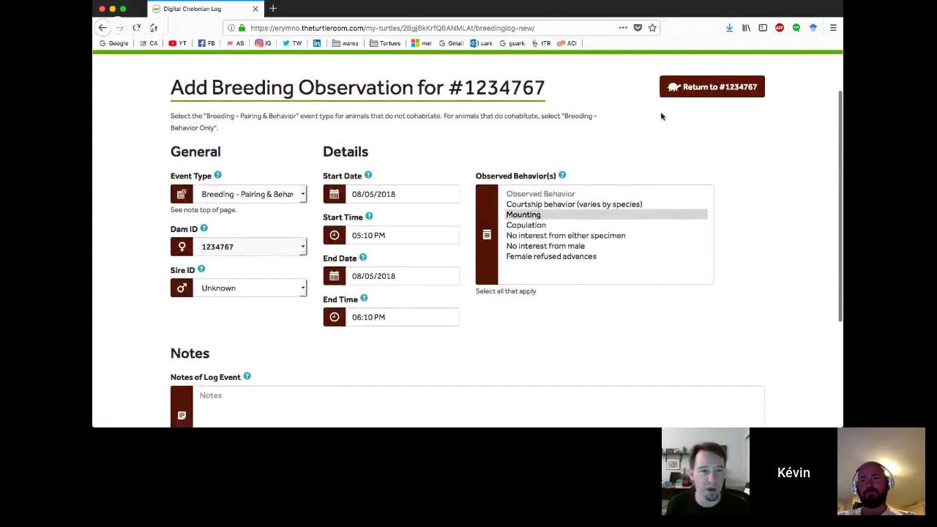
scroll(654, 117, "up", 1)
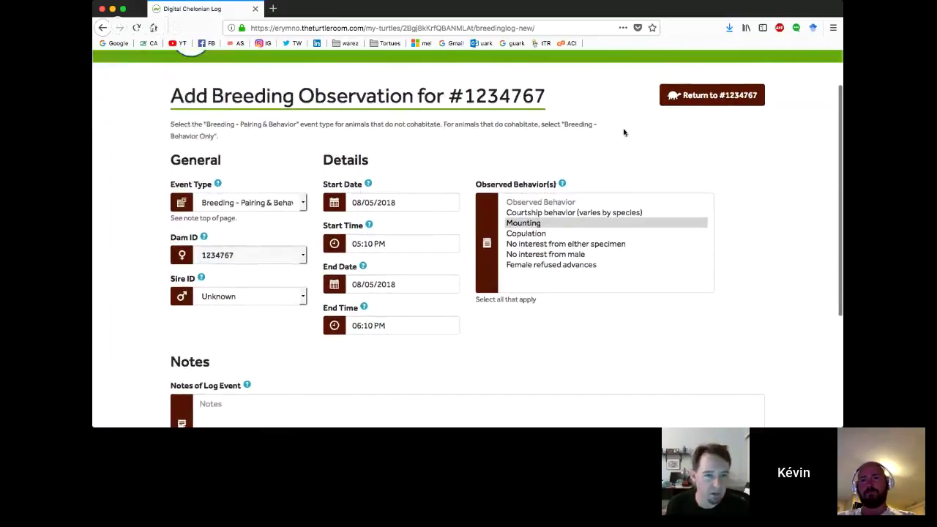
Try Courtship behavior (varies by species) and No interest from either specimen as single observed behaviors.
left_click(536, 212)
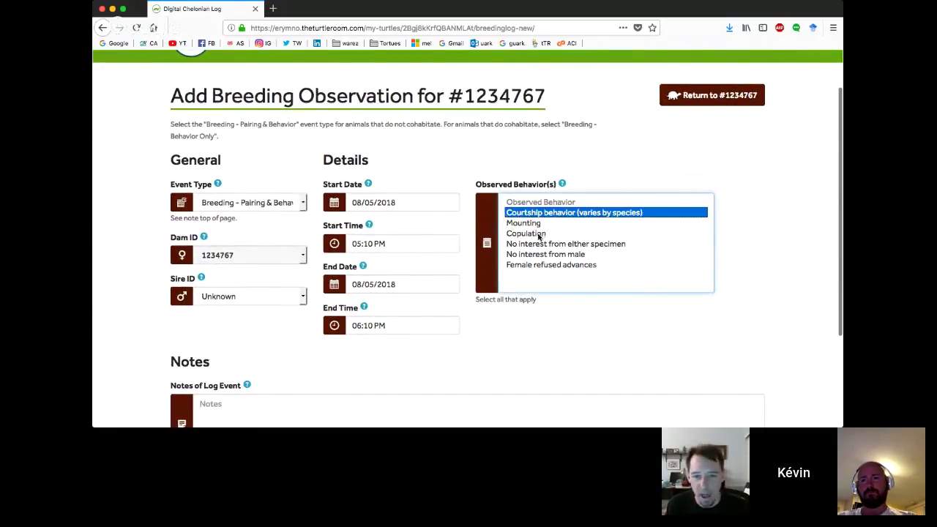
left_click(533, 244)
scroll(532, 244, "down", 2)
scroll(520, 293, "up", 1)
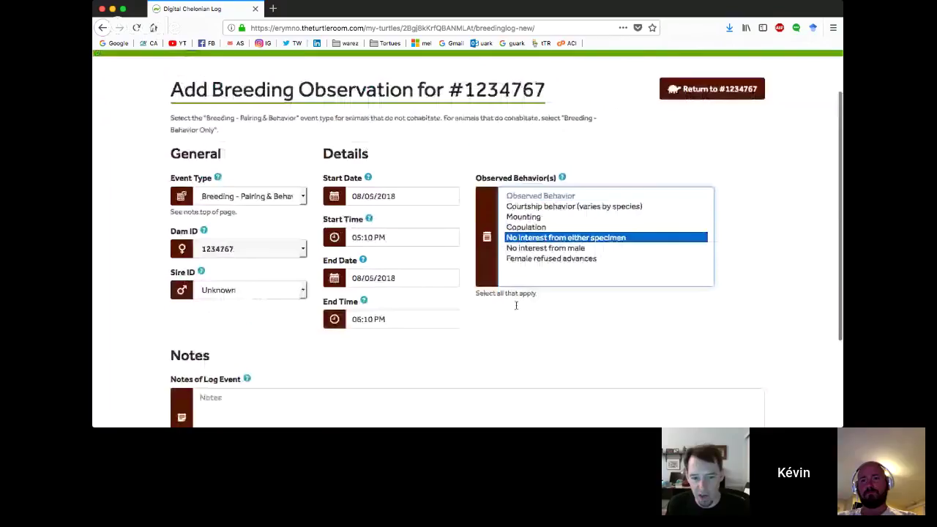
scroll(673, 144, "down", 3)
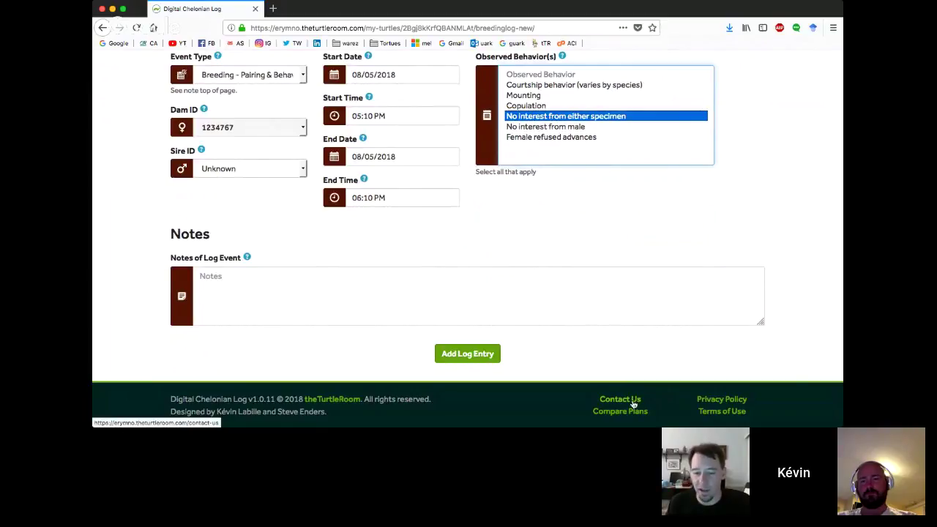
Open the Contact Us page and examine the message form, including its email subject choices.
left_click(633, 403)
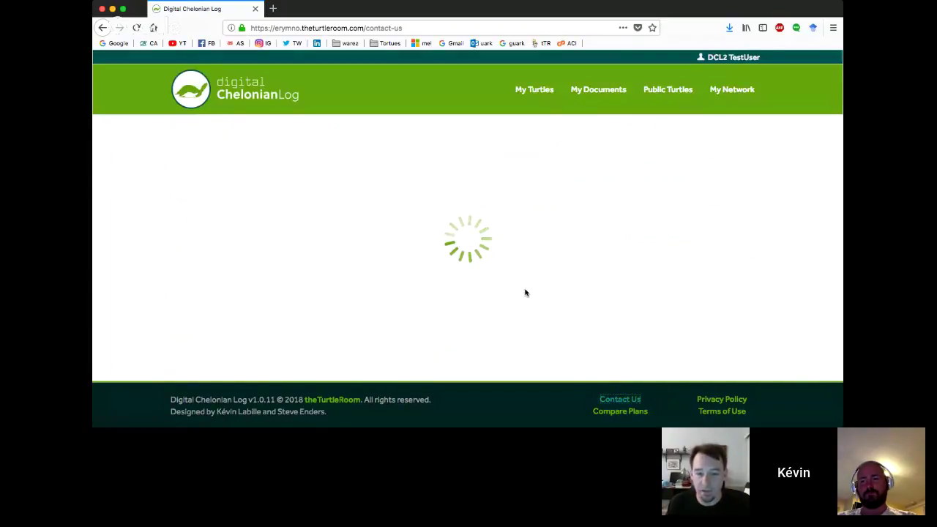
scroll(457, 216, "down", 1)
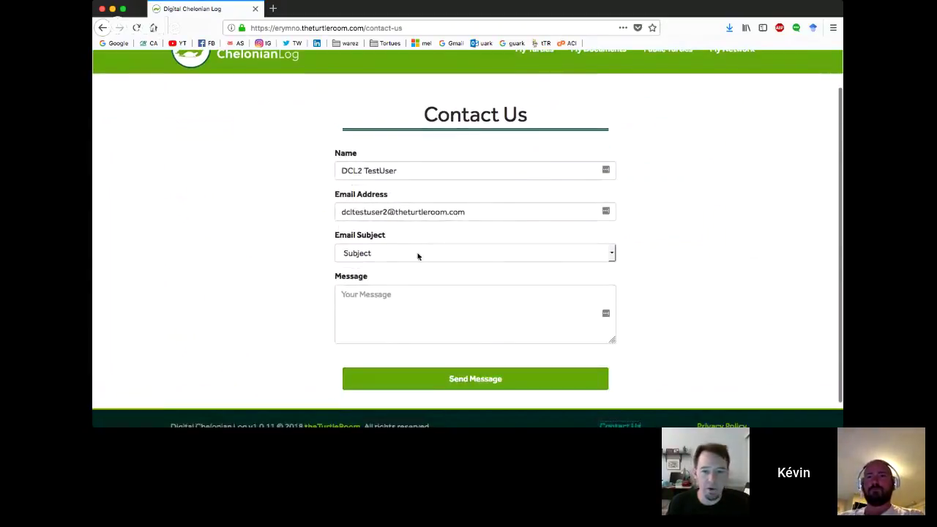
left_click(418, 256)
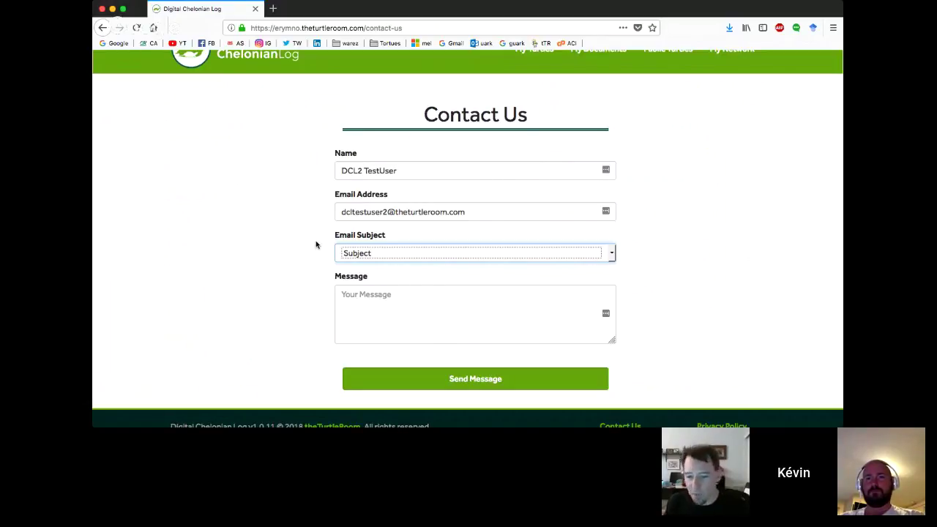
scroll(448, 196, "down", 2)
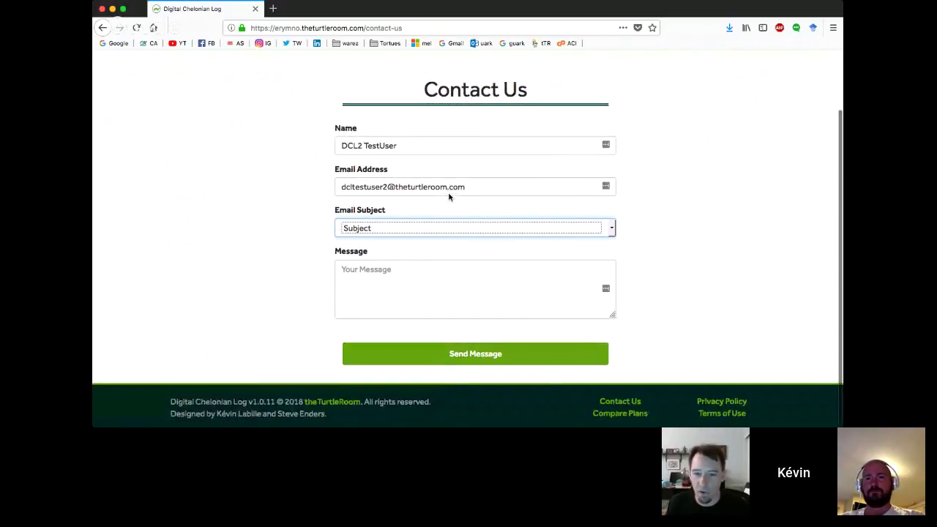
scroll(448, 196, "up", 2)
scroll(448, 195, "down", 2)
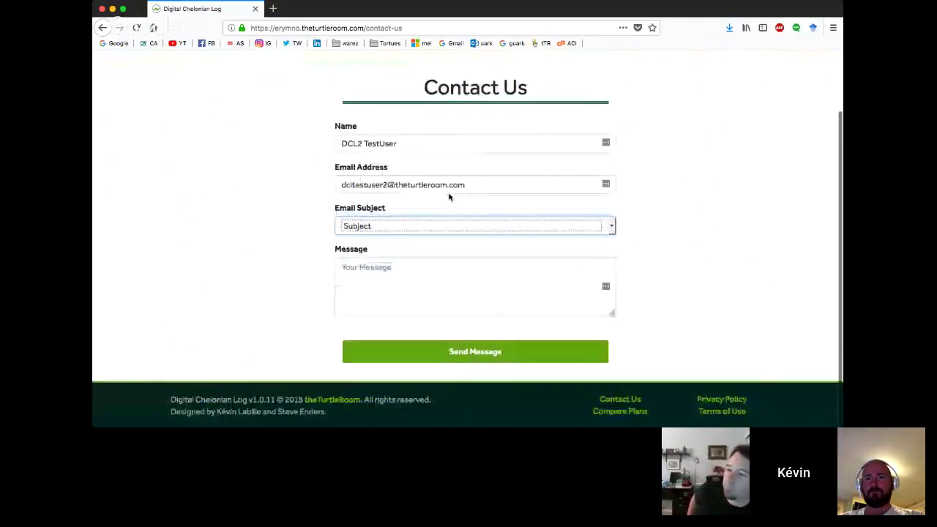
Open the Test Turtle record from the My Turtles list and show its measurement data.
scroll(447, 195, "up", 5)
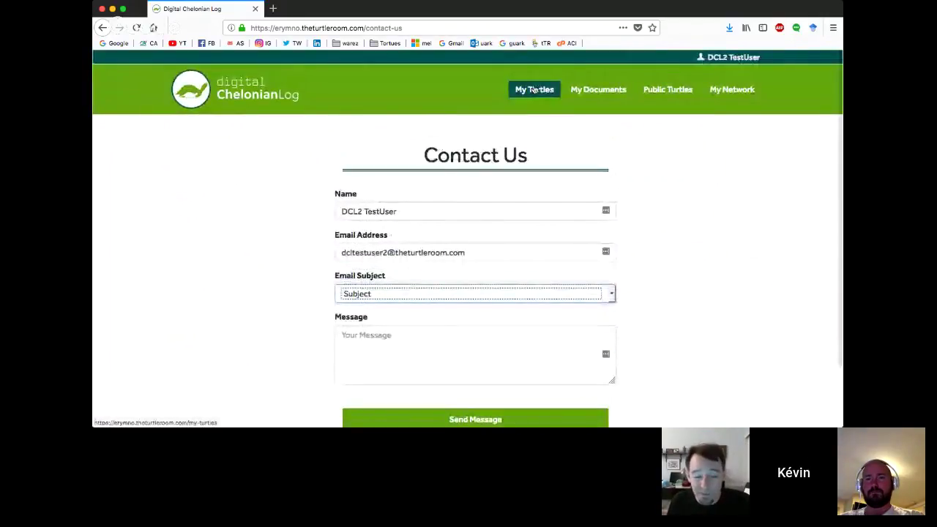
left_click(534, 88)
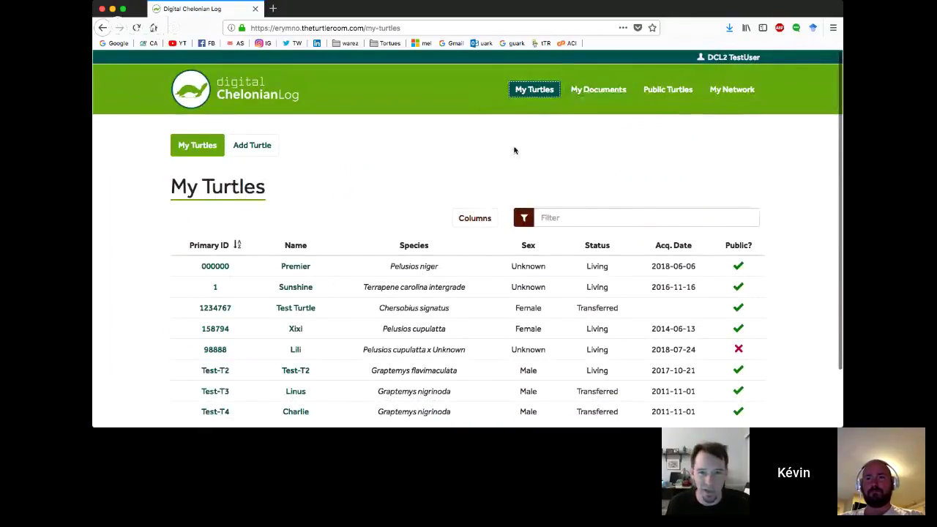
scroll(514, 150, "down", 1)
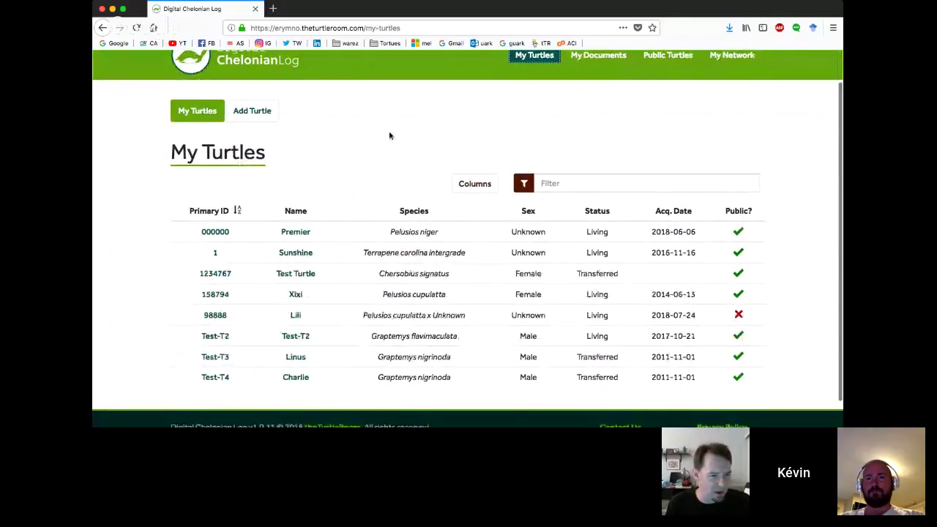
scroll(373, 133, "down", 1)
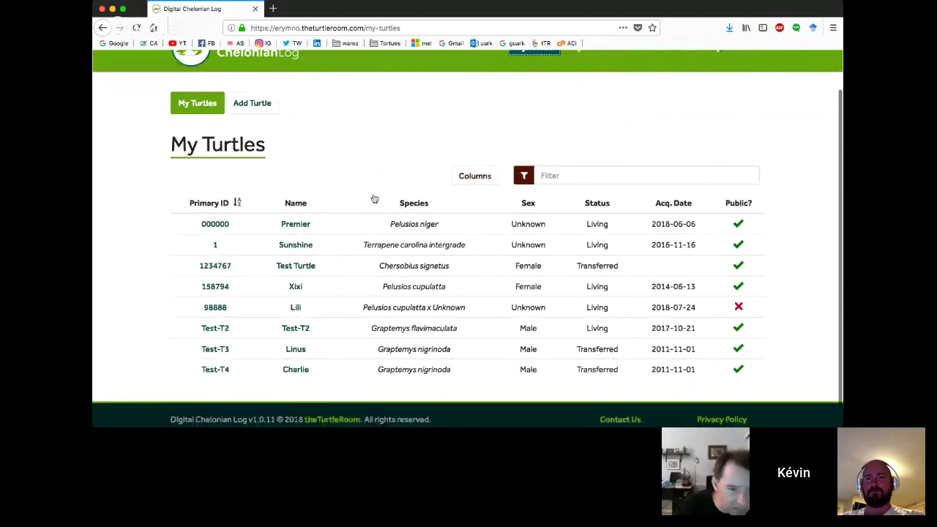
left_click(283, 266)
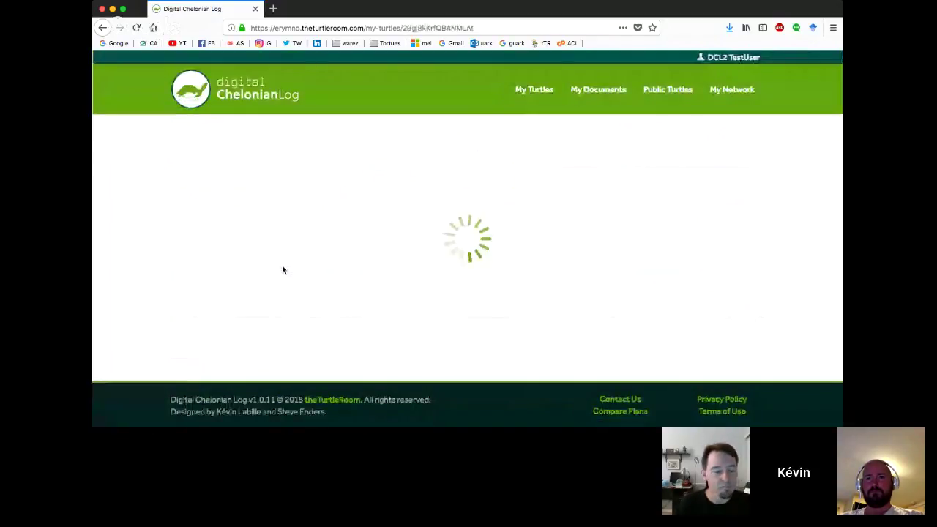
scroll(462, 178, "down", 4)
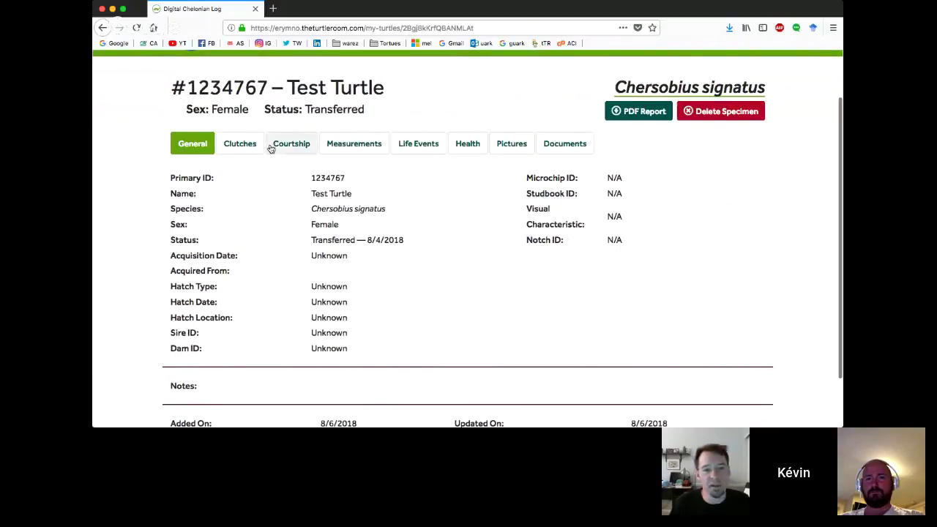
left_click(355, 145)
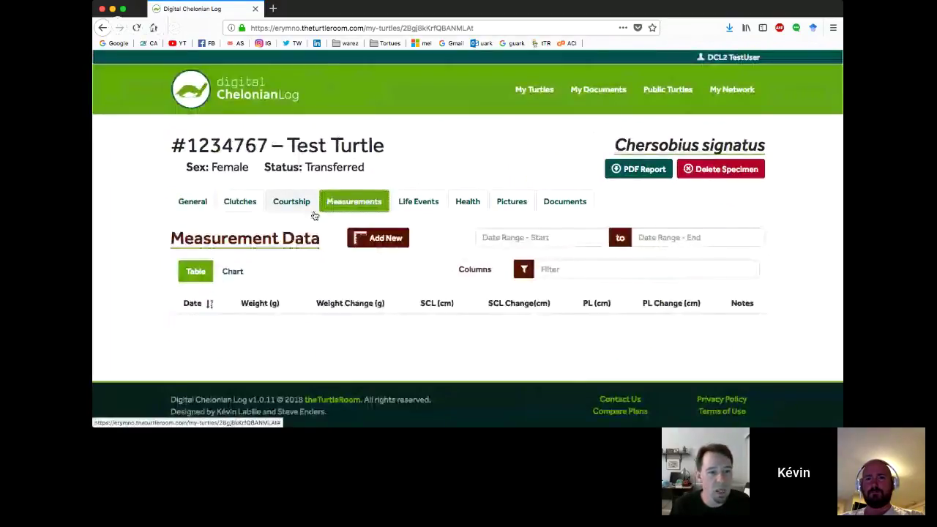
Start a new measurement entry for Test Turtle and set the measurement date to 08/03/2018.
left_click(388, 241)
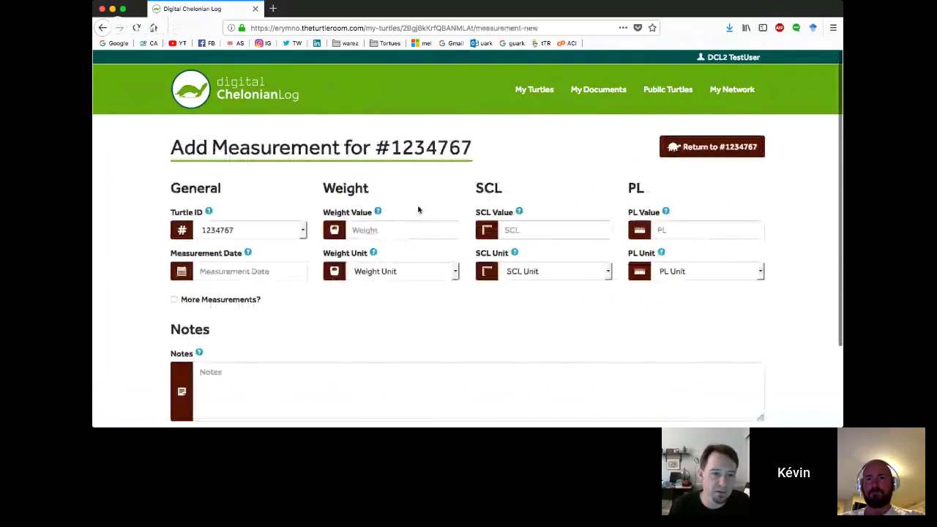
scroll(340, 209, "down", 1)
left_click(262, 219)
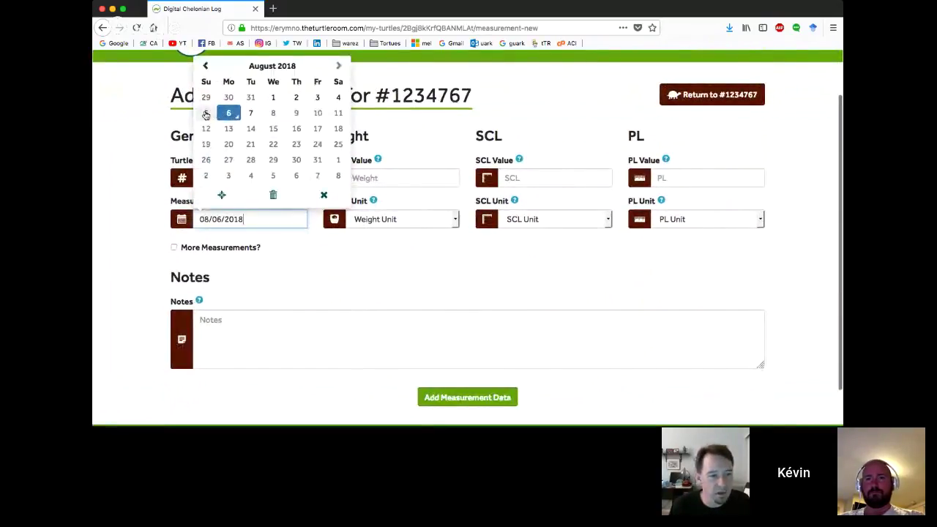
left_click(316, 97)
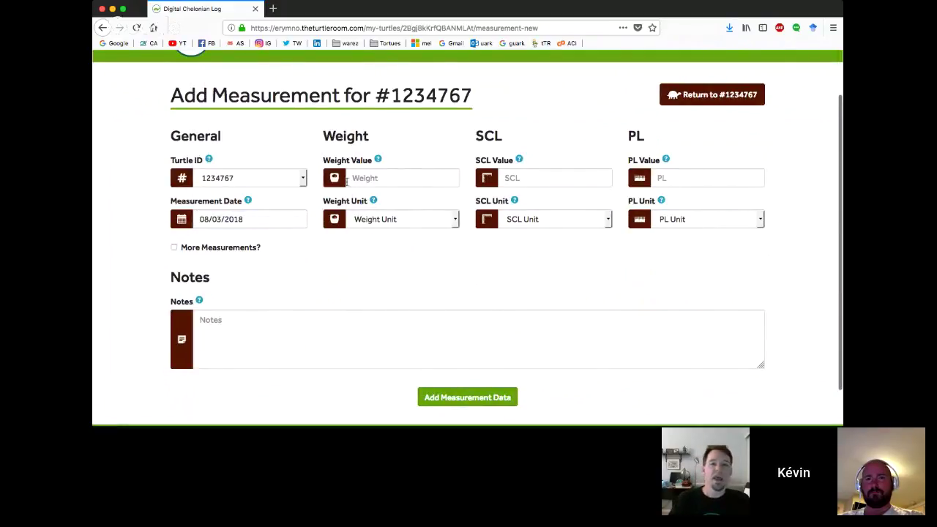
Show the additional measurement fields and examine the optional shell, lobe and annuli entries.
left_click(174, 247)
scroll(305, 255, "down", 2)
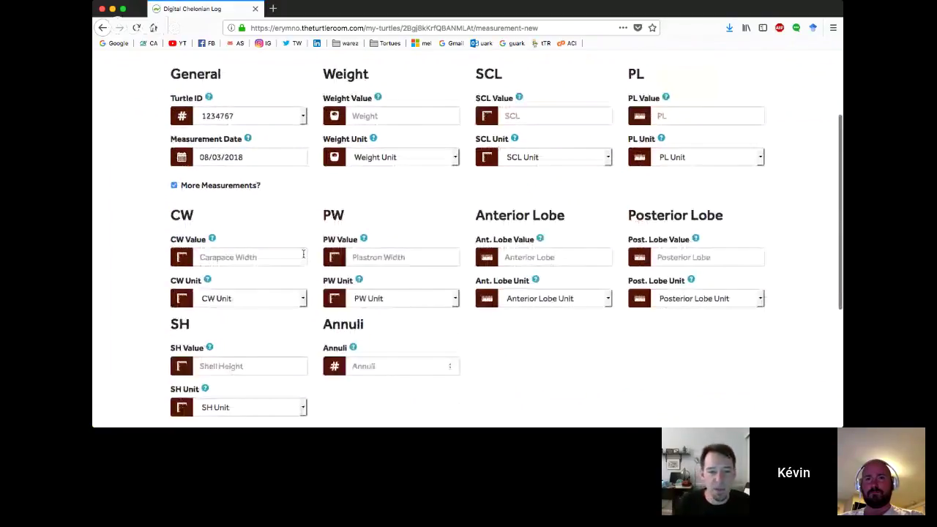
scroll(303, 254, "down", 2)
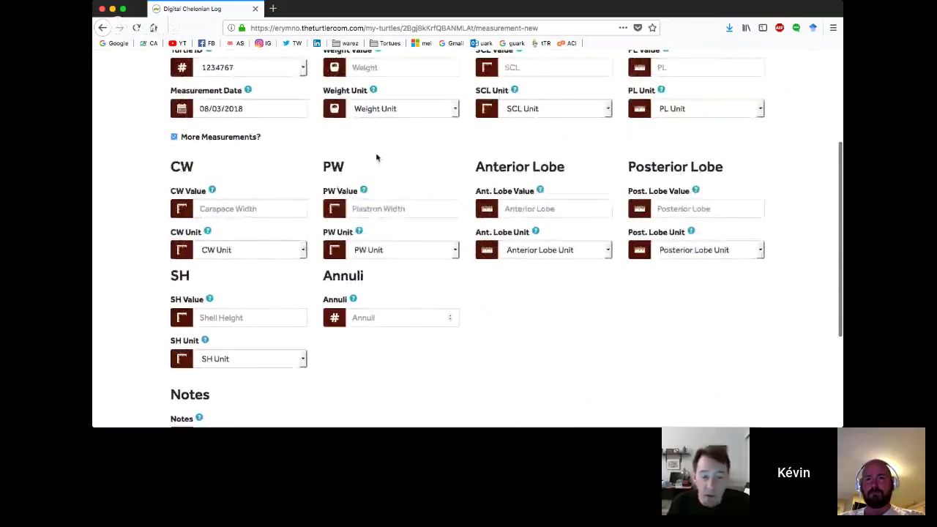
scroll(377, 158, "up", 2)
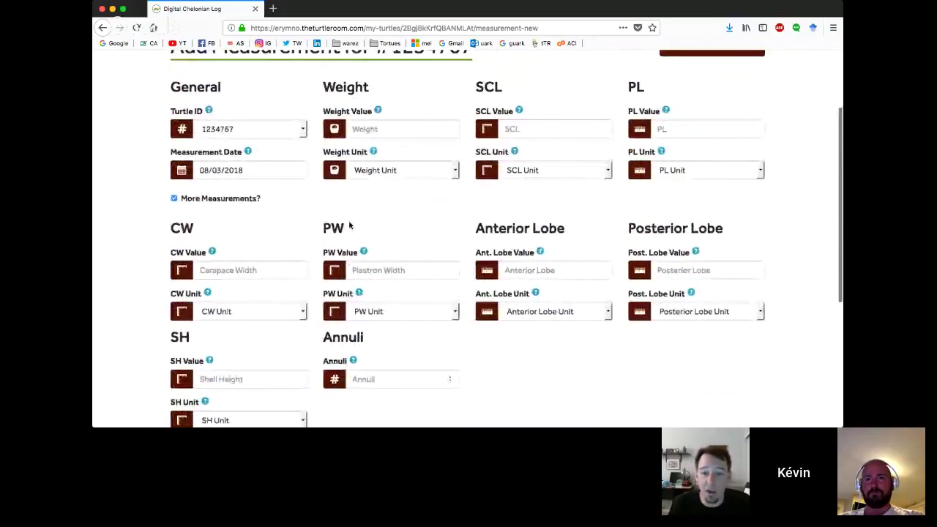
Set the measurement's weight to 186 grams.
scroll(350, 226, "down", 1)
left_click(417, 112)
type("186")
key("Tab")
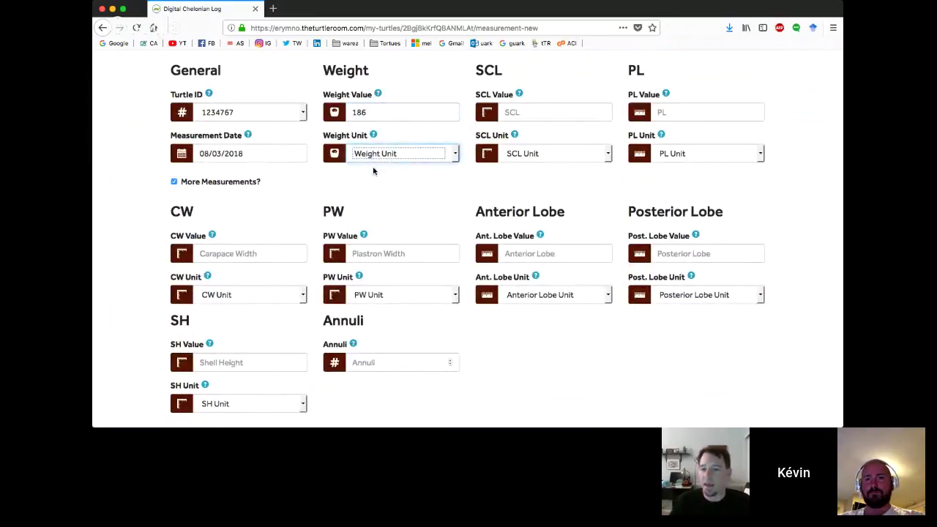
key("g")
Set the SCL to 13.2 centimeters and the PL to 12.8 centimeters.
left_click(532, 112)
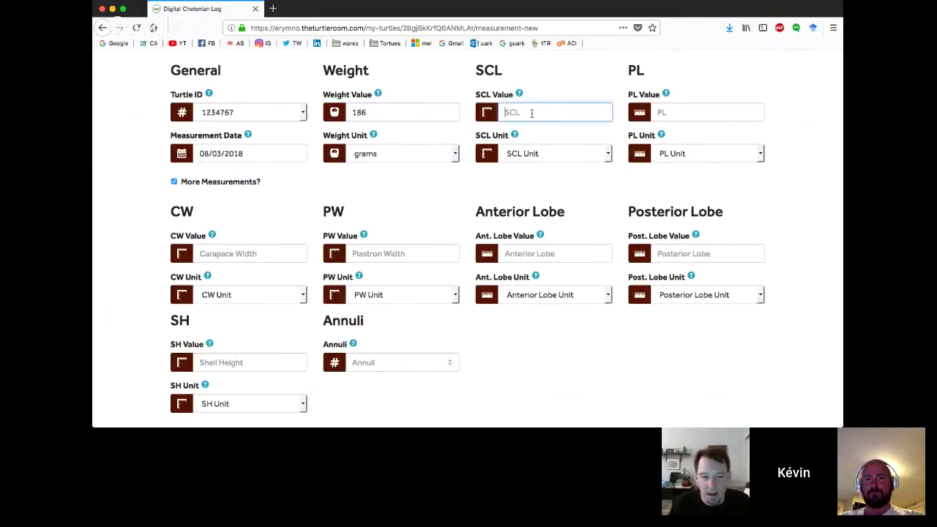
type("13")
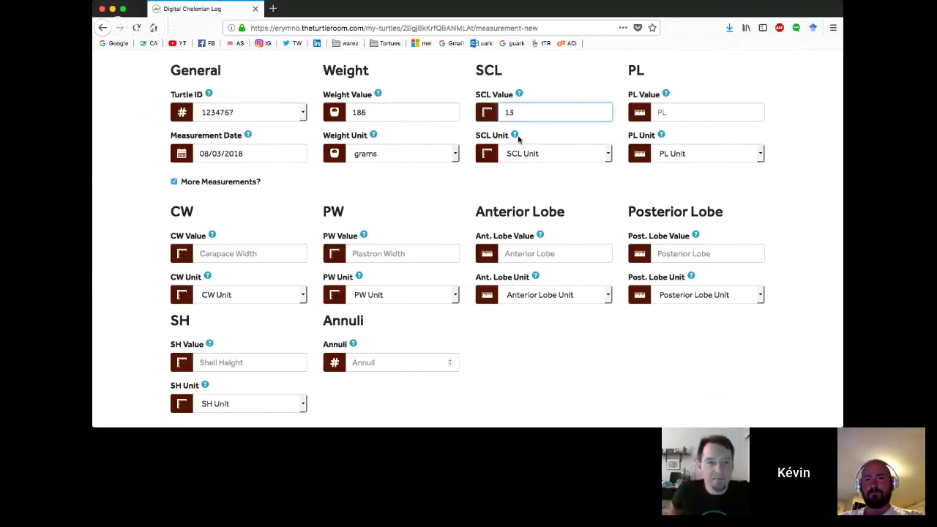
type(".2")
key("Tab")
key("c")
left_click(675, 113)
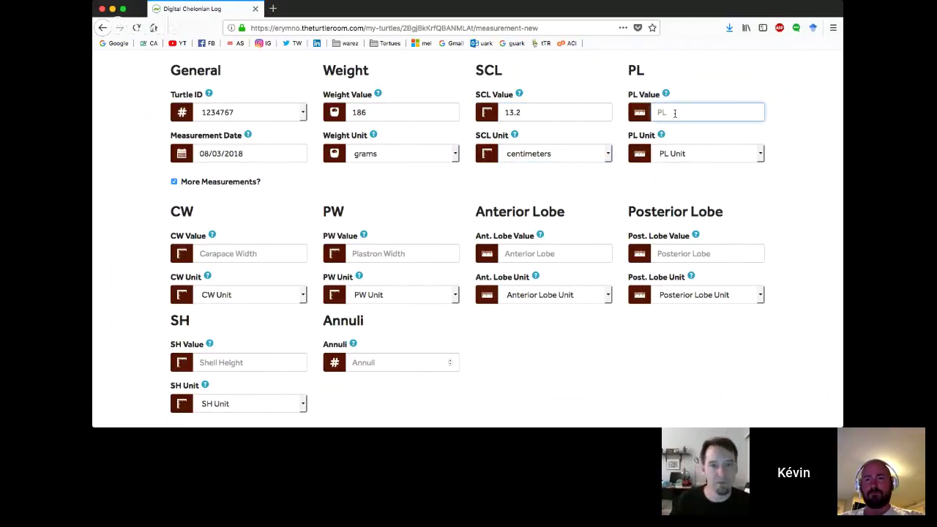
type("12.8")
key("Tab")
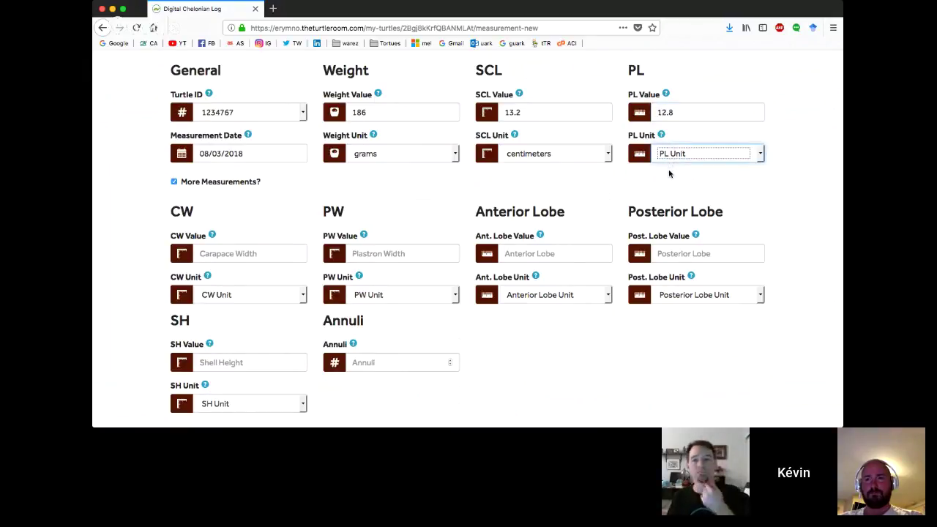
key("c")
left_click(622, 179)
Hide the additional measurement fields and enter "first measurement" as the note.
left_click(188, 183)
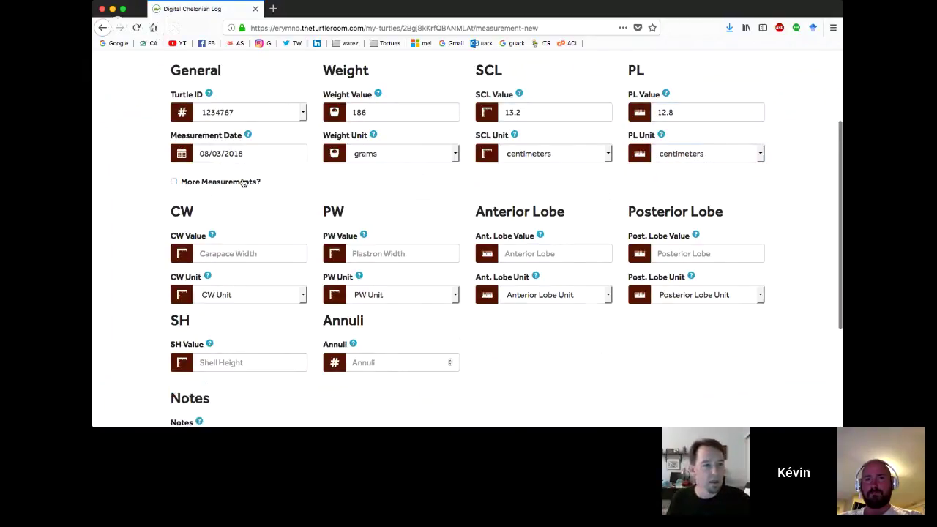
left_click(296, 290)
type("first measurement")
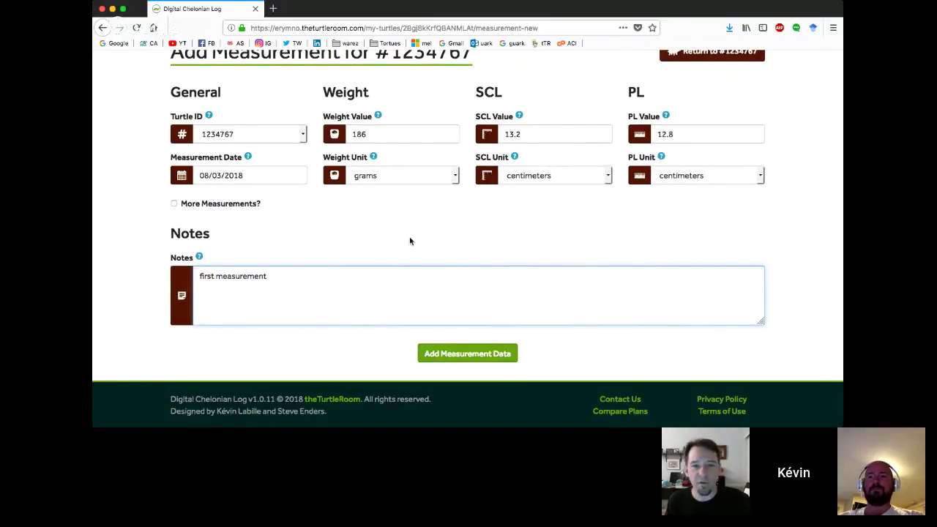
Submit the completed measurement data and confirm the entry.
scroll(410, 241, "up", 1)
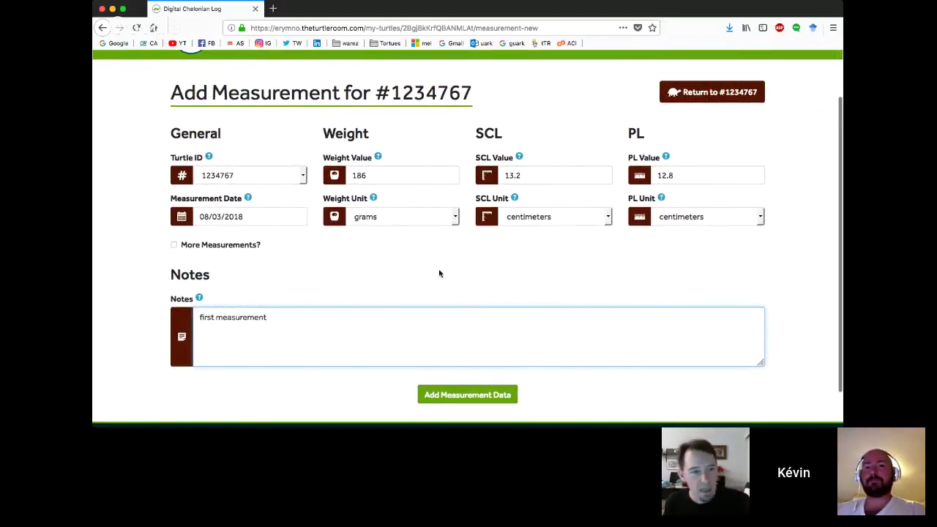
scroll(443, 273, "down", 1)
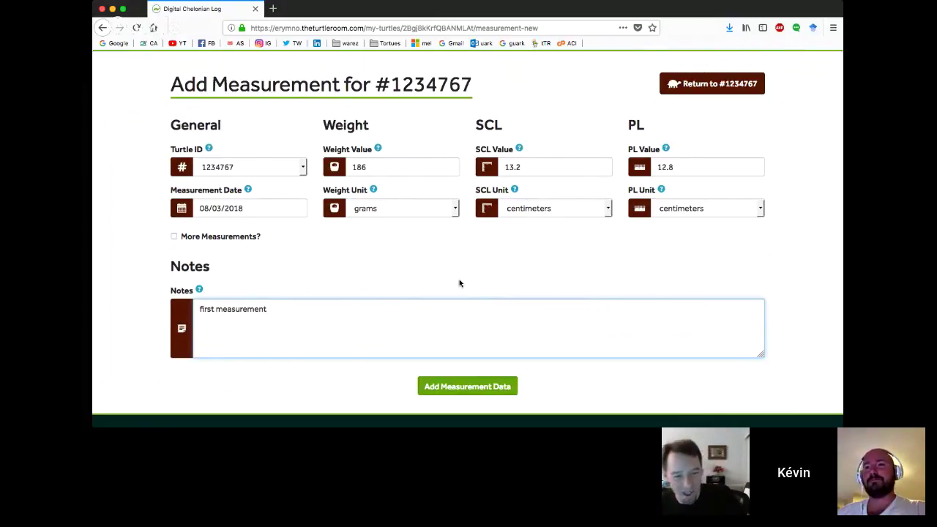
scroll(445, 356, "down", 3)
left_click(445, 355)
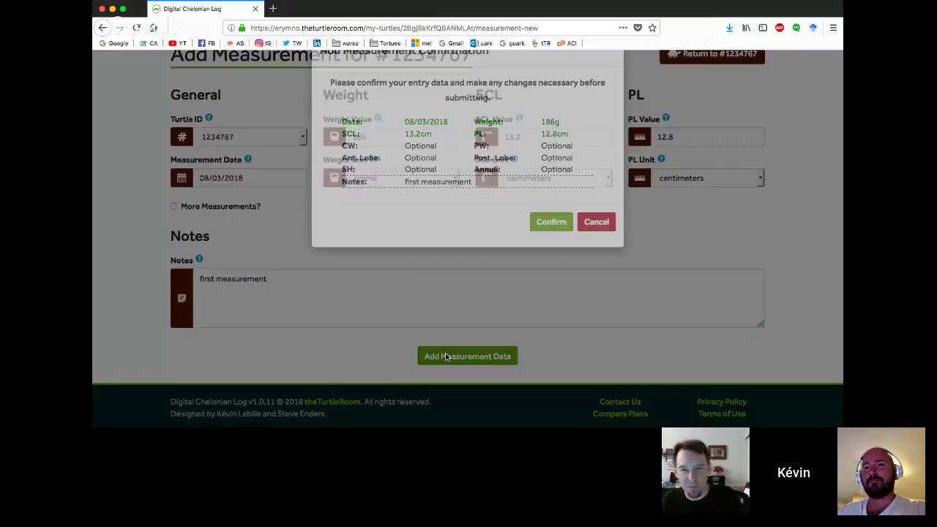
left_click(552, 254)
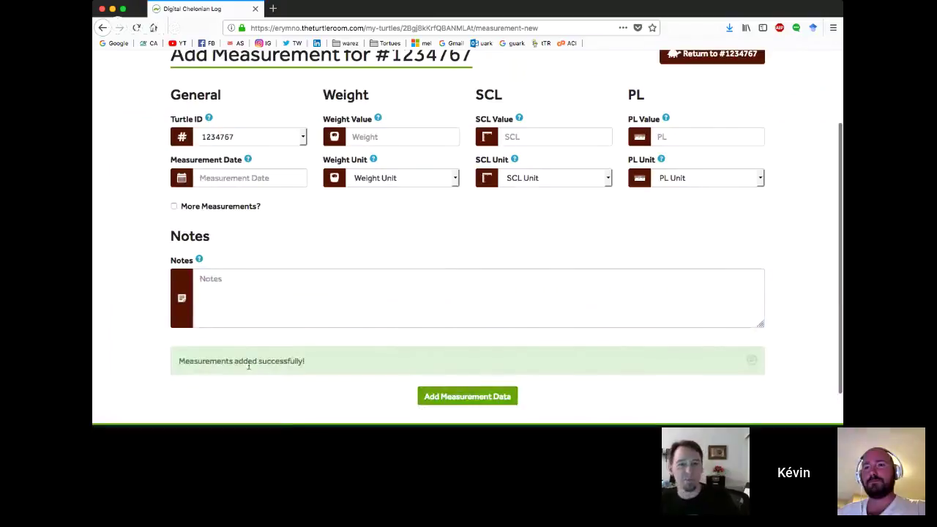
Return to the turtle's measurements, examine the data points on its growth chart and switch back to the table.
left_click(705, 54)
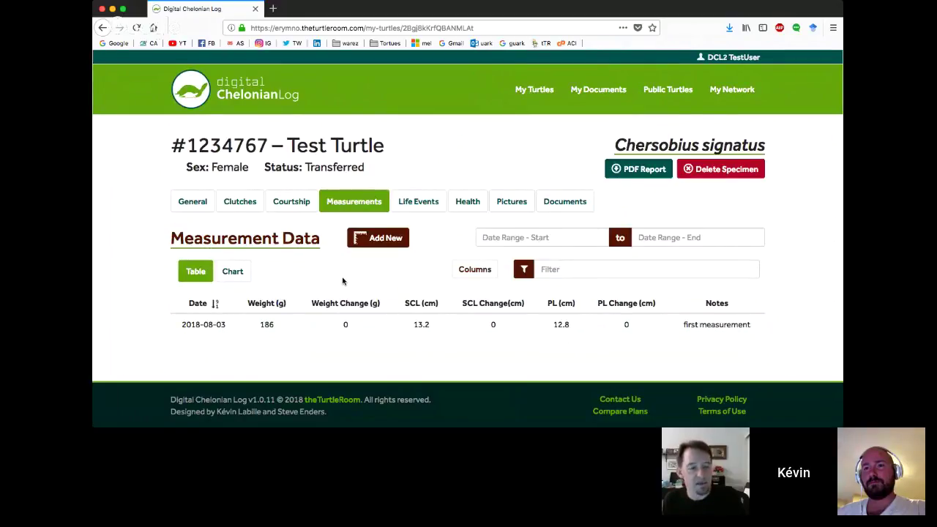
left_click(231, 272)
scroll(330, 278, "down", 4)
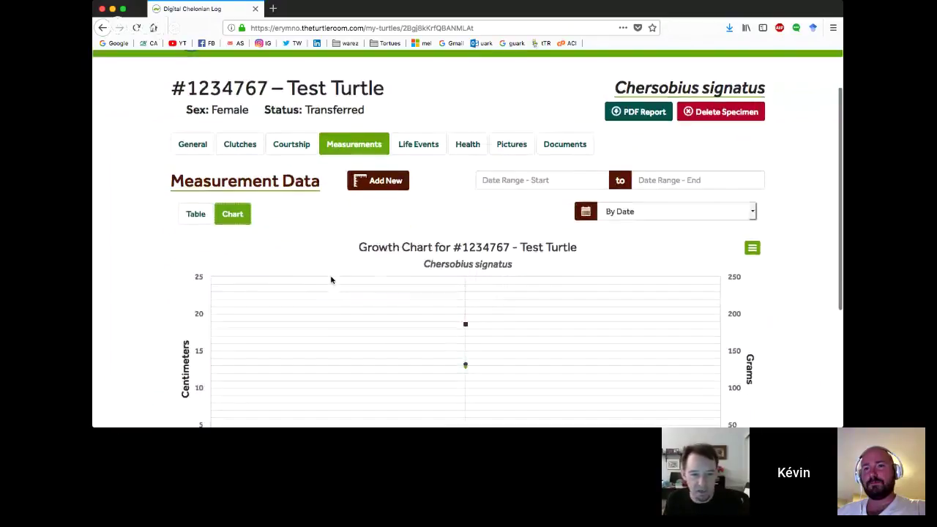
scroll(465, 220, "down", 1)
mouse_move(465, 208)
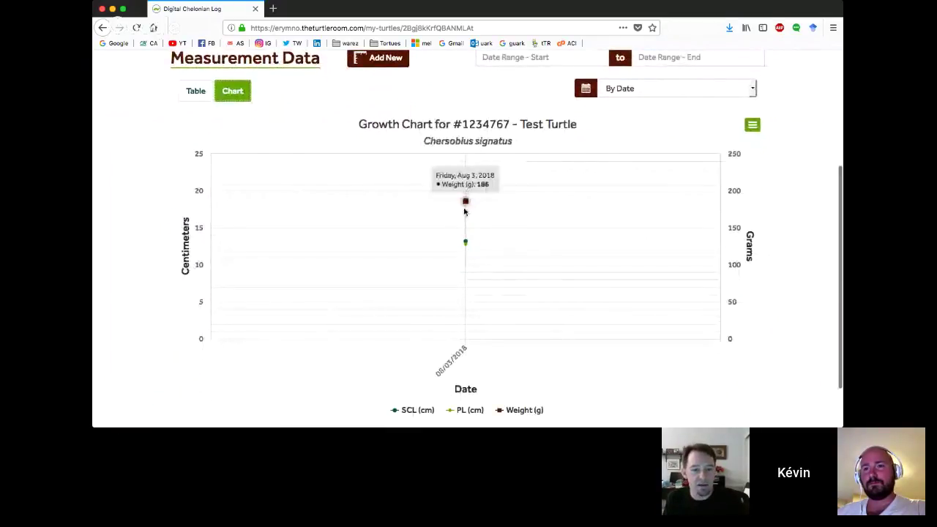
mouse_move(466, 244)
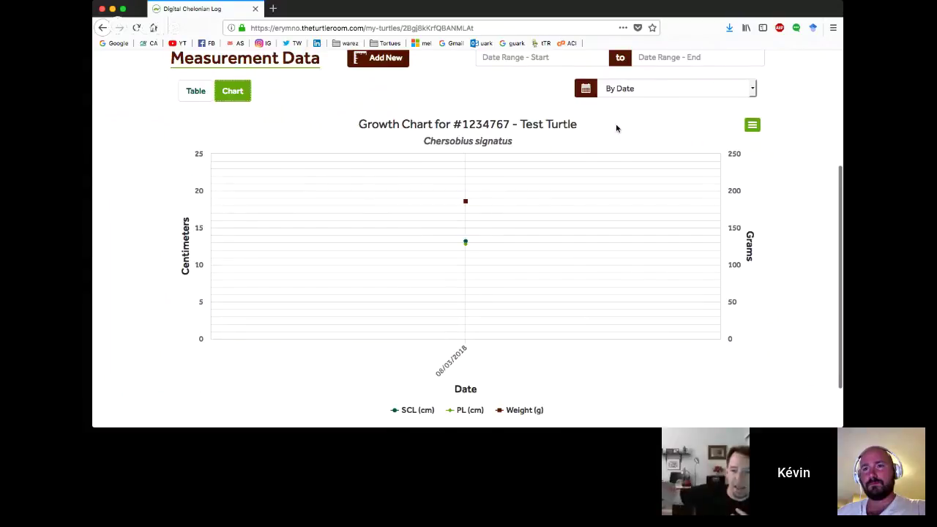
scroll(617, 127, "up", 1)
left_click(200, 111)
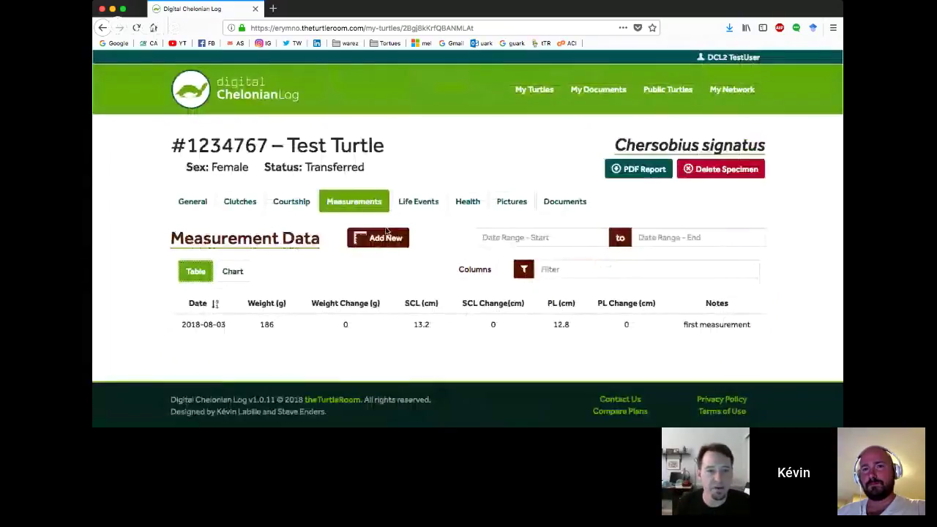
Start a second measurement entry dated 08/04/2018 with a weight of 243 grams.
left_click(381, 236)
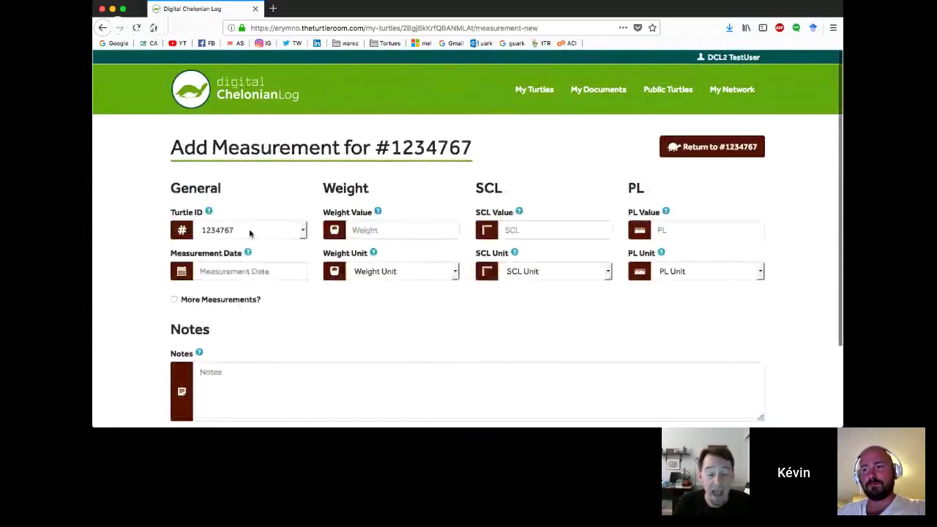
left_click(226, 271)
left_click(335, 150)
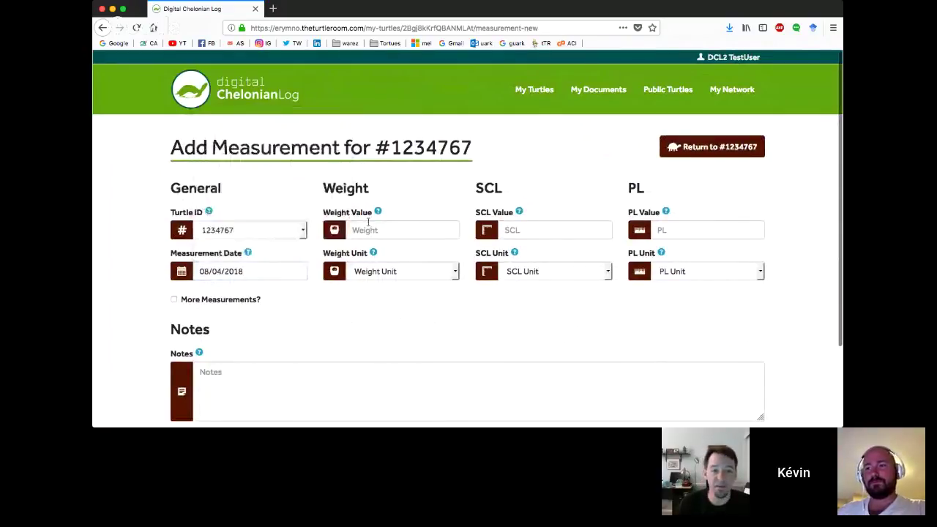
left_click(366, 230)
type("243")
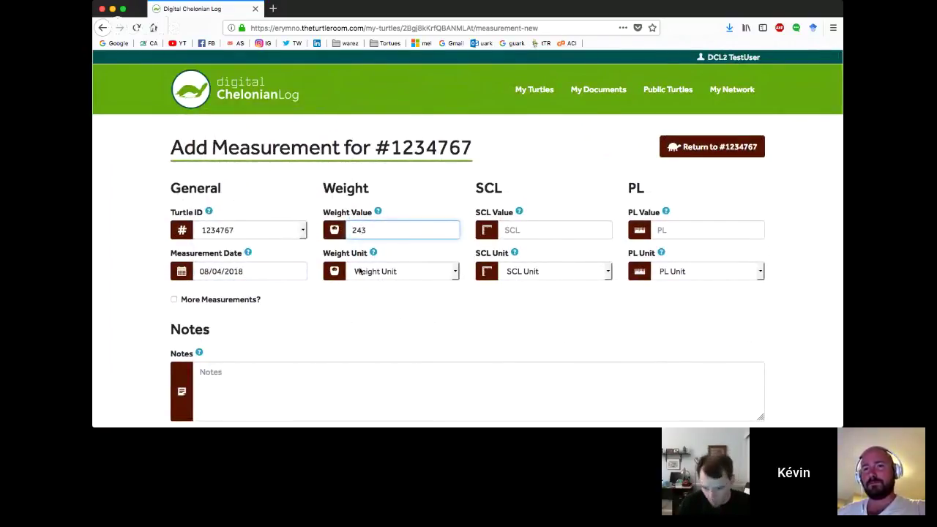
left_click(359, 270)
left_click(365, 288)
Enter an SCL of 15 centimeters and a PL of 14.5 centimeters for the 08/04/2018 measurement.
left_click(521, 231)
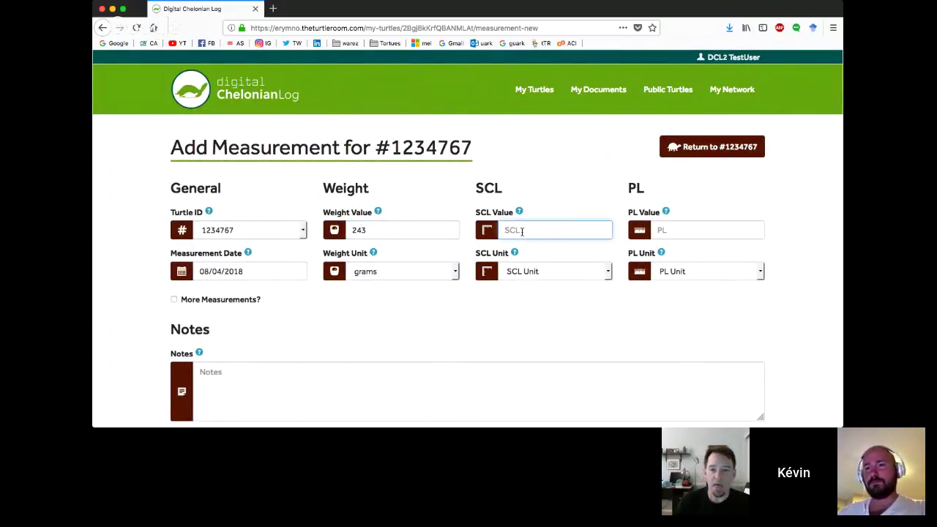
key("Tab")
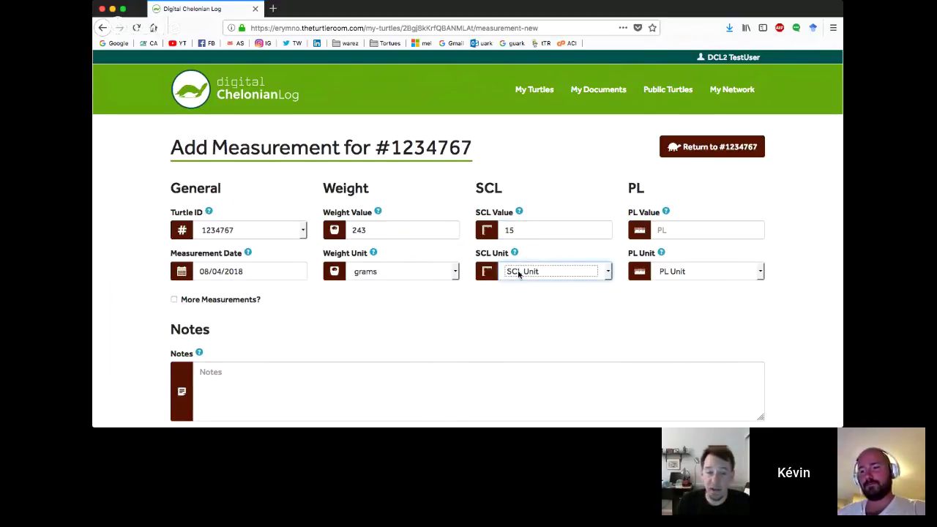
left_click(681, 229)
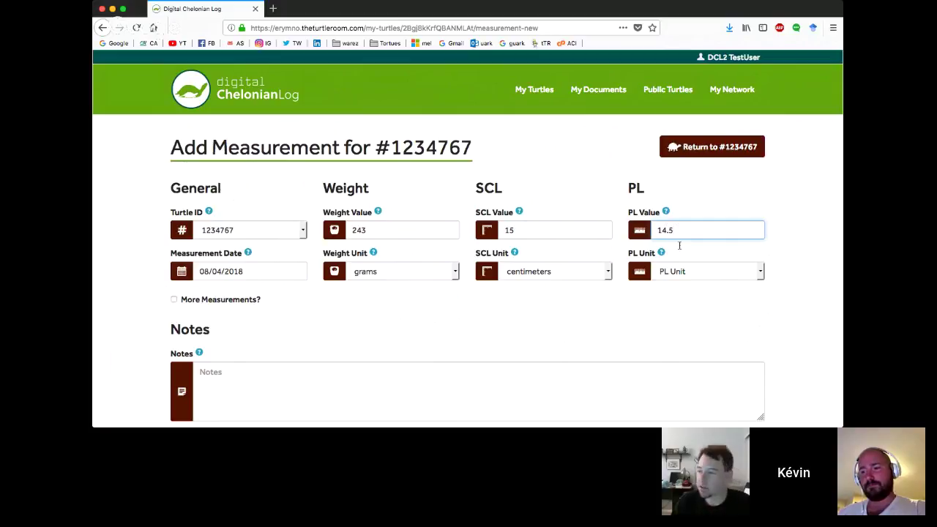
left_click(674, 284)
left_click(674, 290)
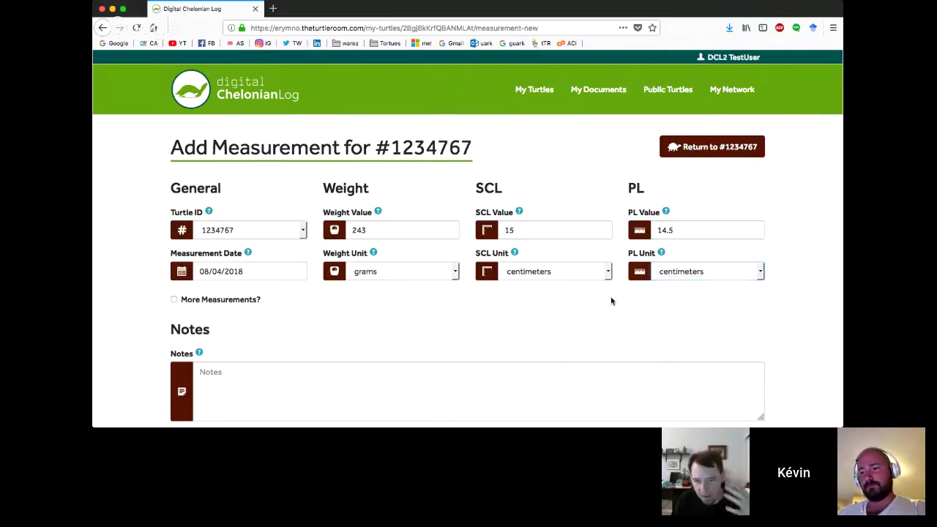
Submit the 08/04/2018 measurement data and confirm the entry.
scroll(611, 301, "down", 3)
left_click(469, 388)
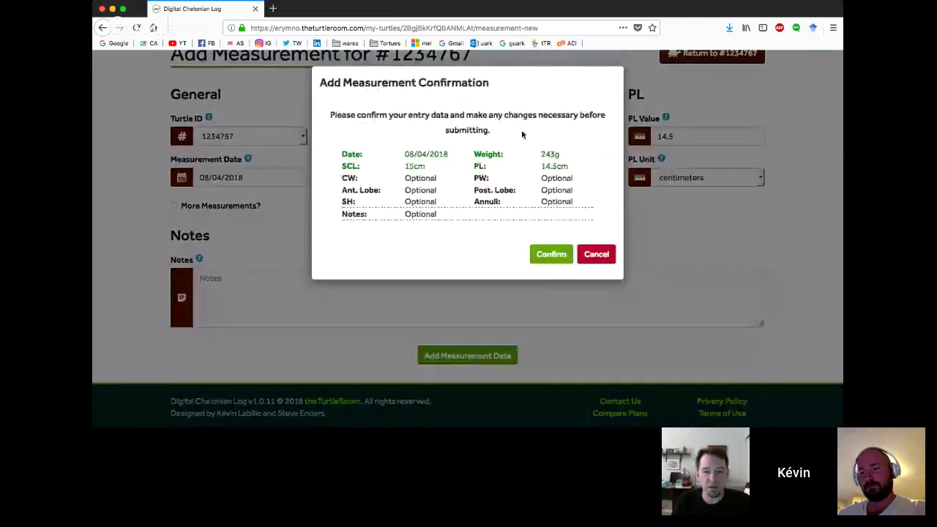
left_click(533, 254)
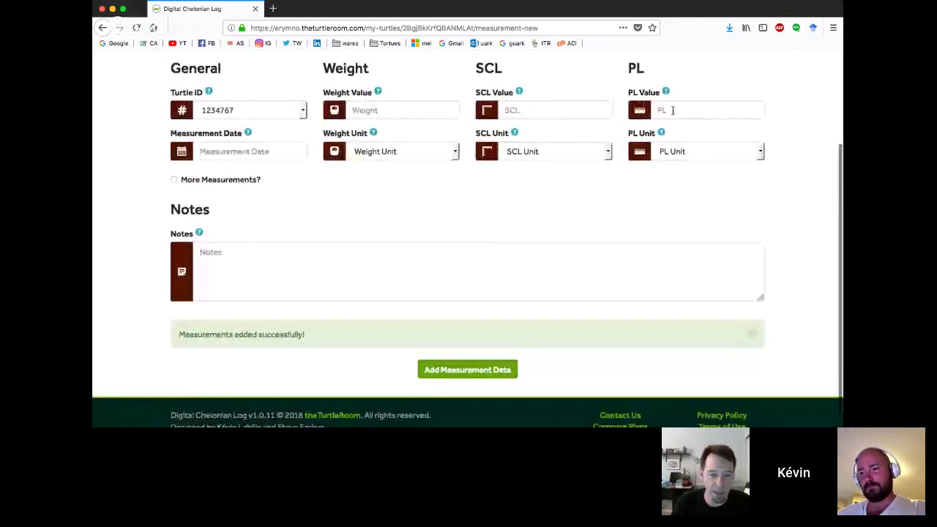
Return to the turtle's measurement records and examine the 08/04/2018 data points on the growth chart.
scroll(464, 256, "up", 3)
left_click(703, 97)
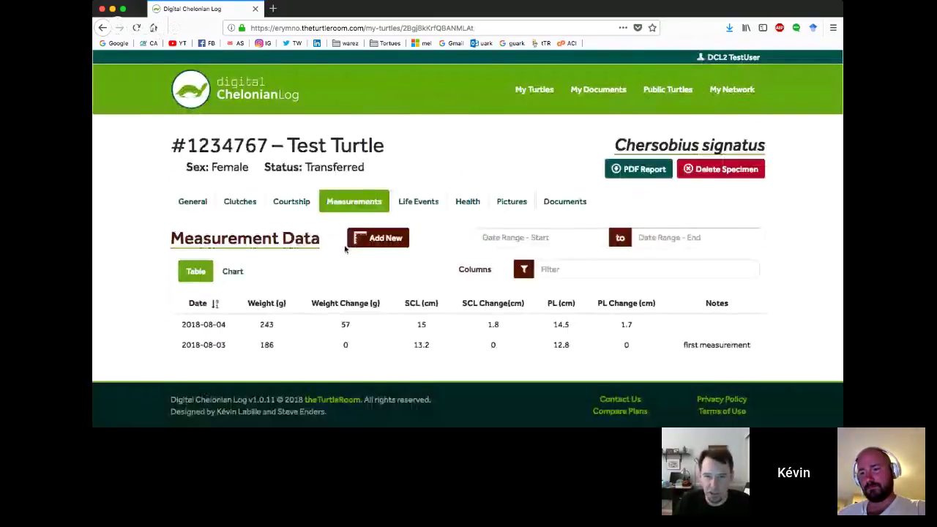
left_click(232, 271)
scroll(426, 266, "down", 4)
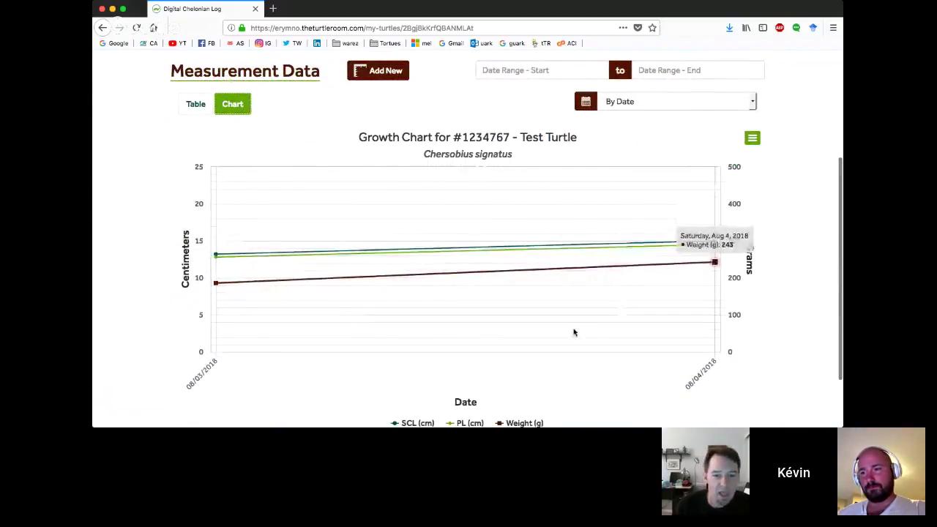
scroll(573, 331, "down", 2)
scroll(573, 330, "up", 1)
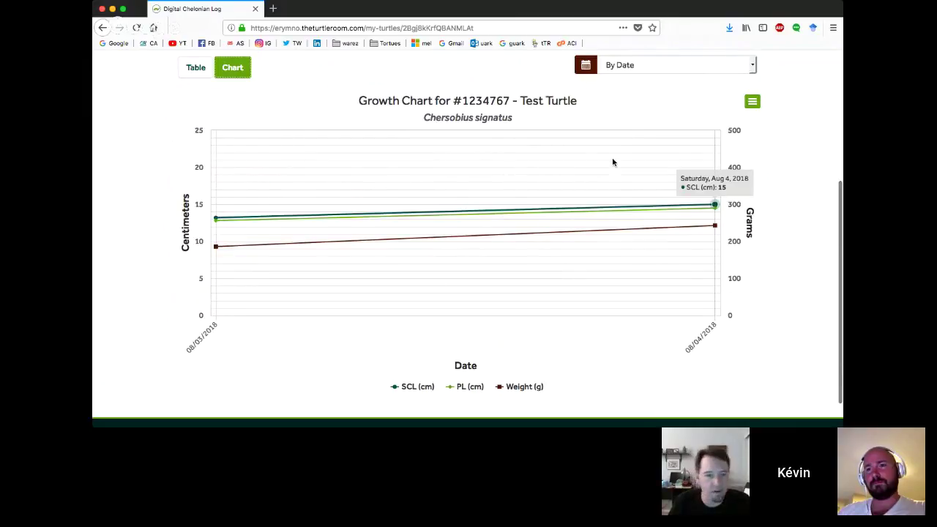
Zoom the growth chart in on the area around the latest data points and reset the zoom.
left_click_drag(610, 158, 663, 212)
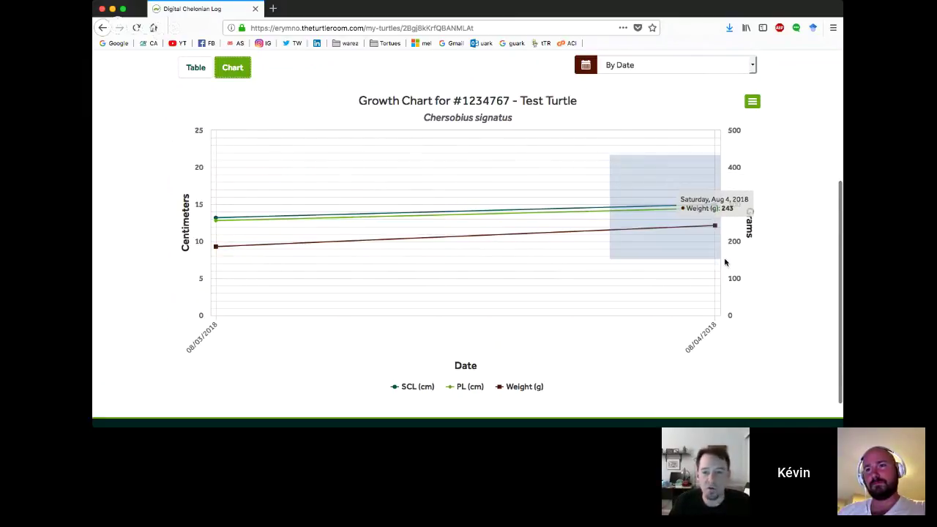
left_click_drag(725, 262, 735, 272)
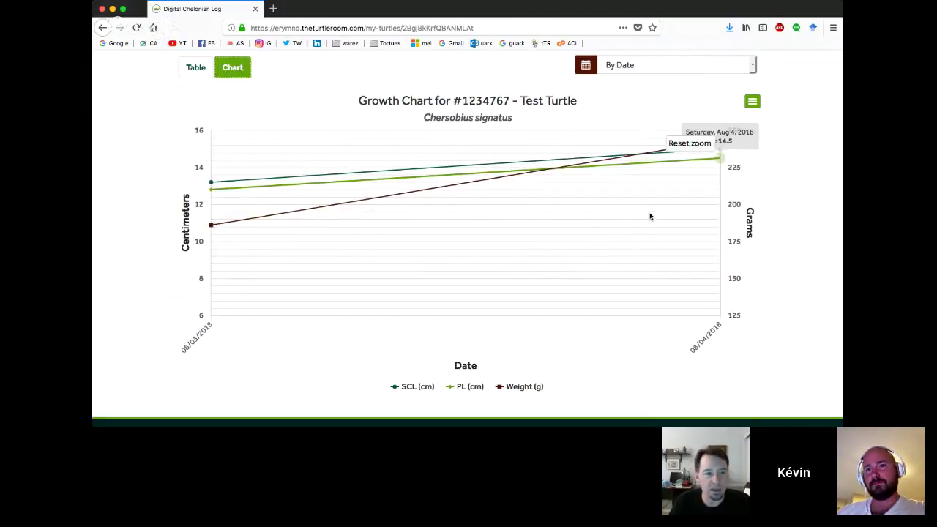
scroll(650, 216, "up", 2)
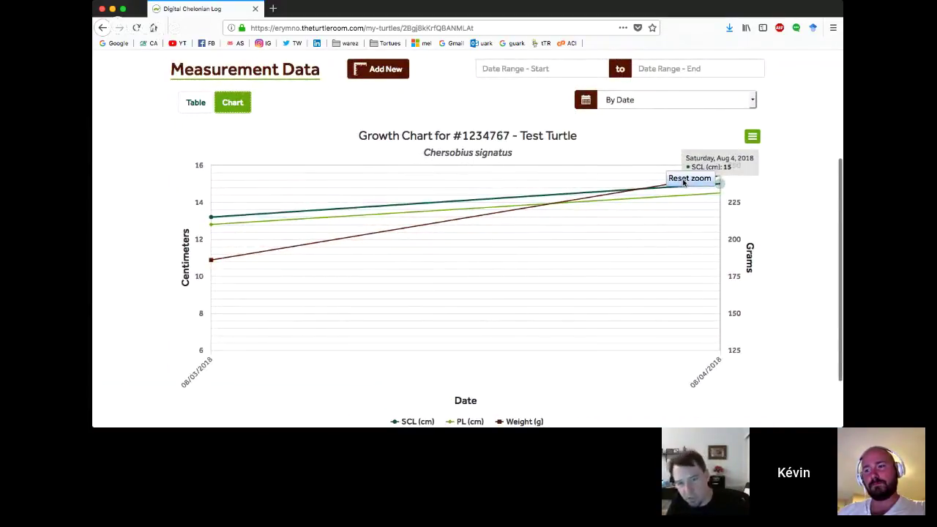
left_click(685, 179)
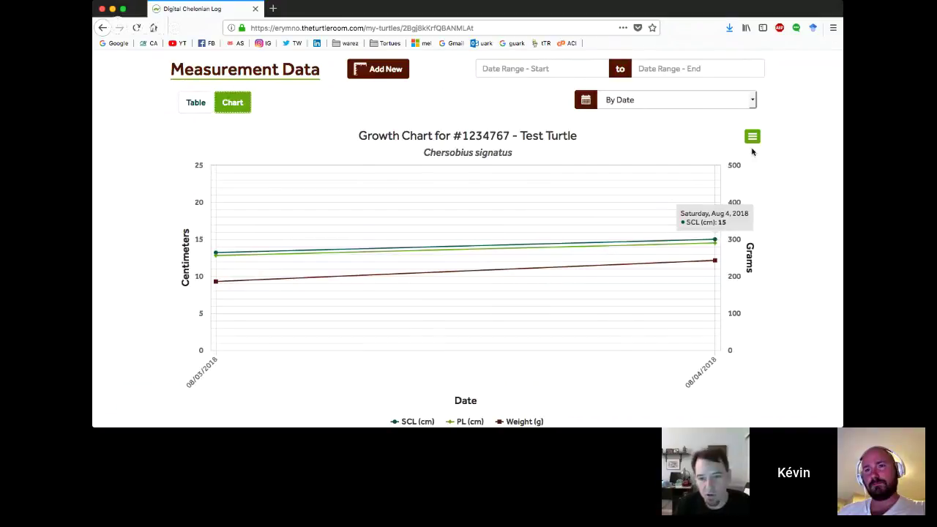
Review the growth chart's print and image download options without exporting anything.
left_click(753, 137)
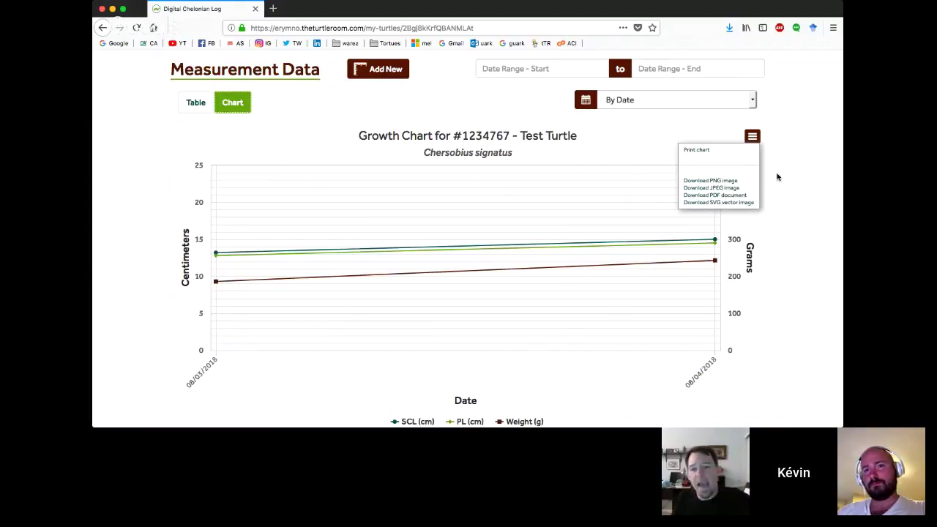
scroll(762, 161, "down", 1)
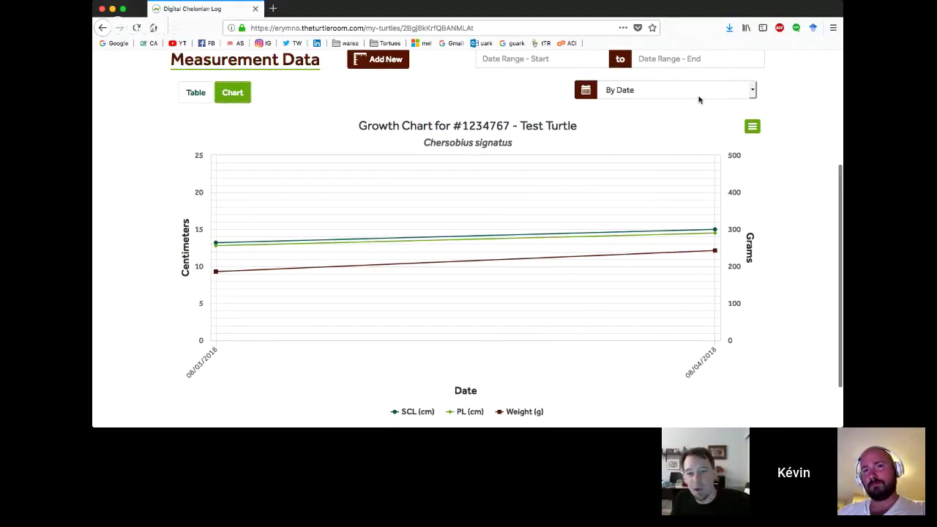
left_click(754, 128)
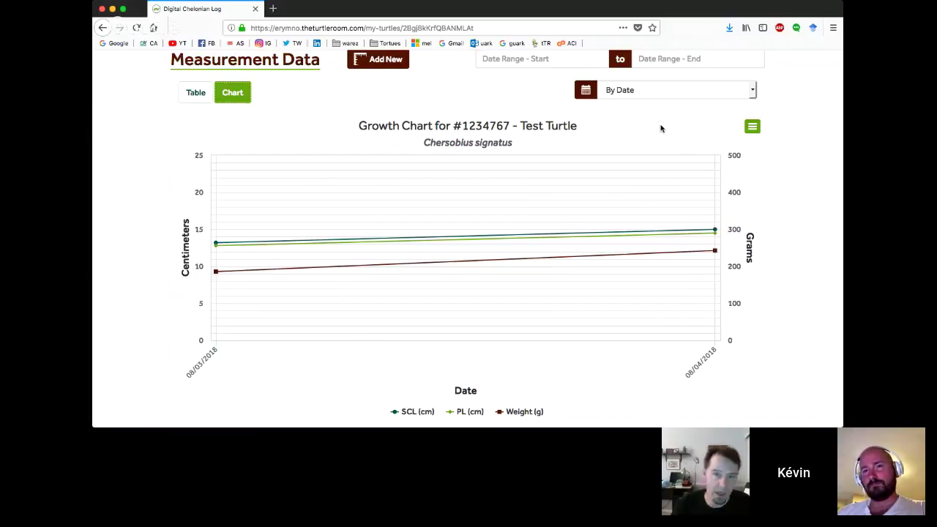
Plot the turtle's growth chart by age instead of by date and examine the curves.
left_click(644, 92)
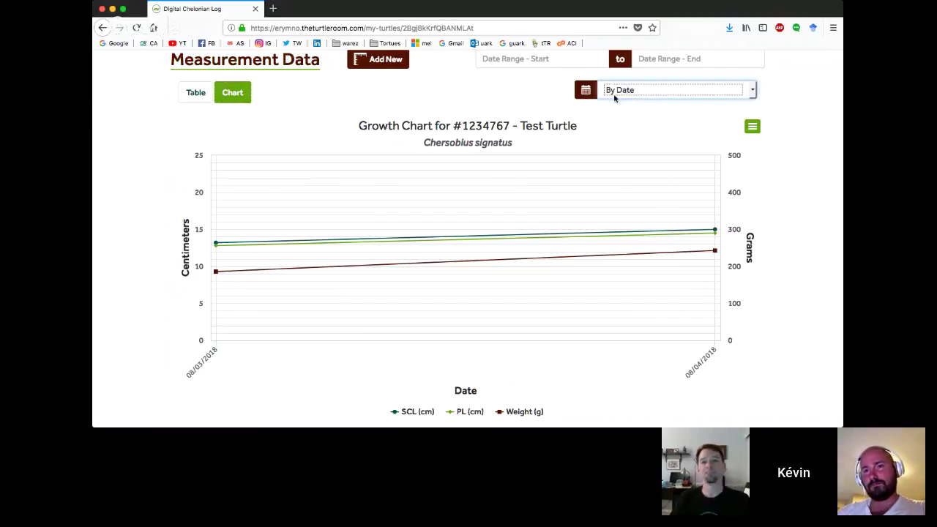
key("Down")
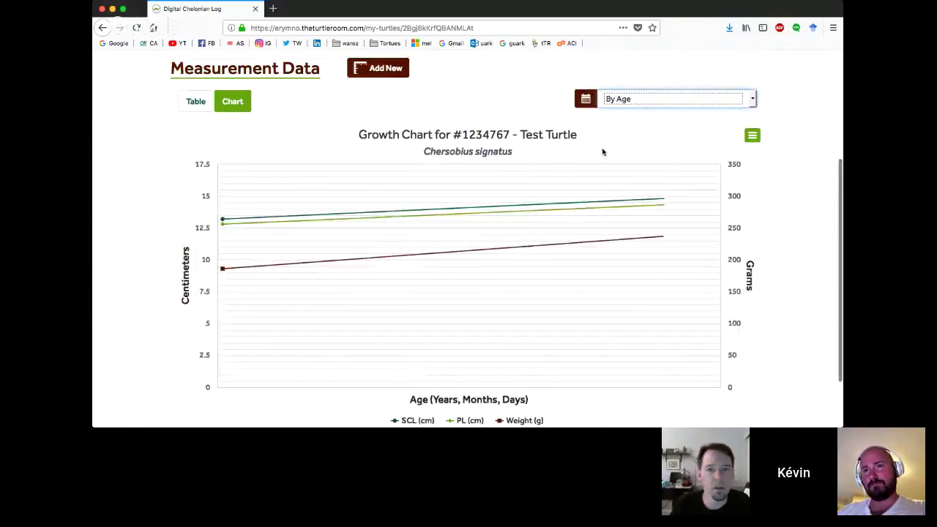
scroll(602, 150, "down", 1)
scroll(602, 152, "down", 1)
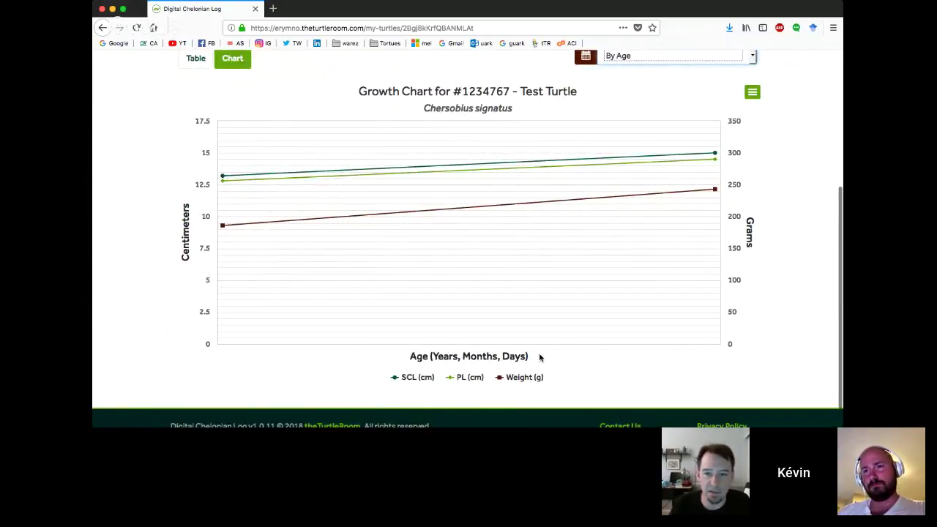
scroll(540, 357, "up", 1)
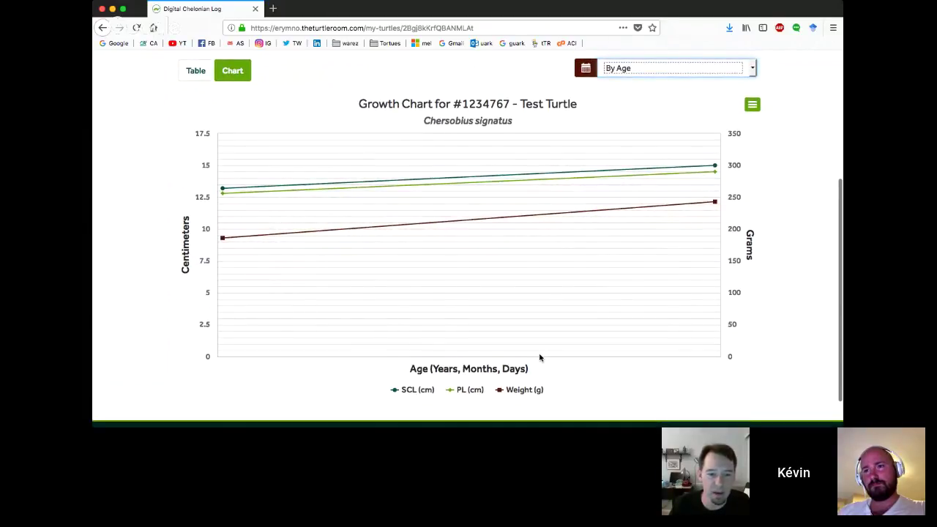
Switch the measurement data back to the table and examine the weight change of the latest entry.
scroll(540, 358, "up", 3)
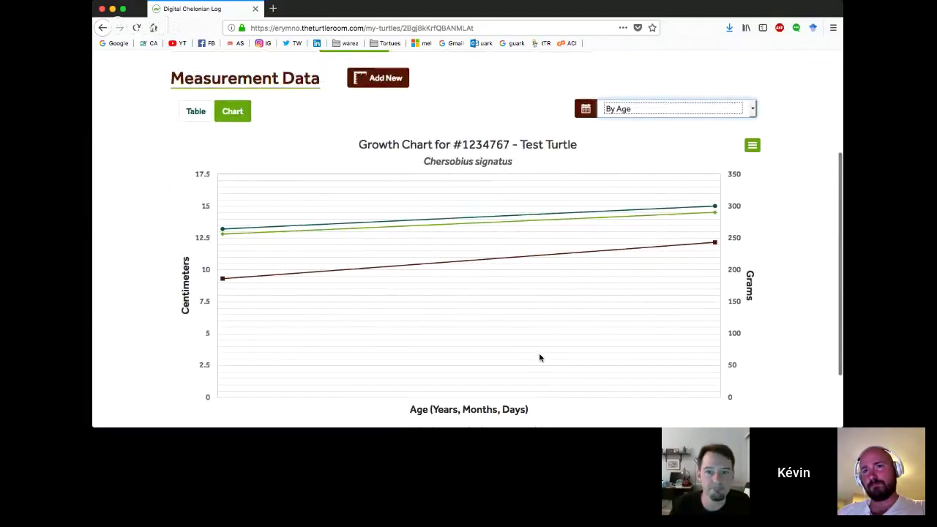
scroll(540, 357, "up", 1)
left_click(195, 124)
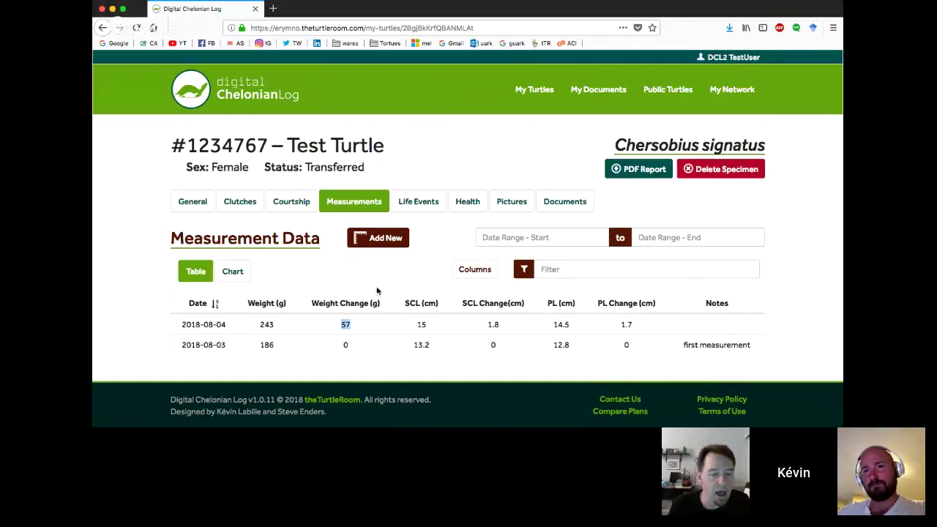
left_click(330, 368)
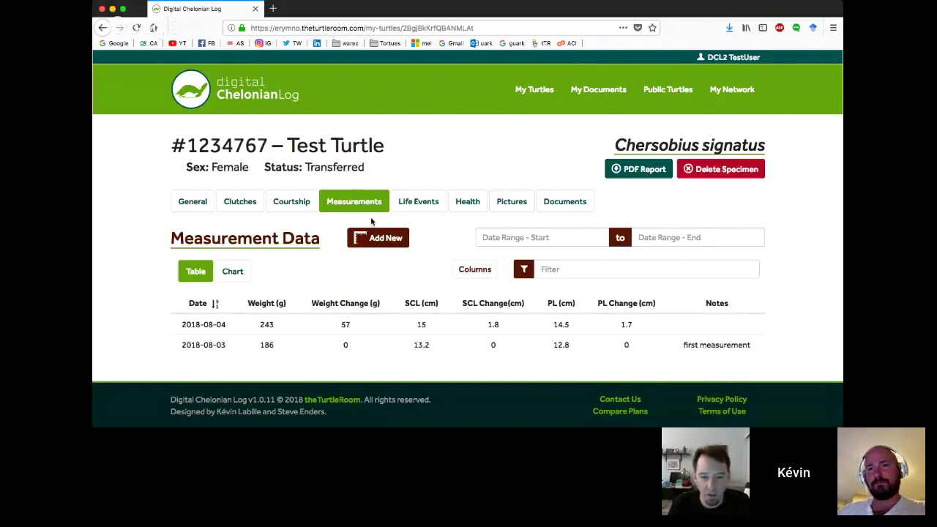
Glance at the health record, check the unit choices in a new measurement form, and return to the turtle's measurements.
left_click(461, 202)
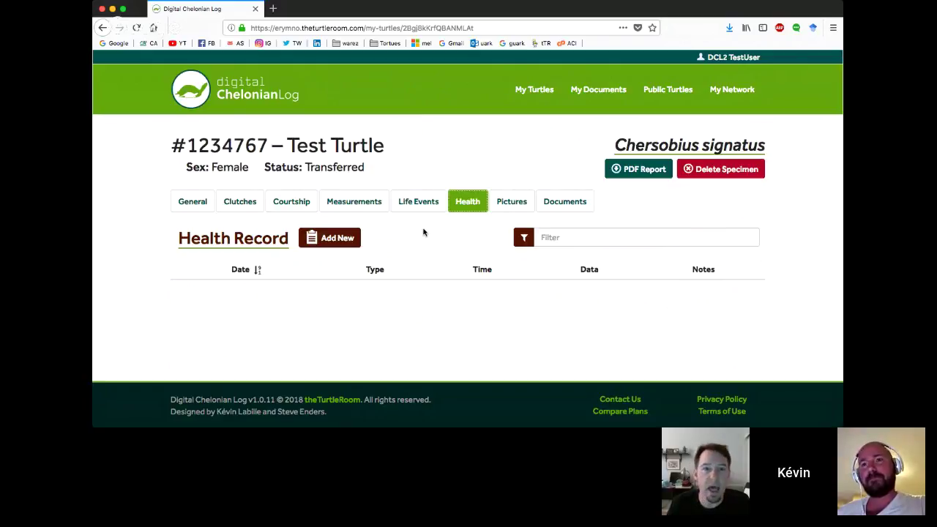
left_click(352, 202)
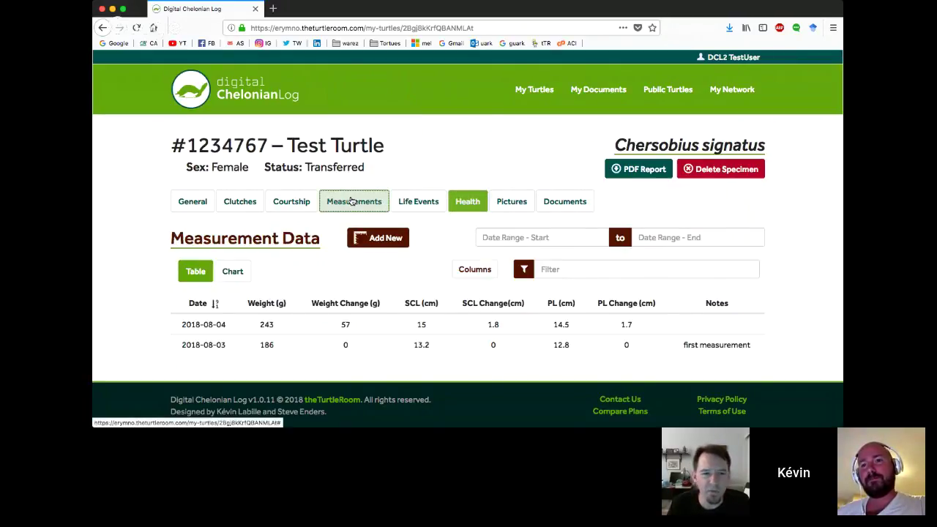
left_click(378, 238)
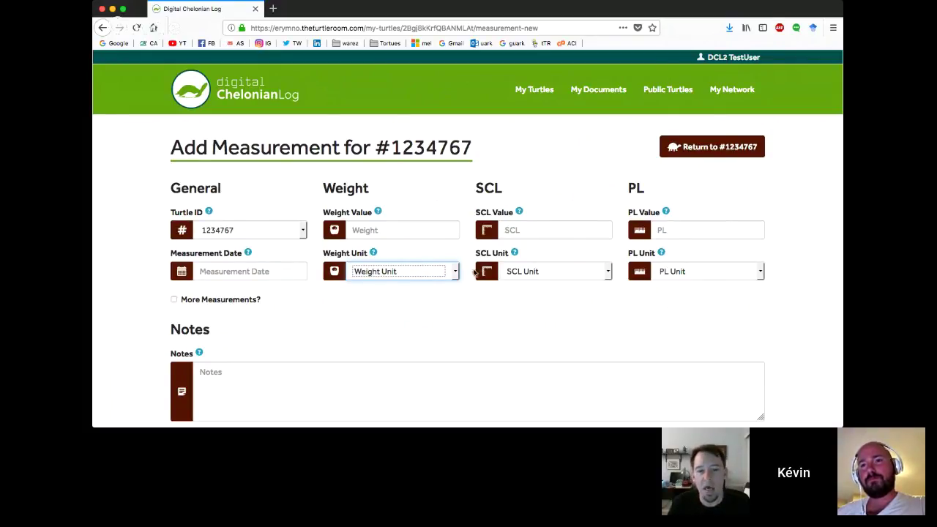
left_click(534, 272)
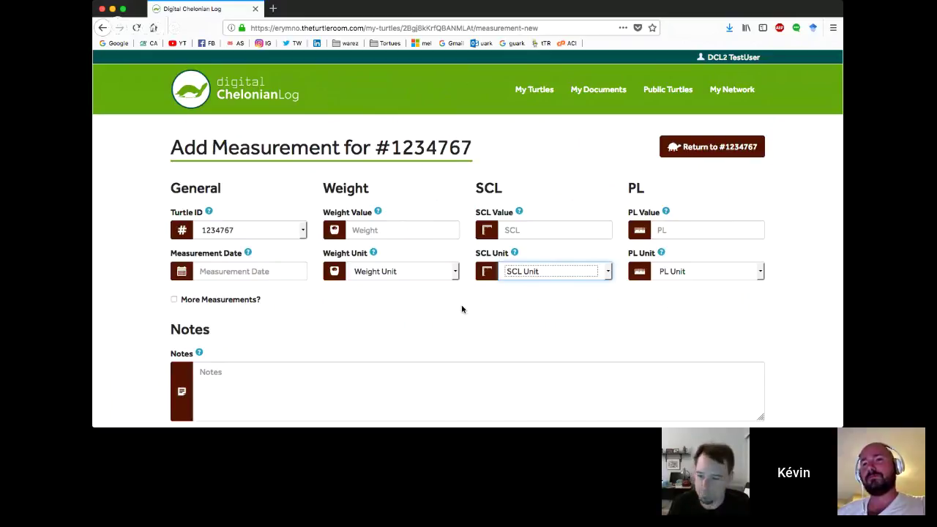
left_click(690, 154)
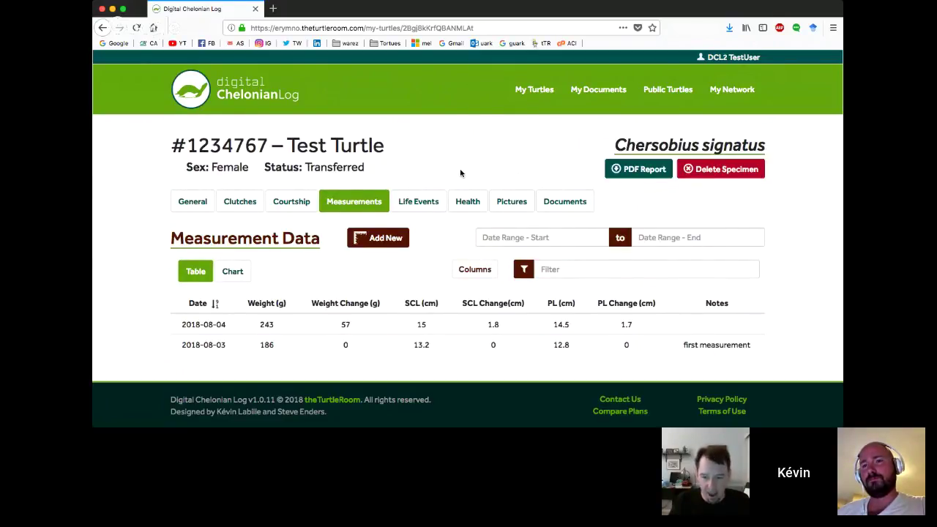
Review the available measurement table columns and add the SCL (unit) column to the table.
left_click(471, 274)
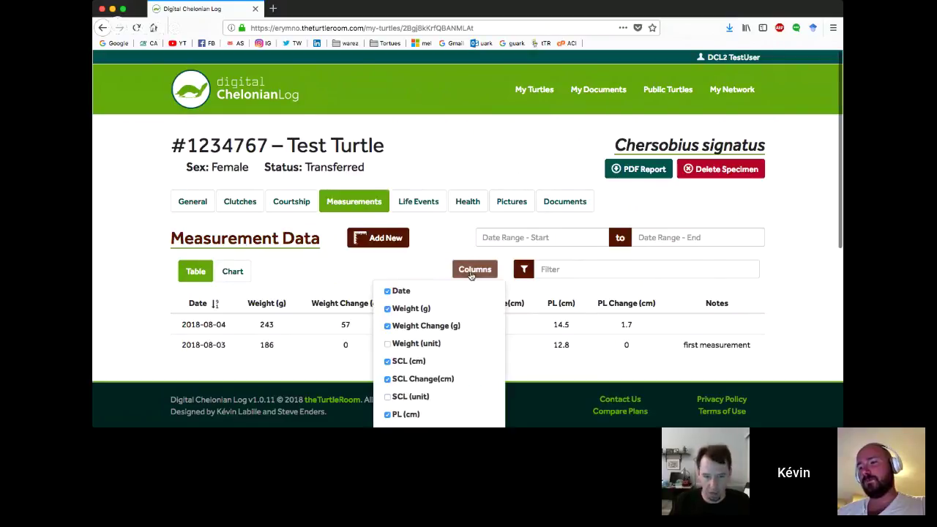
scroll(472, 276, "down", 2)
scroll(472, 276, "down", 2)
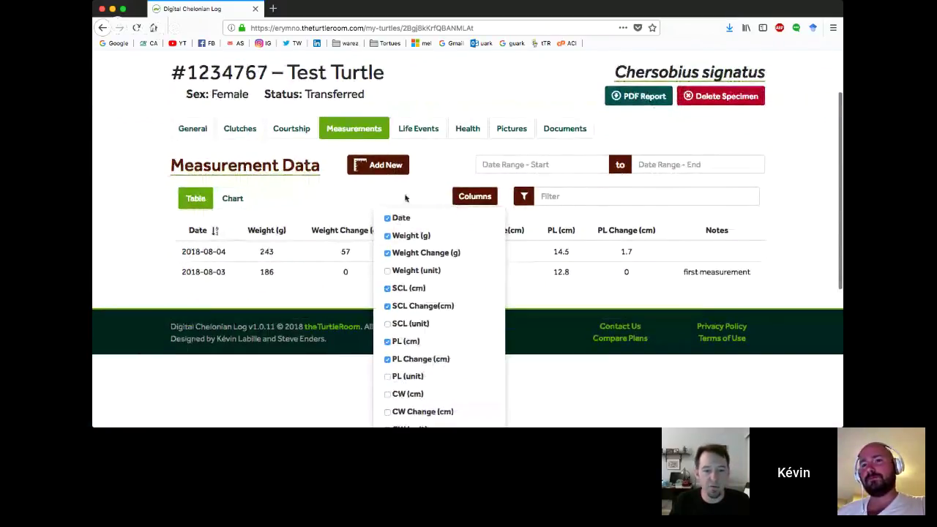
scroll(401, 235, "down", 1)
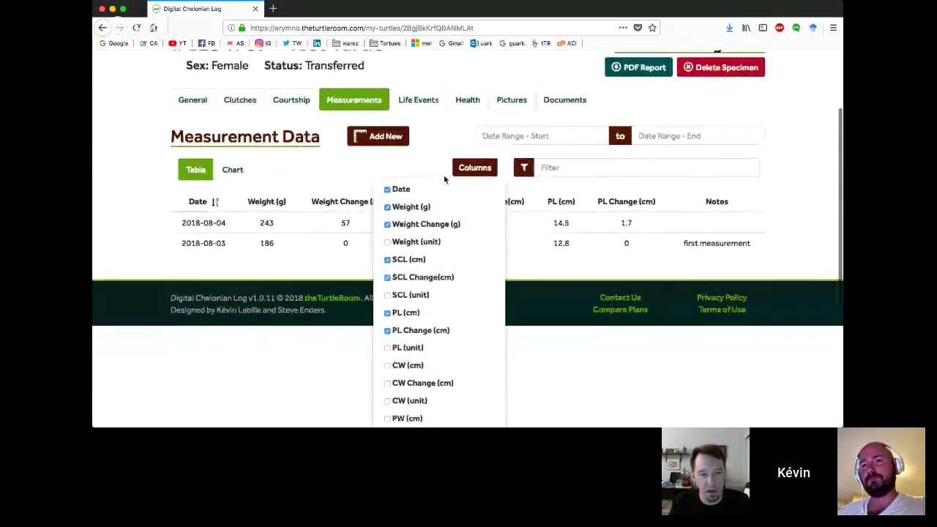
scroll(437, 242, "down", 2)
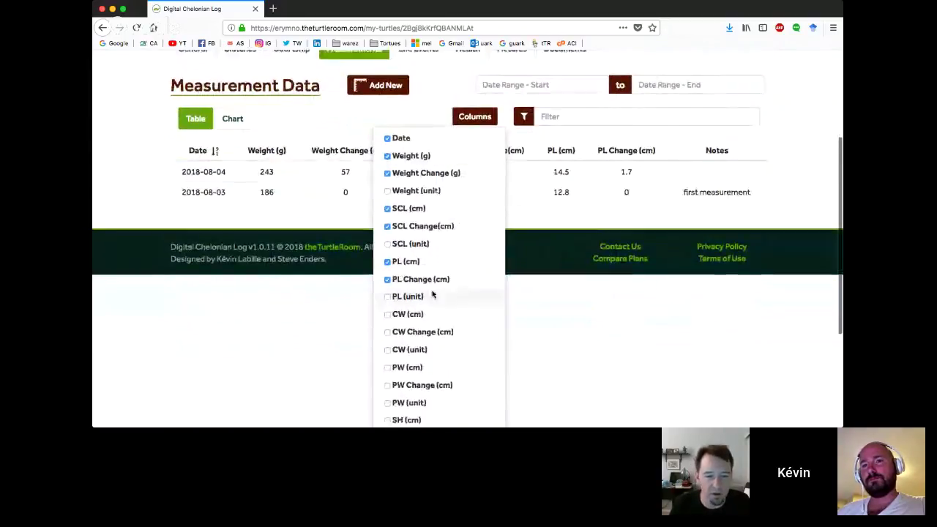
scroll(424, 285, "down", 1)
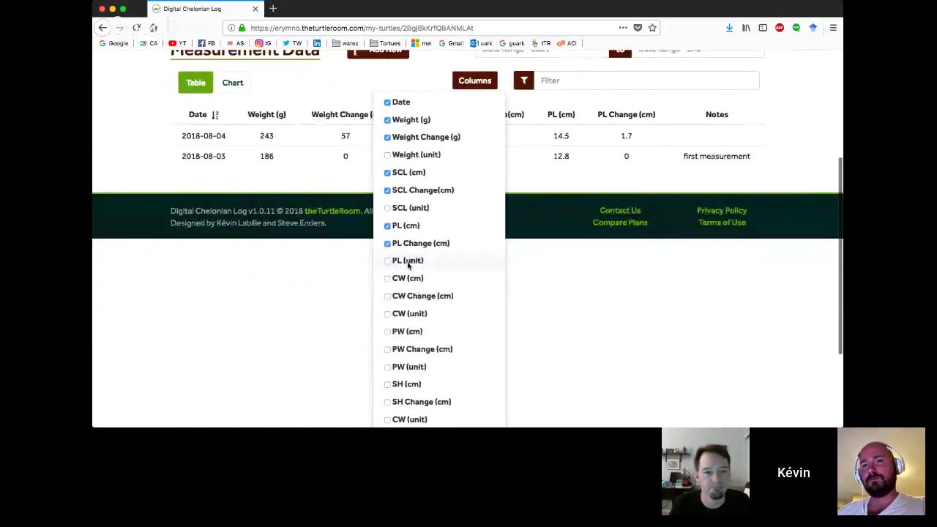
scroll(424, 234, "down", 1)
scroll(410, 241, "up", 2)
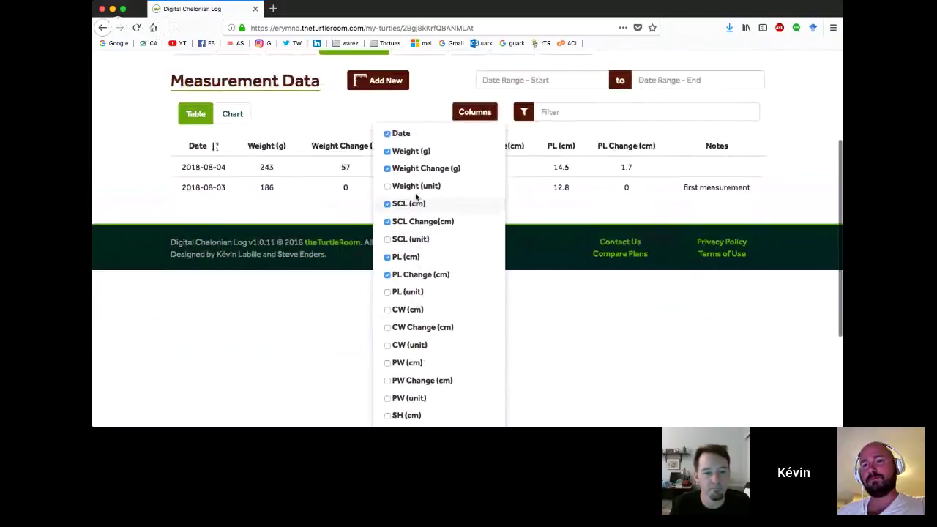
left_click(418, 239)
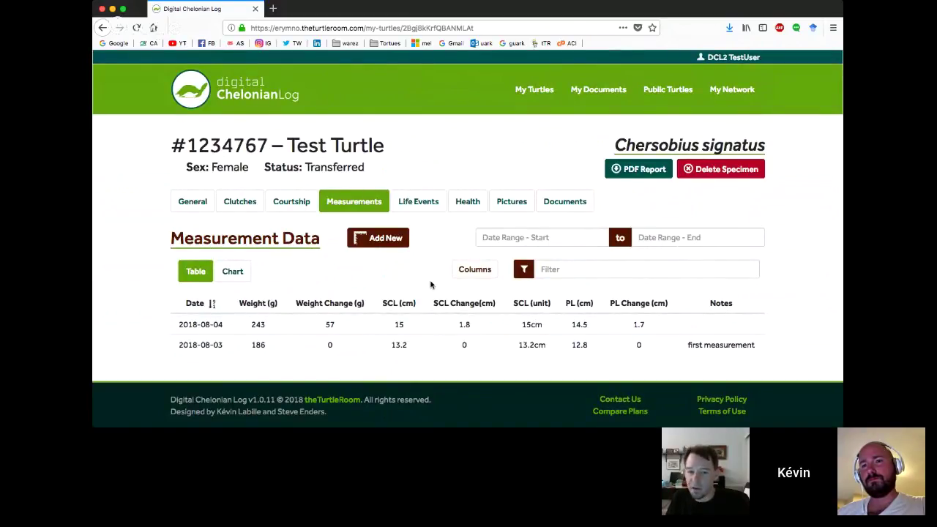
Add the CW (cm), CW Change (cm) and CW (unit) columns to the measurement table.
left_click(481, 270)
scroll(454, 349, "down", 2)
left_click(413, 368)
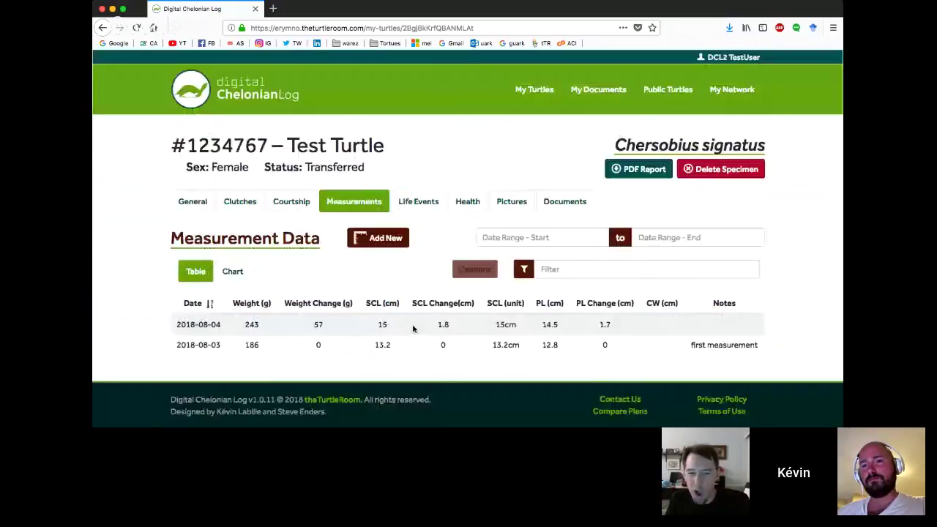
left_click(464, 270)
scroll(439, 336, "down", 2)
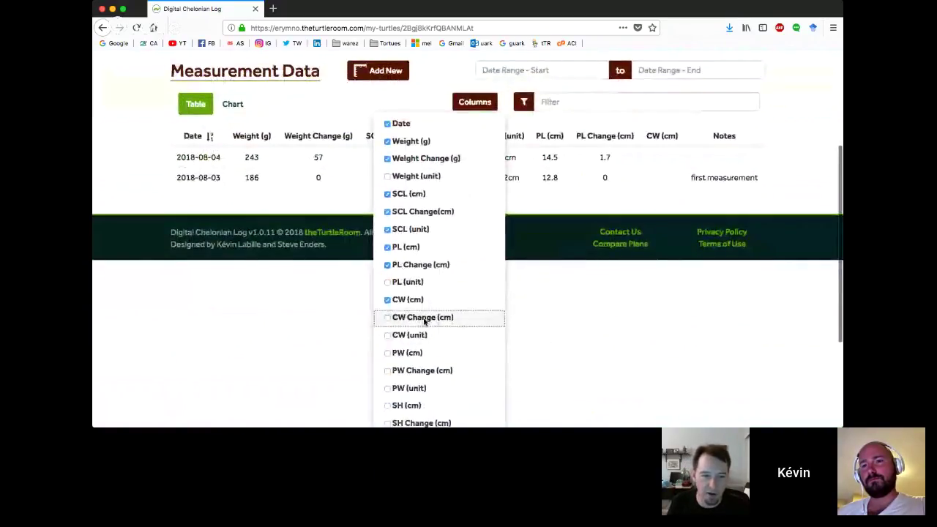
left_click(427, 316)
left_click(475, 260)
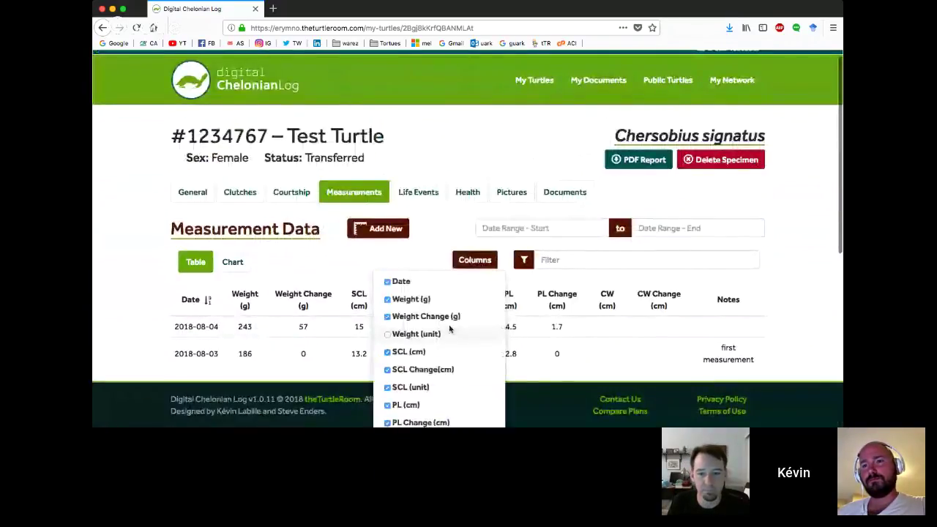
scroll(448, 328, "down", 3)
left_click(405, 291)
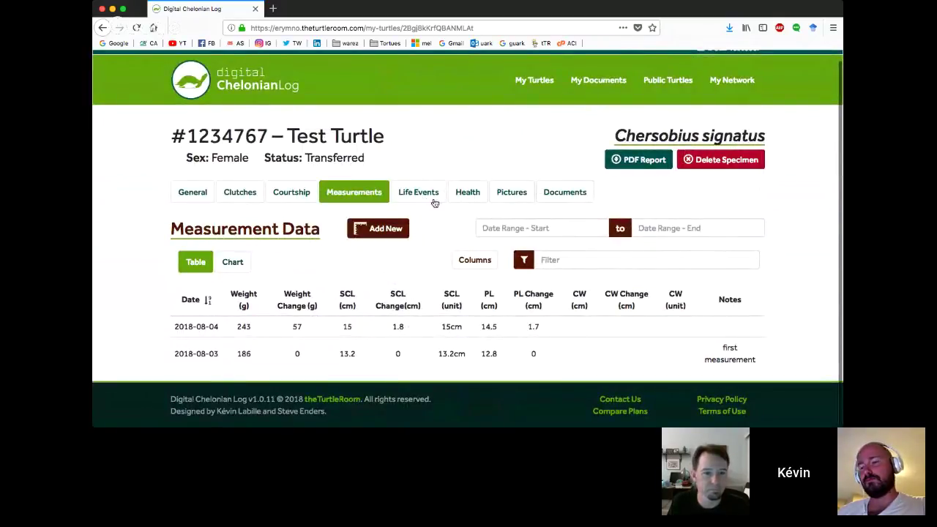
Glance at the health record, go to the turtle's pictures, and review the picture upload details before closing them.
left_click(467, 192)
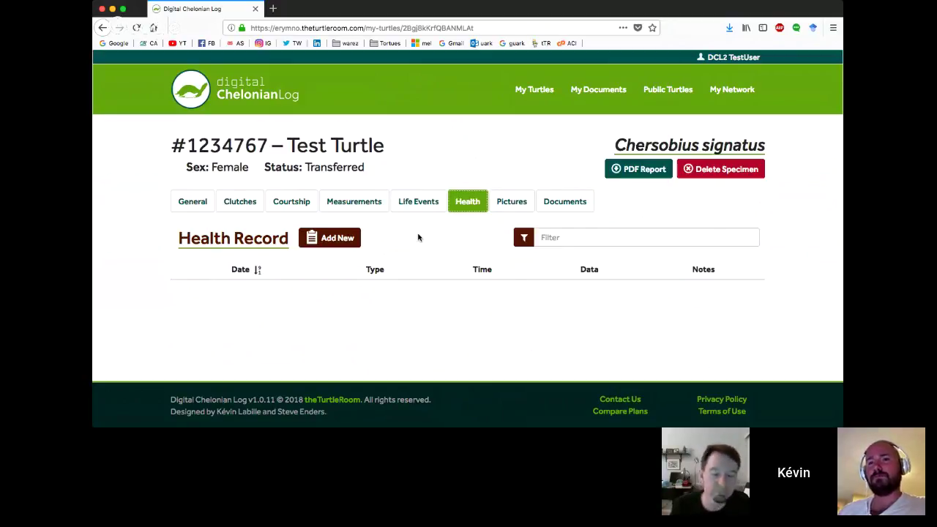
left_click(504, 205)
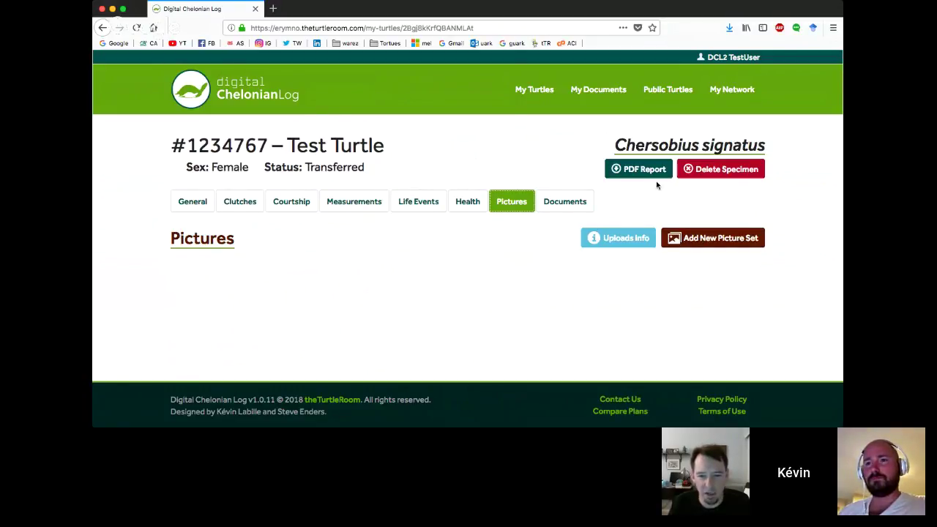
left_click(629, 239)
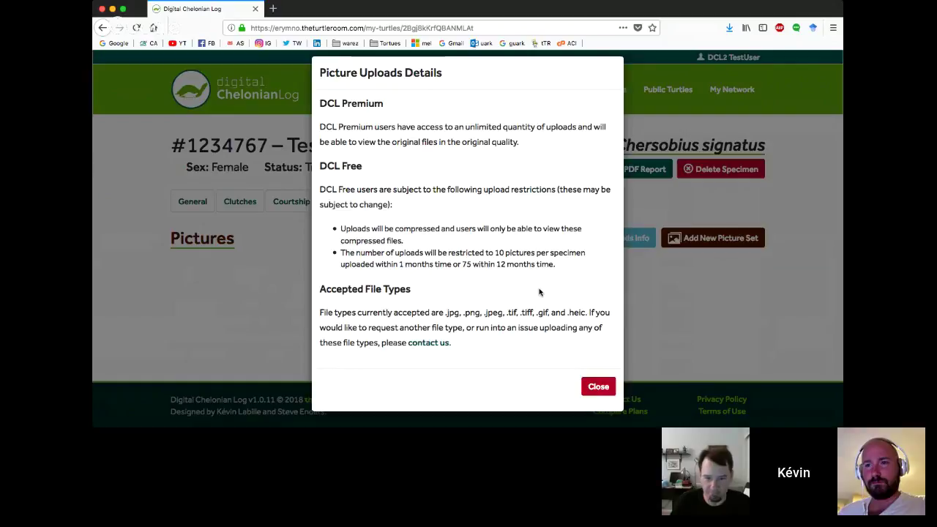
left_click(596, 388)
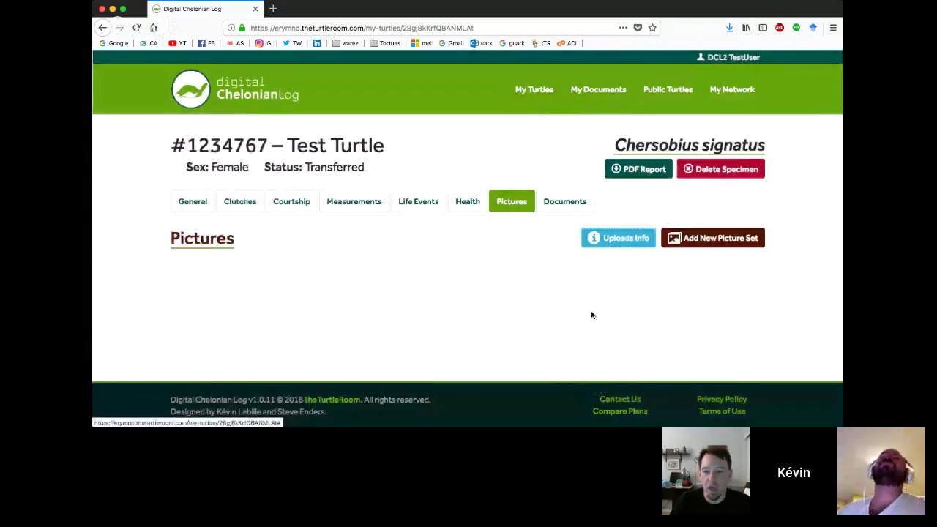
Create a new picture set for the turtle dated 08/01/2018, leaving the notes empty.
left_click(712, 238)
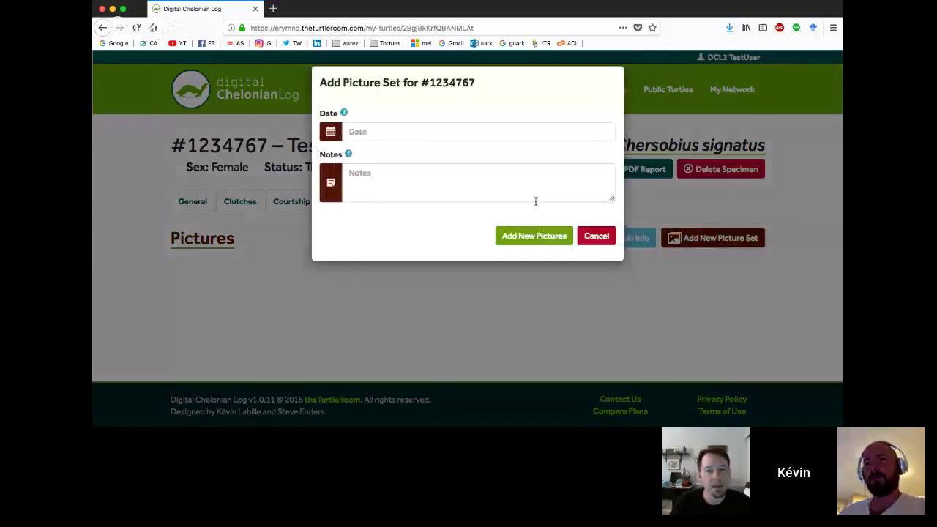
left_click(404, 133)
left_click(423, 185)
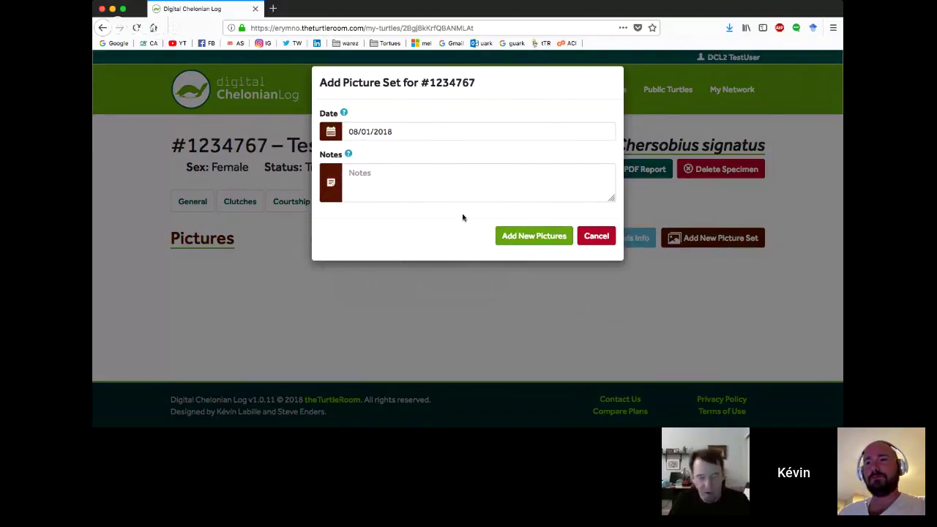
left_click(522, 237)
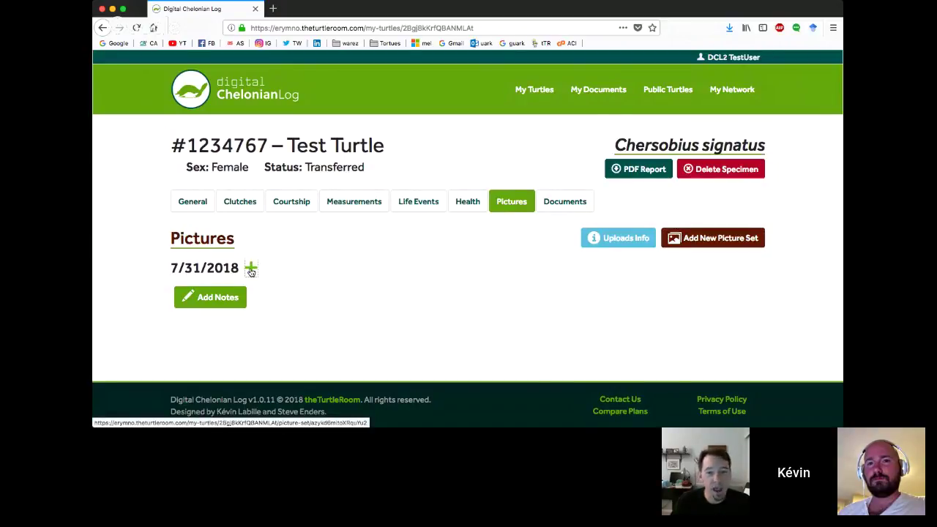
Open the new picture set and examine its image upload slots for the different views of the turtle.
left_click(250, 270)
scroll(347, 182, "down", 2)
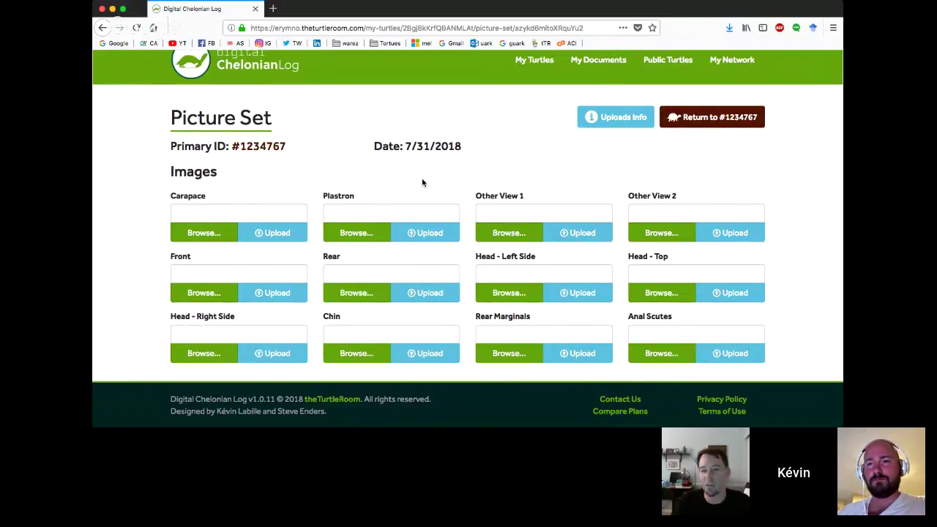
scroll(423, 194, "down", 1)
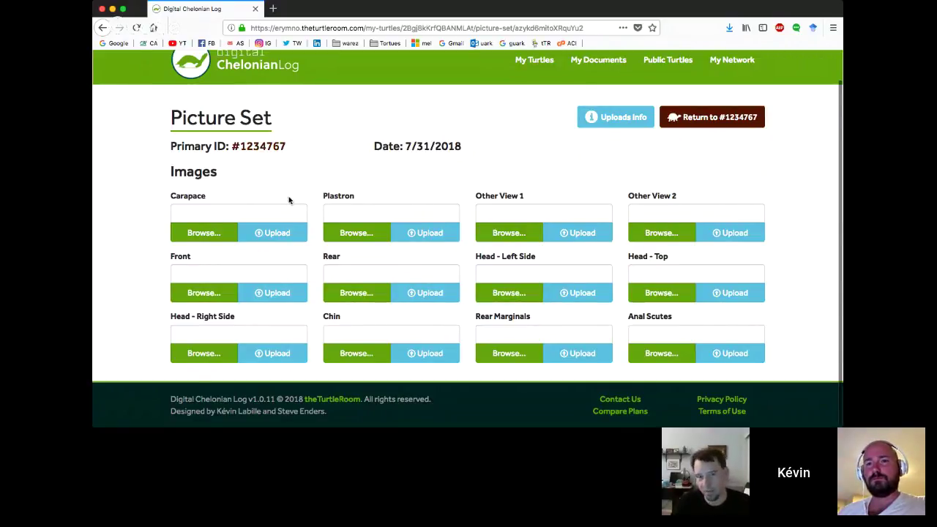
Upload profile.jpg as the Carapace image of the 7/31/2018 picture set.
left_click(212, 235)
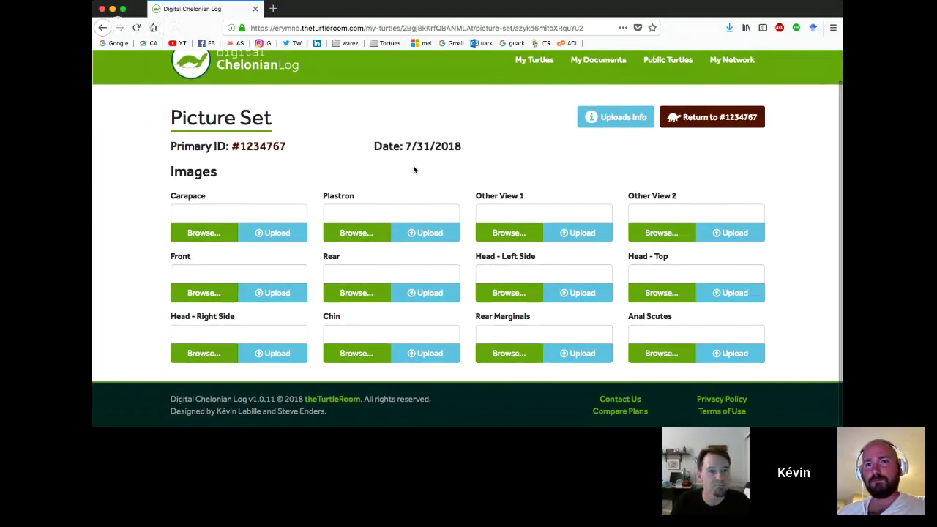
scroll(512, 164, "up", 1)
scroll(511, 164, "down", 1)
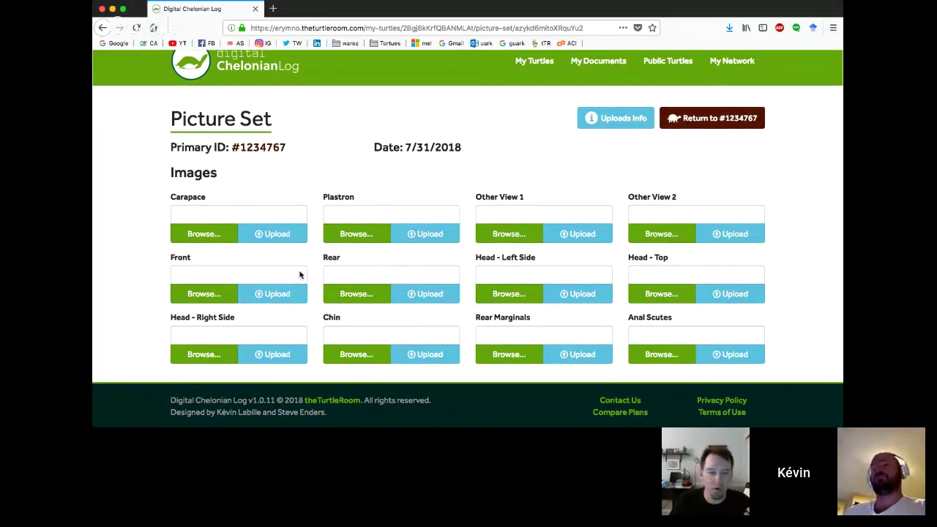
left_click(219, 234)
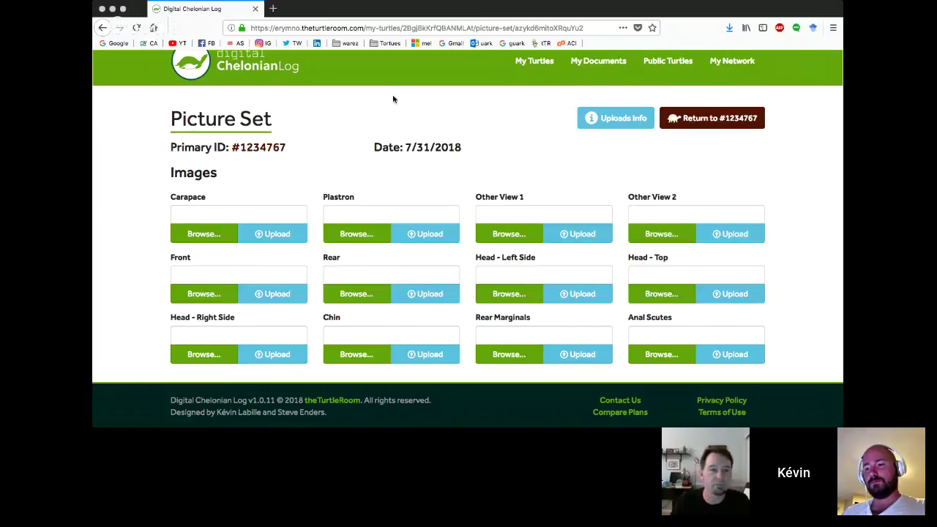
left_click(626, 277)
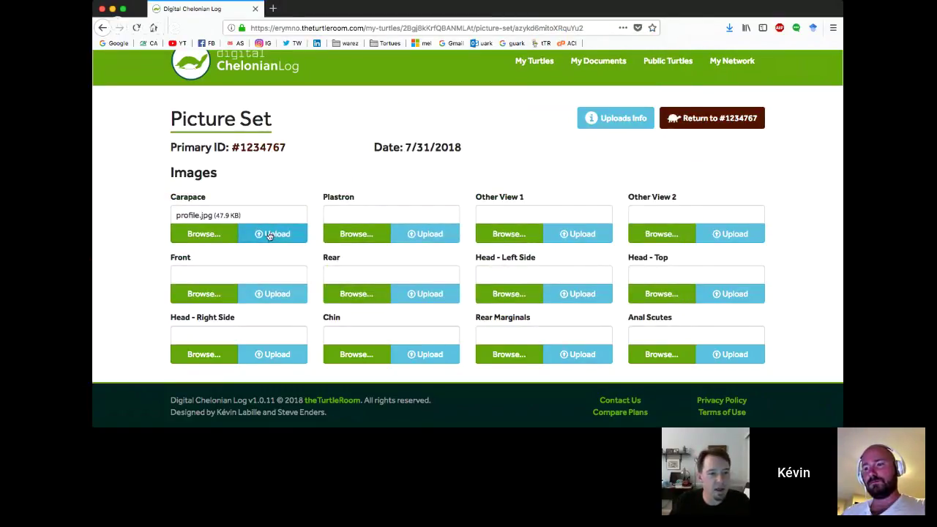
left_click(272, 234)
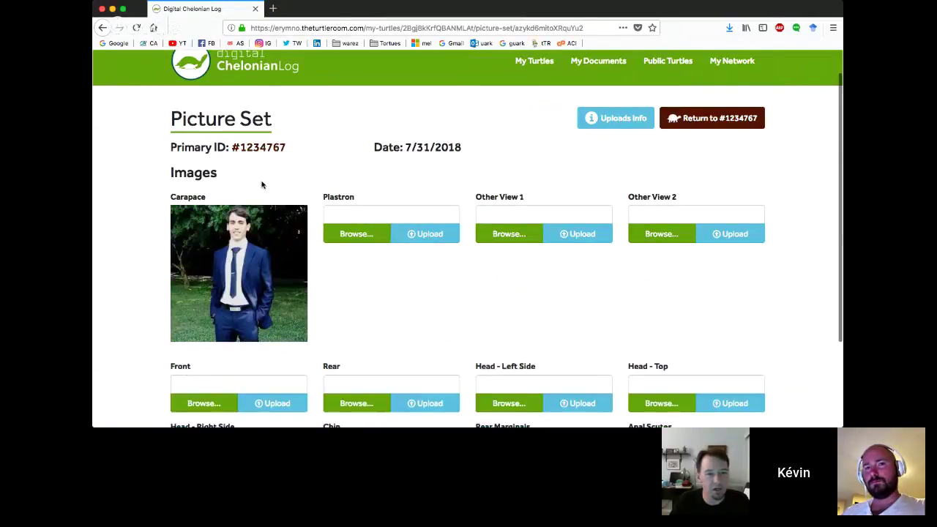
View the uploaded Carapace picture enlarged, check its caption, and close the enlarged view.
scroll(268, 177, "down", 2)
scroll(360, 233, "down", 1)
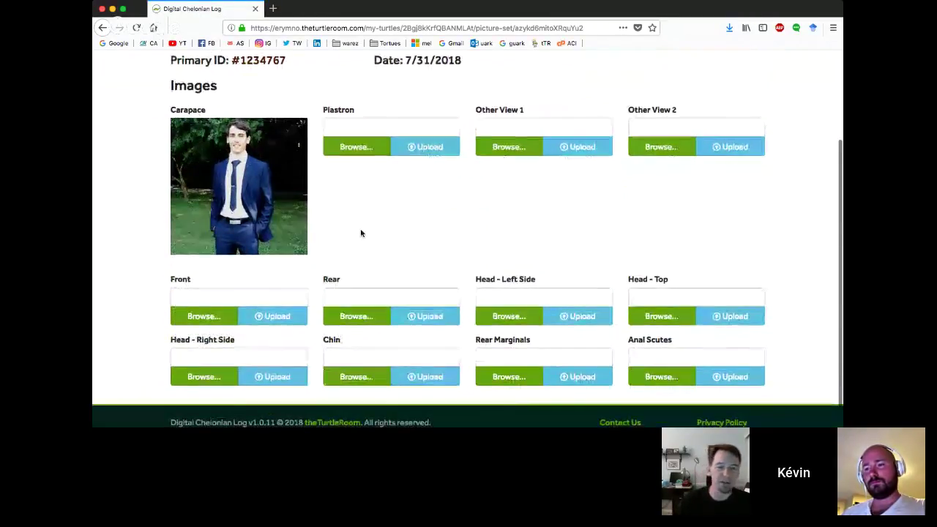
scroll(360, 232, "up", 1)
scroll(361, 233, "up", 1)
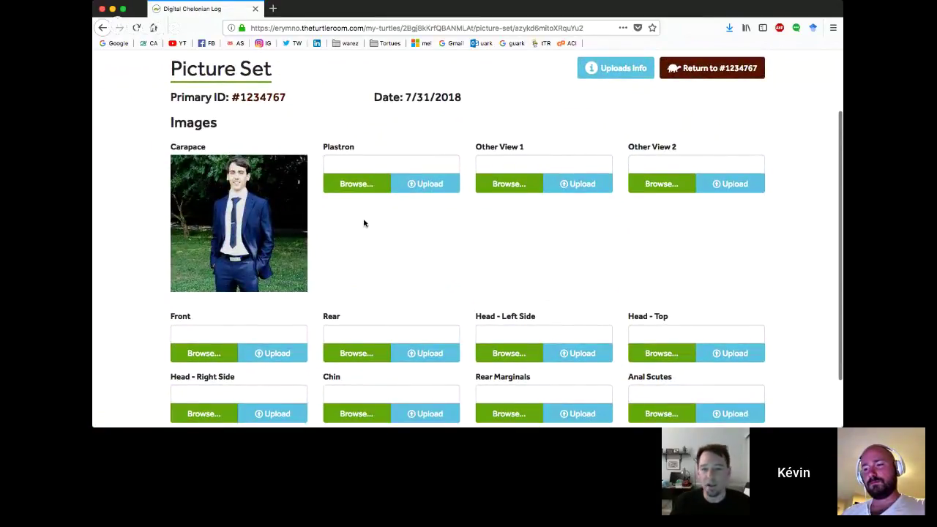
left_click(276, 227)
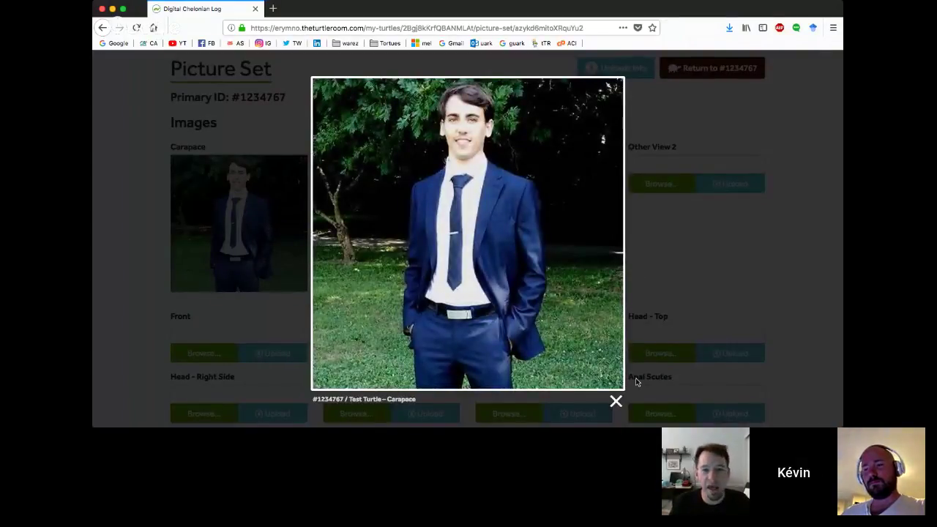
scroll(616, 401, "down", 1)
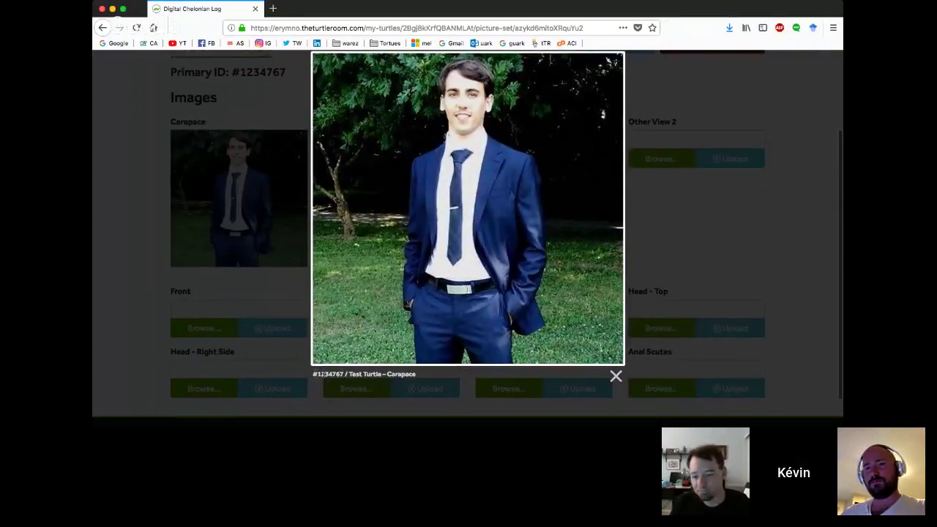
left_click_drag(315, 374, 420, 374)
left_click(421, 375)
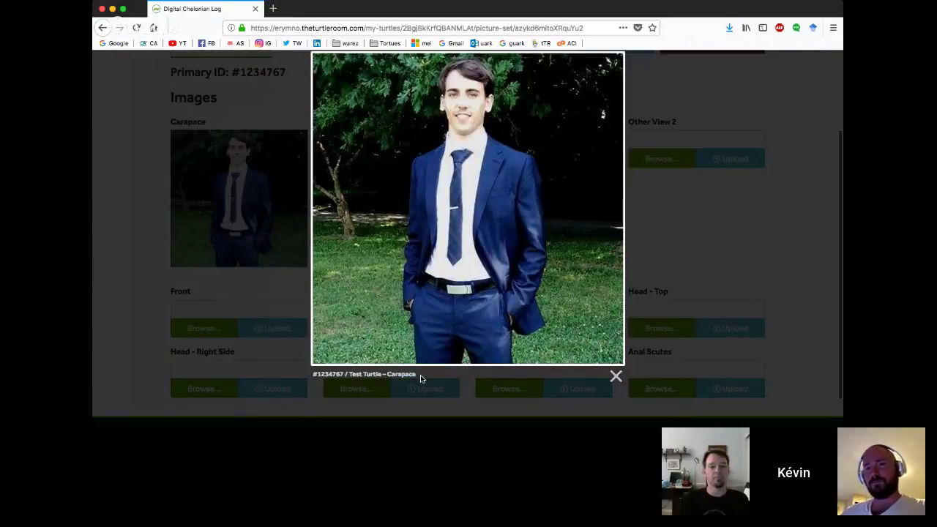
left_click(615, 376)
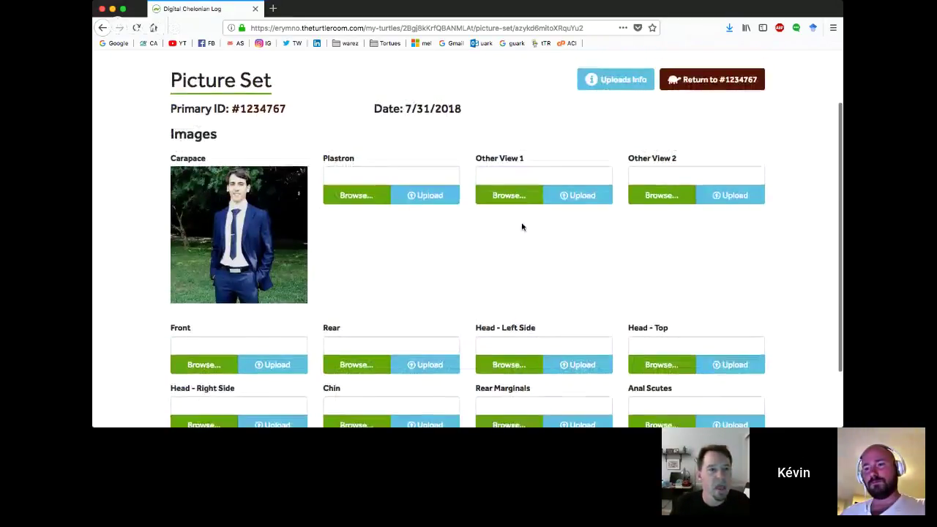
Return to the turtle's record, view the original Carapace image in its own tab, and close that tab.
scroll(522, 226, "down", 2)
scroll(522, 227, "up", 5)
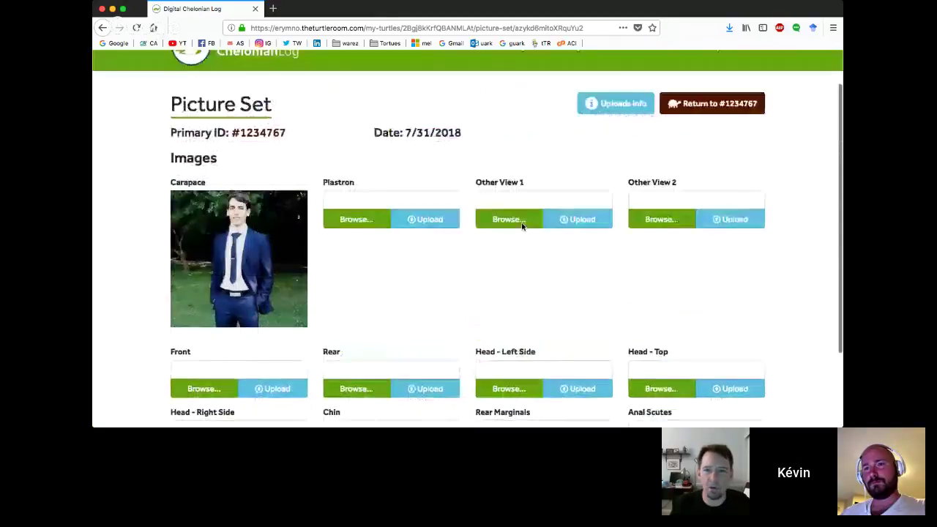
left_click(697, 124)
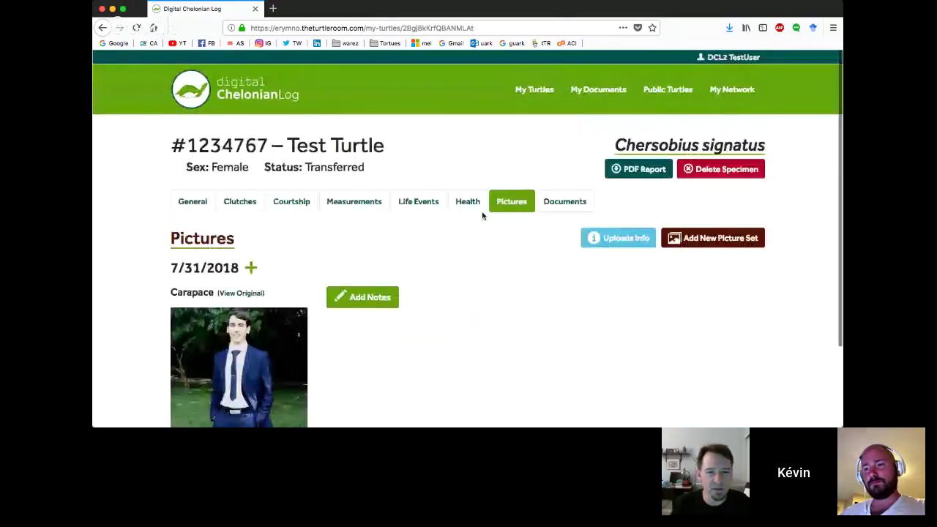
scroll(482, 213, "down", 2)
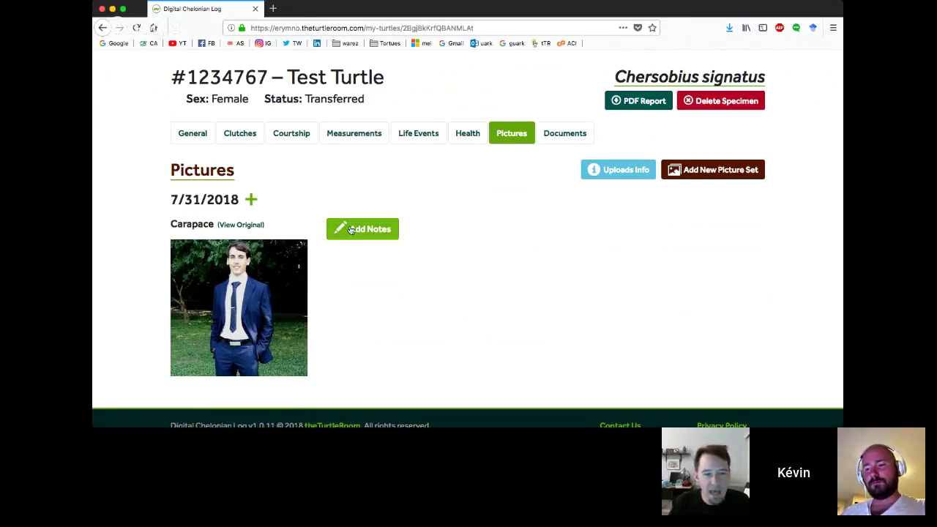
scroll(367, 194, "down", 1)
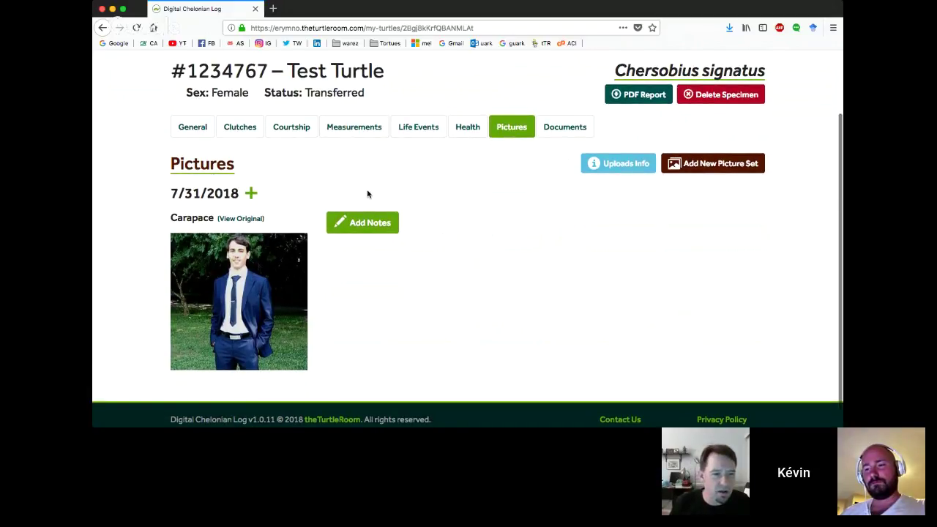
left_click(243, 219)
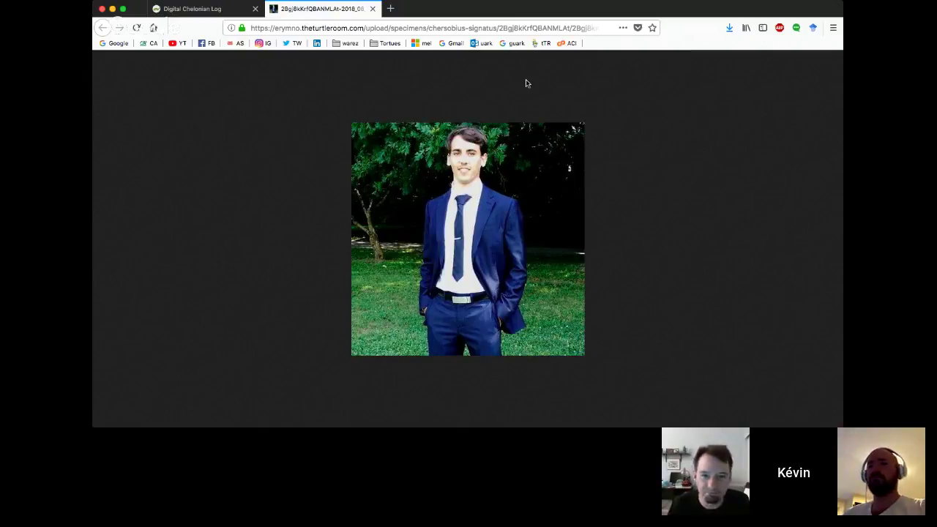
left_click(371, 9)
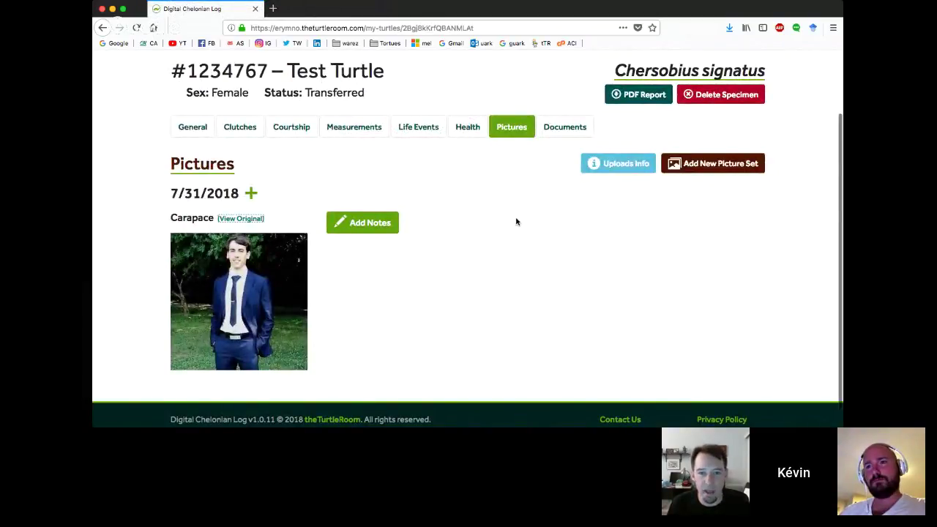
Look at Test Turtle's document list and the account-wide My Documents list.
scroll(516, 221, "up", 3)
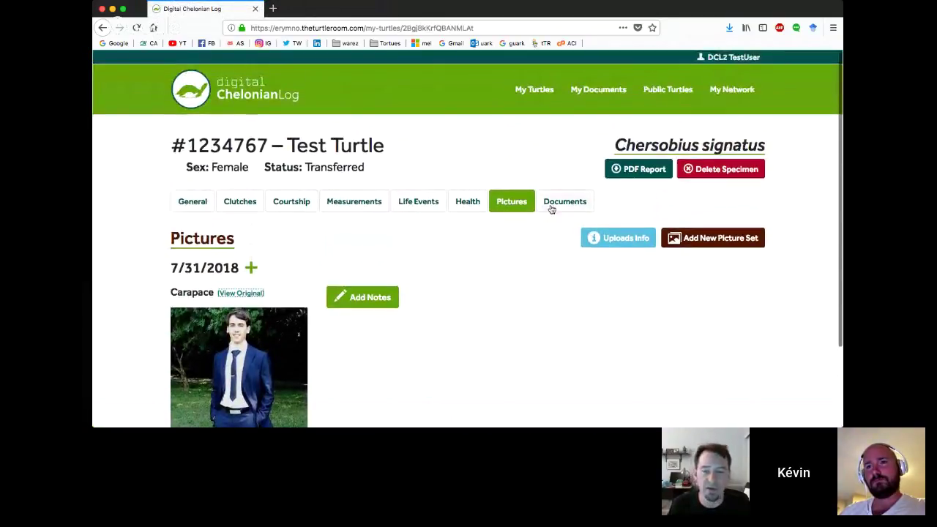
left_click(564, 204)
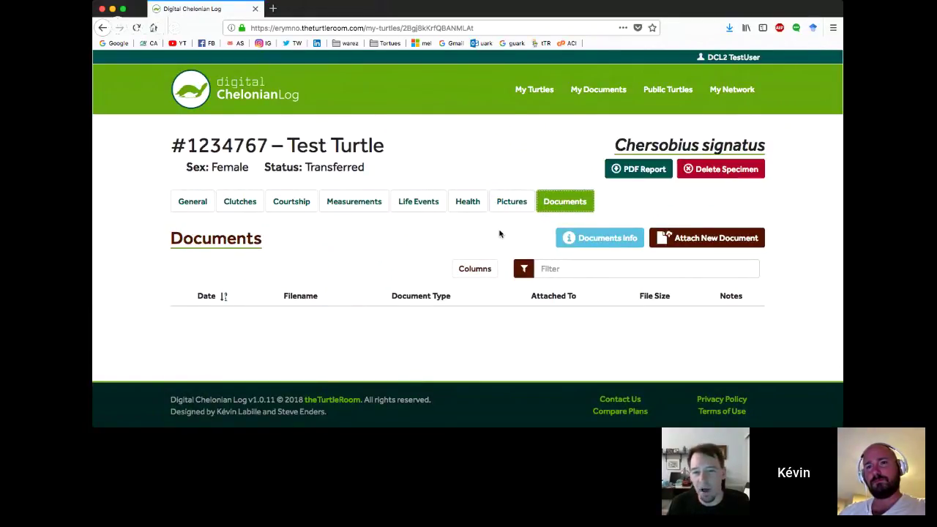
left_click(604, 95)
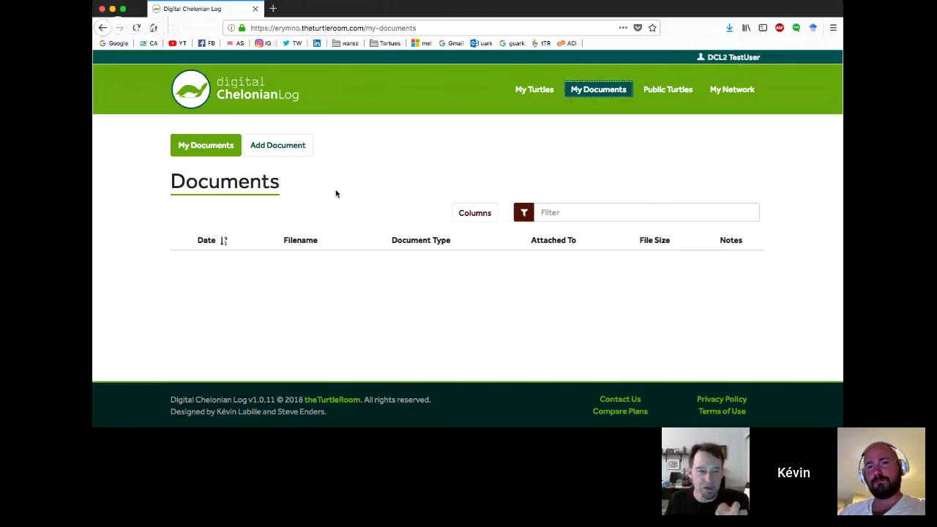
Reopen Test Turtle's record and start attaching a new document from its document list.
left_click(514, 117)
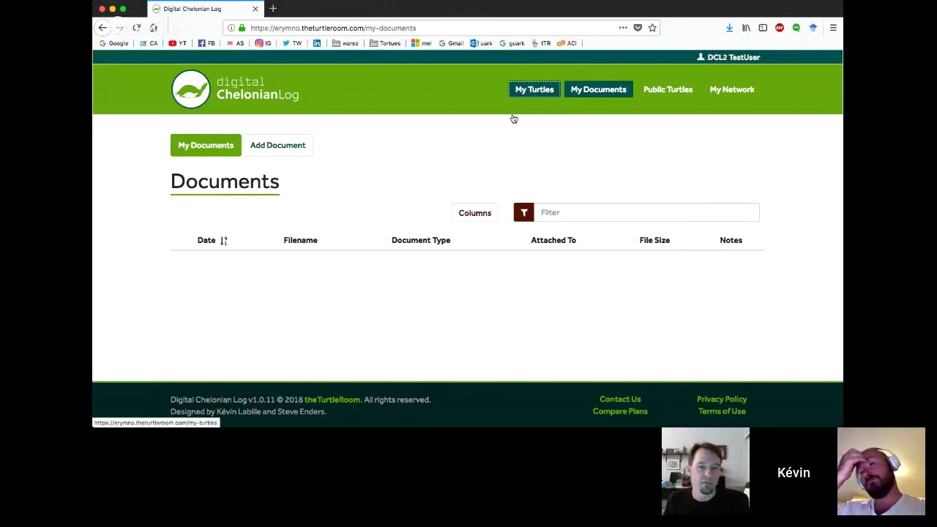
left_click(298, 310)
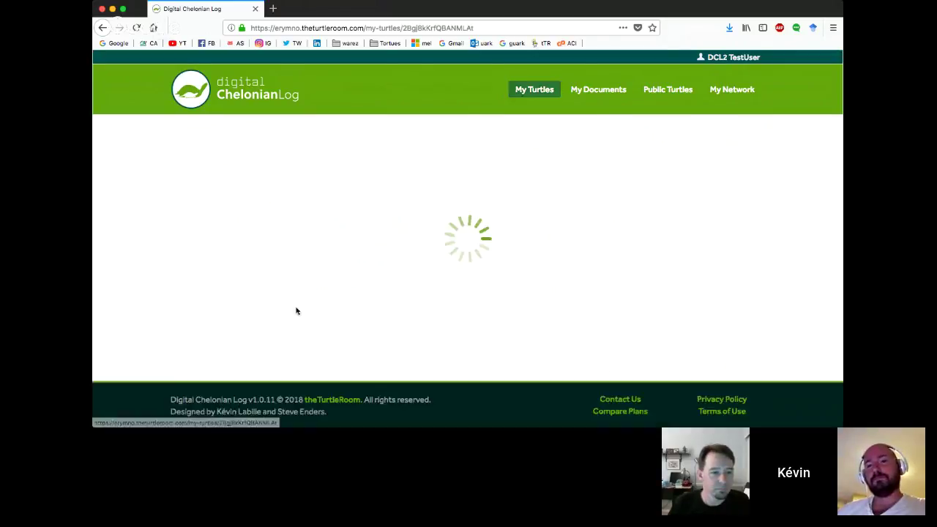
left_click(565, 202)
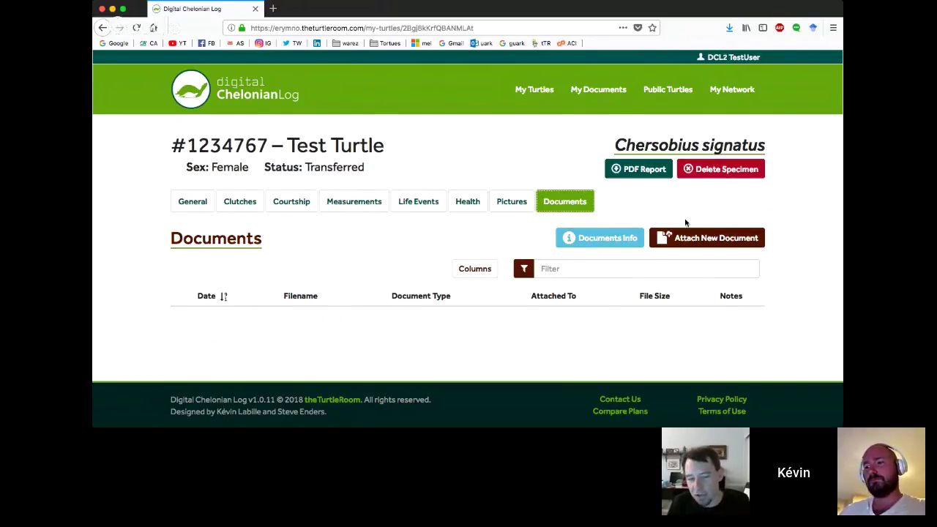
left_click(690, 238)
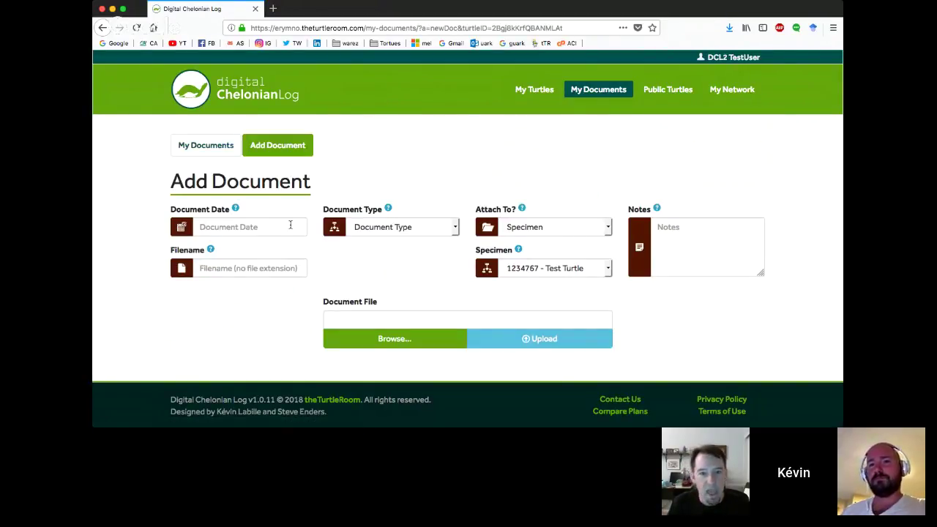
Set the document date to 8/3/2018 and the filename to "test".
left_click(288, 227)
left_click(312, 104)
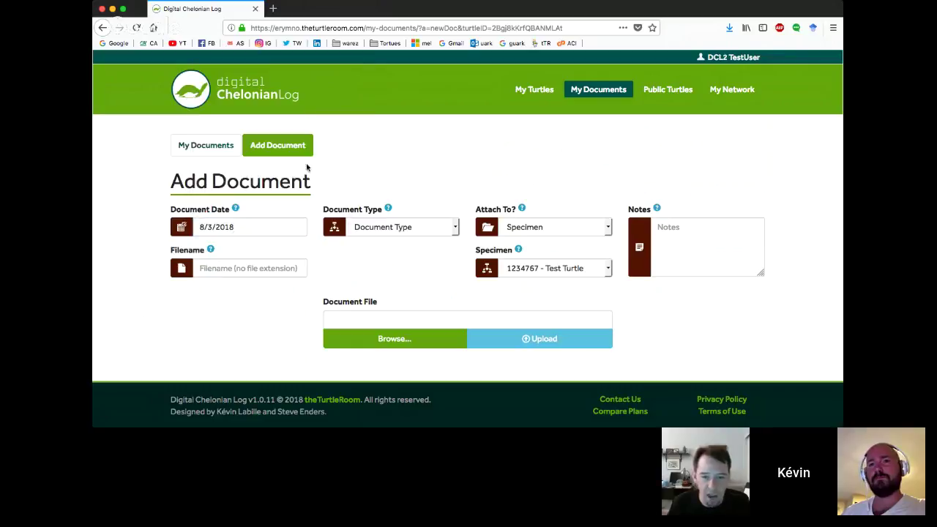
left_click(244, 270)
type("test")
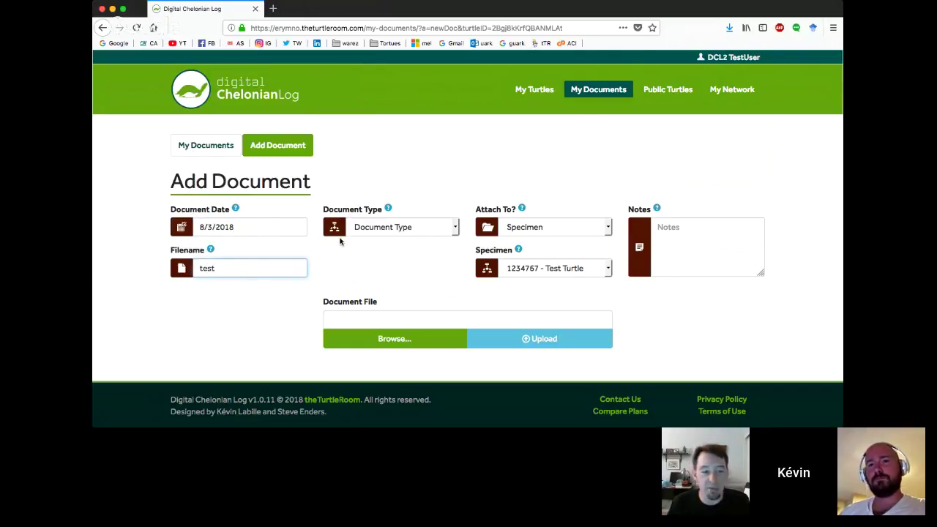
Set the document type to Other and specify it as "xyz".
left_click(383, 229)
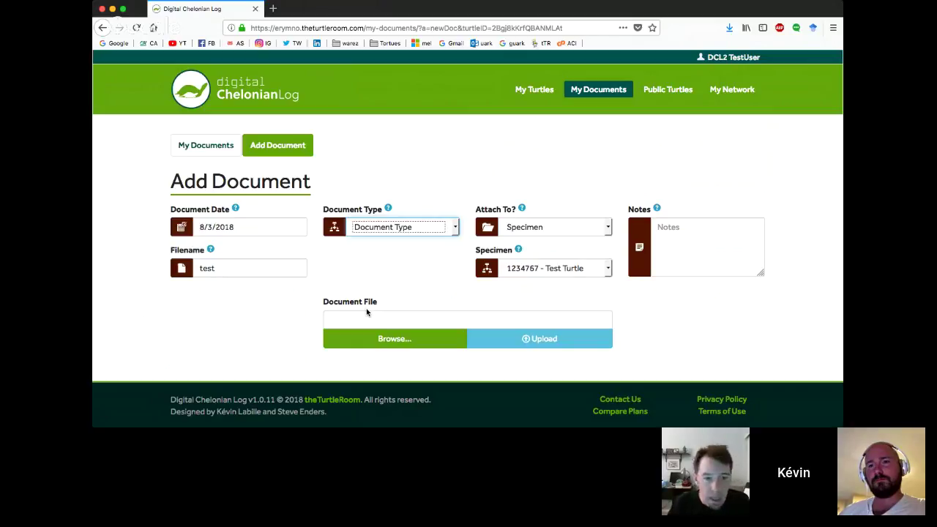
key("o")
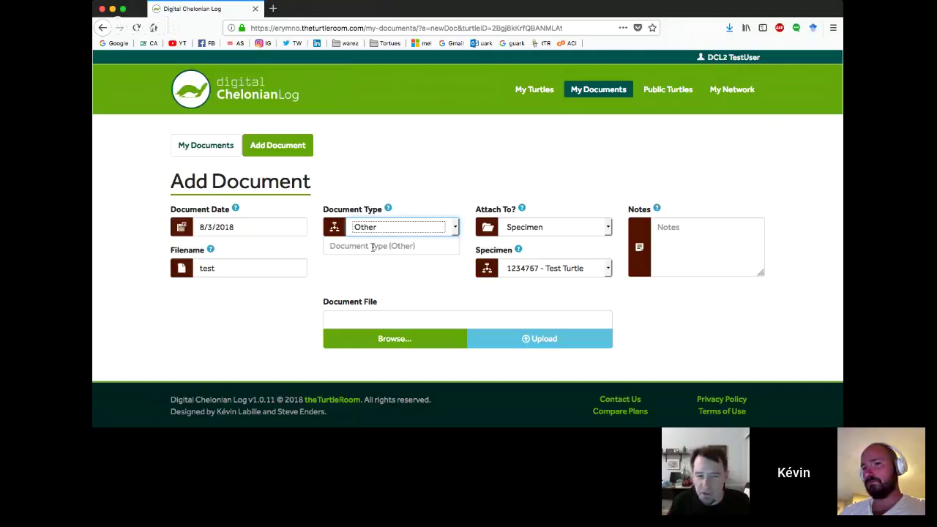
left_click(373, 247)
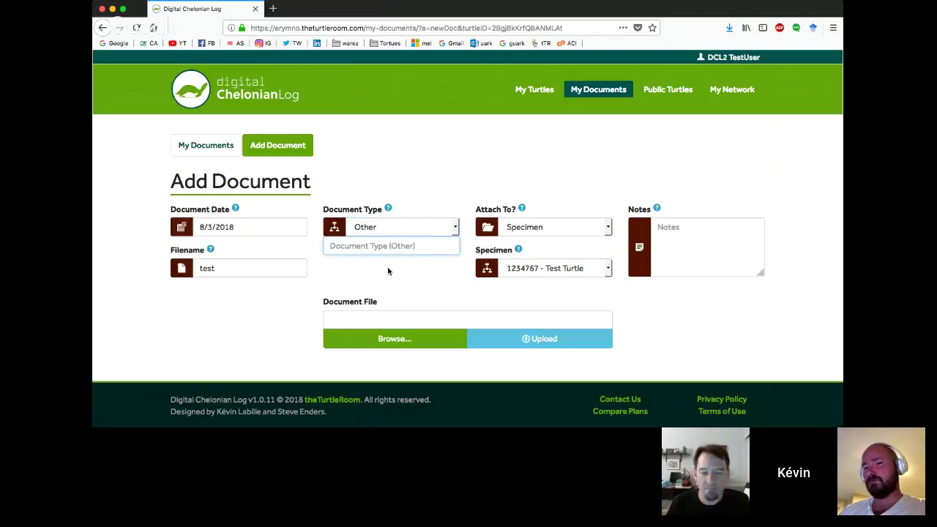
type("xyz")
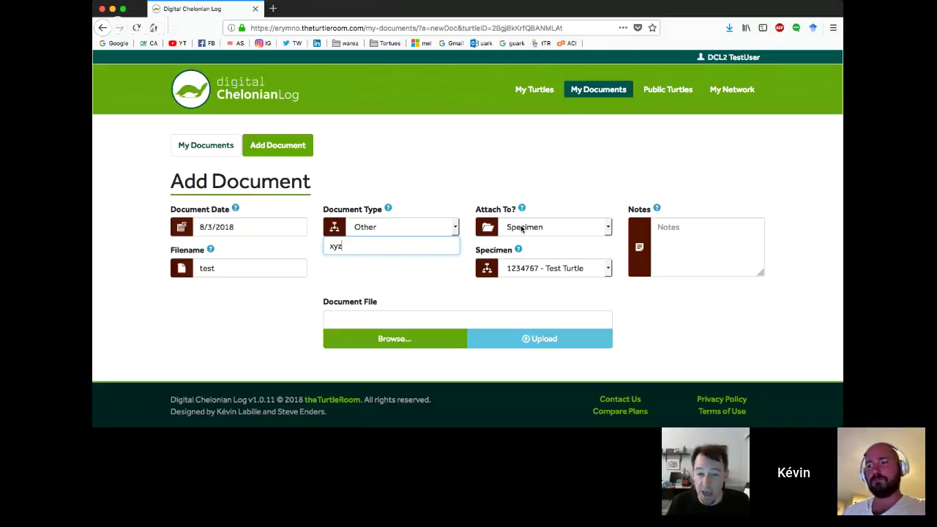
Attach the document to the species Chersobius signatus and enter "ljyht" as its notes.
key("Tab")
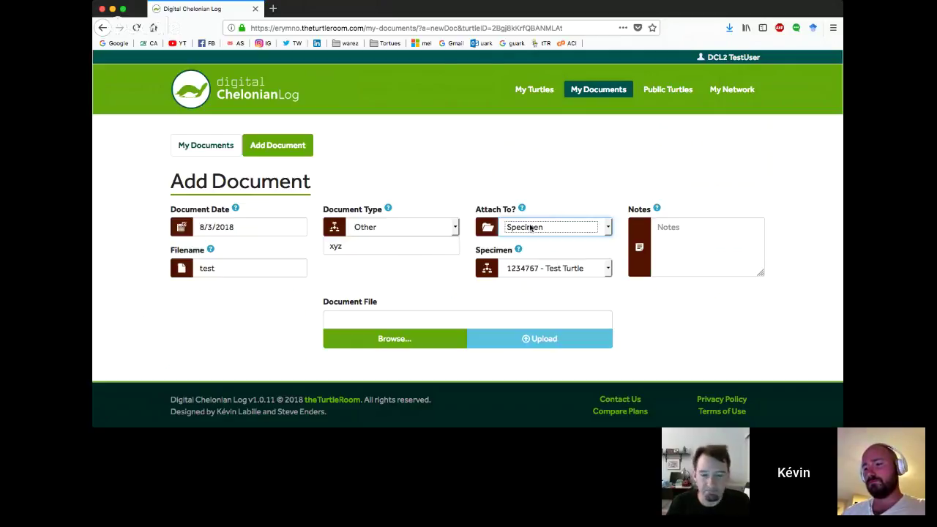
key("Up")
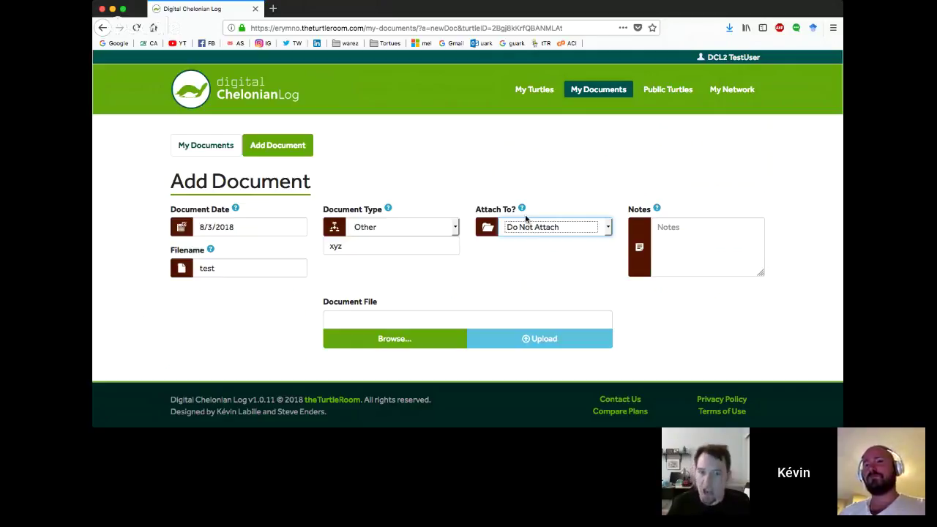
key("Down")
key("Tab")
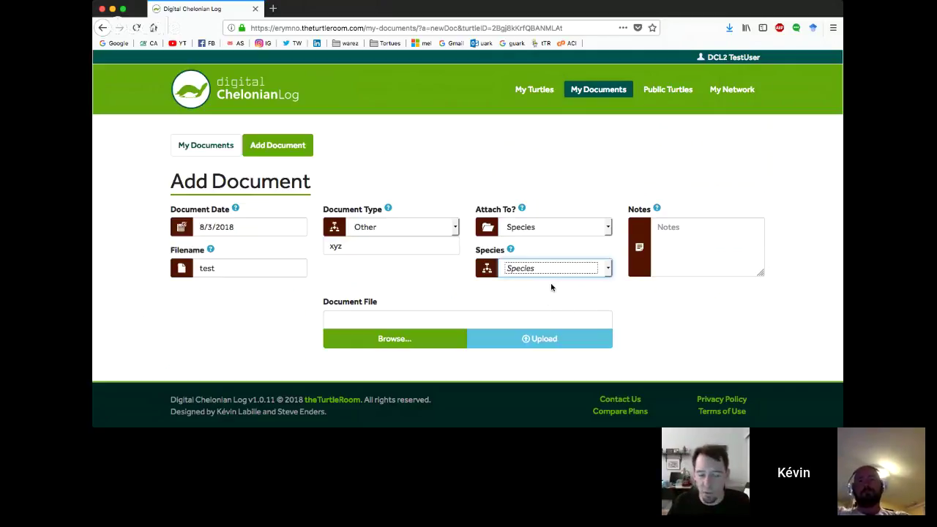
key("Down")
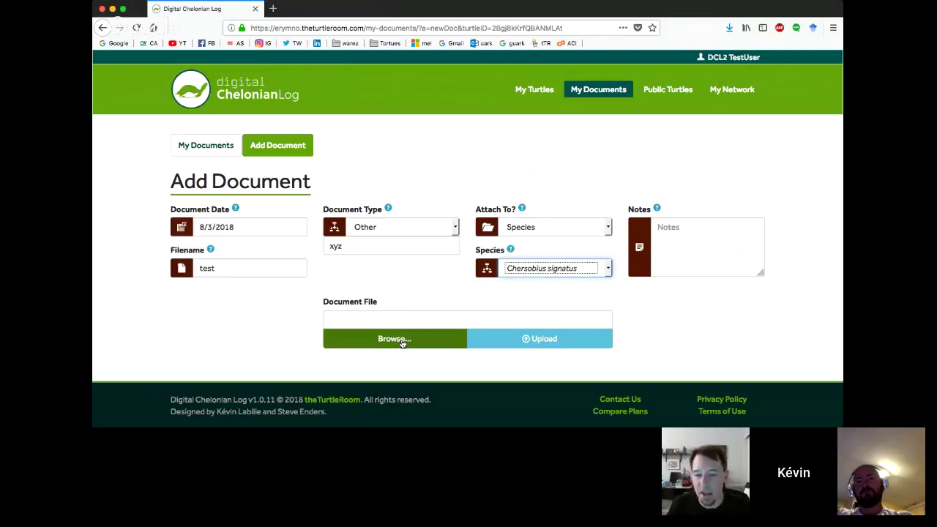
left_click(667, 232)
type("llyht")
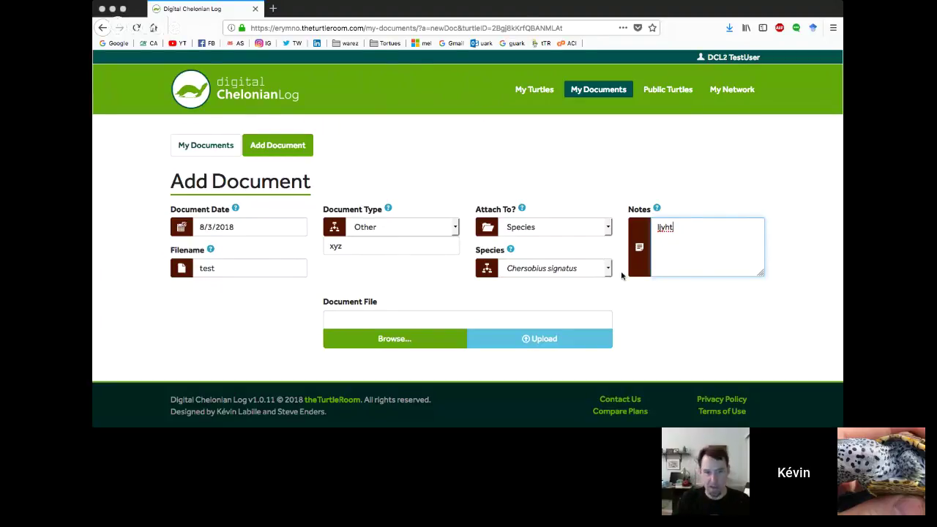
Upload the PDF file for the new document and finish adding it.
key("Return")
left_click(540, 339)
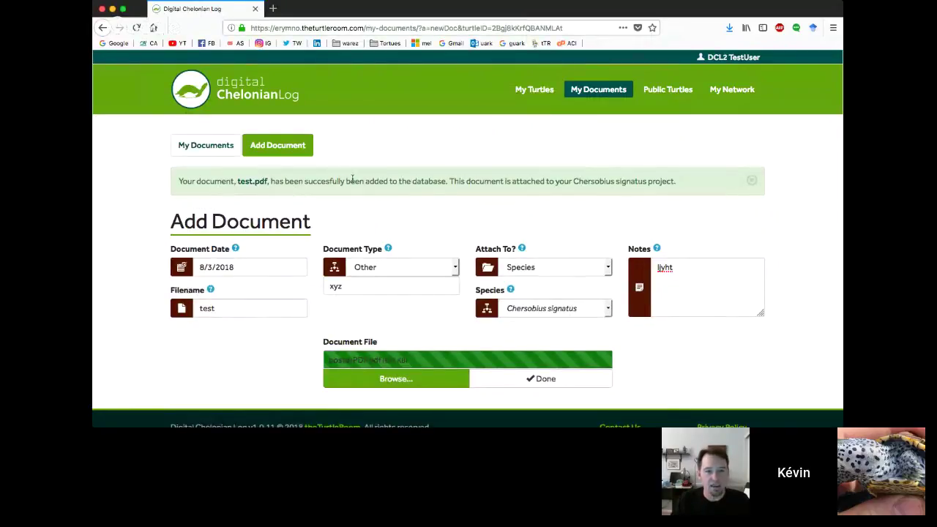
scroll(445, 206, "down", 1)
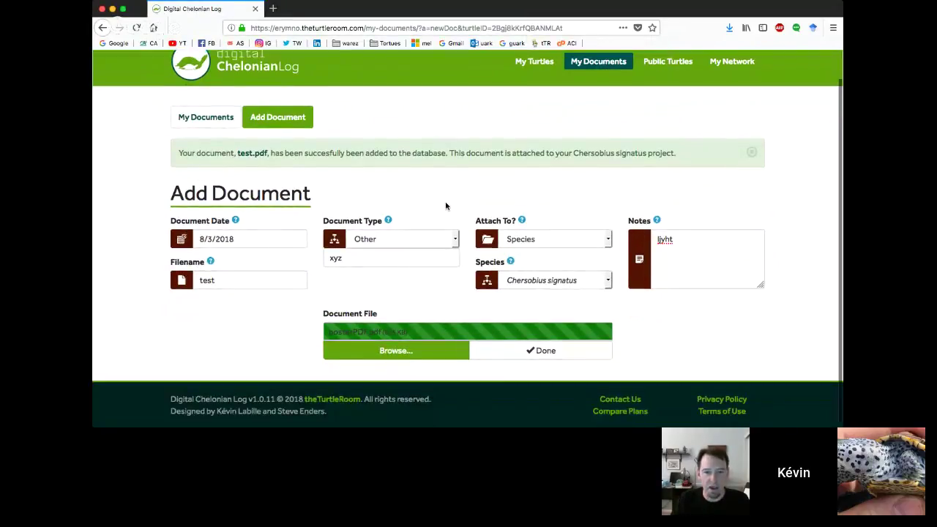
left_click(554, 350)
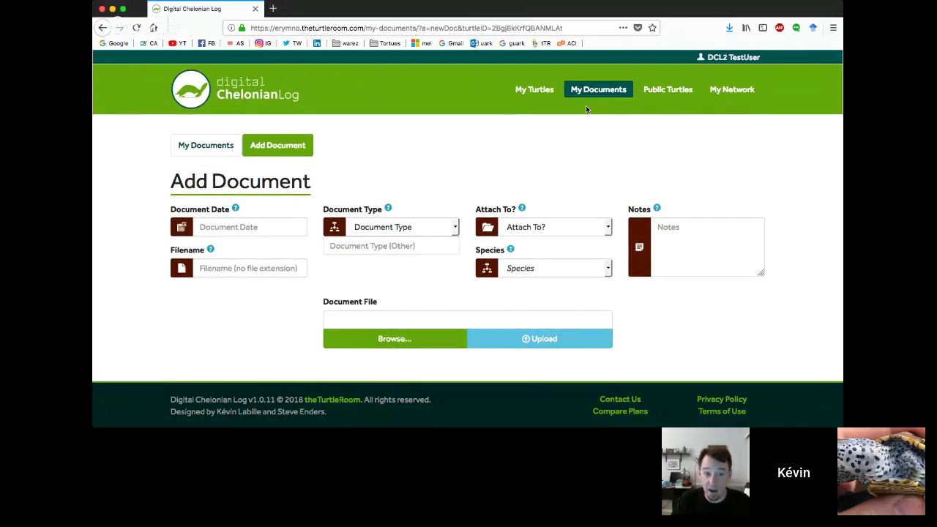
Show the list of saved documents, checking it against the form for adding documents.
left_click(216, 148)
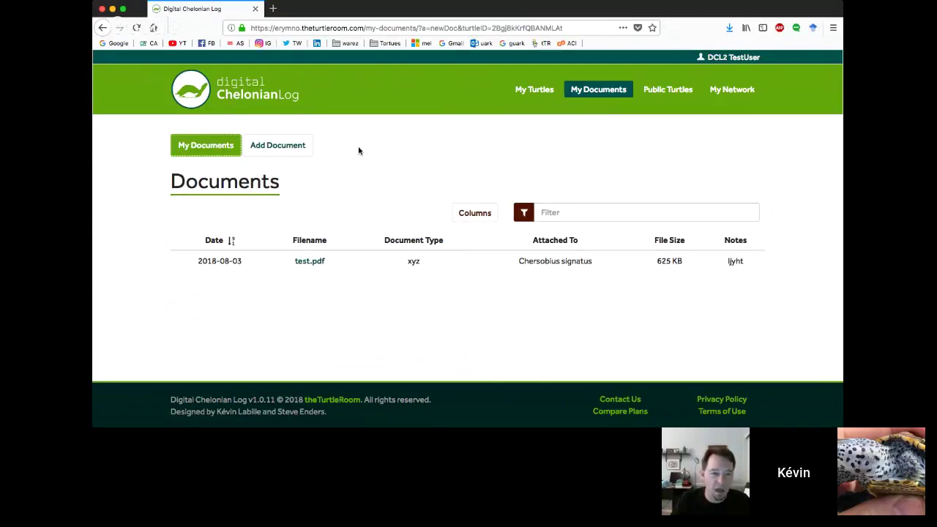
left_click(295, 148)
left_click(206, 149)
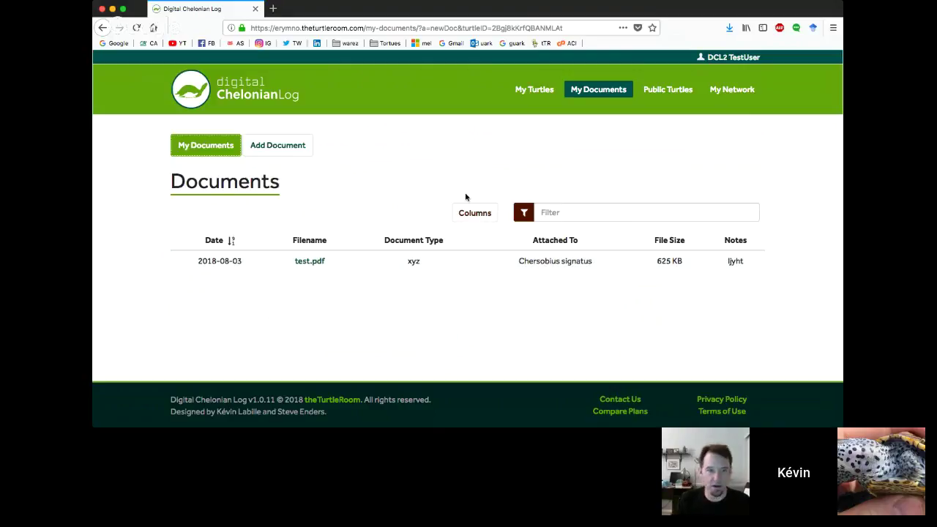
Open test.pdf from the document list to view its contents, and close it again.
left_click(307, 261)
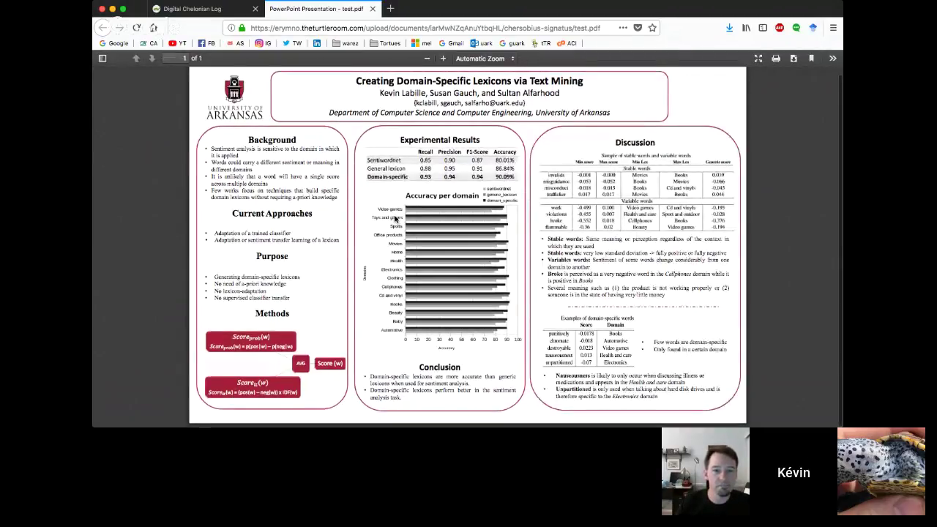
scroll(388, 212, "up", 1)
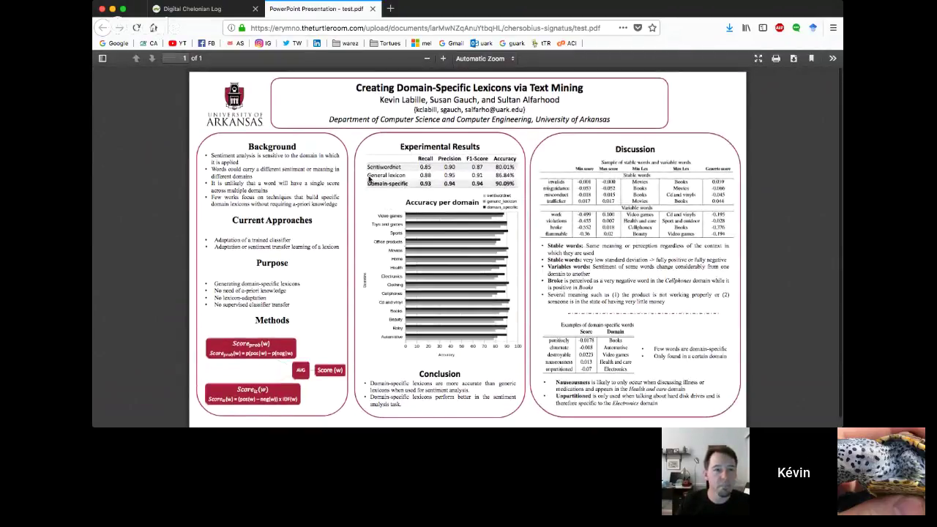
left_click(372, 9)
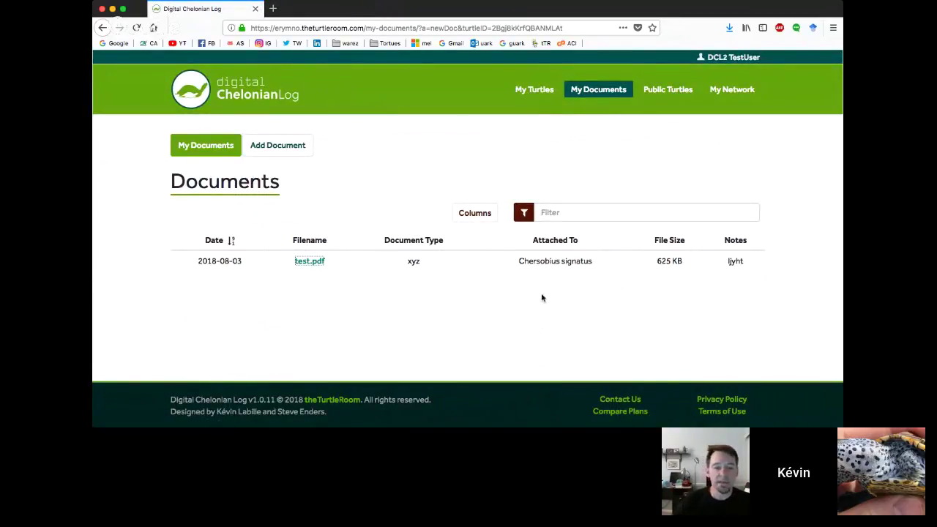
left_click(531, 265)
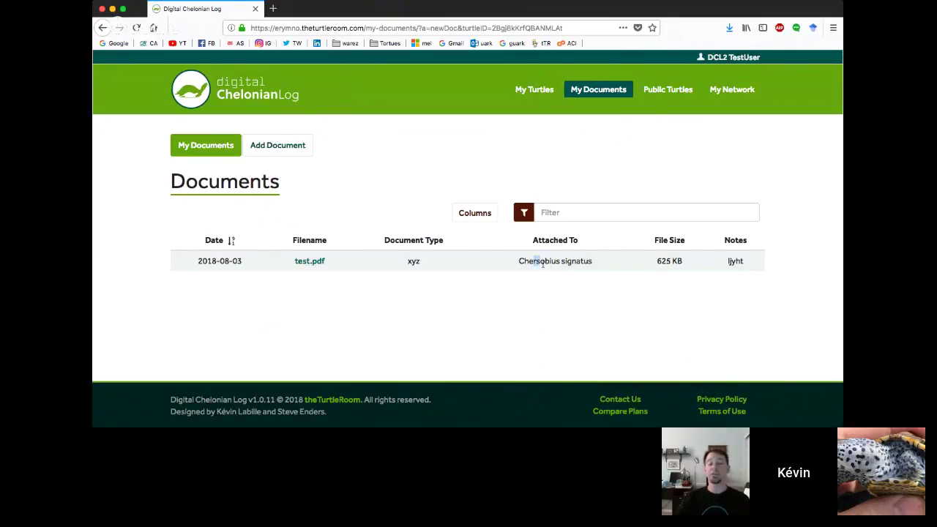
Open Test Turtle's record from the turtle list and show its attached documents.
left_click(536, 93)
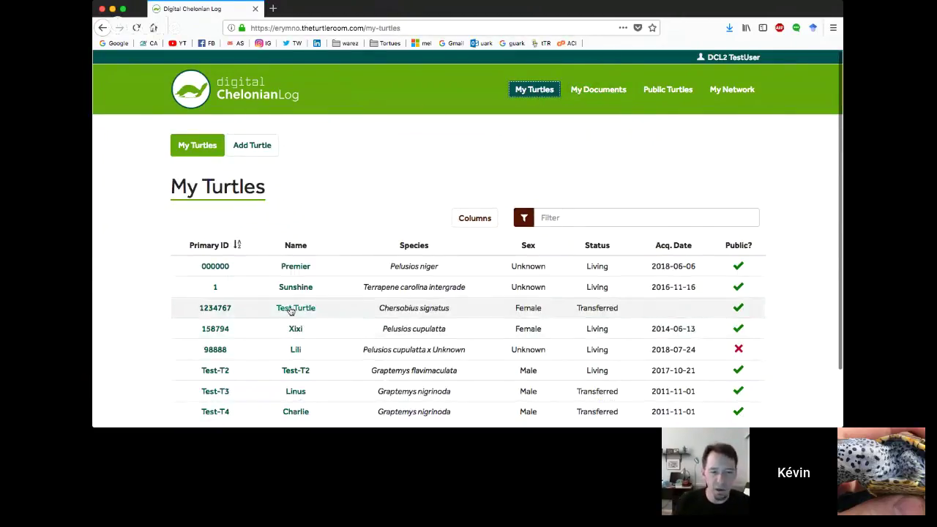
left_click(296, 308)
left_click(551, 205)
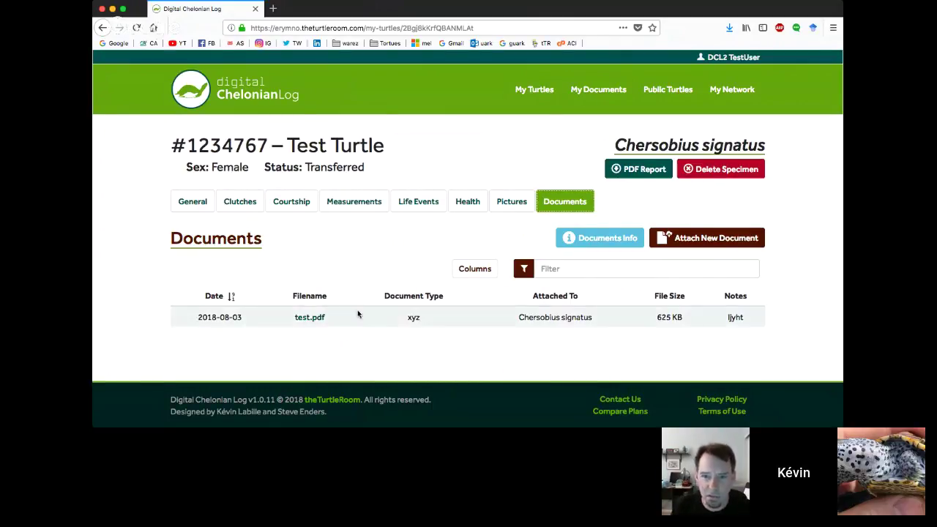
Browse the publicly listed turtles and show which columns can be displayed in the table.
left_click(660, 92)
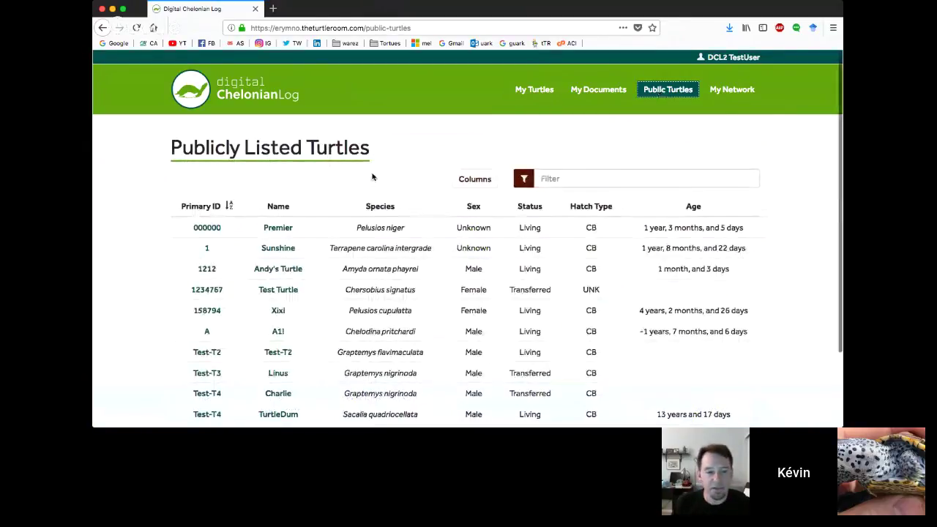
scroll(805, 164, "down", 2)
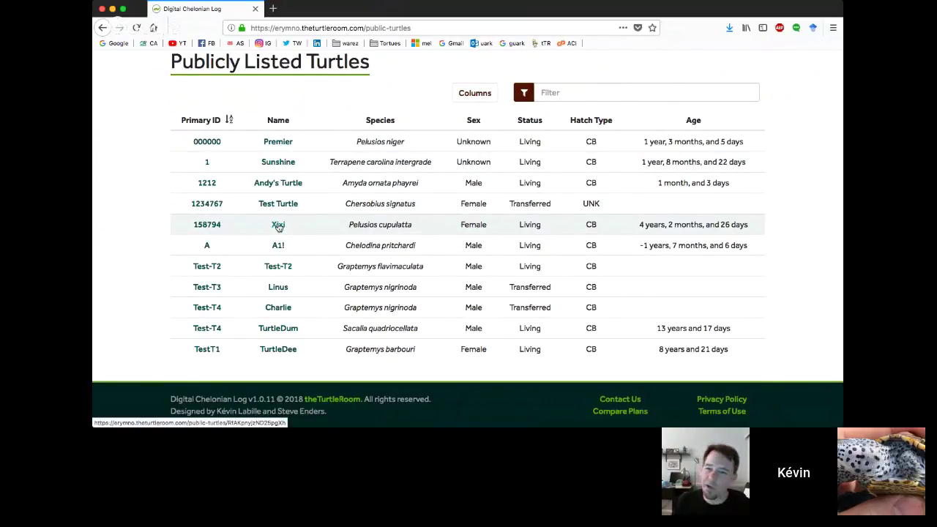
left_click(476, 93)
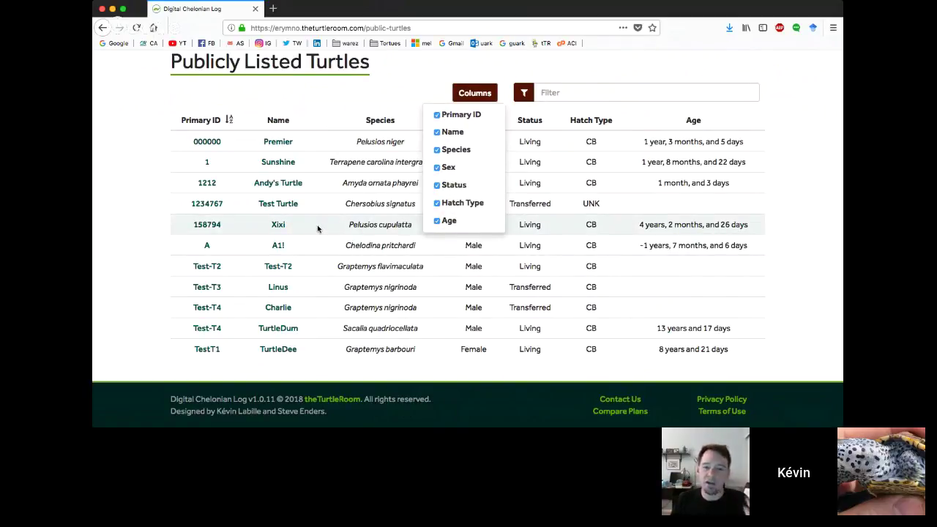
Open Xixi's public record and review its general details and measurement table.
left_click(279, 224)
scroll(404, 136, "down", 2)
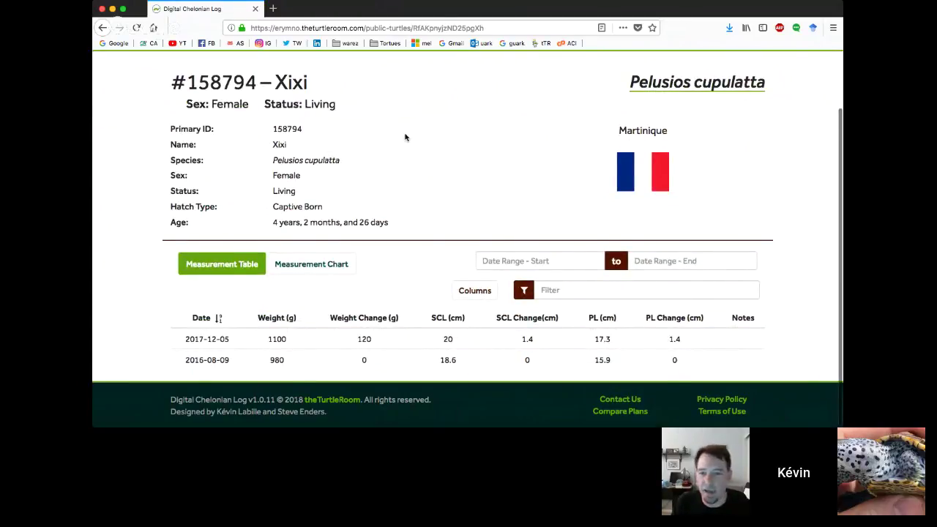
scroll(405, 137, "up", 2)
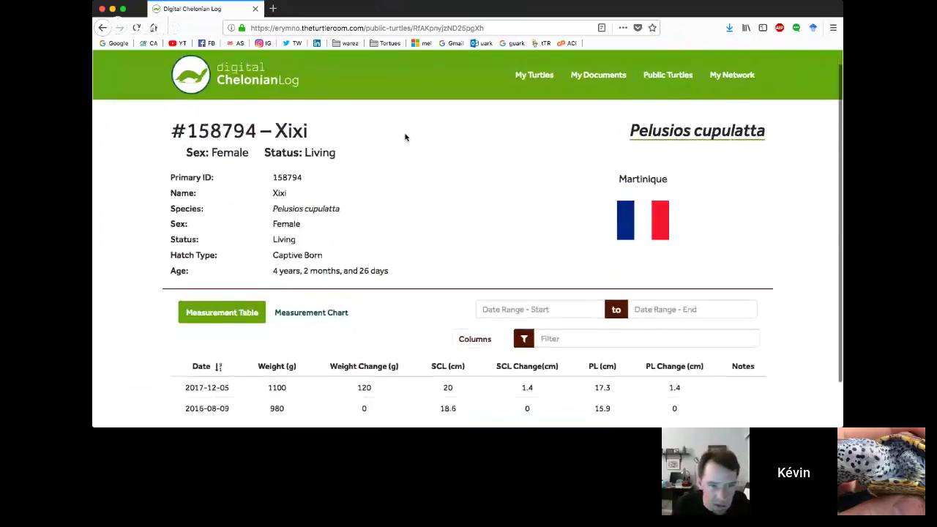
scroll(405, 137, "down", 2)
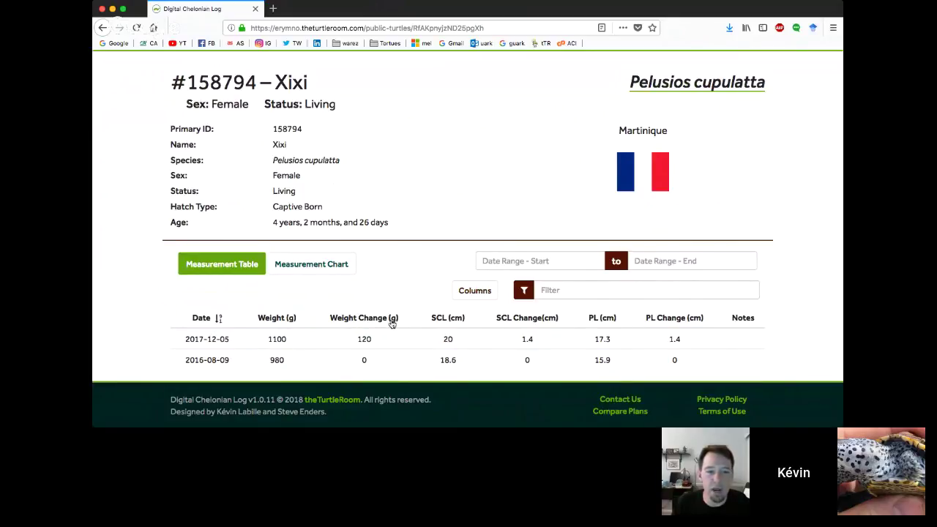
Switch Xixi's measurements to the chart view and examine the growth curves by date.
left_click(325, 270)
scroll(419, 253, "down", 3)
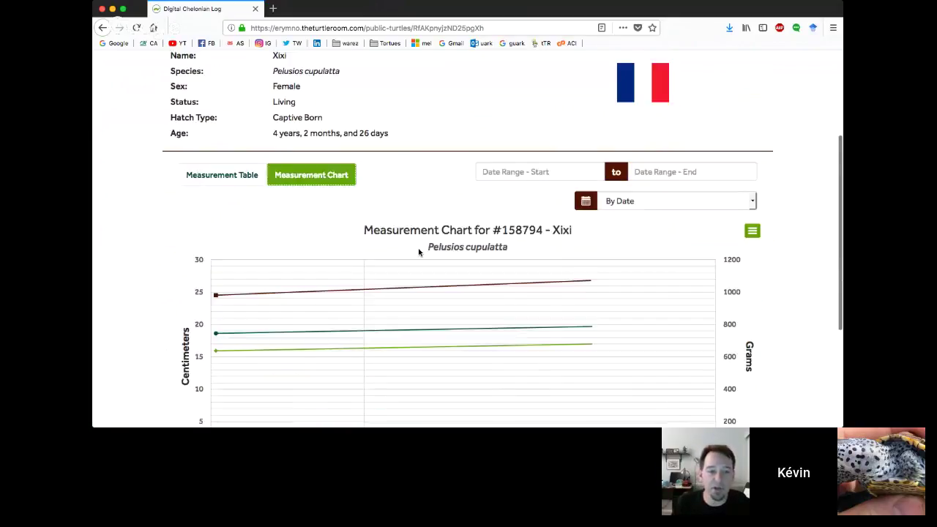
scroll(432, 161, "down", 1)
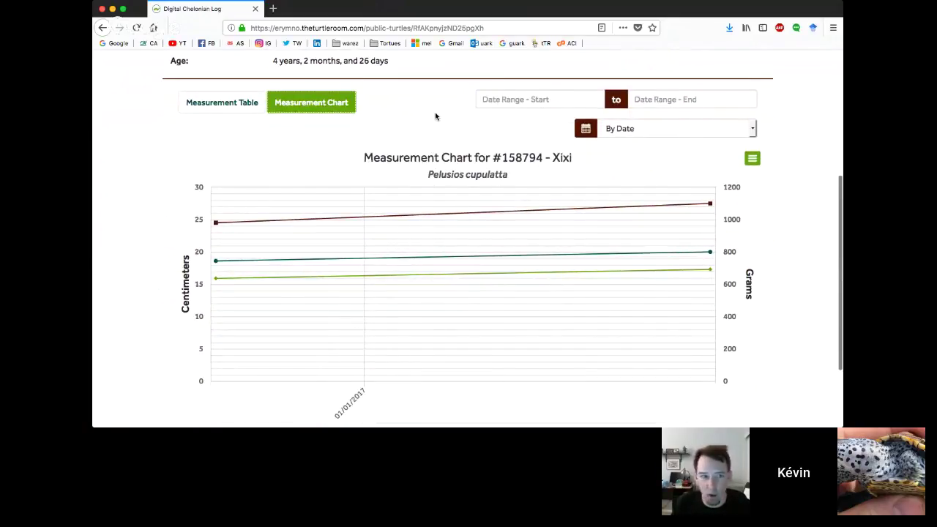
scroll(435, 115, "down", 1)
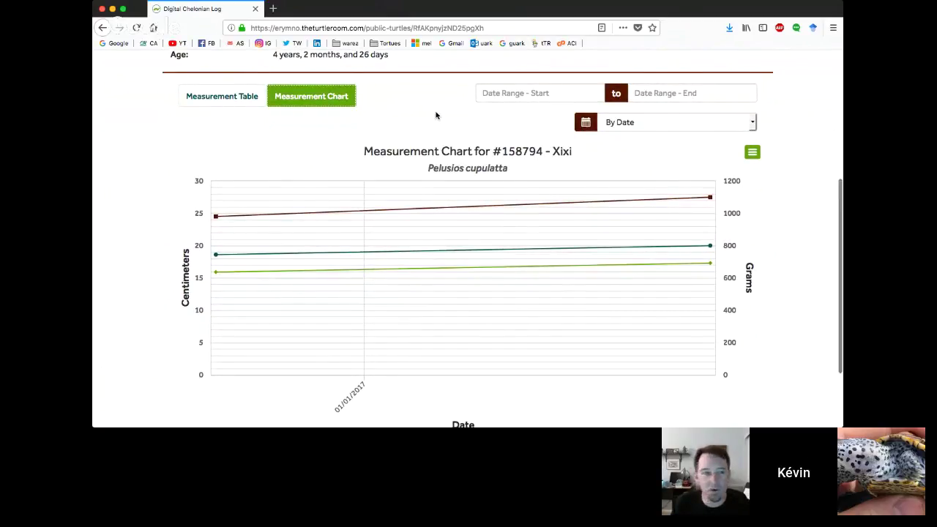
scroll(435, 114, "down", 1)
scroll(436, 112, "up", 1)
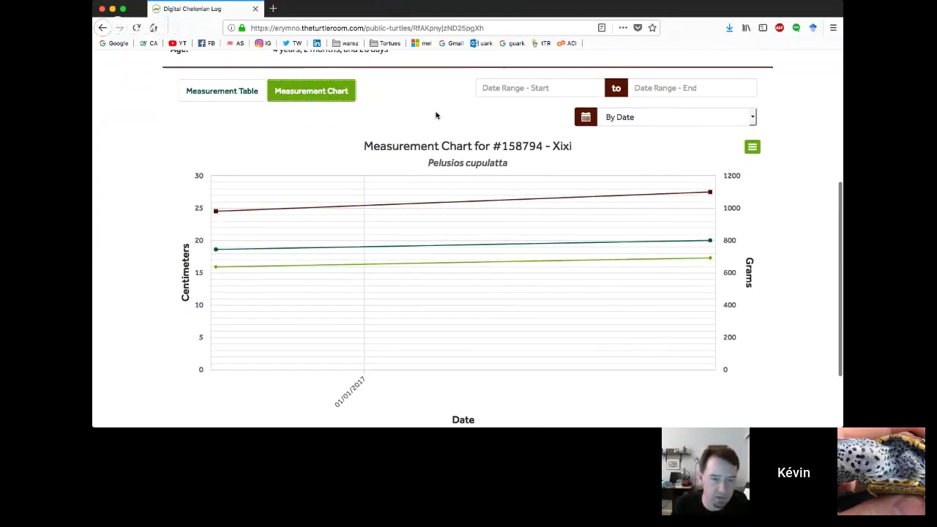
scroll(505, 118, "up", 2)
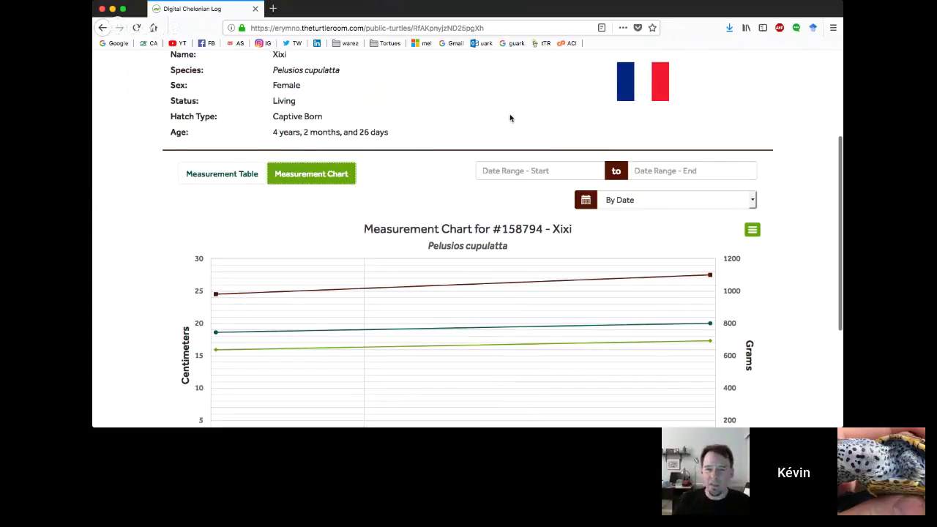
scroll(510, 114, "up", 3)
scroll(508, 156, "up", 1)
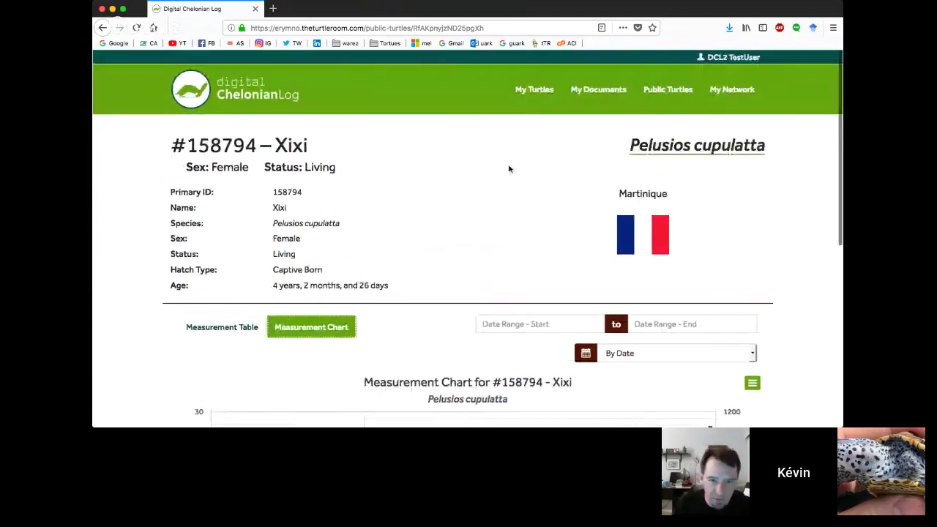
scroll(513, 189, "down", 2)
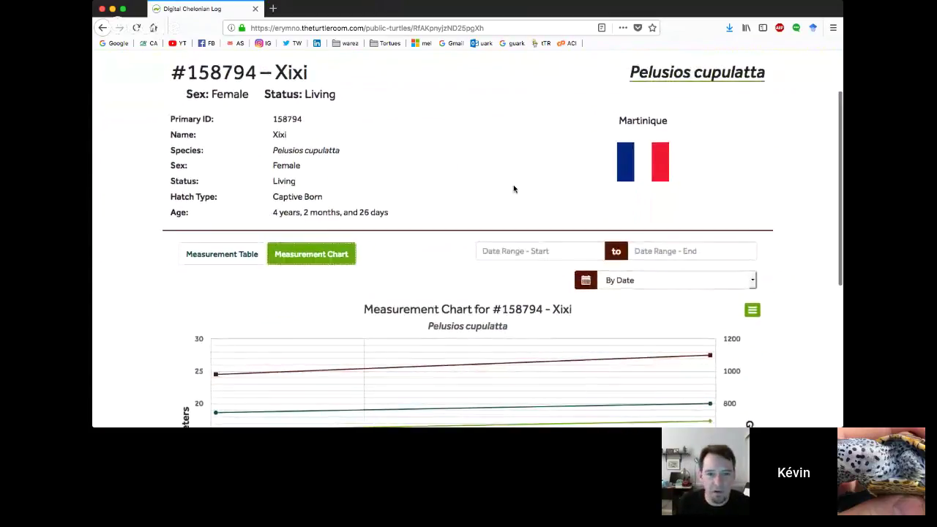
scroll(514, 189, "down", 1)
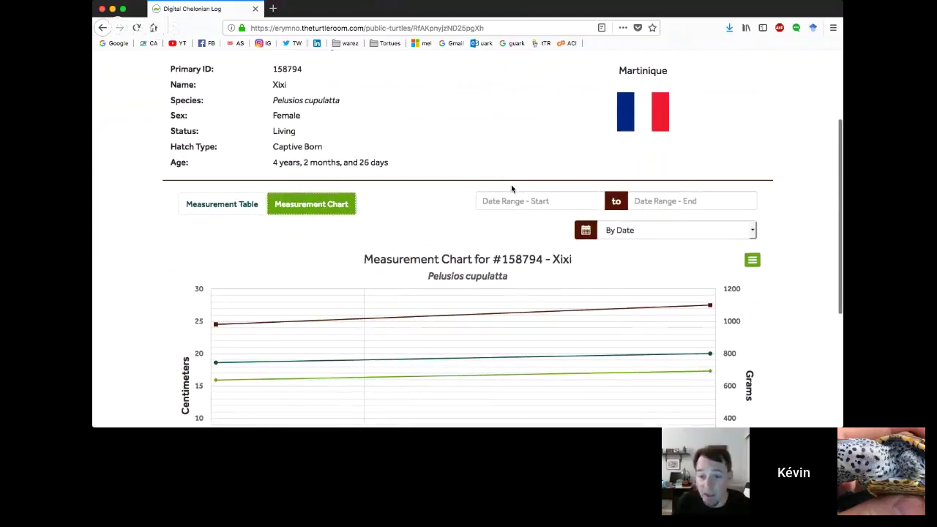
scroll(473, 203, "up", 3)
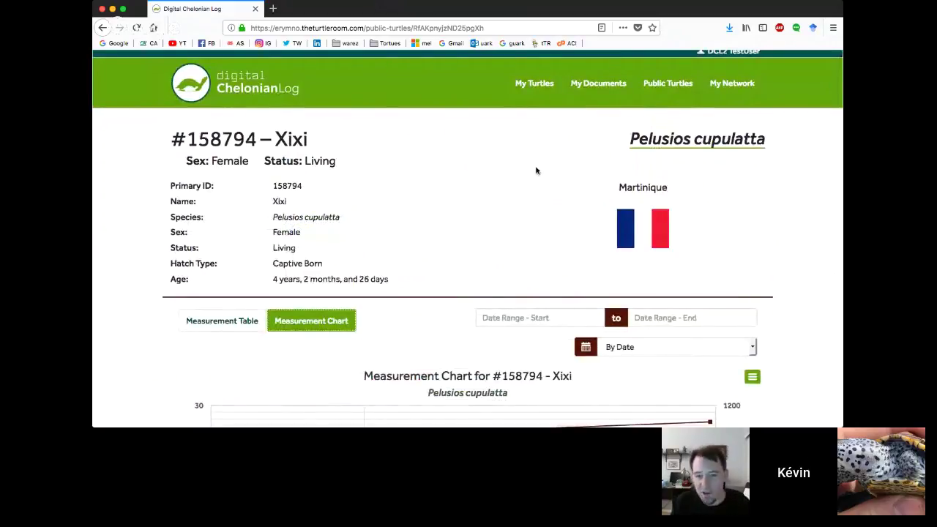
scroll(635, 85, "up", 1)
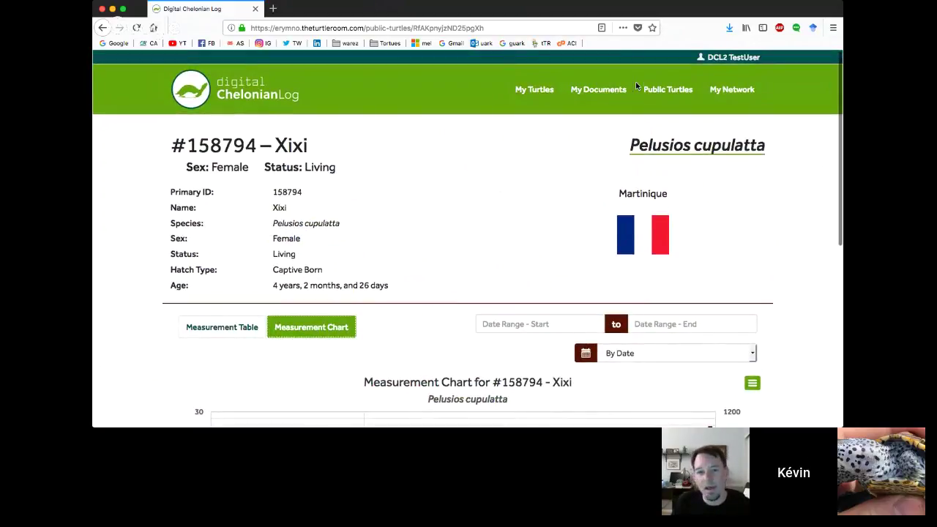
Return Xixi's measurements to the table view and review the record.
left_click(219, 327)
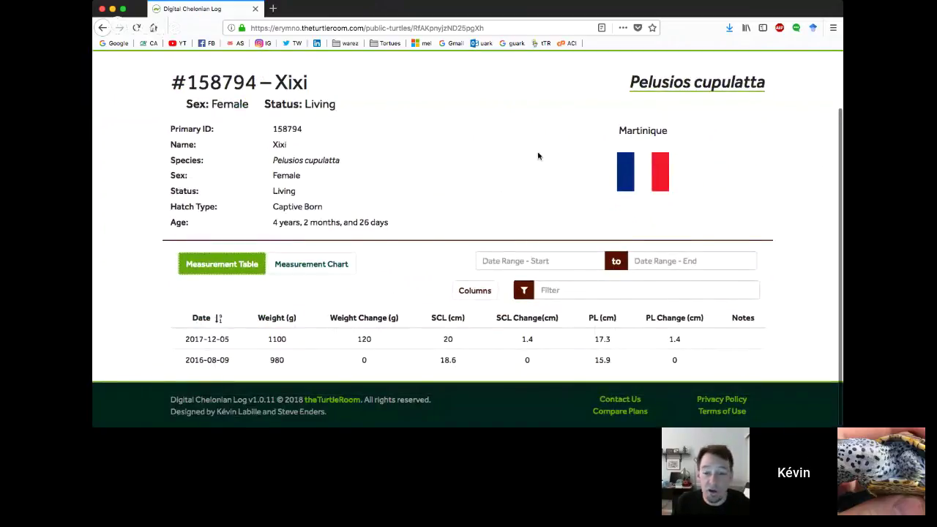
scroll(538, 155, "up", 1)
scroll(538, 155, "up", 2)
scroll(538, 155, "down", 2)
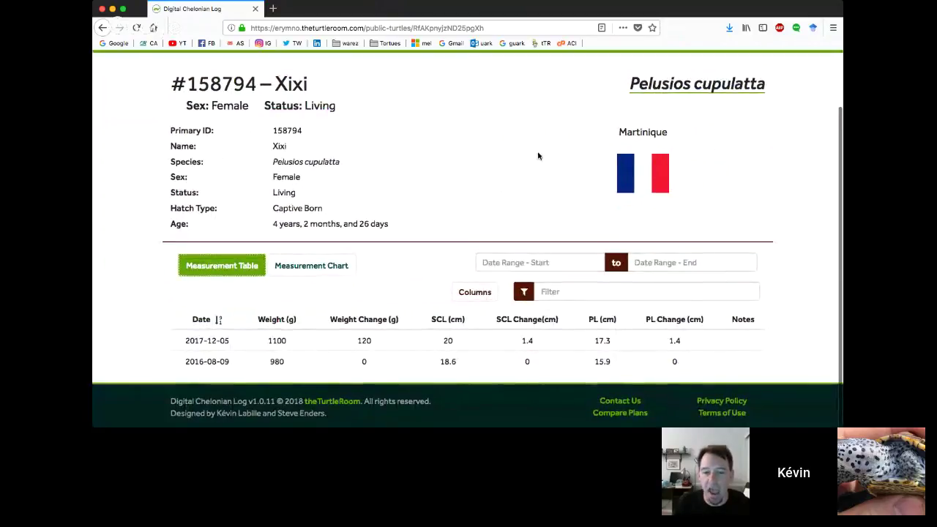
scroll(538, 156, "down", 1)
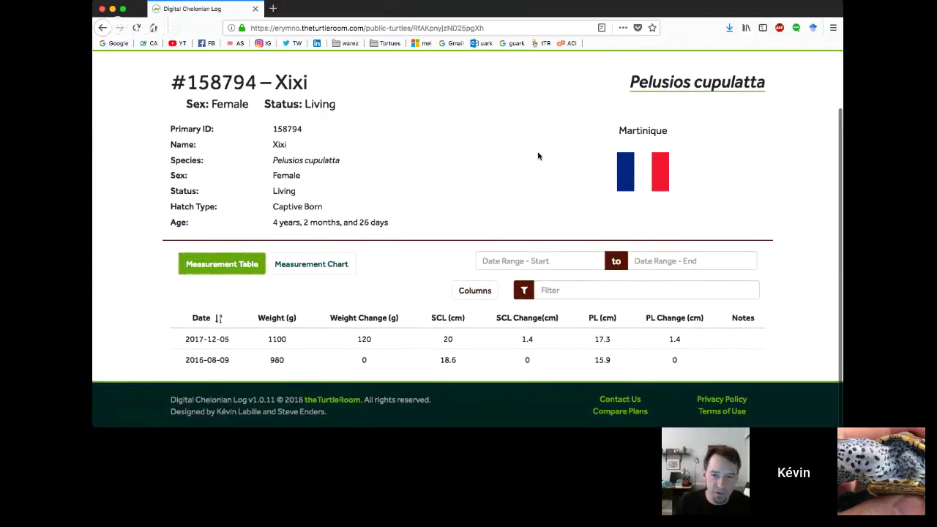
Open the plan comparison and examine the features of DCL Free and DCL Premium.
left_click(628, 412)
scroll(710, 203, "down", 2)
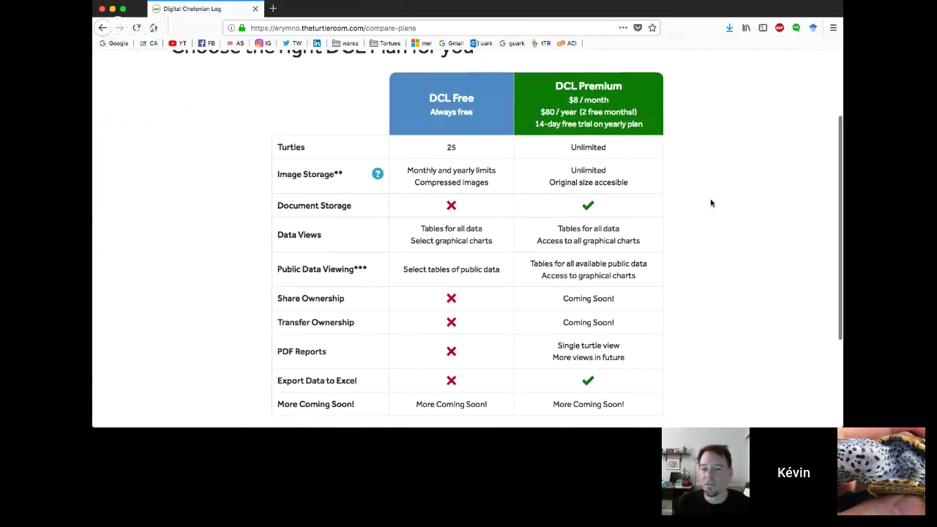
scroll(710, 203, "down", 2)
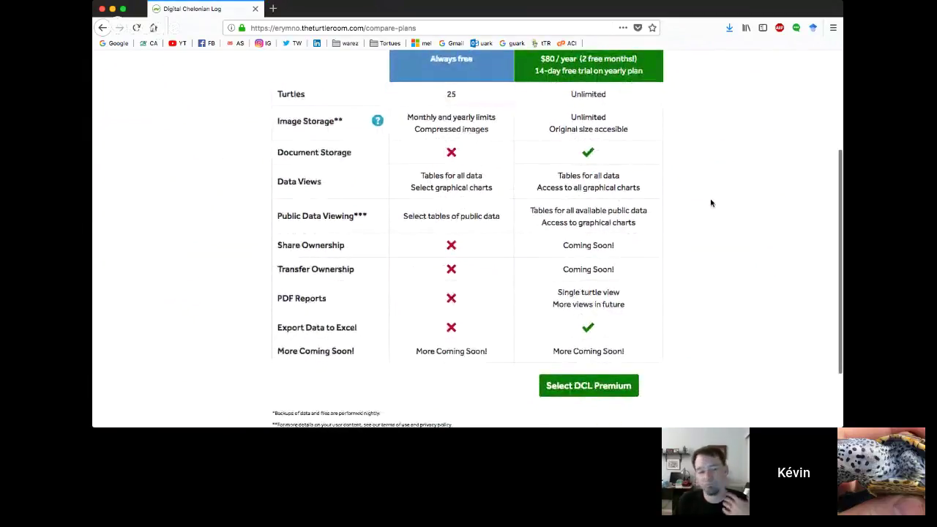
scroll(710, 203, "up", 3)
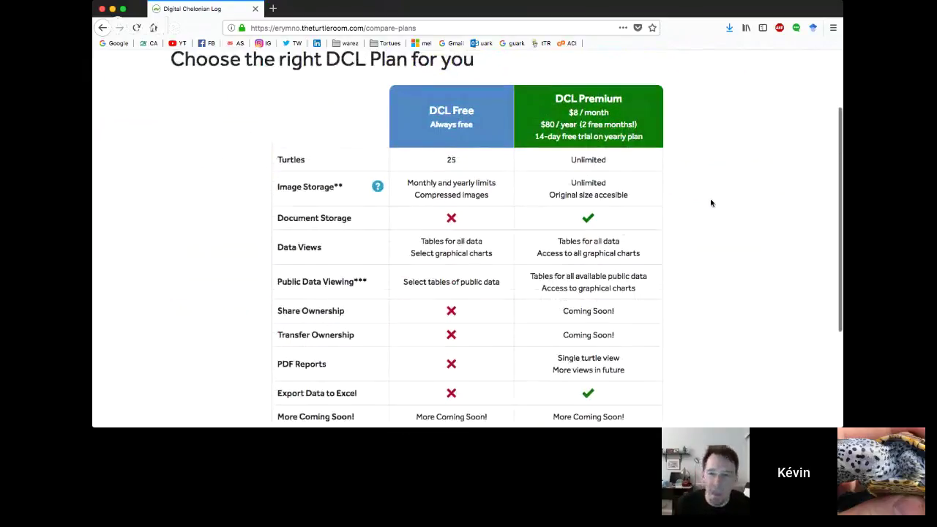
scroll(710, 203, "up", 3)
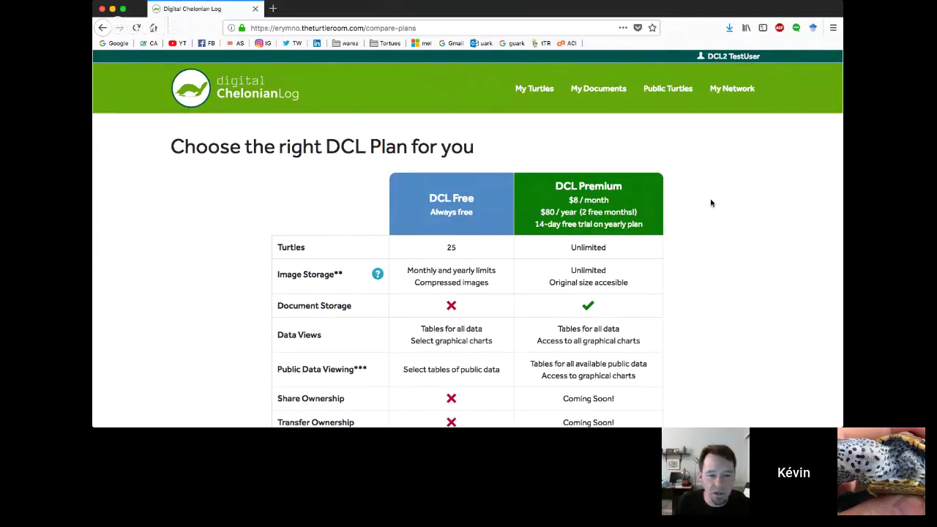
scroll(710, 203, "down", 5)
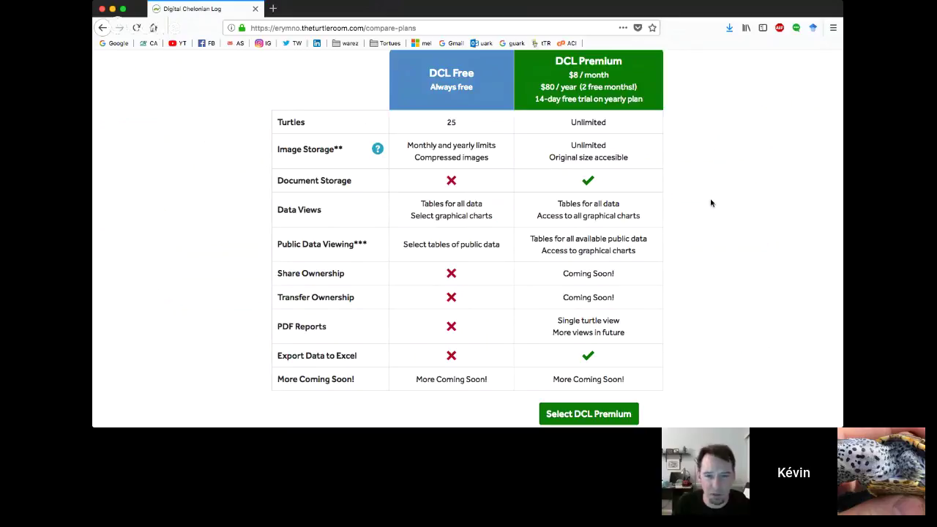
Leave the plan comparison and open the clutches of Xixi's record in the user's own turtle list.
scroll(711, 202, "down", 1)
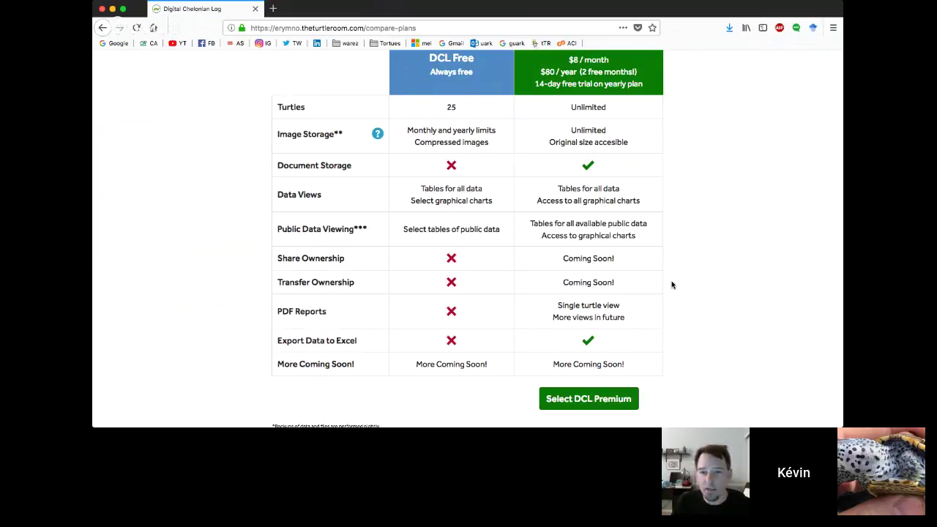
scroll(672, 285, "up", 5)
left_click(534, 89)
left_click(296, 329)
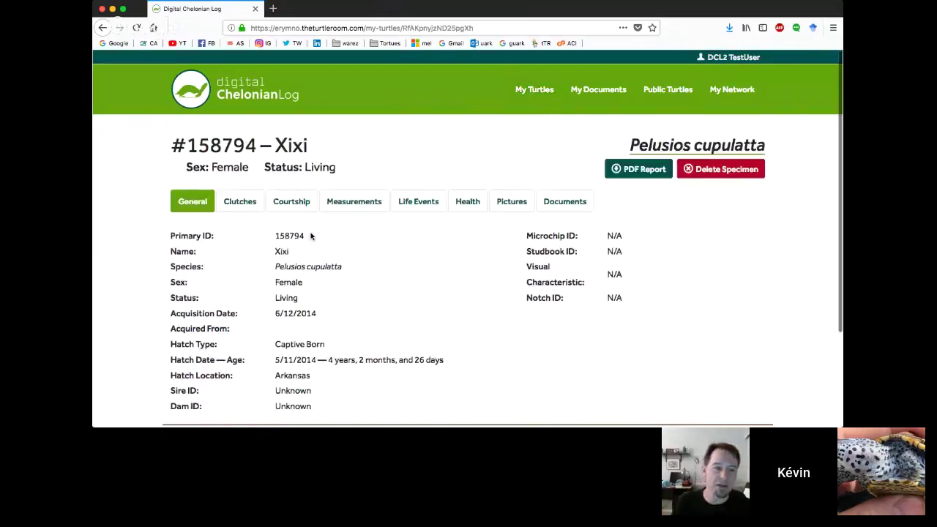
left_click(240, 201)
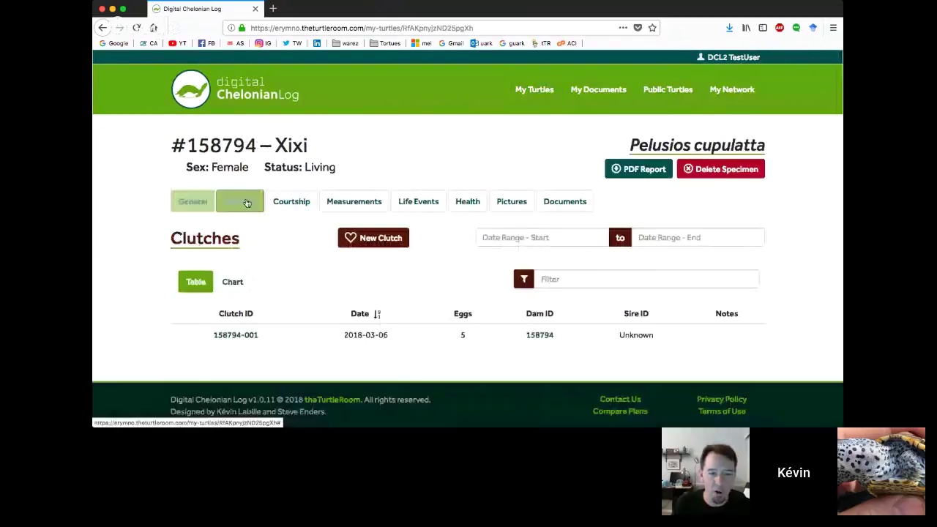
Show Xixi's clutches as a Clutch Matrix chart and examine the clutch's date, father and egg details.
left_click(232, 283)
scroll(382, 298, "down", 3)
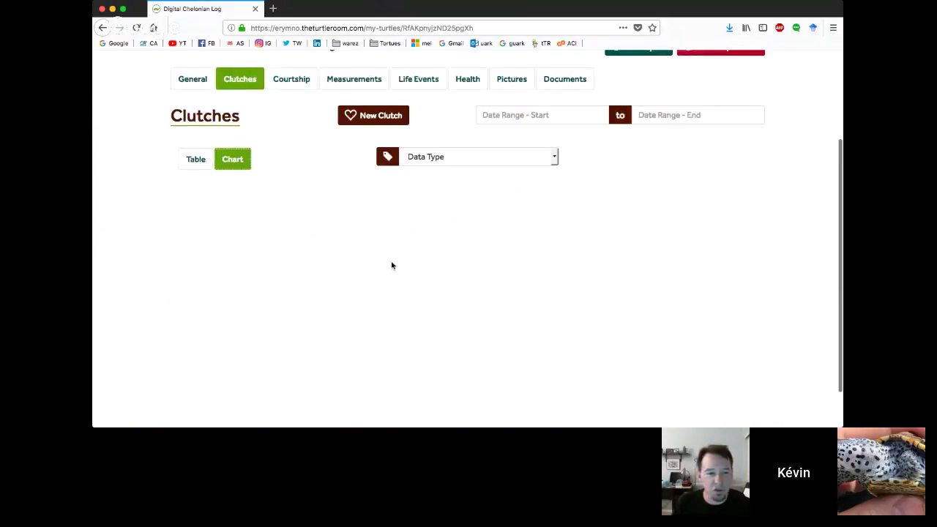
left_click(443, 159)
left_click(445, 172)
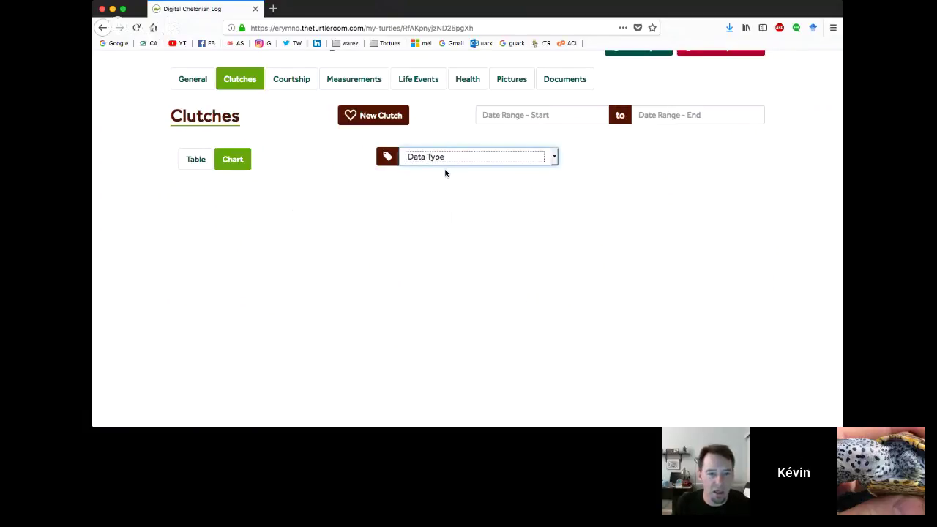
scroll(584, 205, "down", 1)
mouse_move(583, 207)
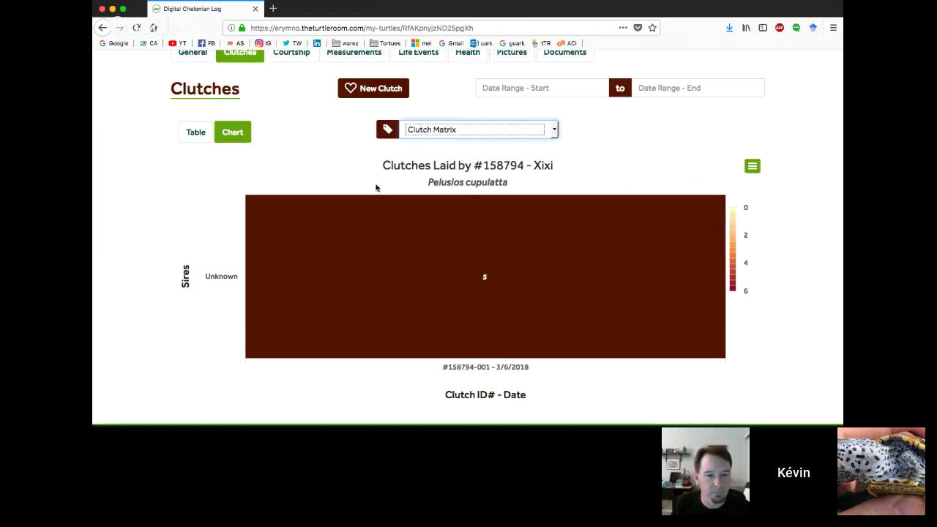
mouse_move(476, 253)
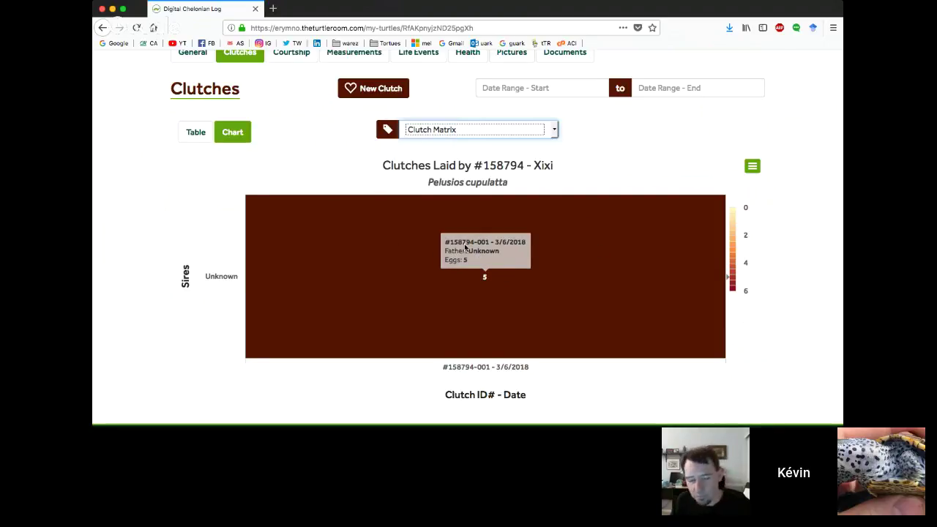
scroll(329, 172, "up", 2)
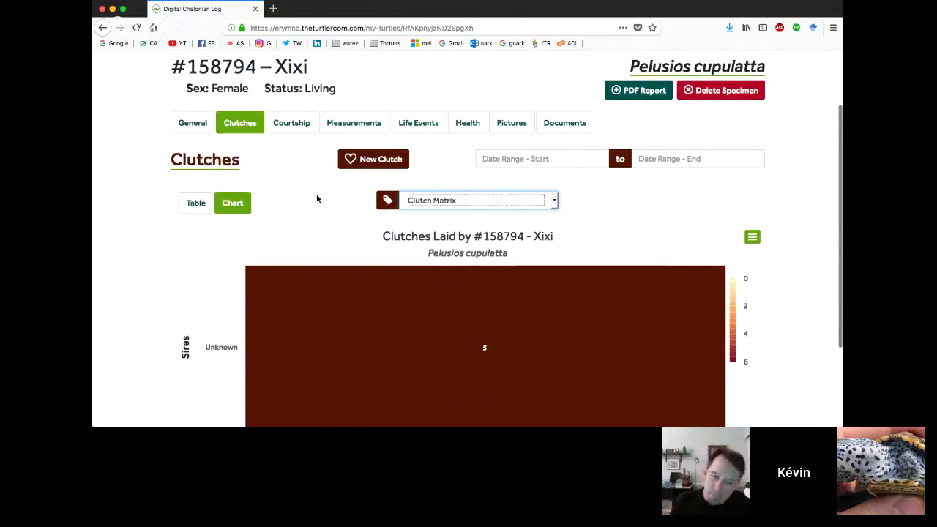
scroll(317, 199, "down", 3)
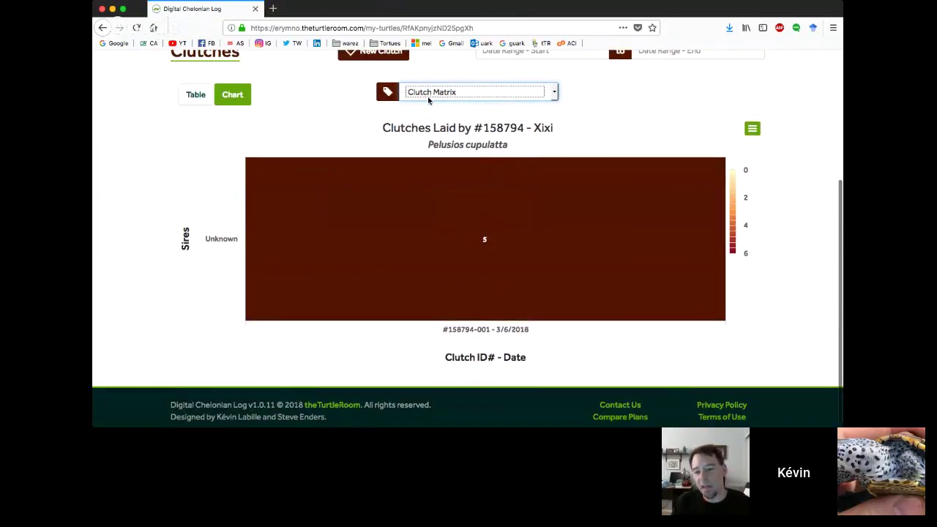
Switch Xixi's clutch chart to the Clutches/Eggs Bar Graph and examine the laid, hatched and unhatched egg bars.
key("Down")
scroll(483, 190, "down", 1)
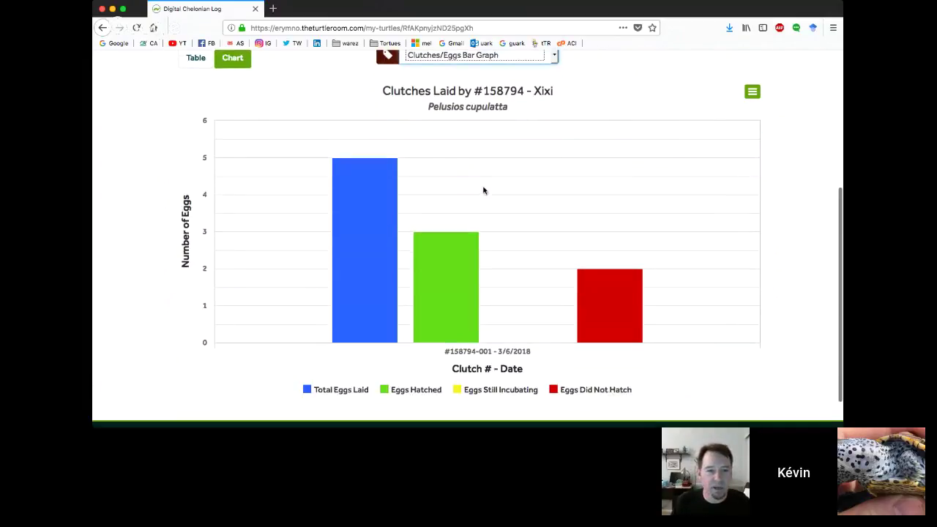
scroll(483, 191, "up", 1)
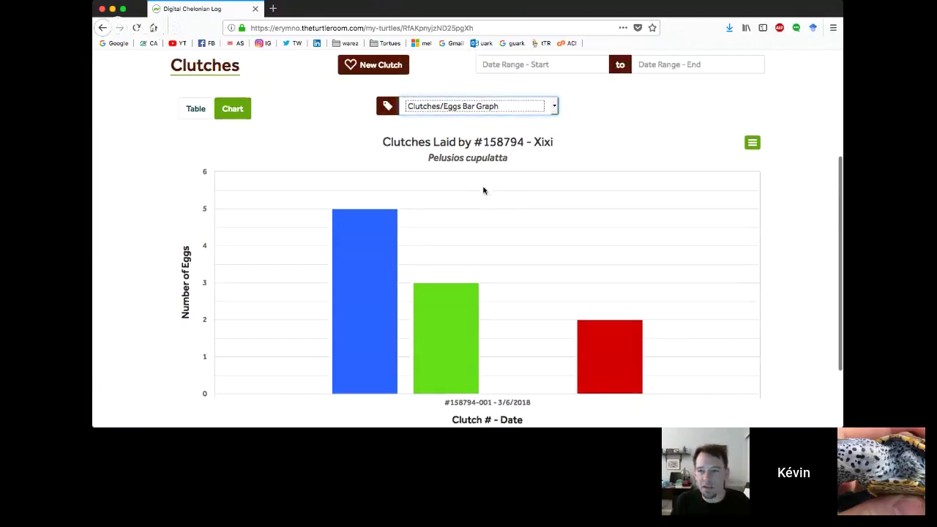
scroll(483, 191, "down", 2)
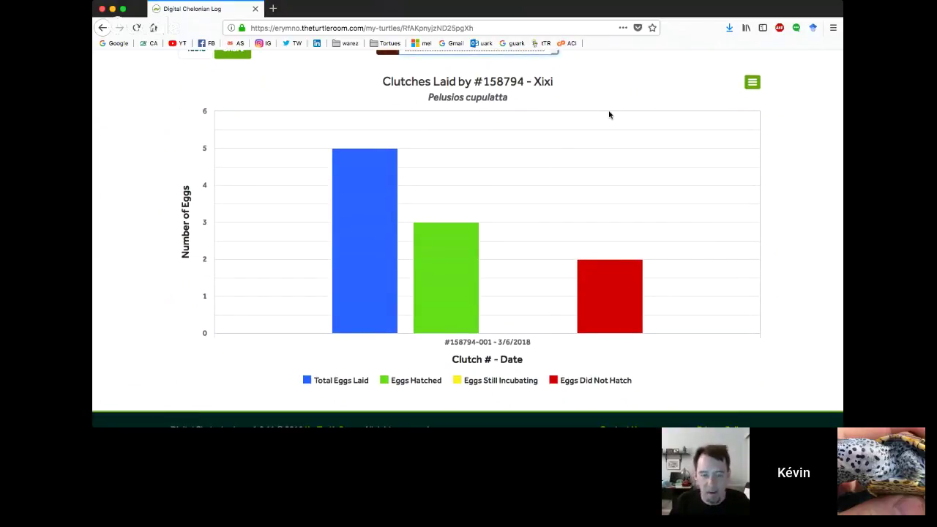
scroll(609, 115, "up", 3)
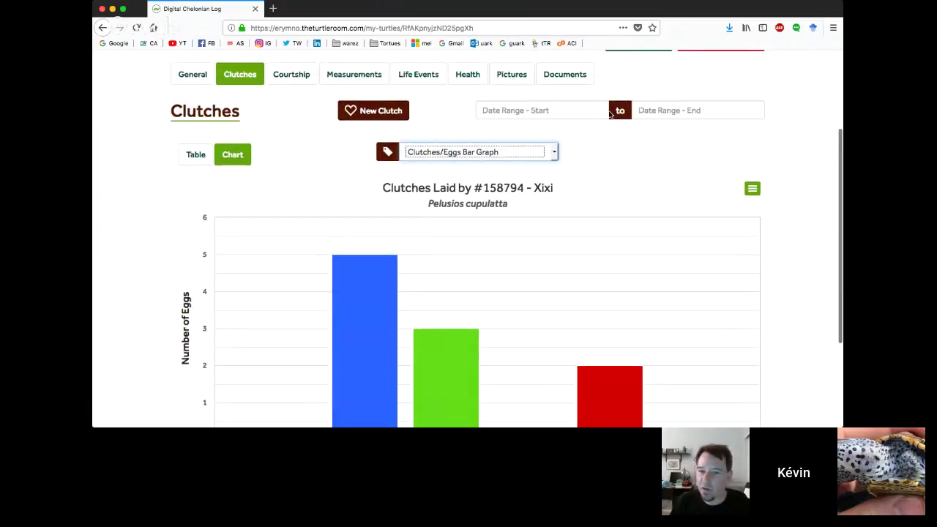
scroll(603, 158, "up", 2)
scroll(607, 216, "up", 2)
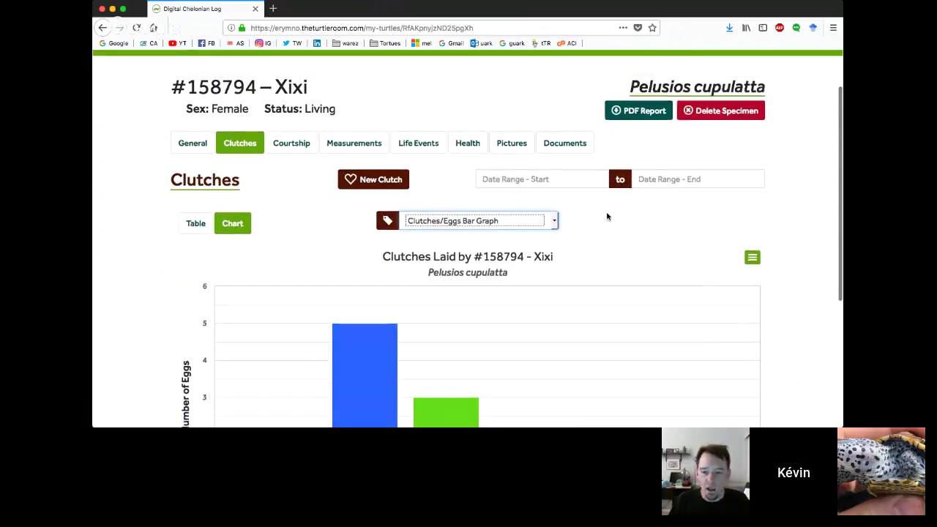
scroll(607, 213, "up", 2)
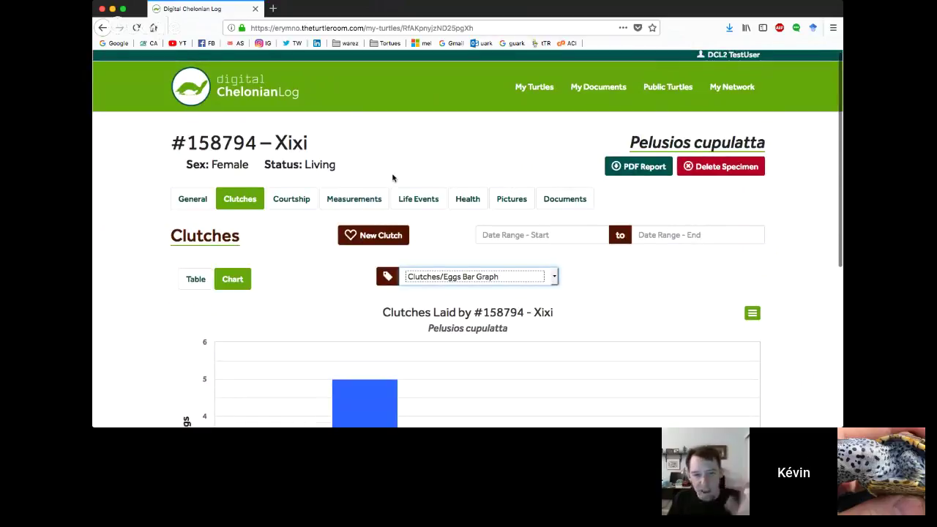
Return the clutches to the table view, open clutch 158794-001 and review its header details and egg list.
scroll(293, 220, "down", 1)
left_click(196, 257)
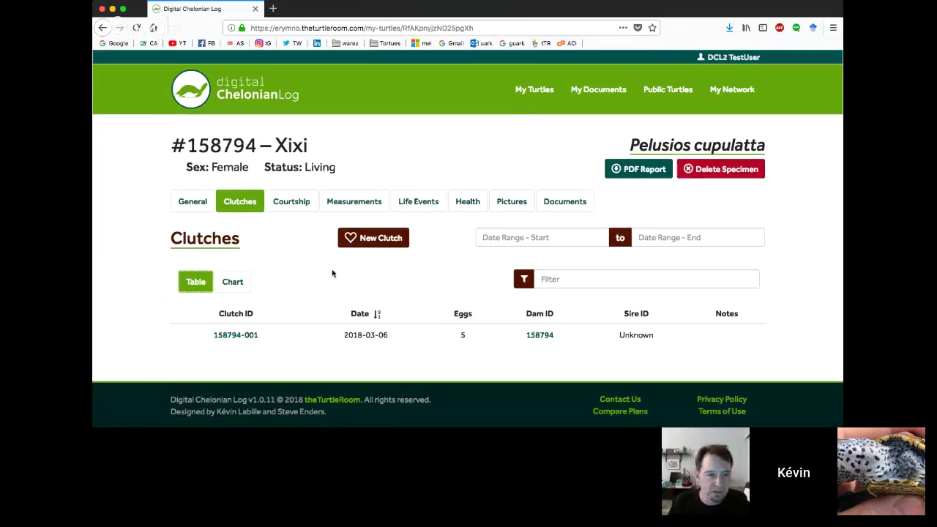
left_click(235, 335)
scroll(287, 294, "down", 1)
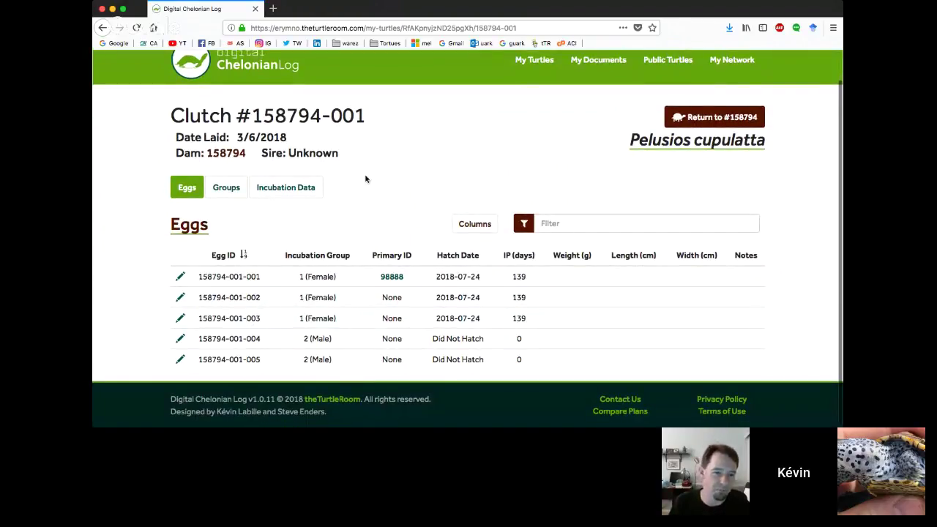
left_click_drag(288, 153, 339, 153)
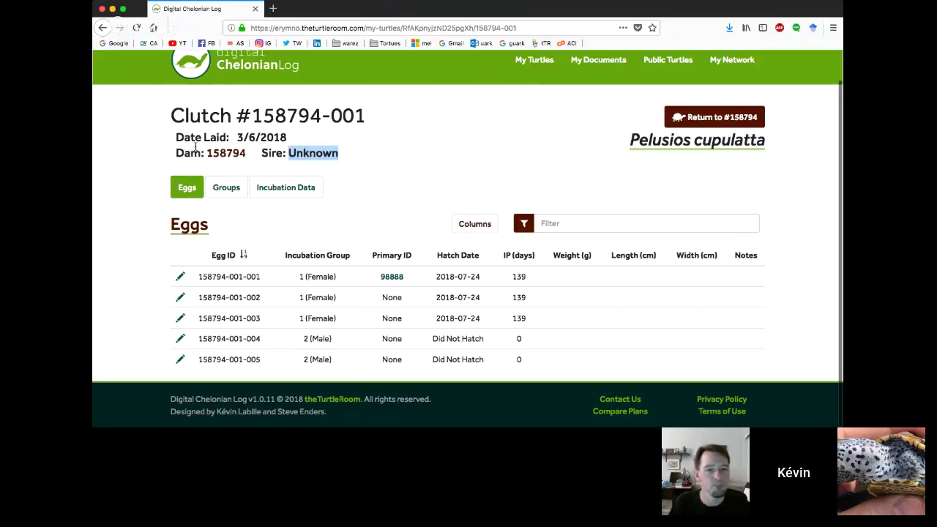
left_click_drag(234, 114, 344, 145)
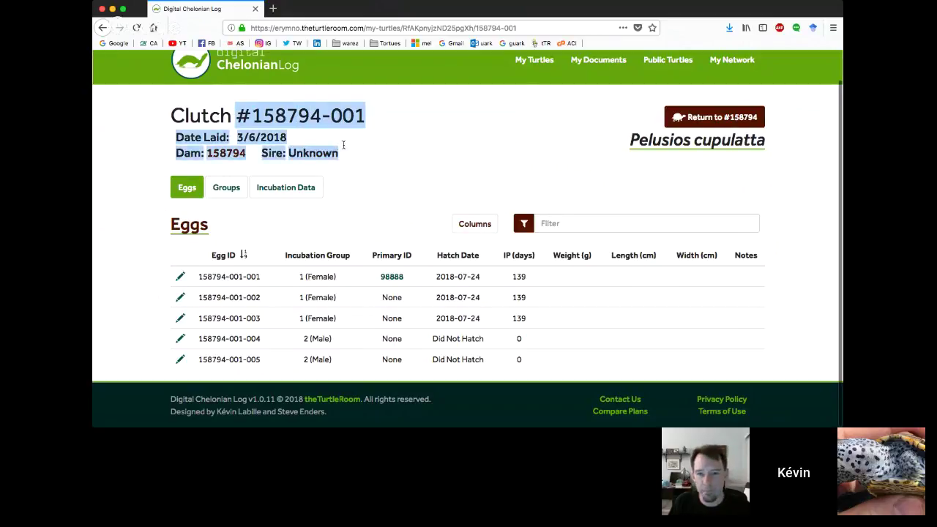
left_click(387, 149)
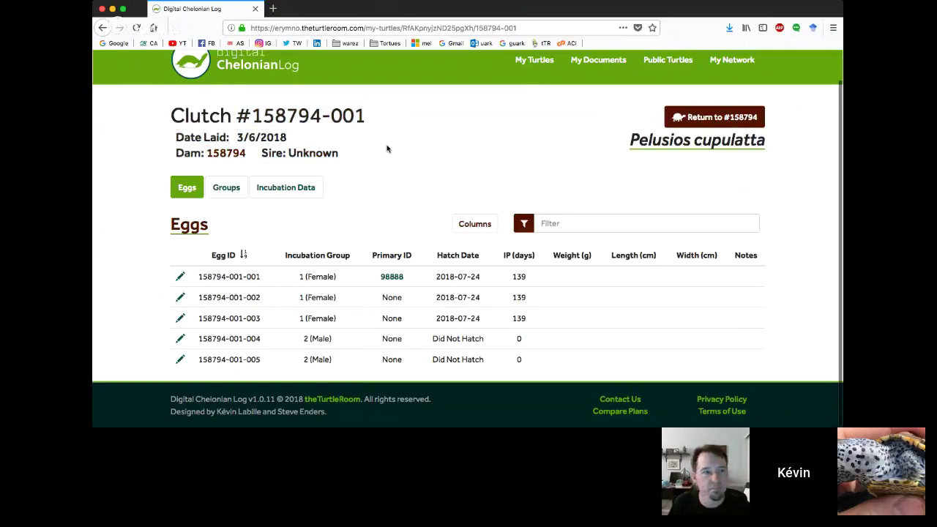
Look through the clutch's incubation groups and incubation data, and return to its egg list.
left_click(226, 189)
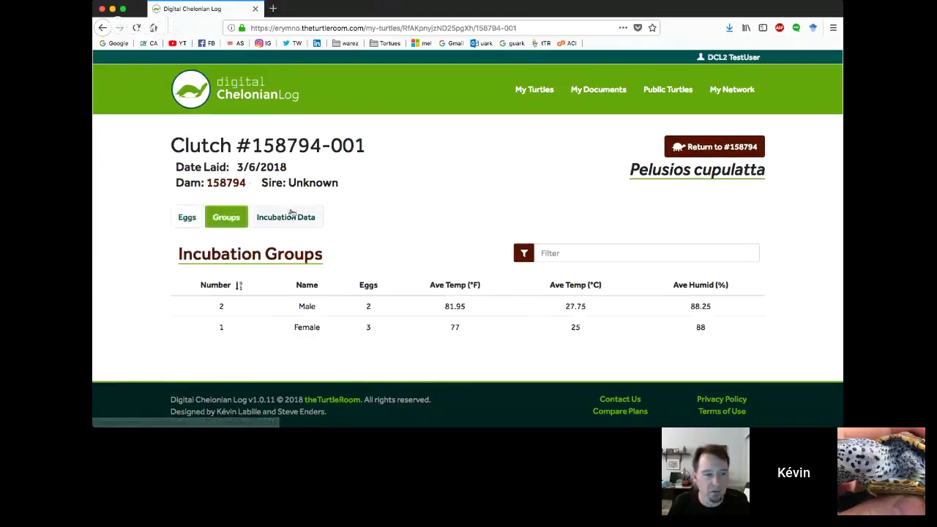
left_click(302, 219)
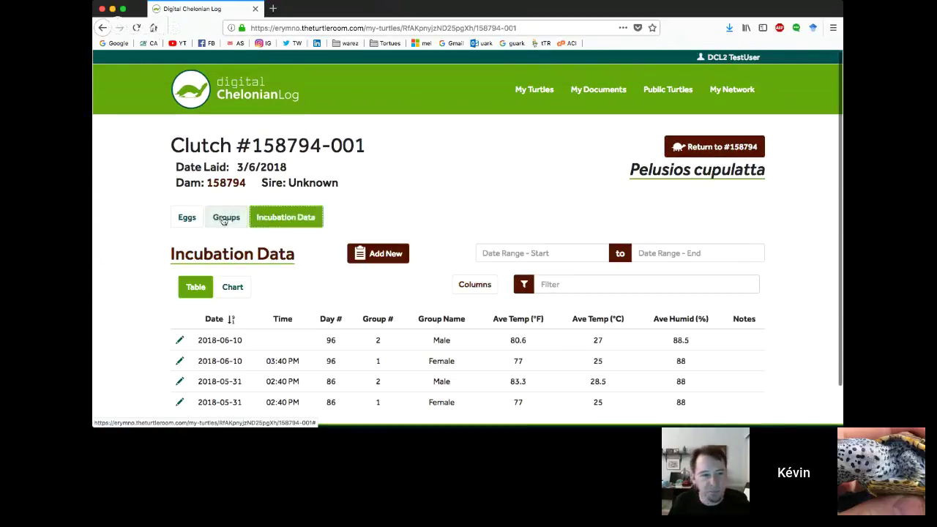
left_click(188, 221)
scroll(201, 277, "down", 1)
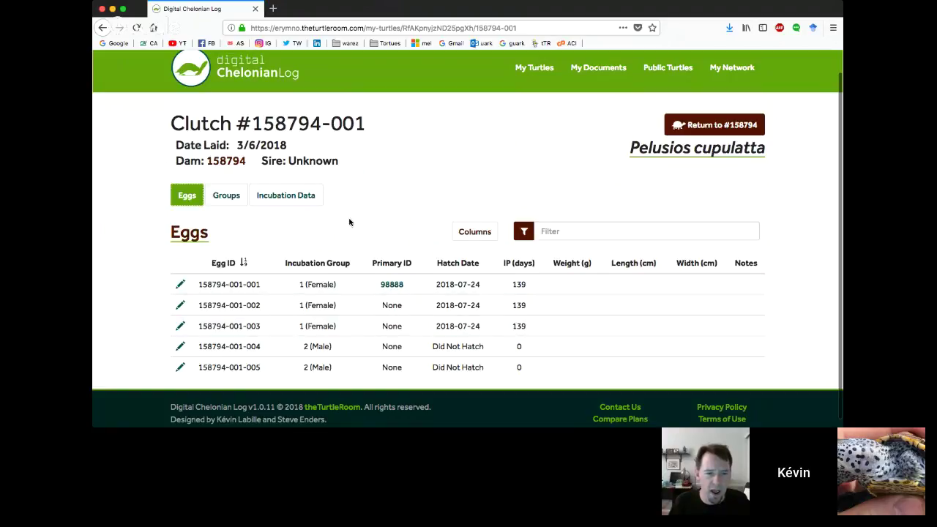
Open the clutch's incubation data table and examine the male group's average Fahrenheit temperature for 2018-06-10.
left_click(297, 202)
scroll(412, 231, "down", 1)
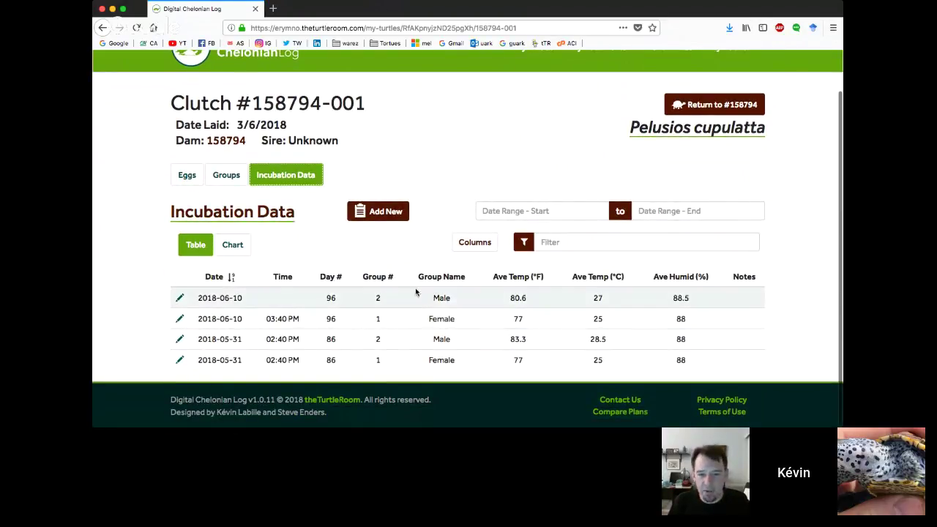
left_click_drag(511, 298, 525, 299)
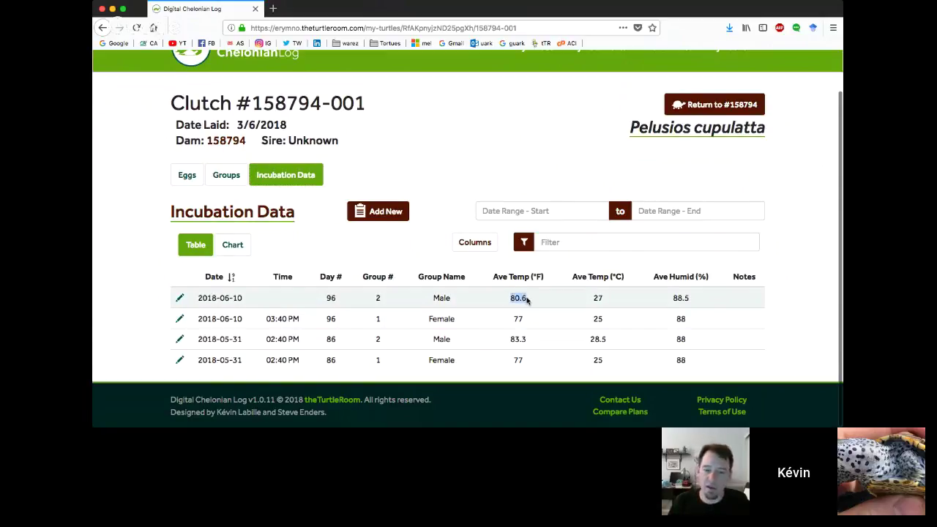
Show the incubation data as a chart and examine the temperature ranges of all groups.
left_click(232, 245)
scroll(380, 217, "down", 3)
scroll(468, 212, "down", 1)
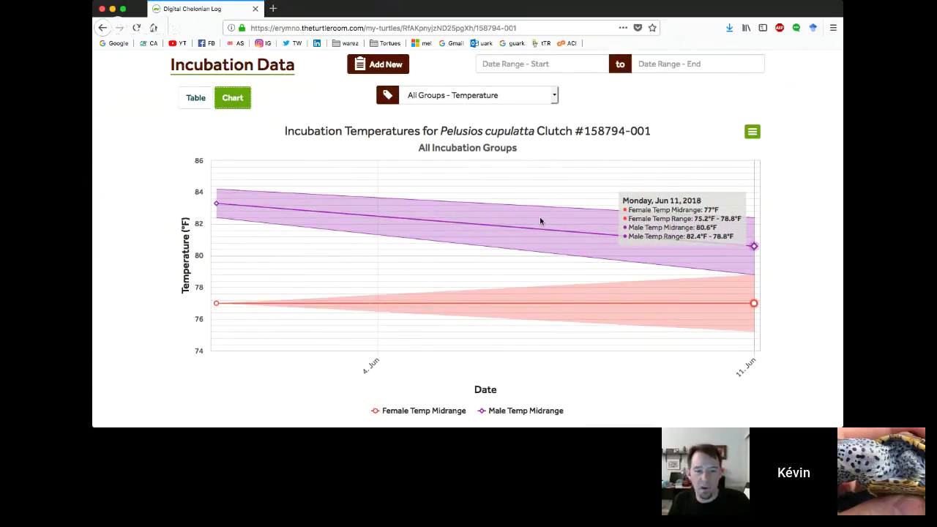
scroll(547, 198, "up", 1)
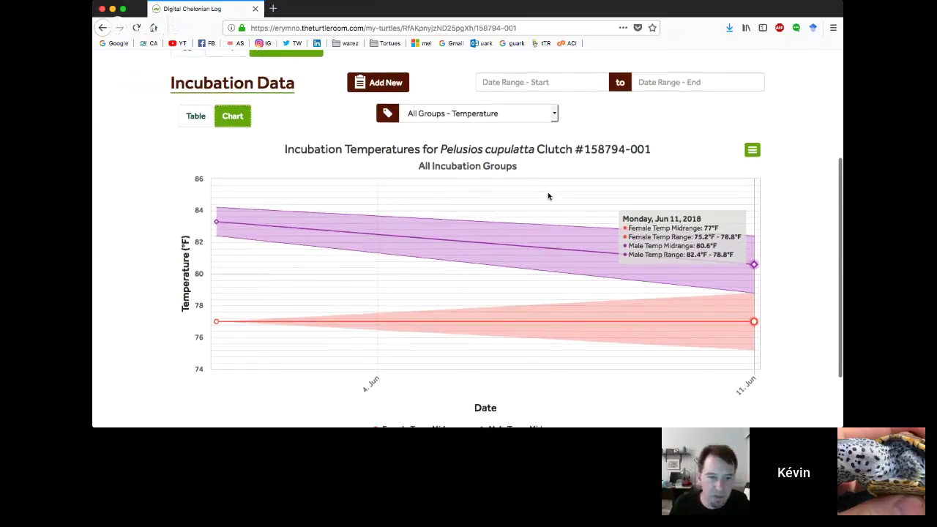
scroll(547, 192, "down", 1)
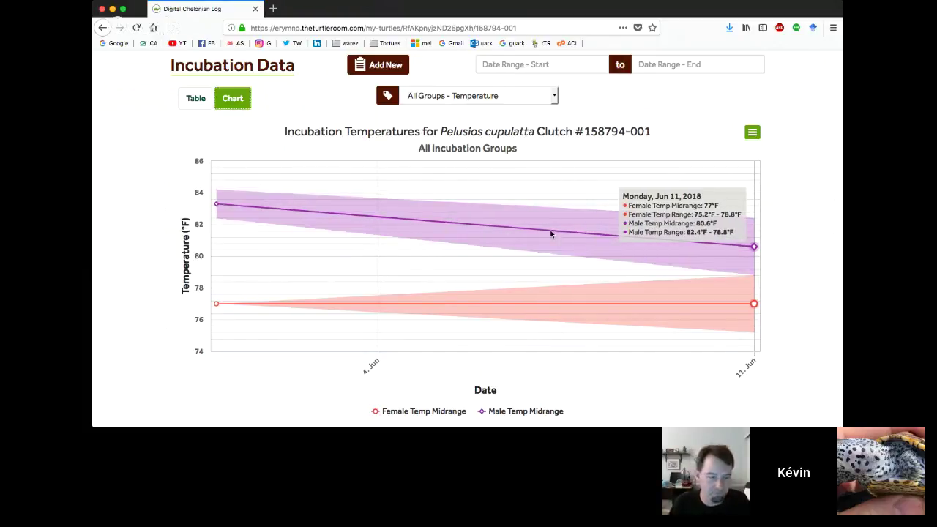
Switch the incubation chart to All Groups - Humidity and view the whole graph with its legend.
left_click(477, 98)
key("Down")
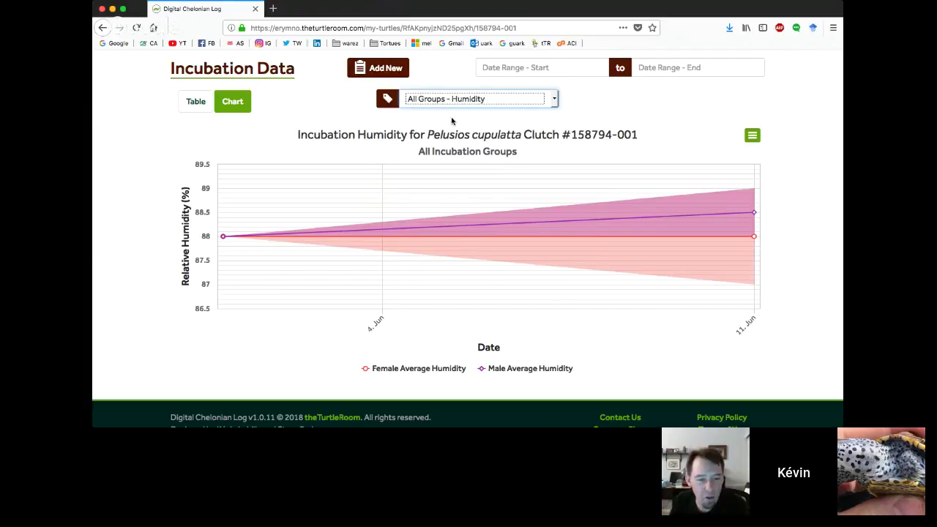
scroll(451, 120, "down", 1)
scroll(452, 120, "down", 1)
Hide and restore the Male and Female Average Humidity series in turn to view each group separately.
left_click(506, 357)
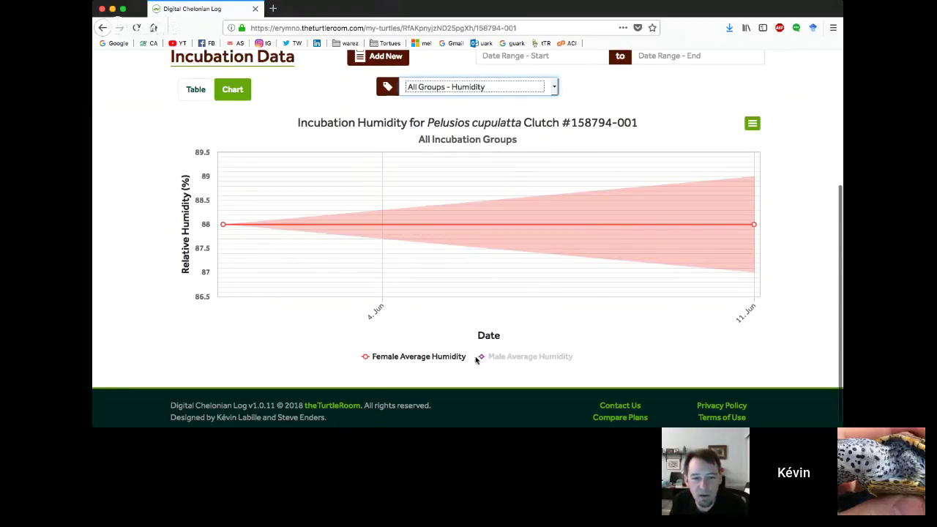
left_click(502, 358)
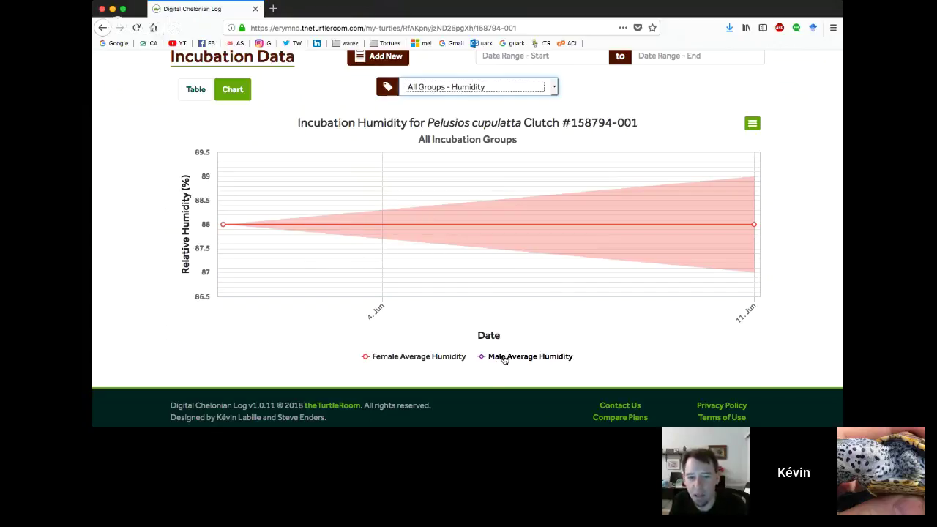
left_click(505, 359)
left_click(507, 360)
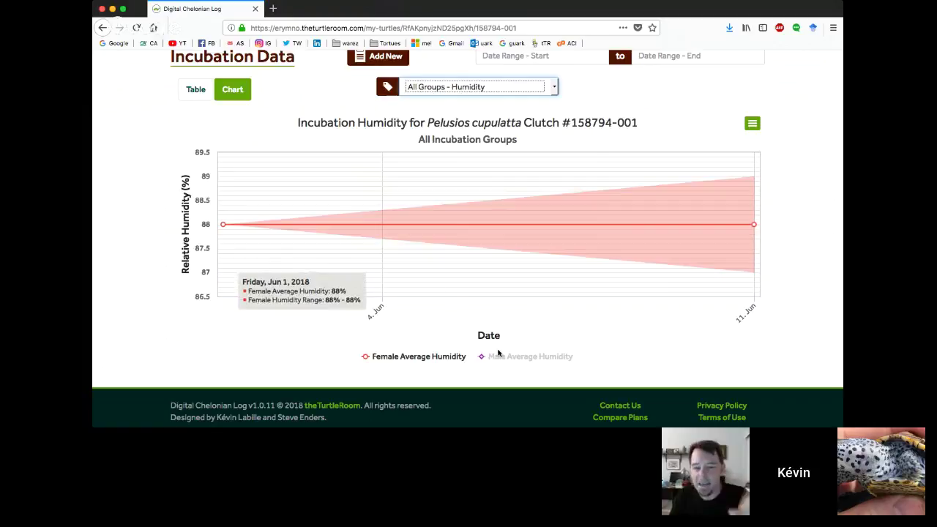
left_click(502, 357)
left_click(452, 358)
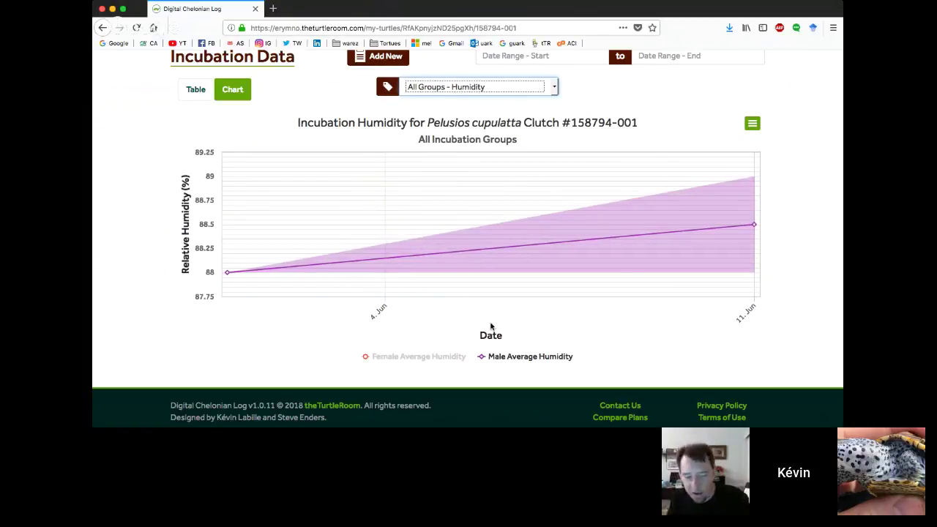
left_click(435, 357)
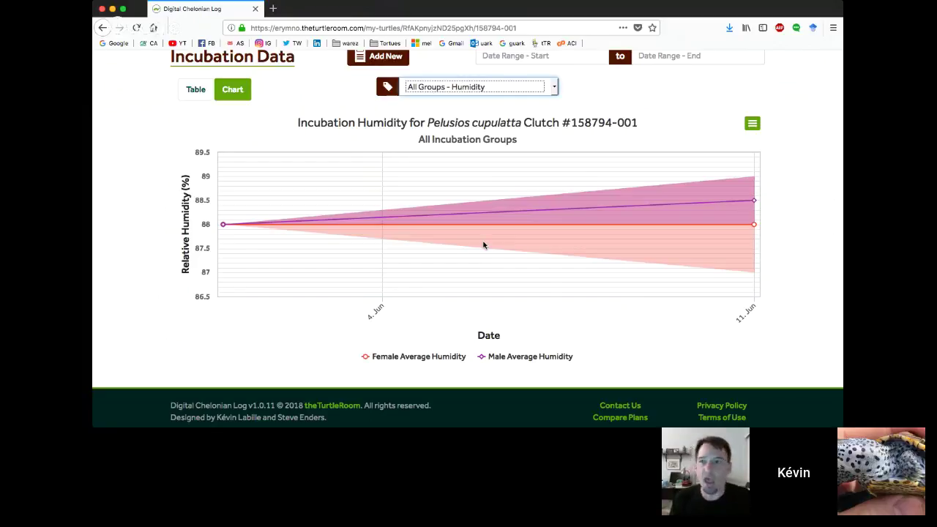
Switch the incubation chart back to All Groups - Temperature.
key("Down")
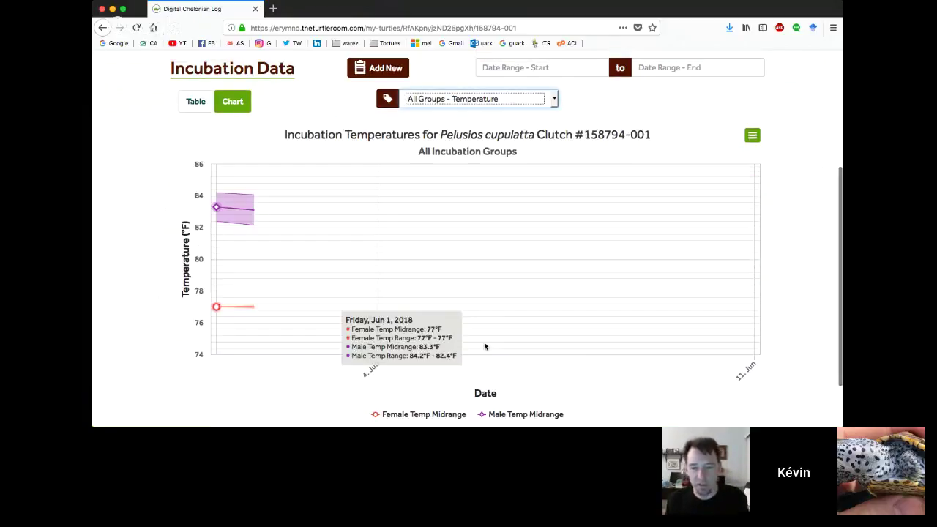
Switch the incubation chart to Single Group - Temp & Humidity and show incubation group 1 / Female.
scroll(505, 351, "down", 1)
scroll(476, 272, "up", 2)
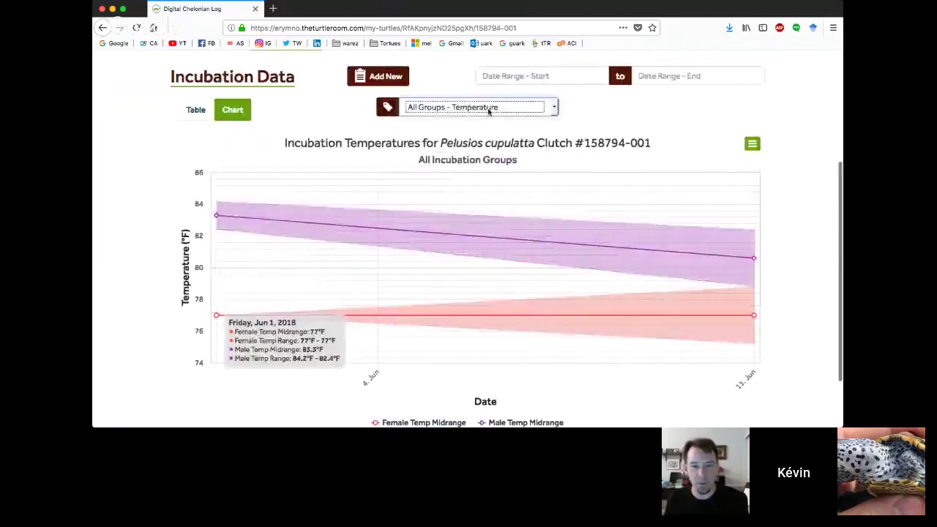
key("Down")
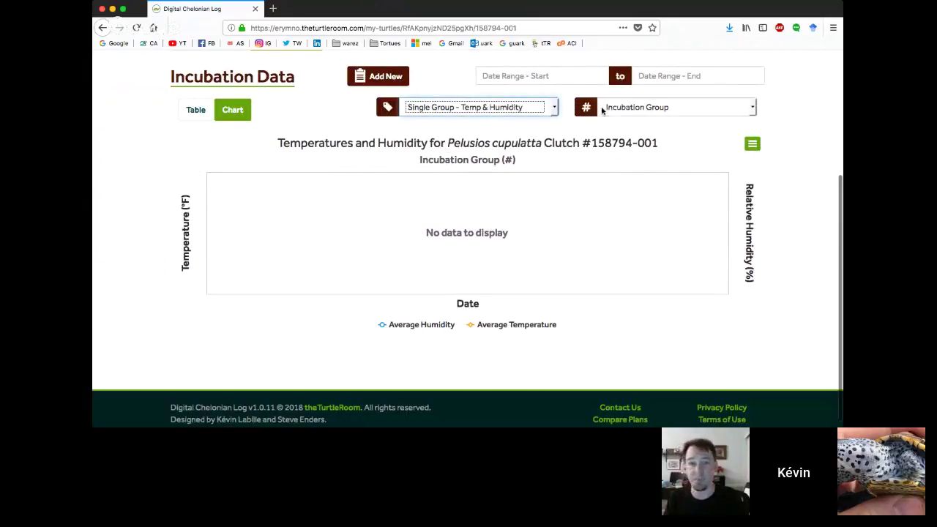
left_click(610, 114)
key("Down")
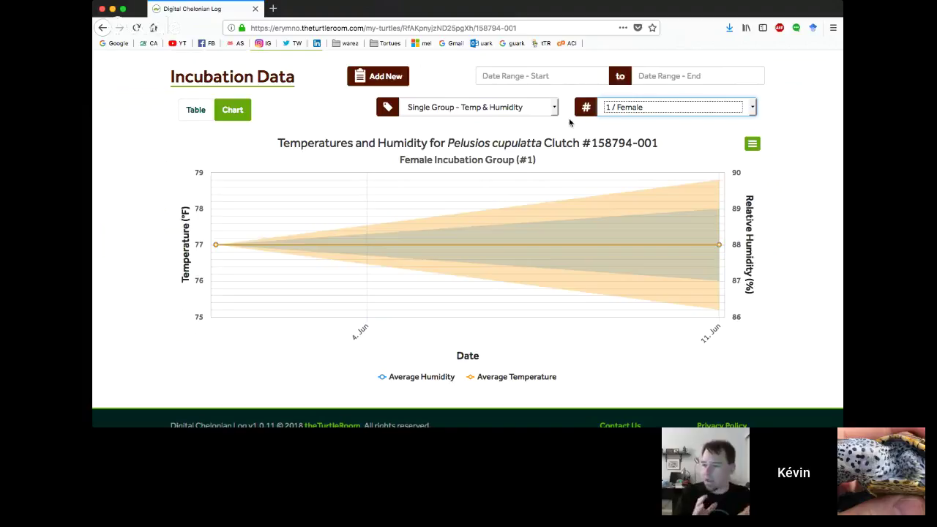
scroll(490, 138, "down", 1)
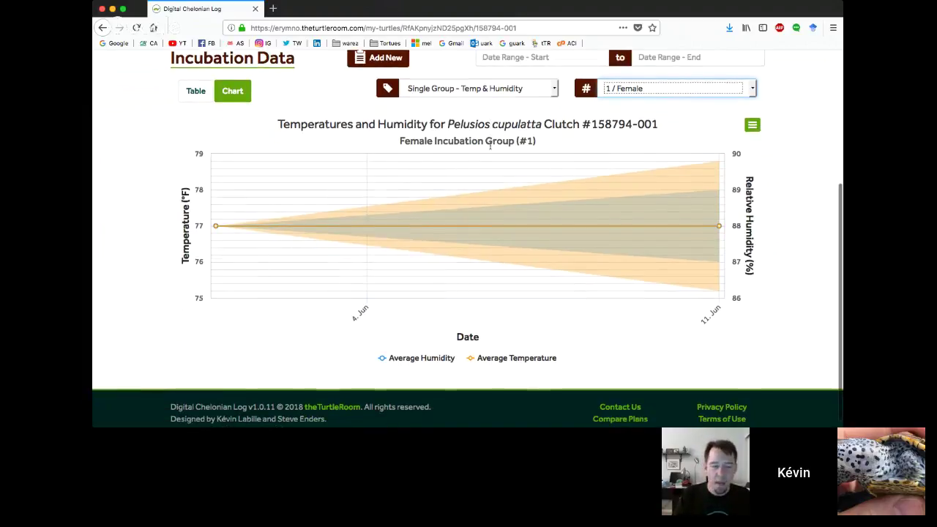
View the female group's temperature alone, view its humidity alone, and restore both series on the chart.
left_click(422, 359)
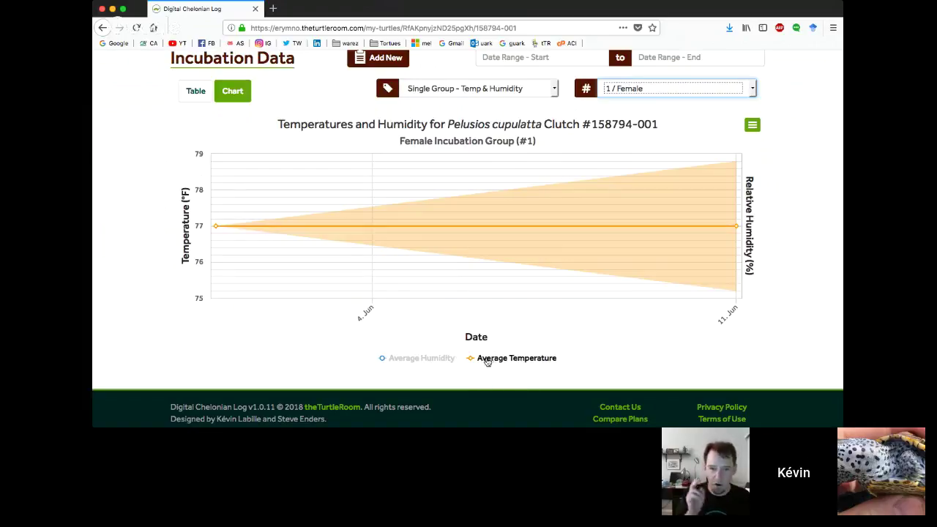
left_click(485, 358)
left_click(429, 358)
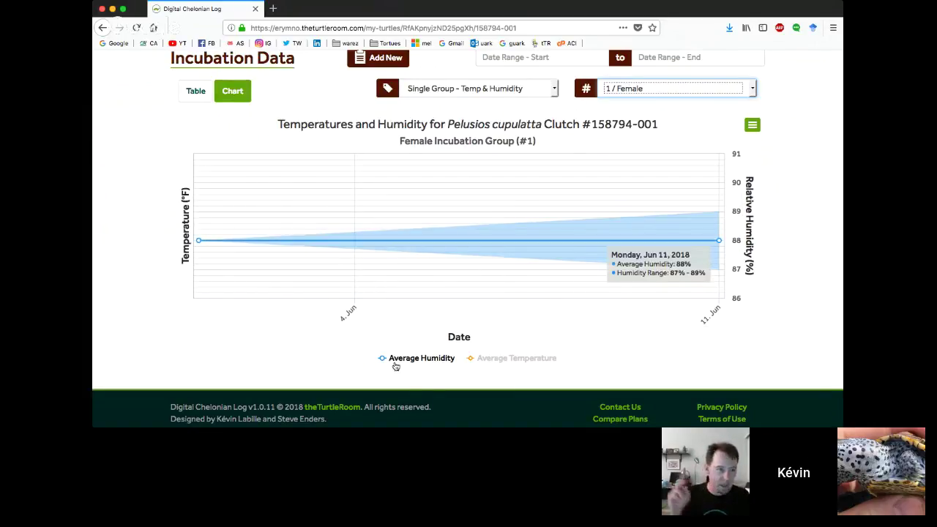
left_click(505, 358)
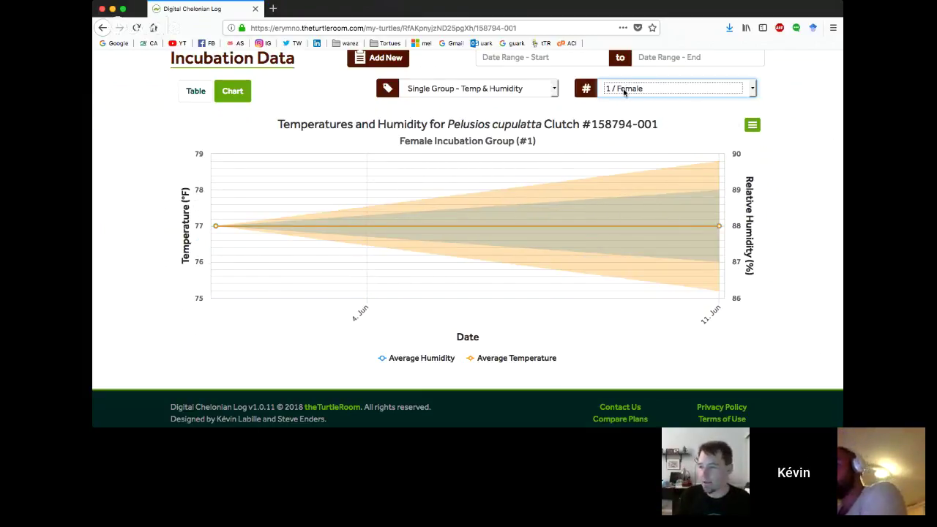
Switch the chart to incubation group 2 / Male and isolate its Average Humidity and Average Temperature series in turn.
key("Down")
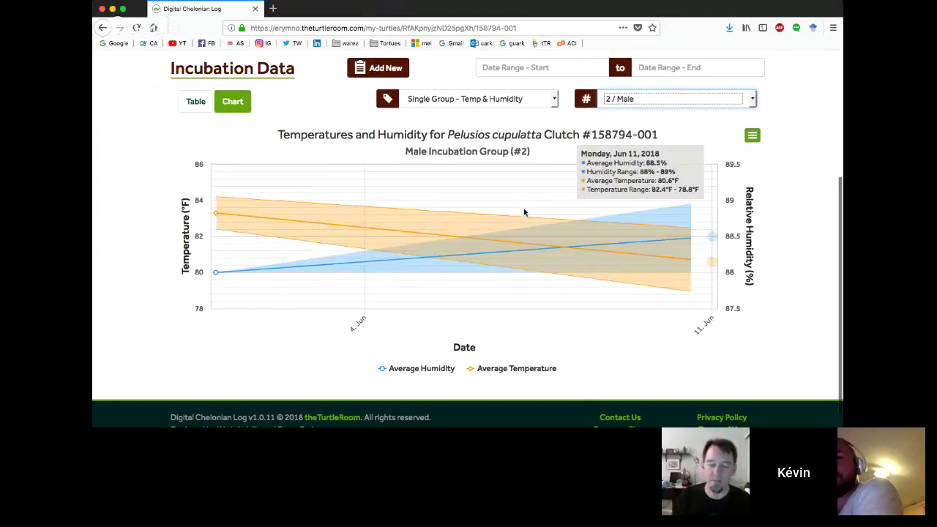
left_click(506, 368)
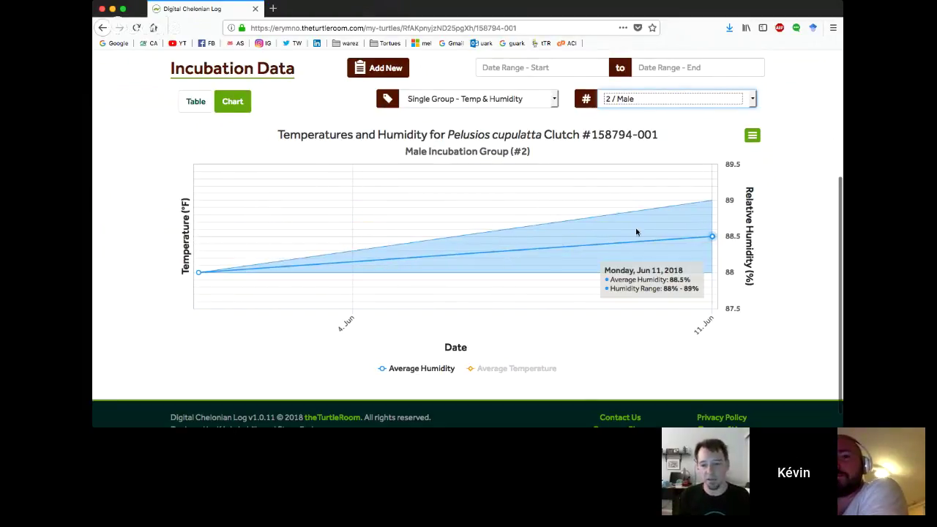
left_click(425, 368)
left_click(505, 368)
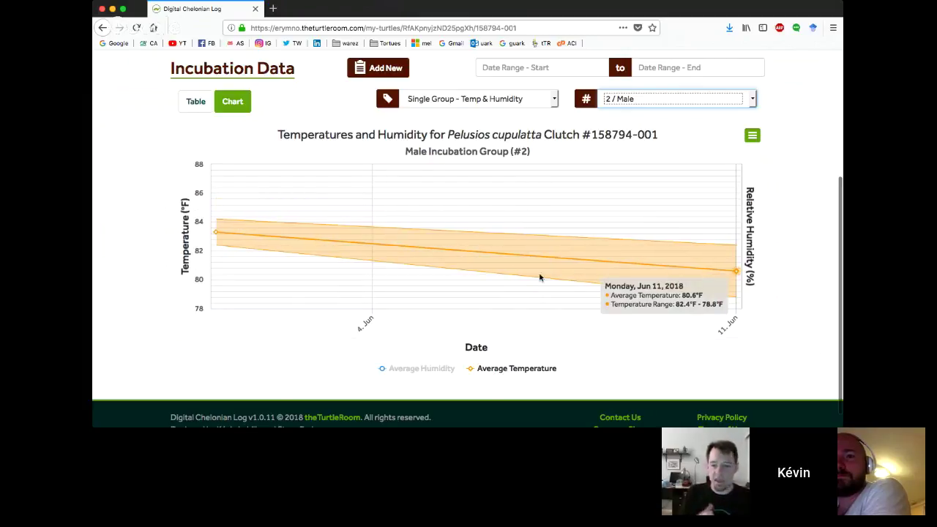
Return from the clutch to turtle #158794 and show its health record.
scroll(579, 210, "up", 4)
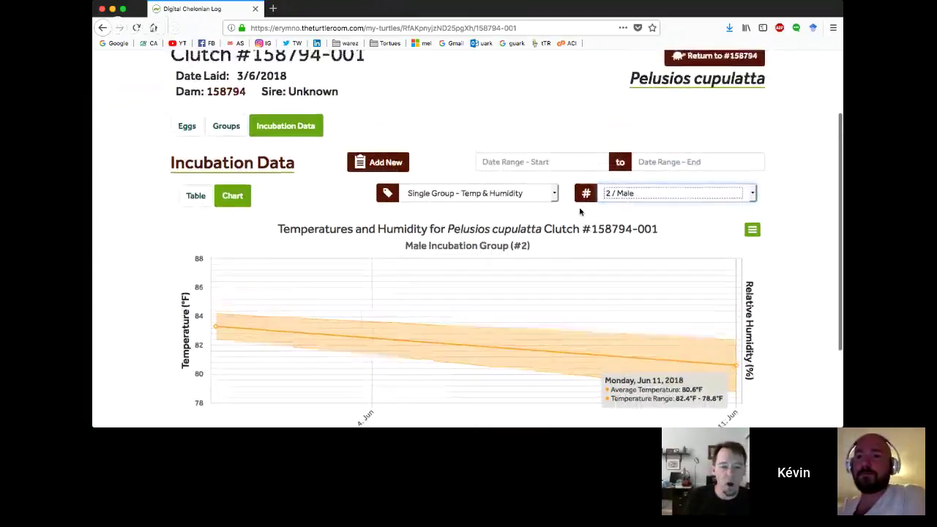
scroll(695, 103, "up", 2)
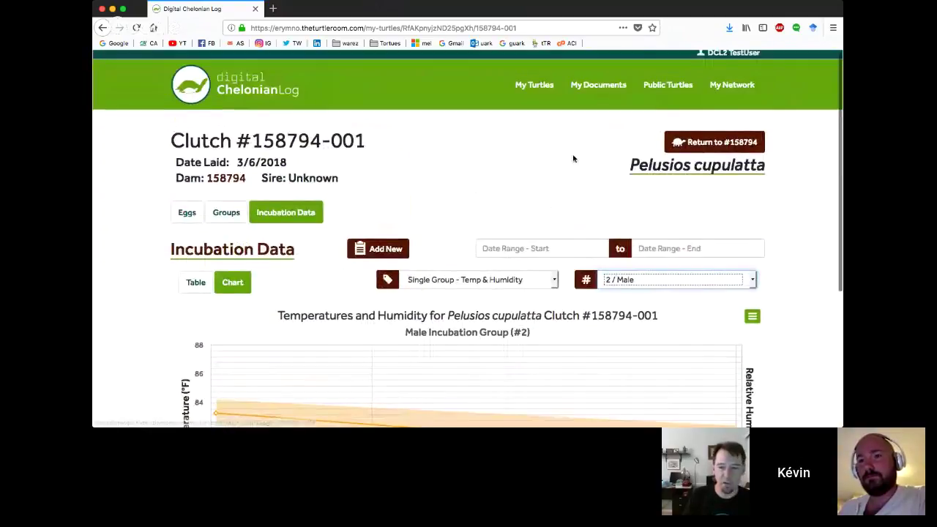
left_click(687, 148)
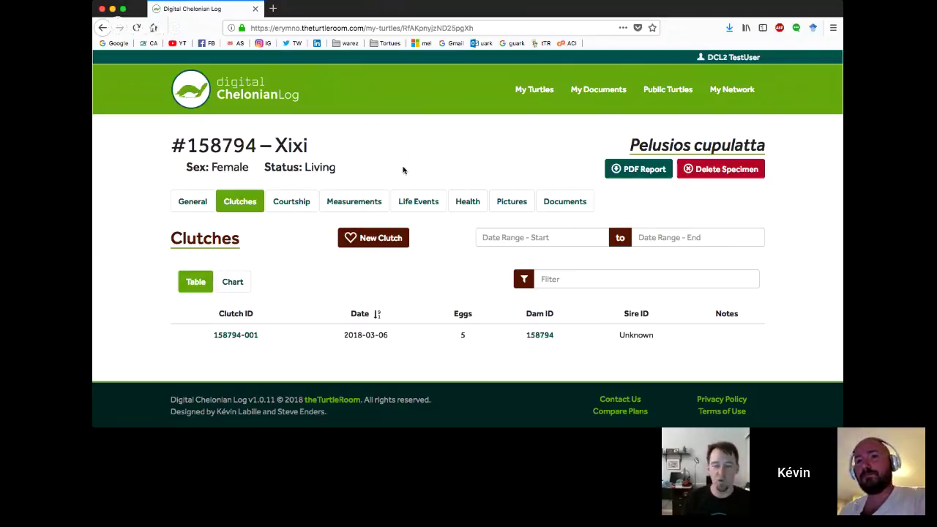
left_click(467, 202)
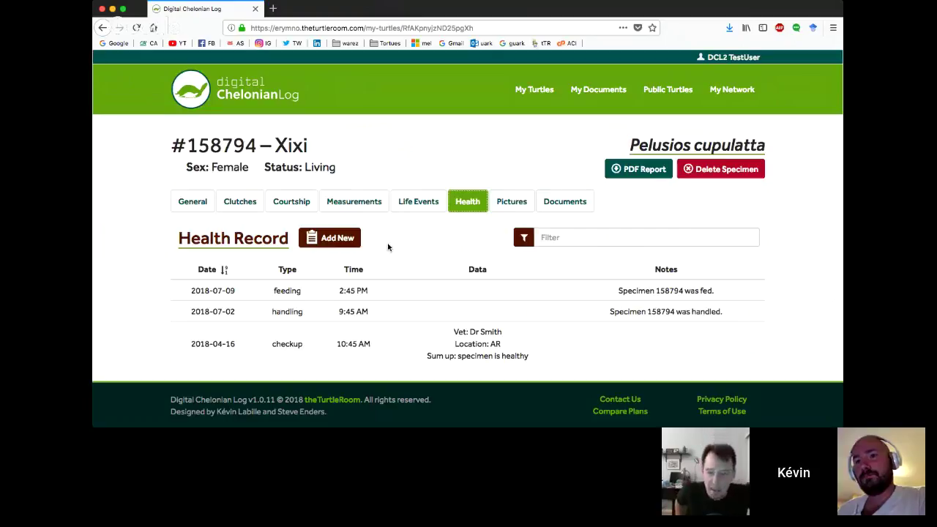
Start a new health record for turtle #158794 with type Soaking and date 08/01/2018.
left_click(335, 246)
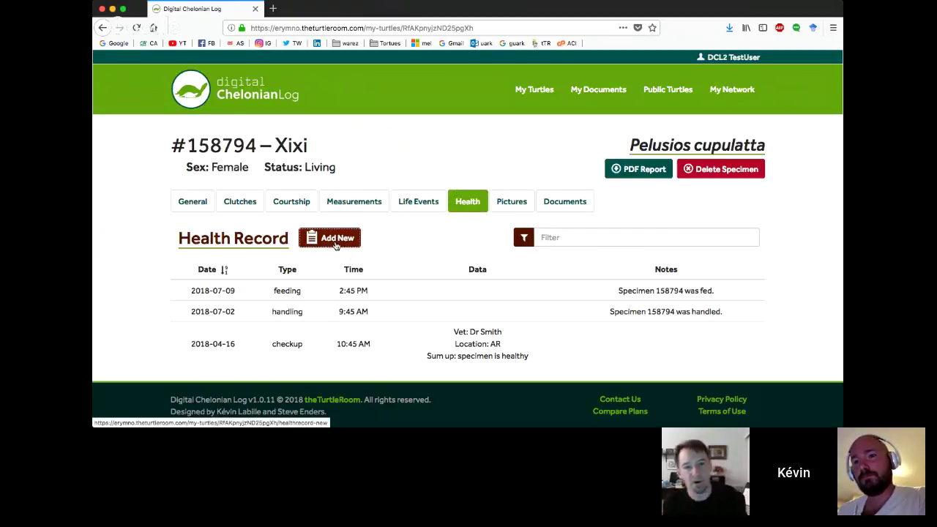
scroll(366, 243, "down", 1)
left_click(293, 245)
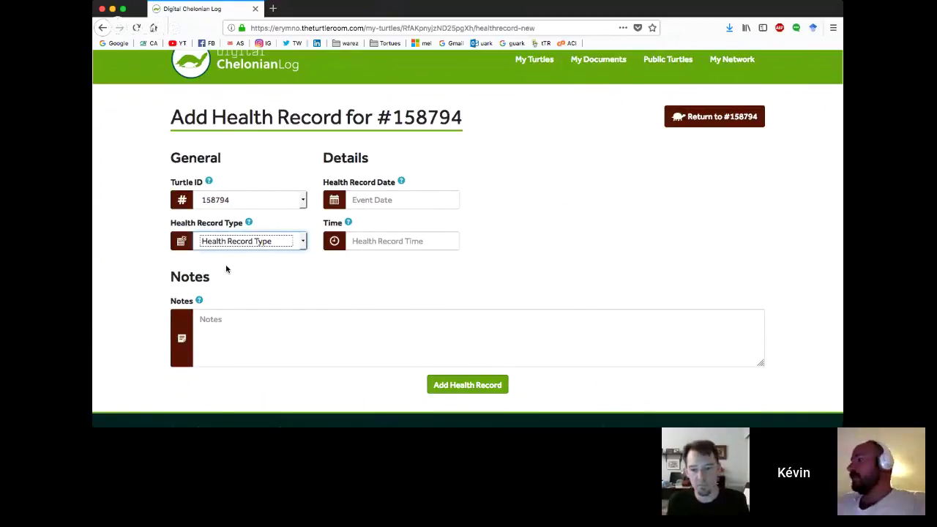
left_click(226, 270)
left_click(376, 199)
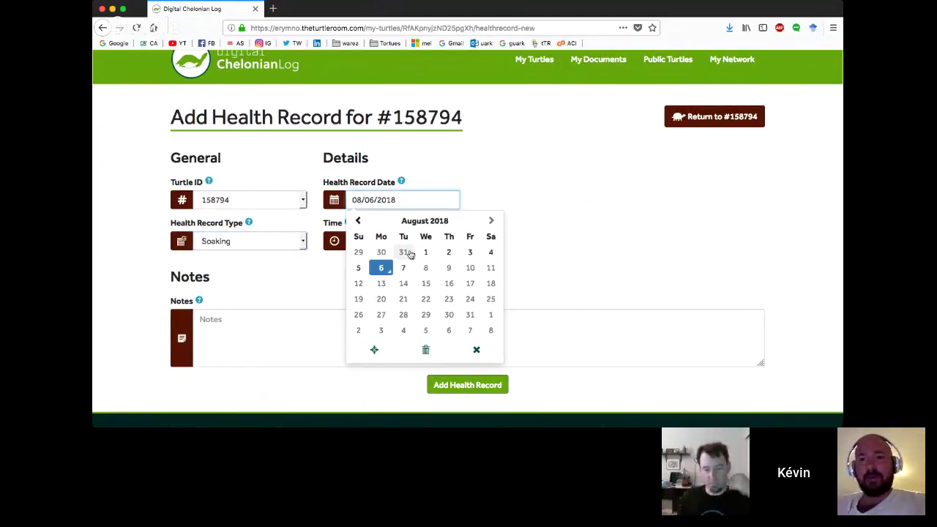
left_click(425, 251)
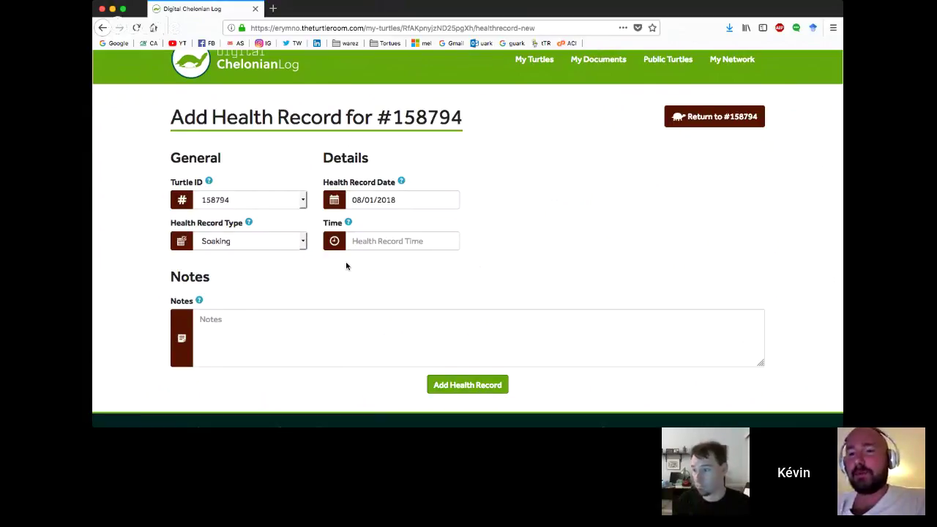
Set the soaking record's time to 04:30 PM.
scroll(419, 257, "down", 2)
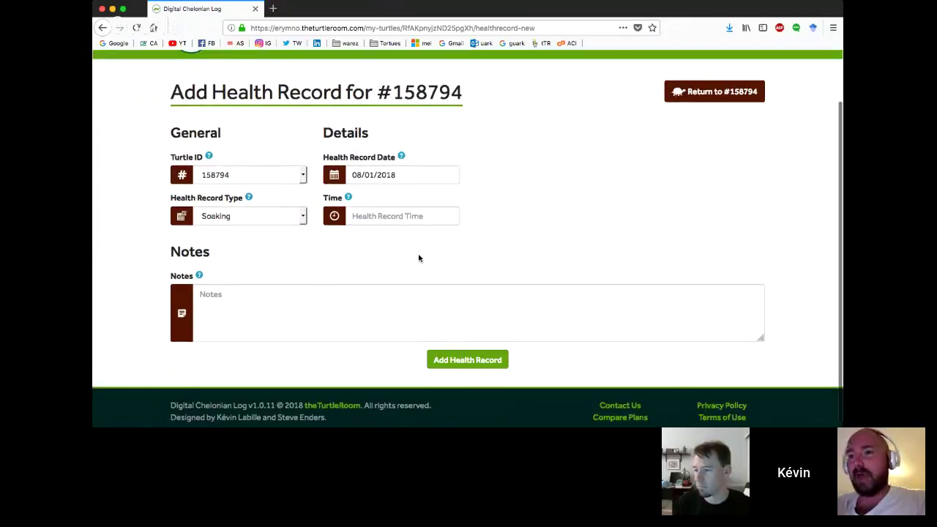
scroll(419, 257, "up", 3)
scroll(418, 258, "up", 1)
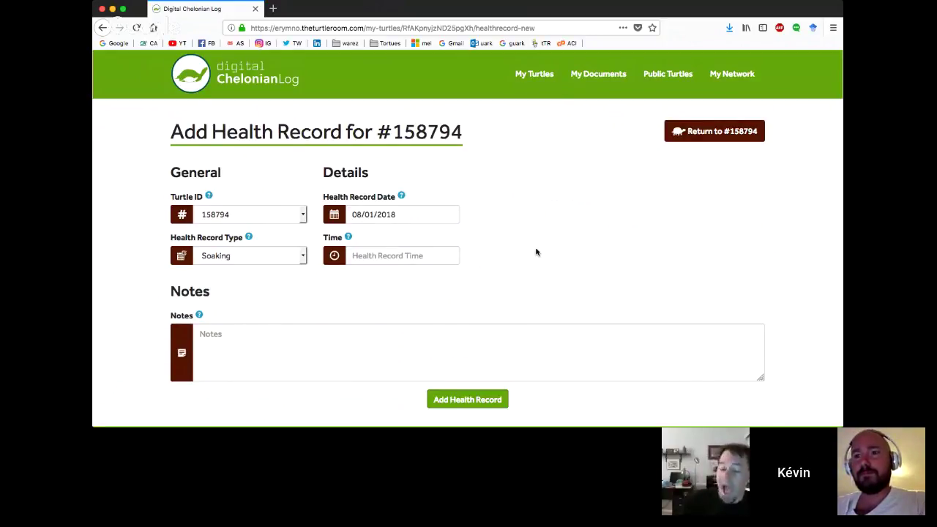
left_click(378, 255)
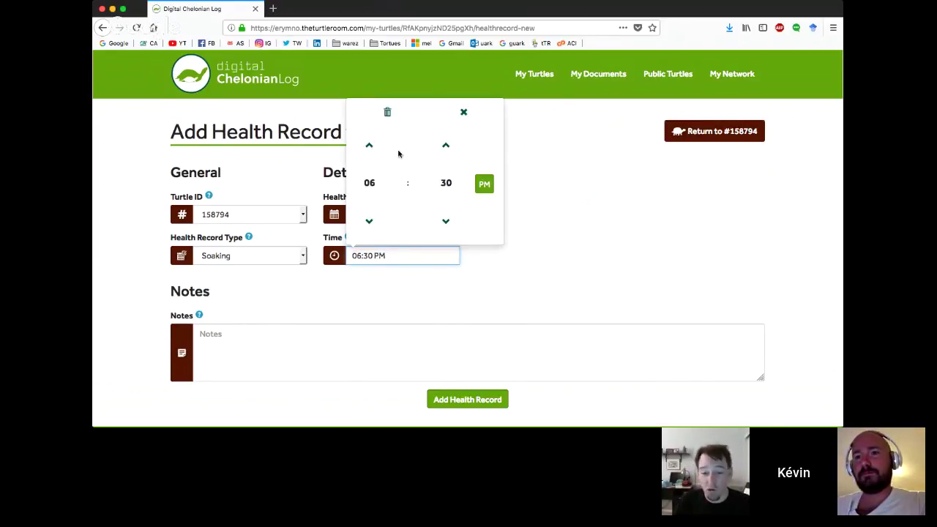
left_click(368, 223)
left_click(369, 222)
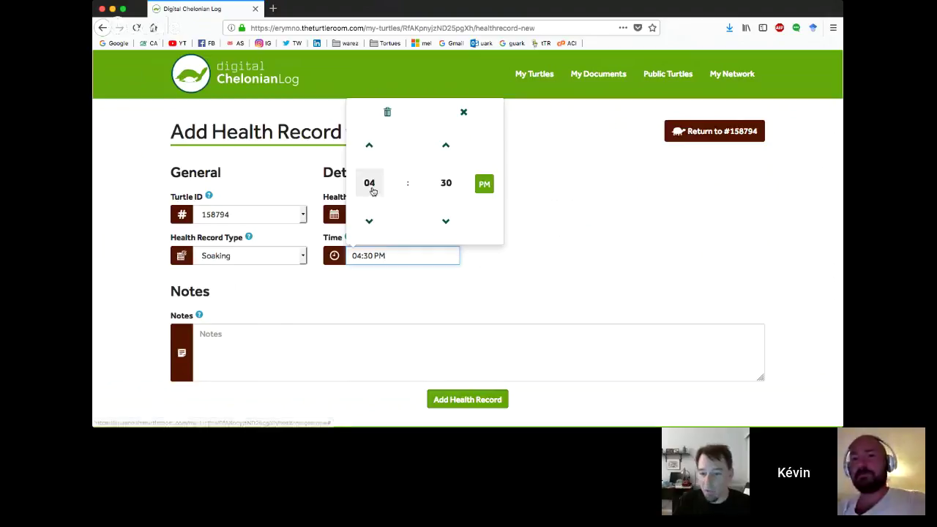
left_click(527, 279)
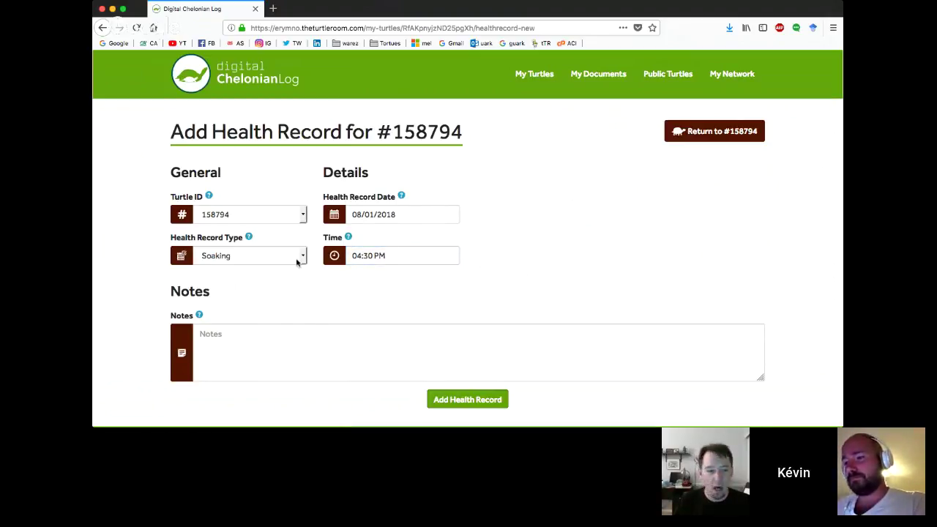
Add the soaking record with blank notes and return to the turtle's health record list to review the entry.
left_click(260, 337)
scroll(403, 295, "down", 1)
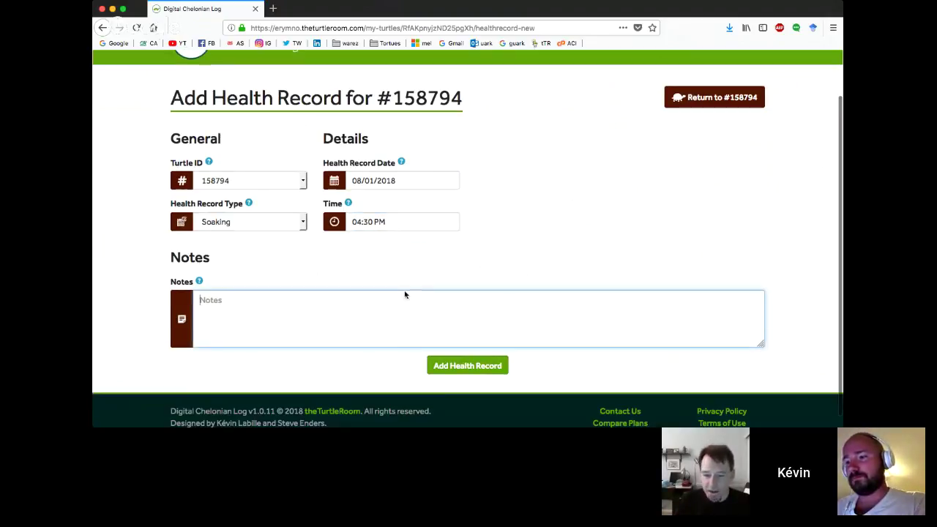
left_click(452, 371)
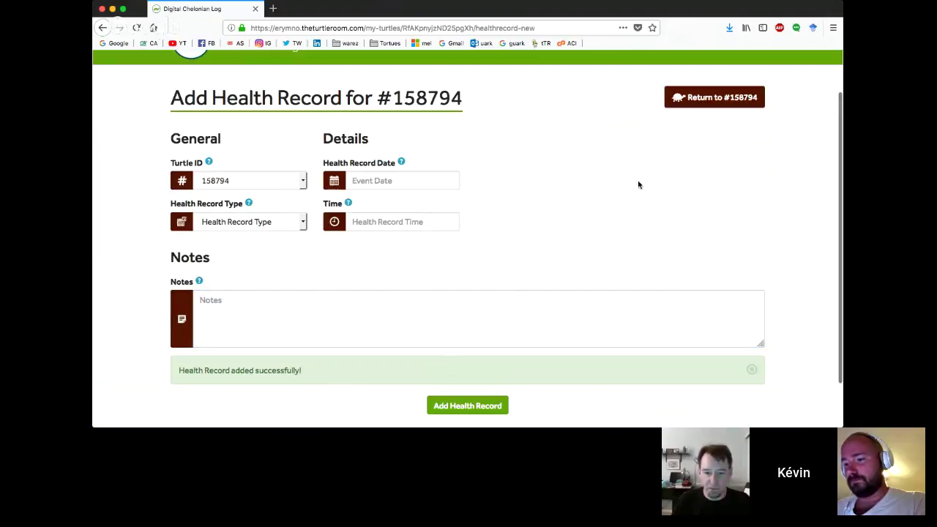
left_click(741, 97)
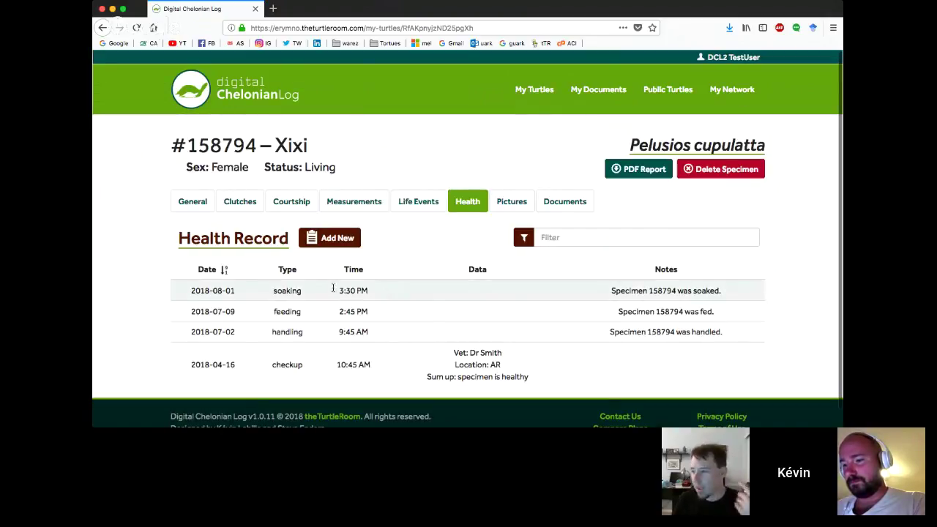
left_click_drag(270, 292, 437, 295)
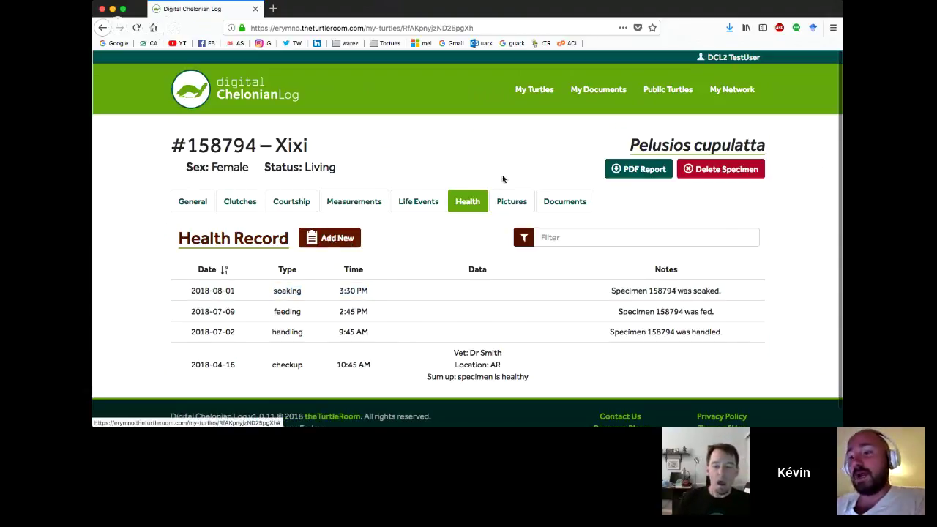
scroll(519, 158, "down", 1)
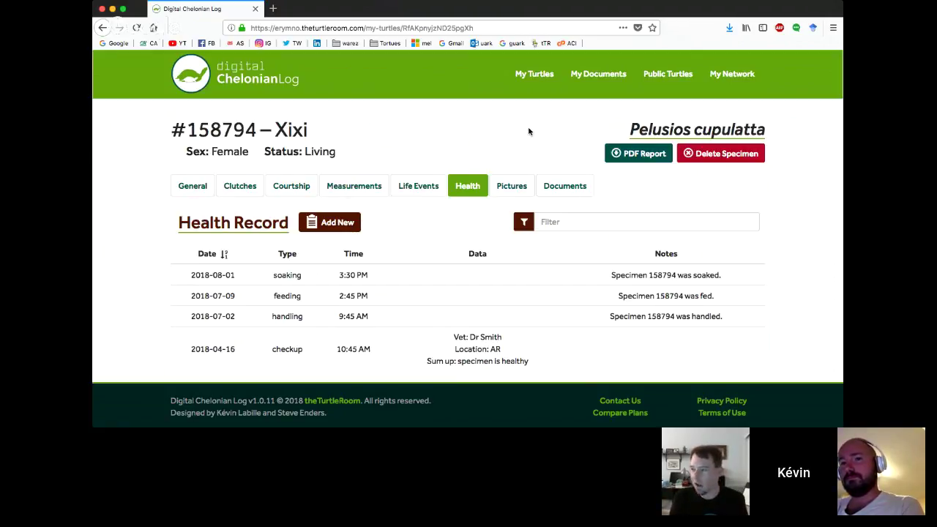
Examine the new health record form's fields for Condition healed, Condition detected and Vet checkup, and return to the turtle without adding a record.
left_click(341, 227)
left_click(291, 259)
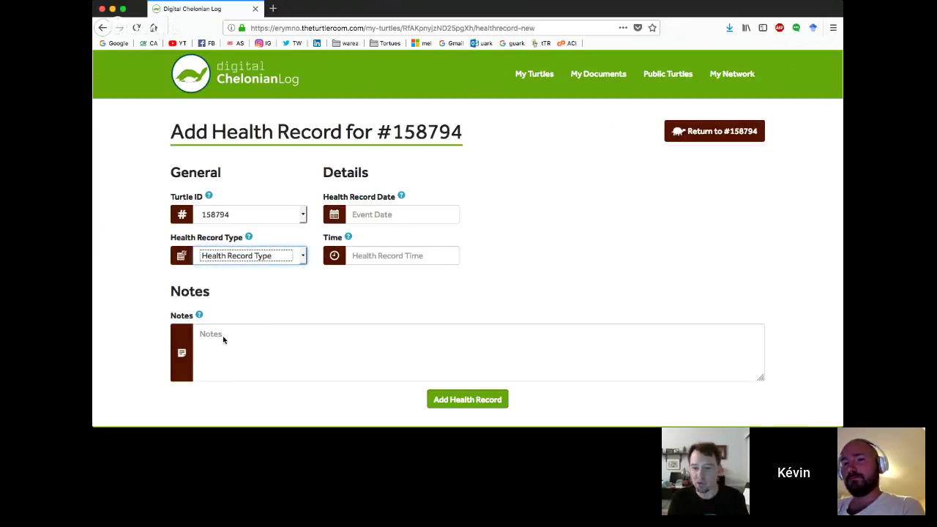
left_click(286, 273)
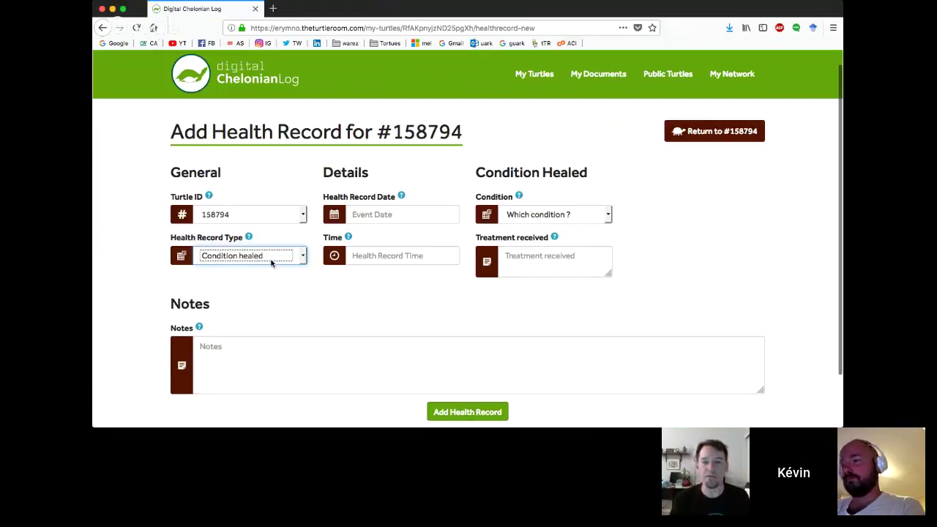
key("Up")
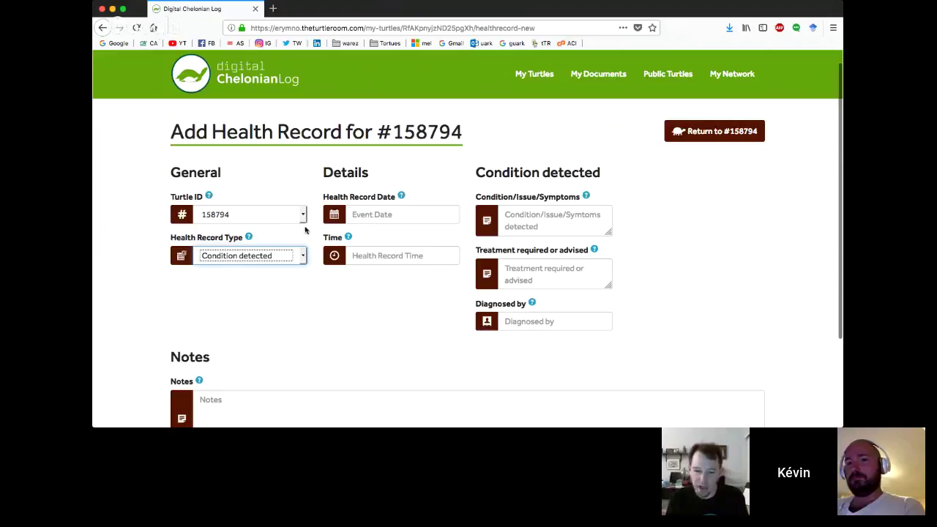
key("Up")
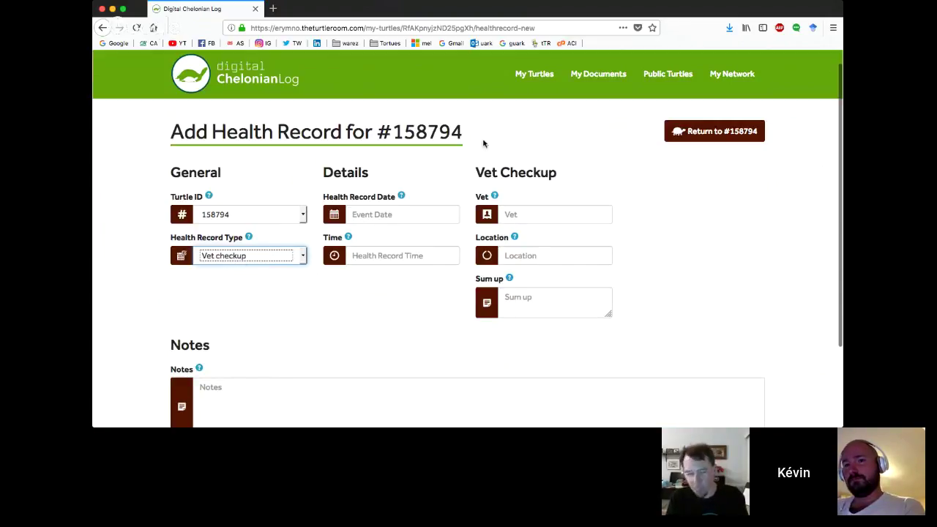
left_click(670, 131)
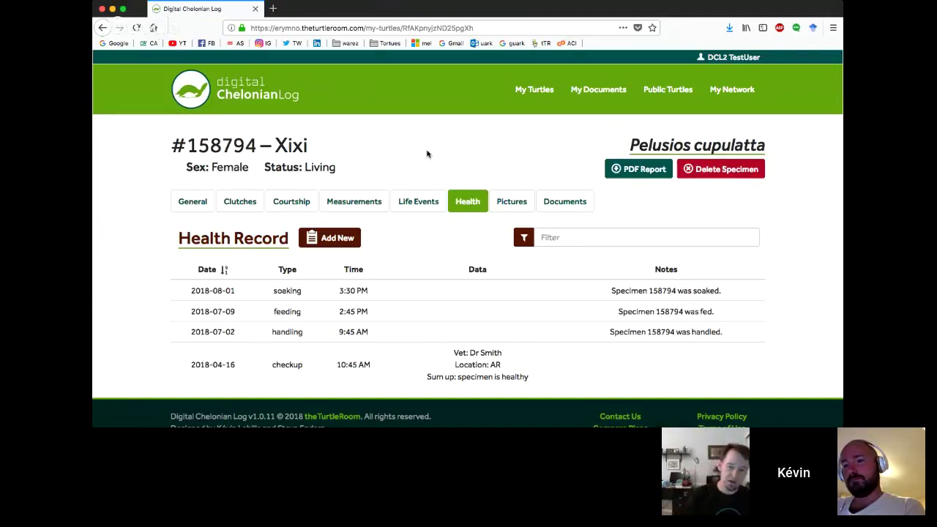
Show the turtle's clutches and open clutch 158794-001.
left_click(258, 199)
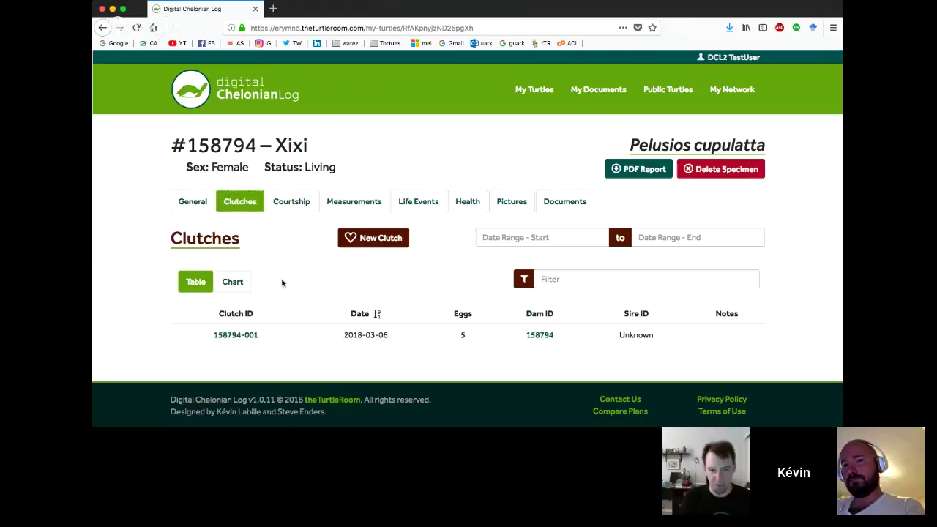
left_click(235, 336)
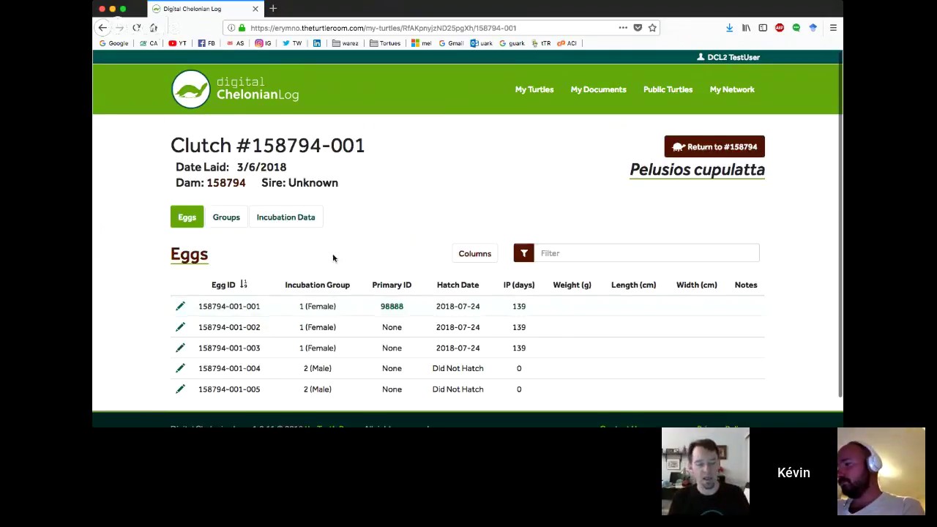
Look over the clutch's egg list and open the general record of turtle Xixi from My Turtles.
scroll(333, 258, "down", 1)
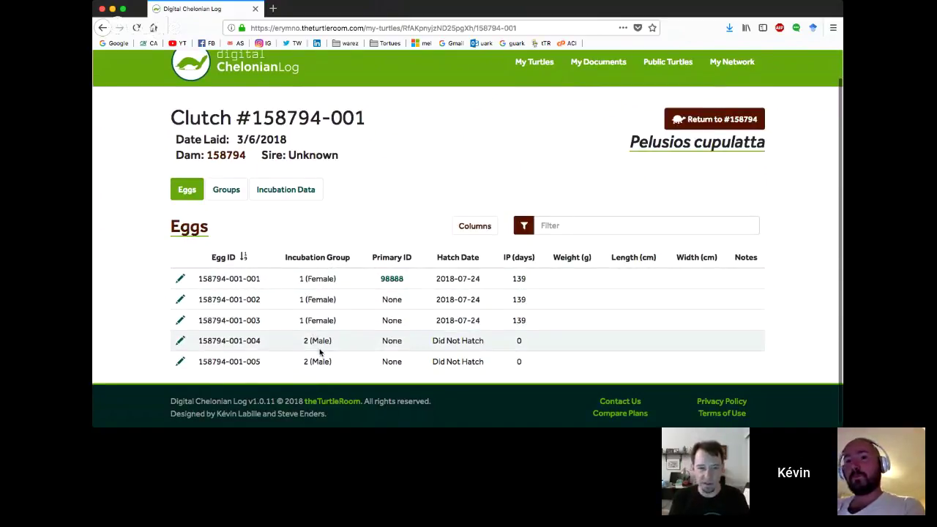
scroll(427, 190, "up", 1)
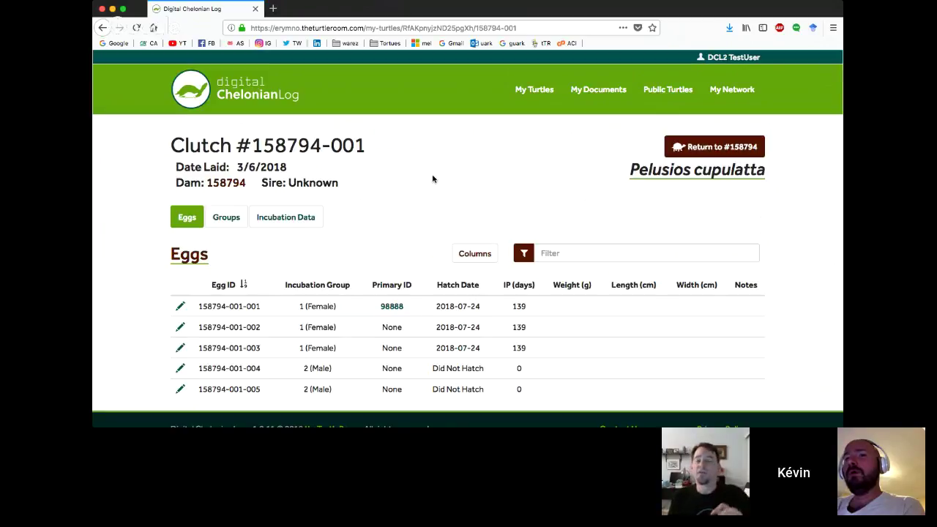
left_click(524, 94)
scroll(417, 212, "down", 1)
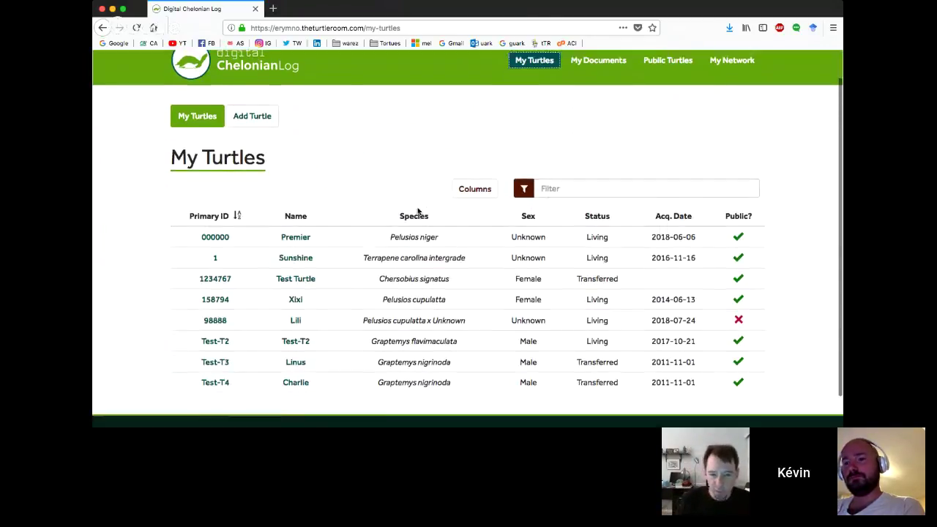
scroll(418, 211, "down", 1)
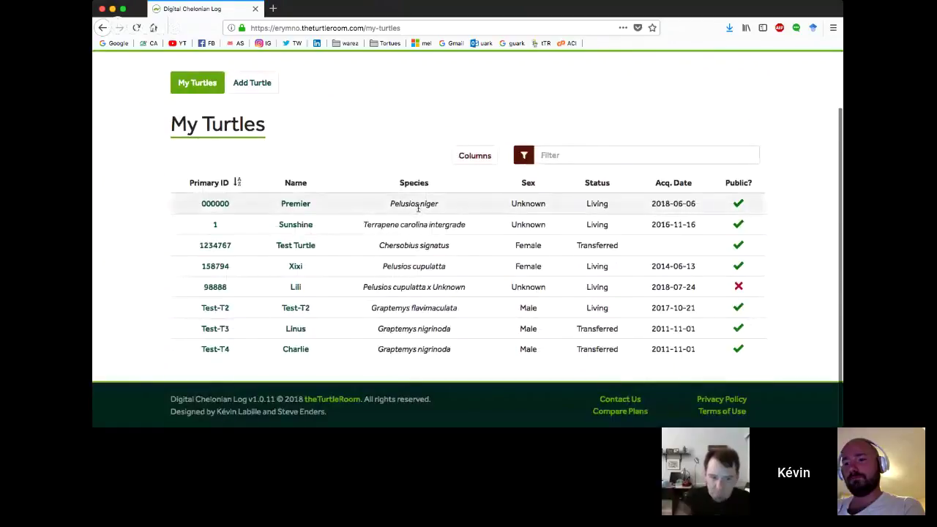
left_click(295, 267)
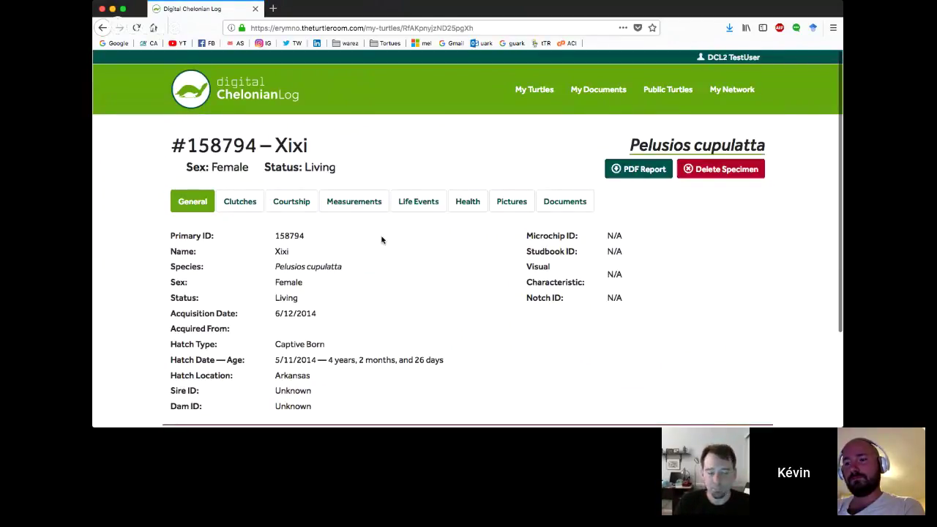
scroll(381, 239, "down", 3)
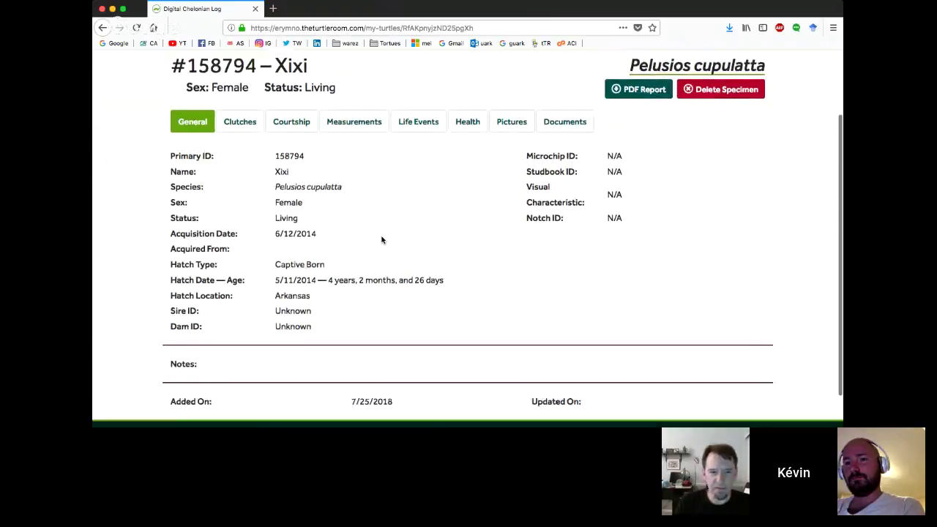
scroll(381, 239, "up", 3)
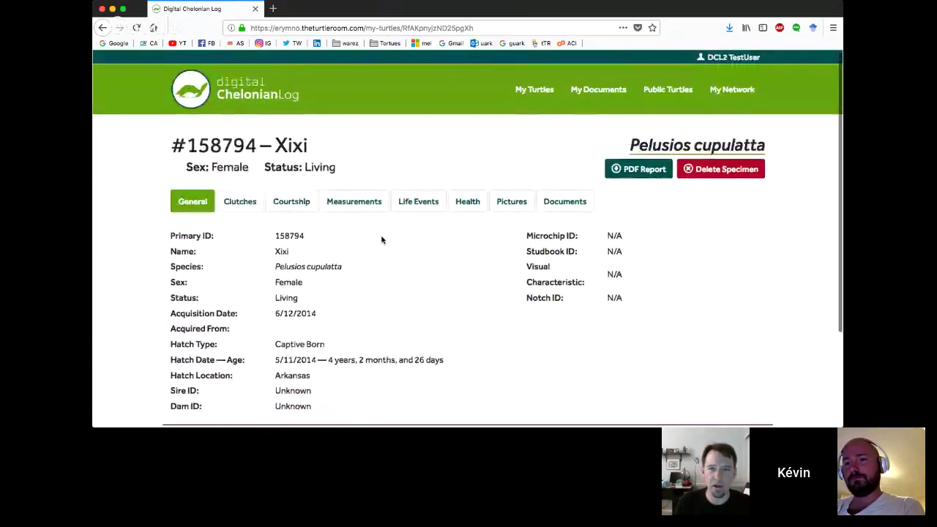
Show Xixi's life events and review the full event history down to the oldest entry.
left_click(404, 203)
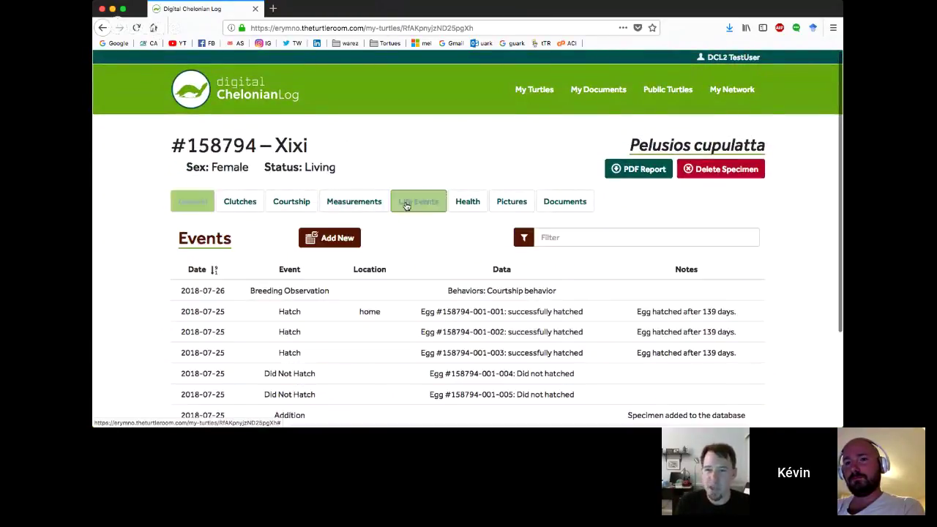
scroll(387, 236, "down", 2)
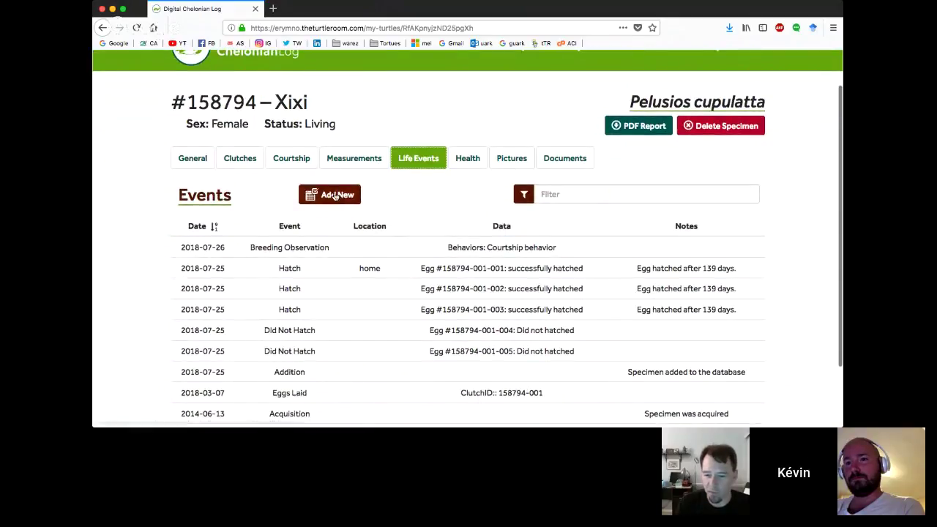
scroll(421, 244, "down", 2)
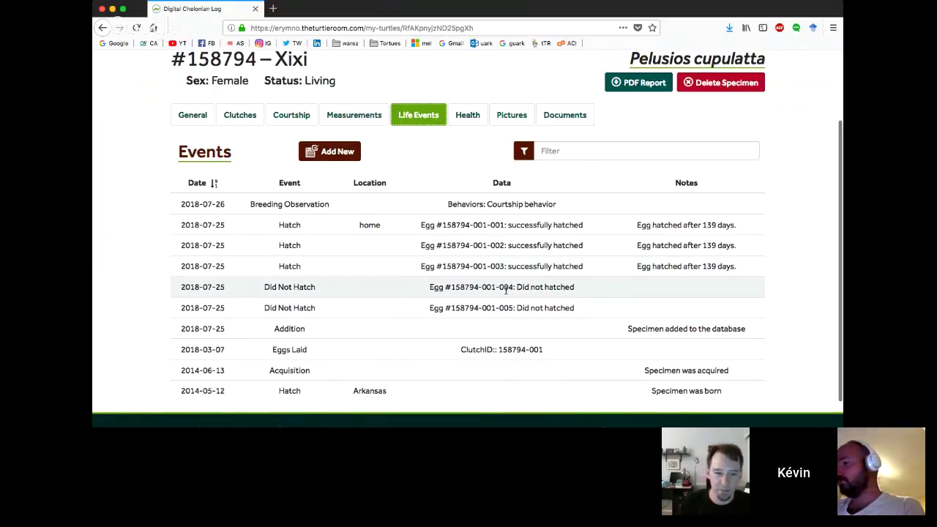
scroll(502, 327, "down", 1)
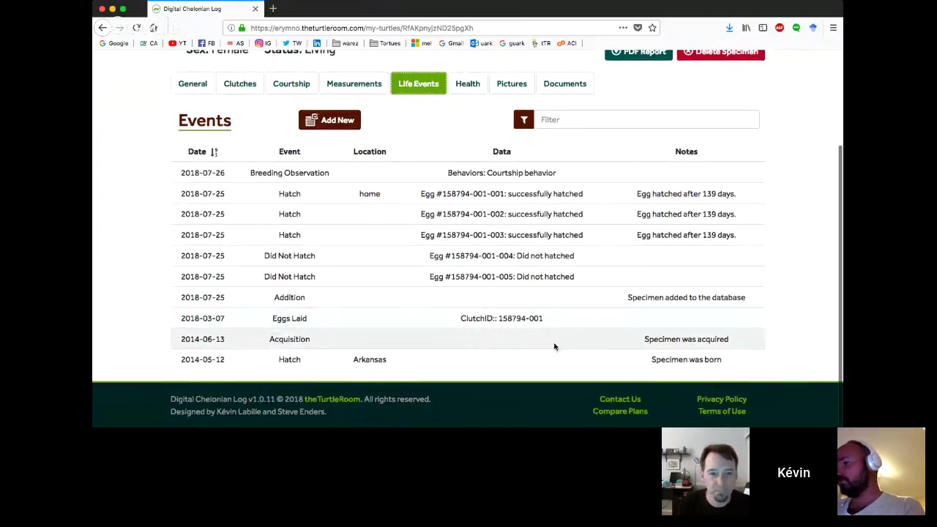
scroll(600, 241, "up", 3)
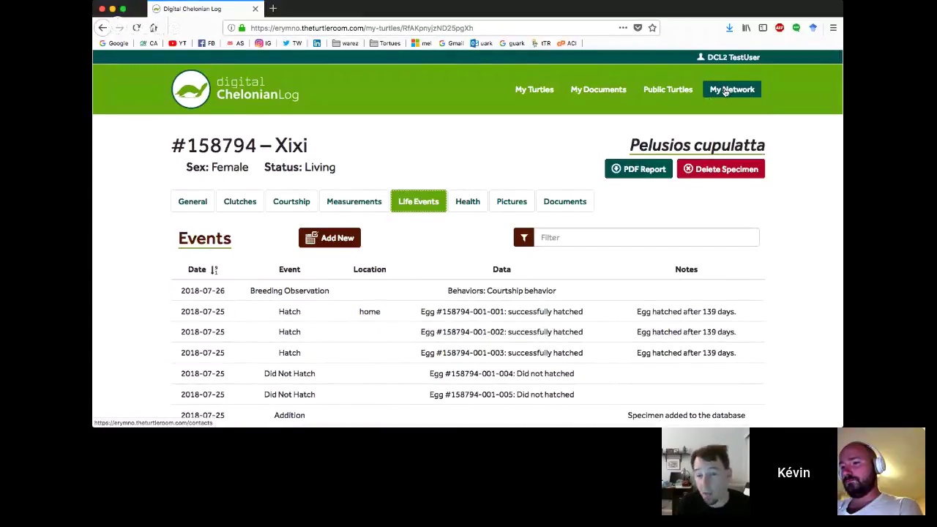
Open My Network and look over the user search fields for profiles and public turtles.
left_click(735, 92)
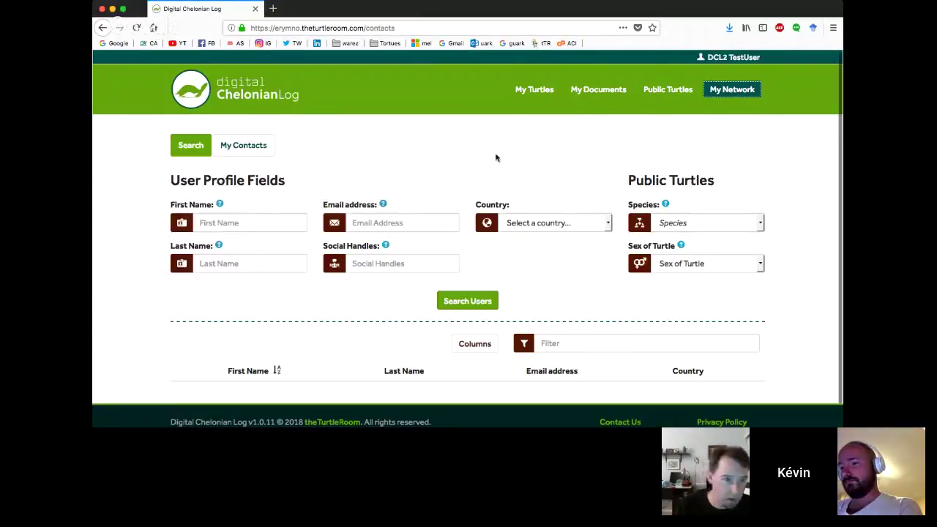
scroll(469, 150, "down", 1)
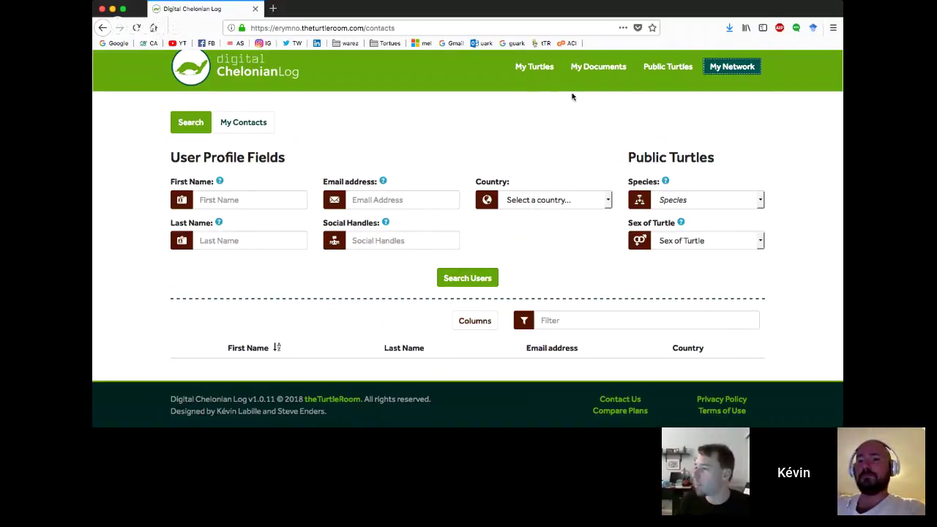
scroll(571, 94, "up", 1)
Open the account's own profile and review its fields down to the search privacy options.
left_click(741, 57)
left_click(732, 74)
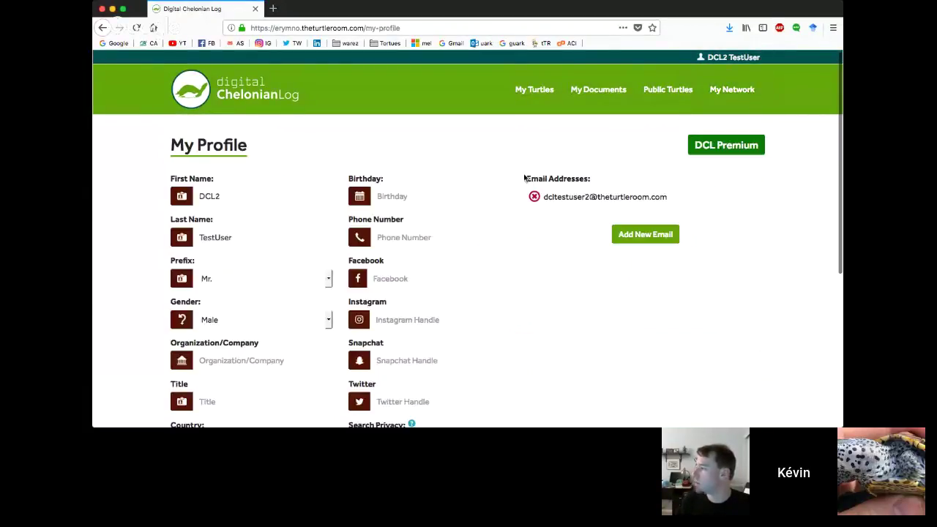
scroll(516, 190, "down", 2)
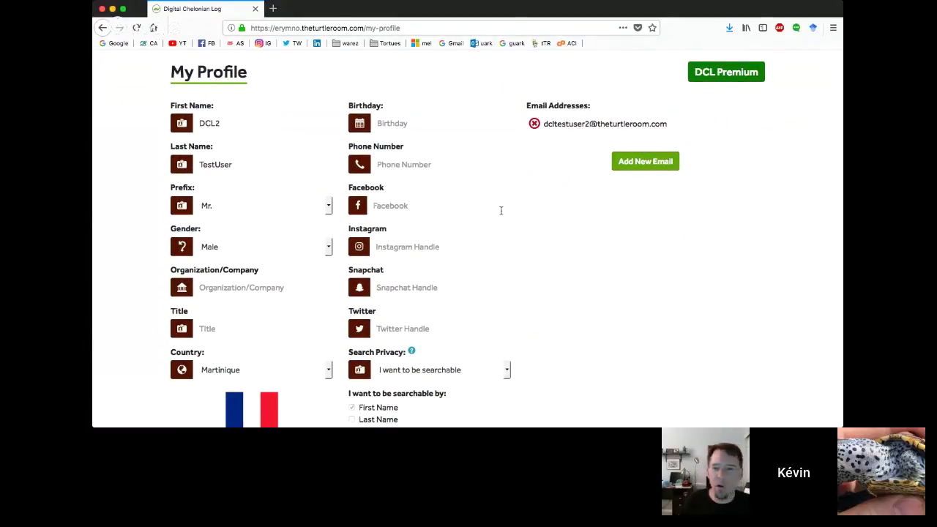
scroll(501, 211, "up", 1)
scroll(502, 213, "up", 1)
scroll(502, 213, "down", 5)
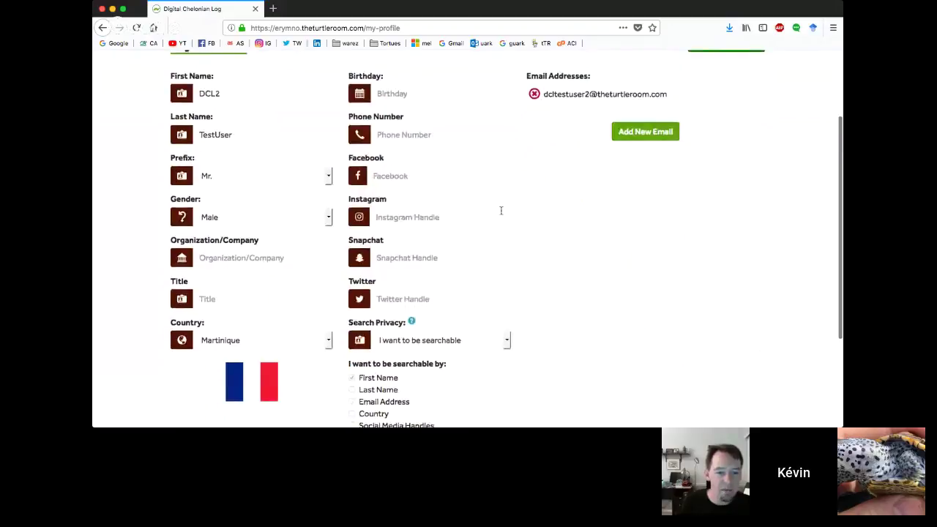
scroll(525, 224, "down", 1)
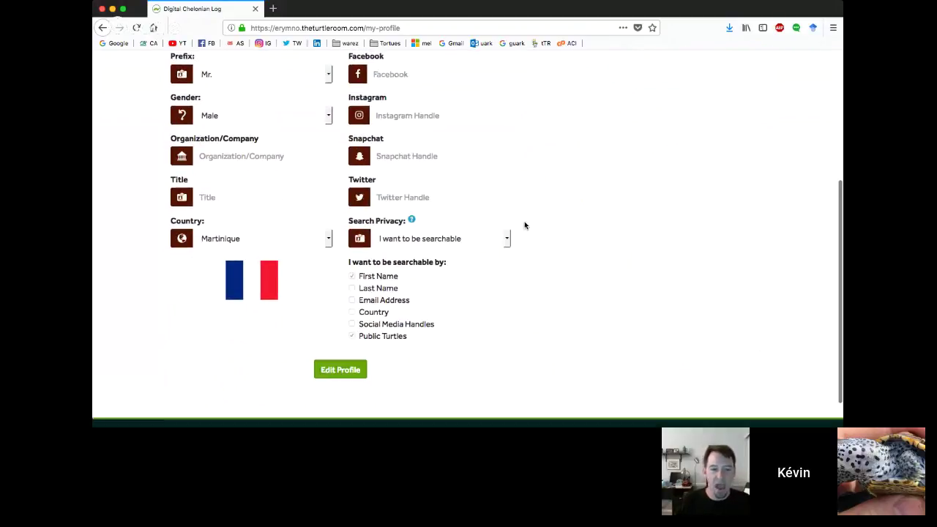
Edit the profile, keep Search Privacy at "I want to be searchable" by First Name and Public Turtles, and save.
left_click(328, 374)
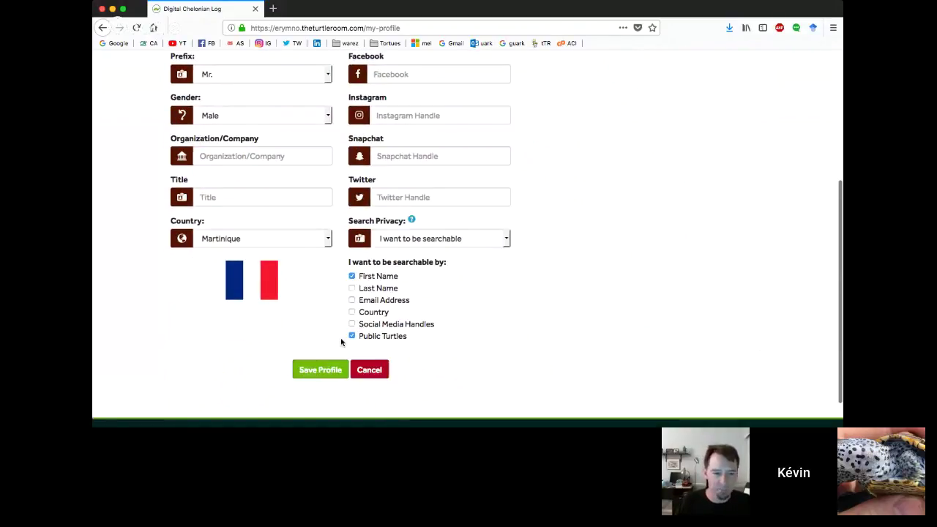
left_click(450, 243)
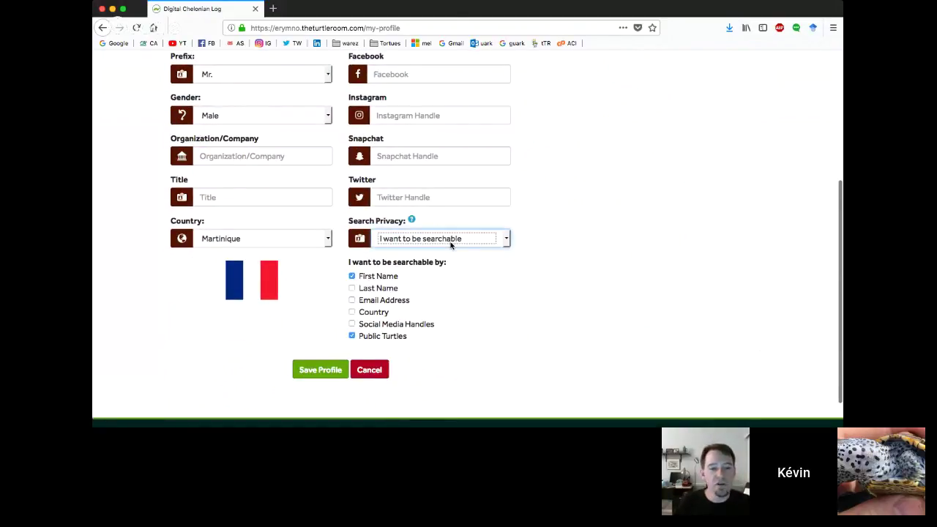
left_click(322, 370)
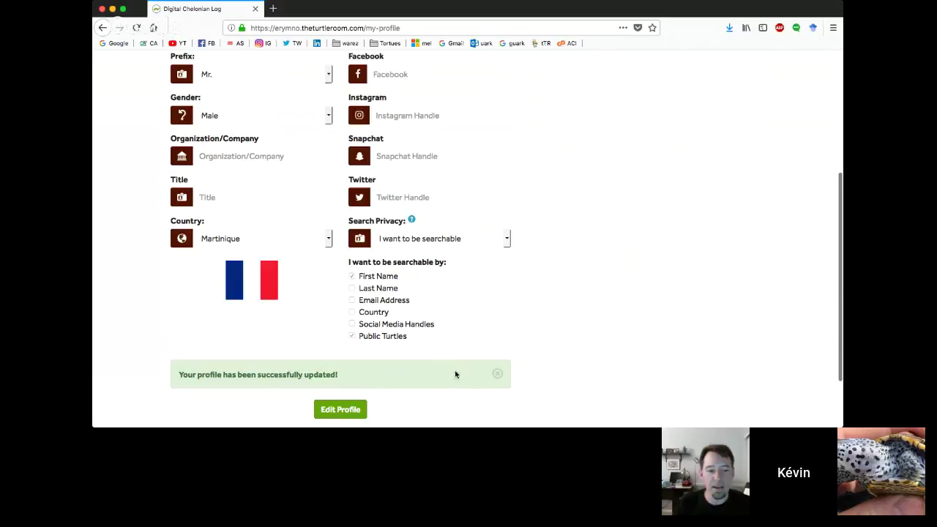
left_click(498, 375)
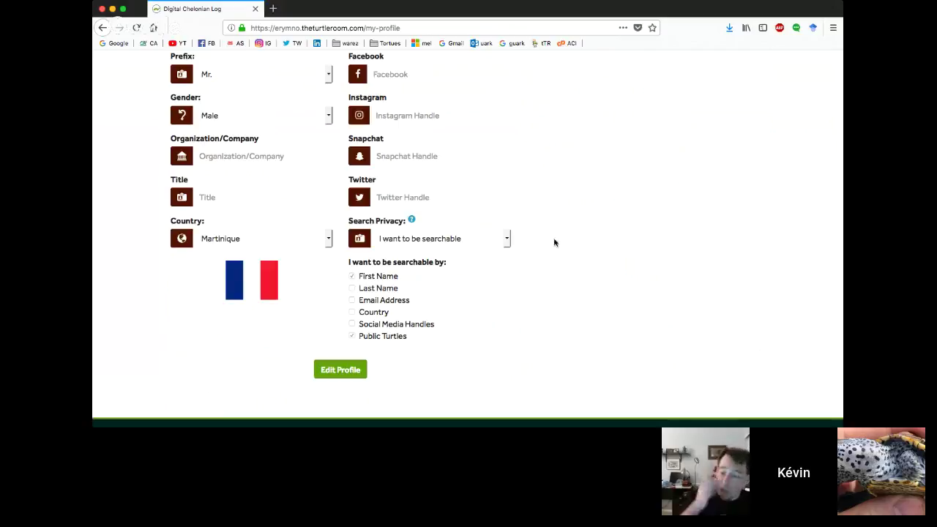
Return to My Network and search for users with first name "DCL".
scroll(607, 186, "up", 1)
scroll(608, 186, "up", 5)
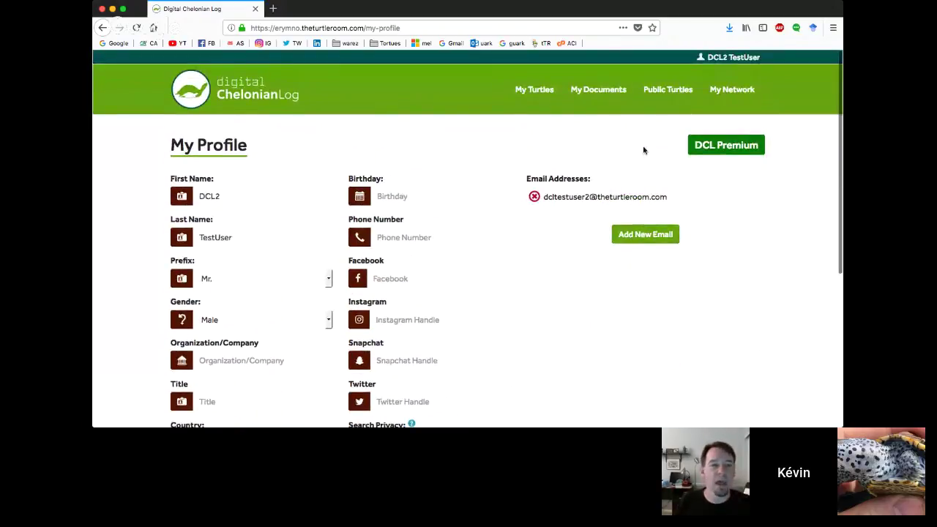
left_click(726, 92)
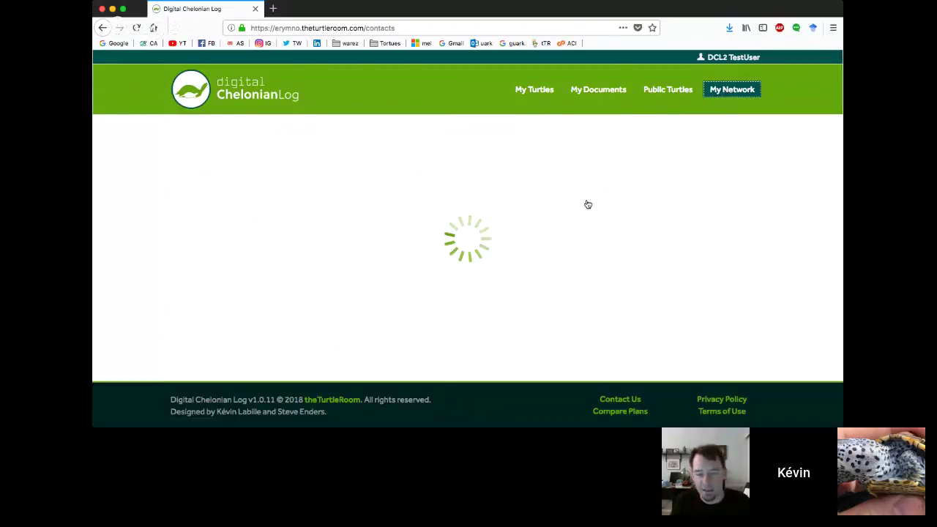
scroll(626, 192, "down", 1)
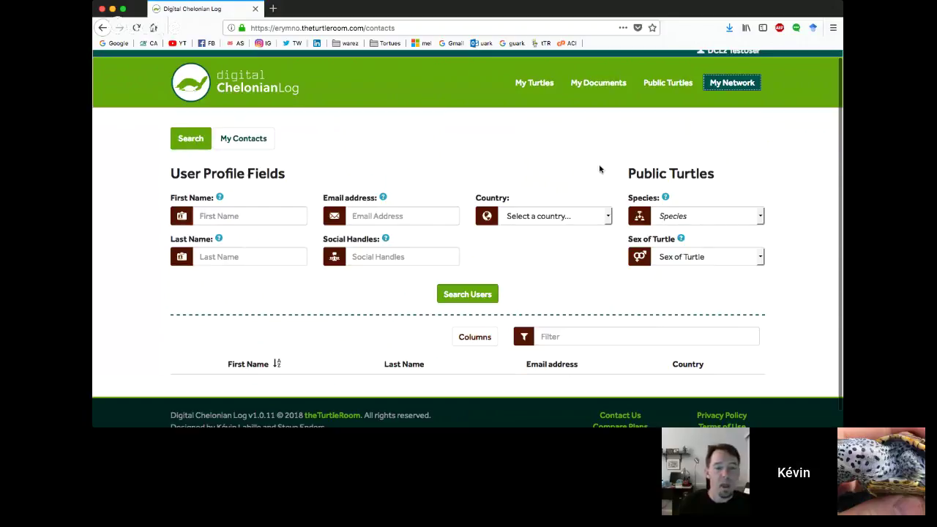
scroll(540, 174, "down", 2)
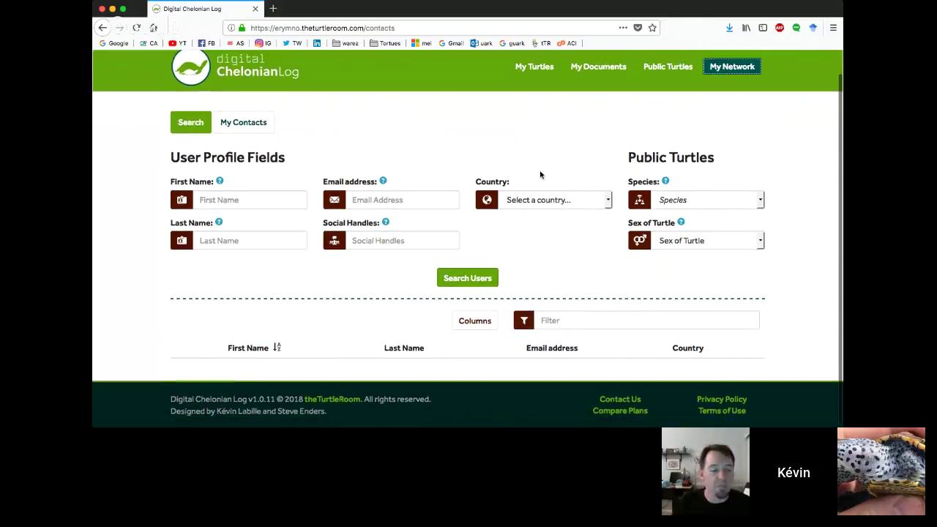
left_click(216, 199)
type("DCL")
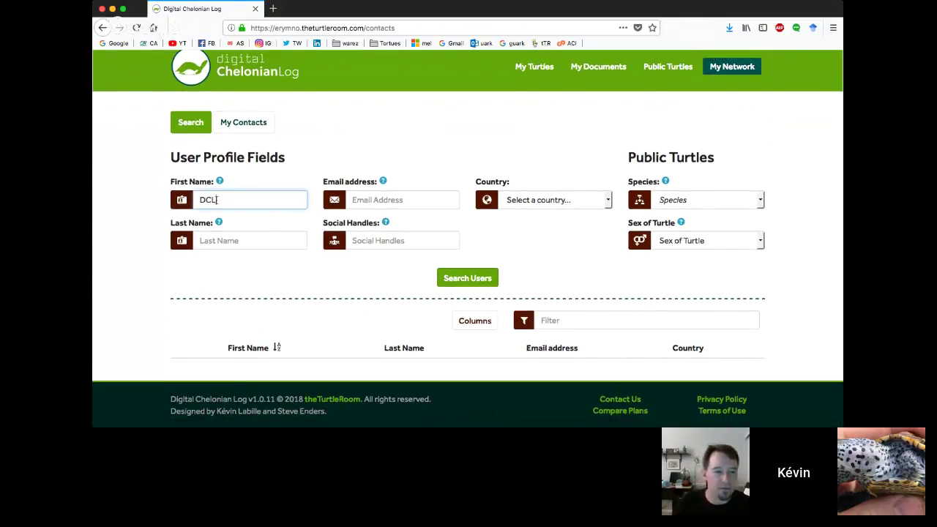
left_click(452, 279)
scroll(337, 266, "down", 3)
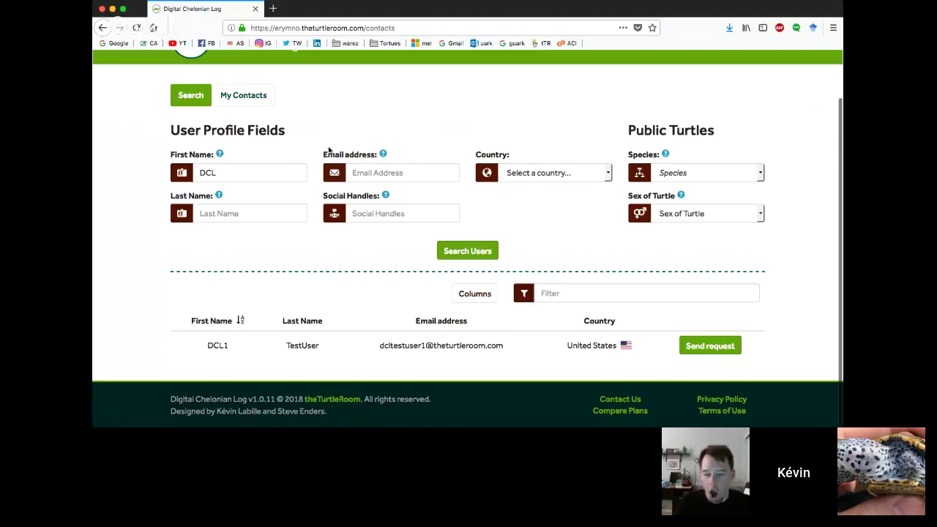
Read the help for the Email address and Social Handles fields and highlight the start of the listed user's e-mail address.
left_click(383, 155)
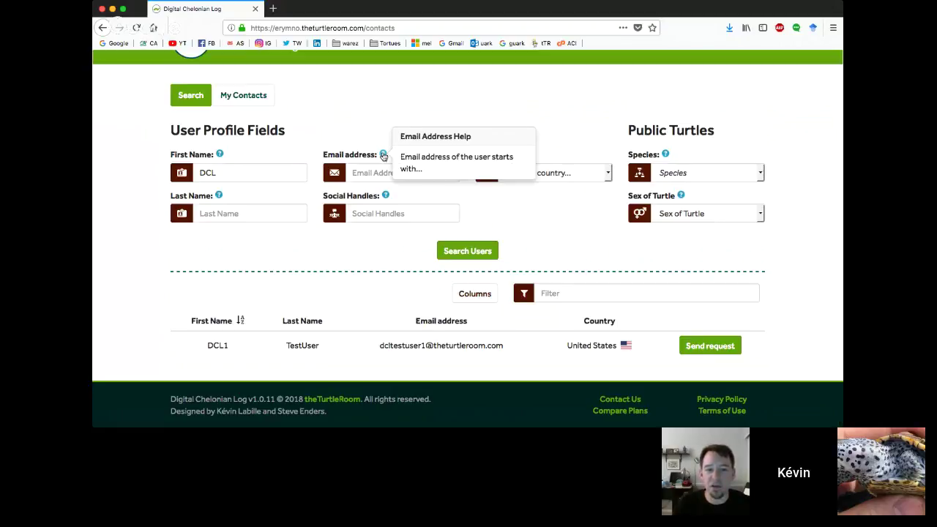
left_click(386, 198)
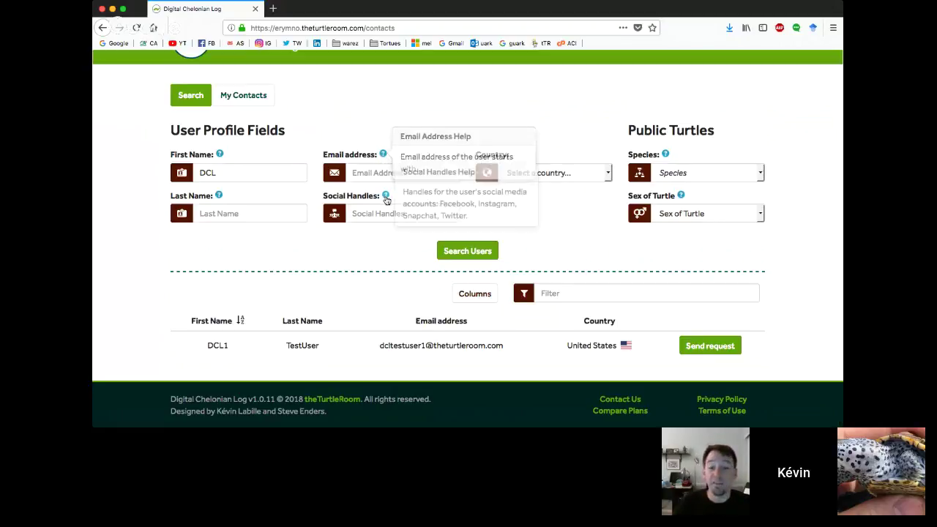
left_click(376, 131)
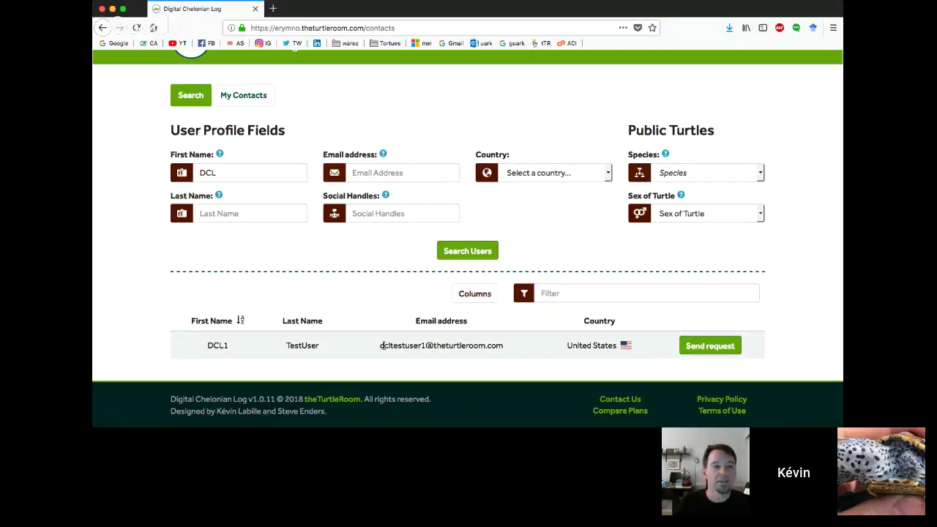
left_click_drag(381, 346, 414, 345)
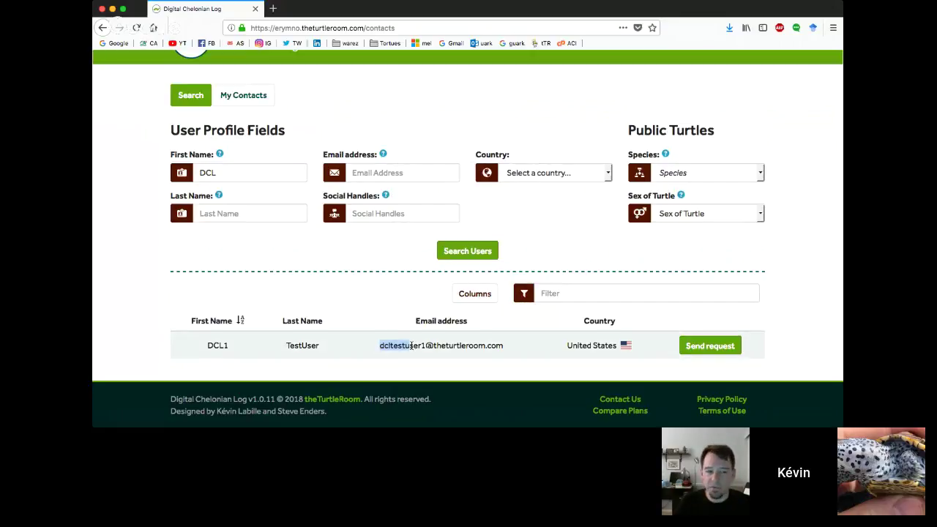
Reopen the network search with empty fields and search for users by the beginning of the test user's e-mail address.
left_click(243, 96)
left_click(187, 126)
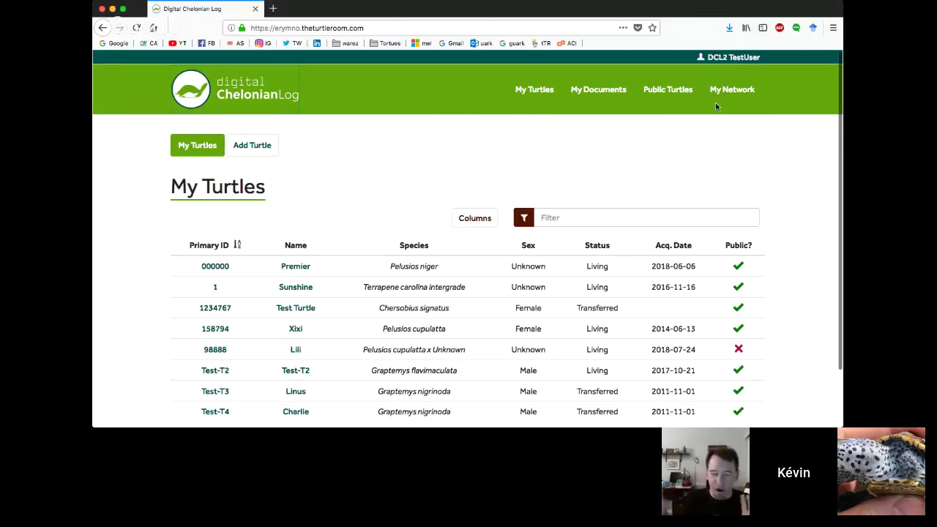
left_click(728, 91)
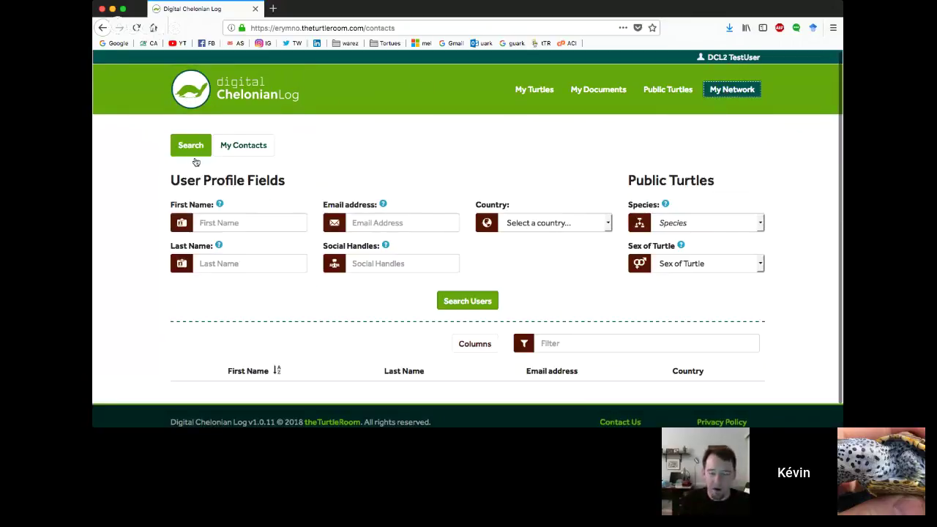
left_click(397, 222)
type("dcltestu")
scroll(398, 226, "down", 1)
left_click(467, 279)
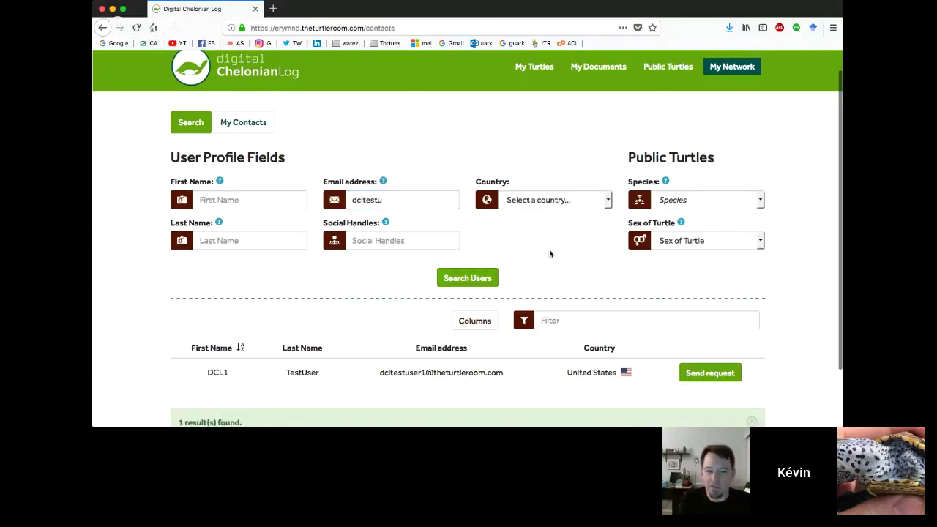
scroll(550, 253, "down", 1)
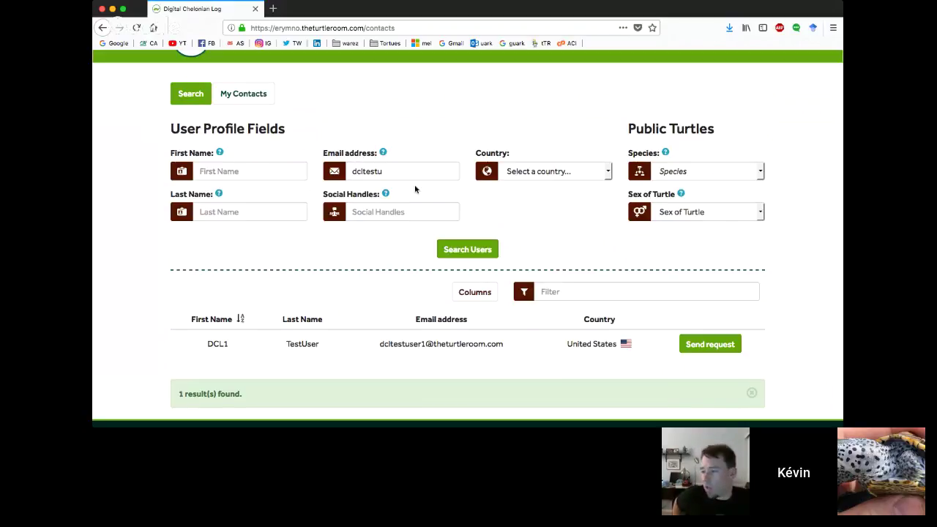
left_click(352, 213)
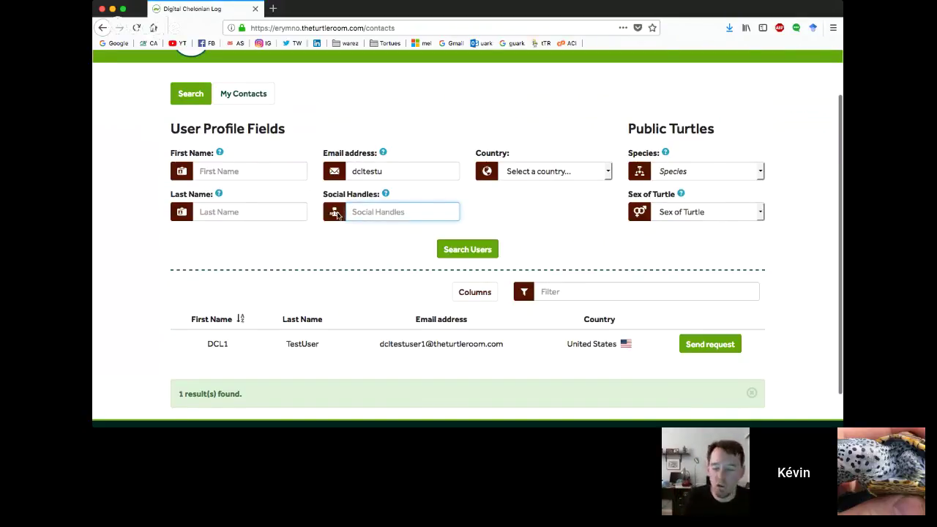
left_click(496, 214)
Open My Profile and review the social media fields and the Search Privacy settings.
scroll(499, 204, "up", 2)
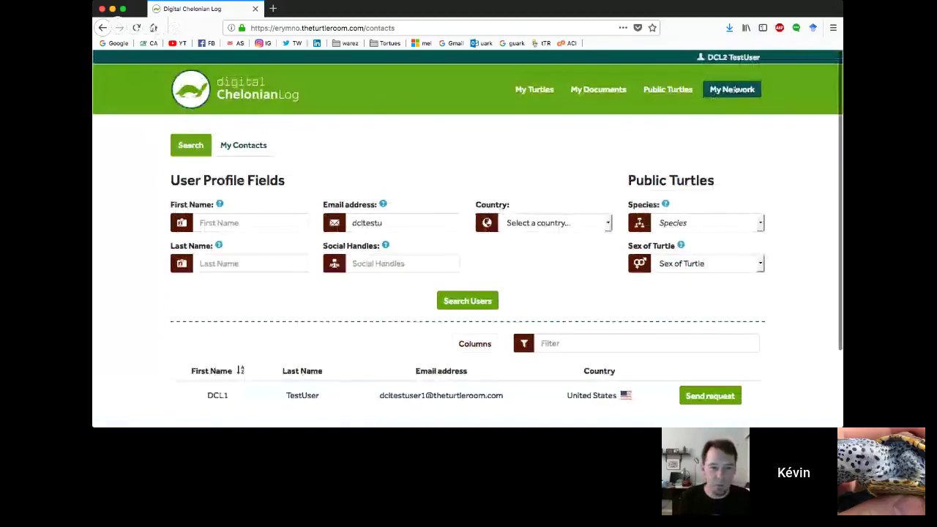
left_click(732, 57)
left_click(738, 75)
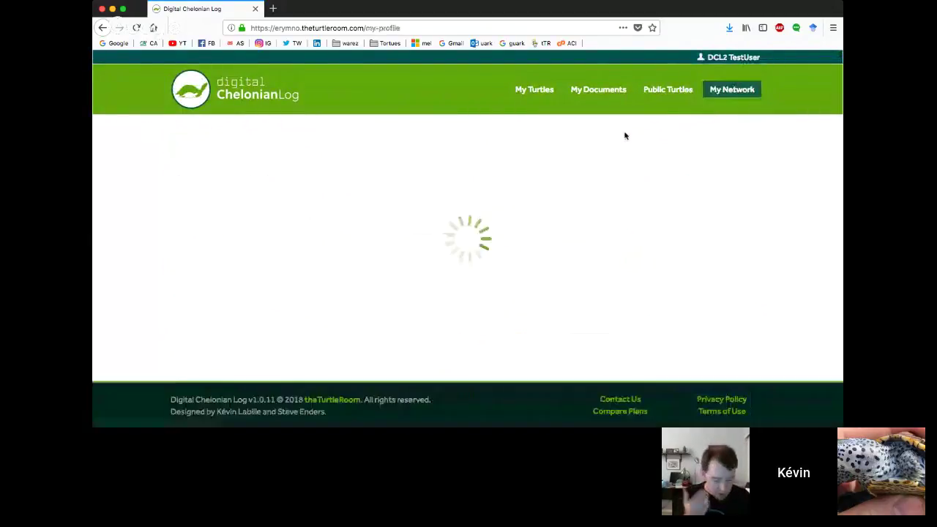
scroll(449, 240, "down", 2)
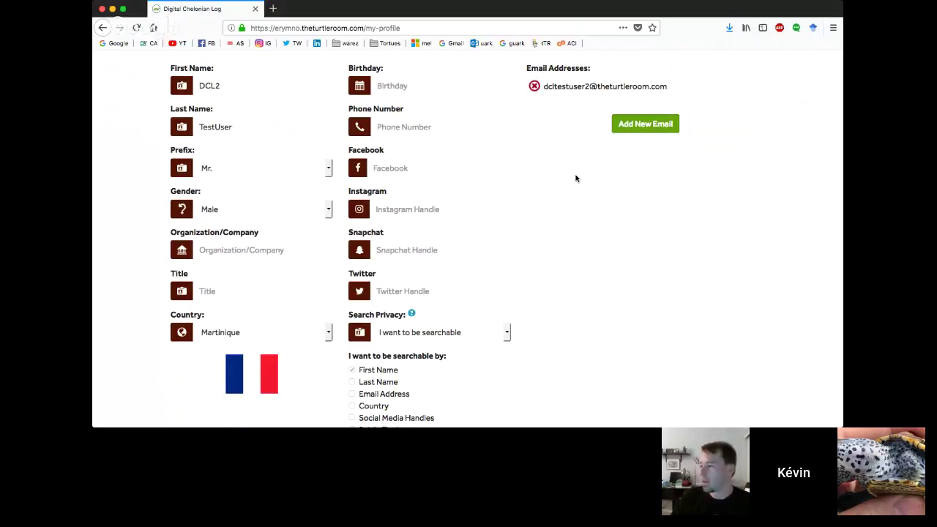
scroll(575, 180, "up", 1)
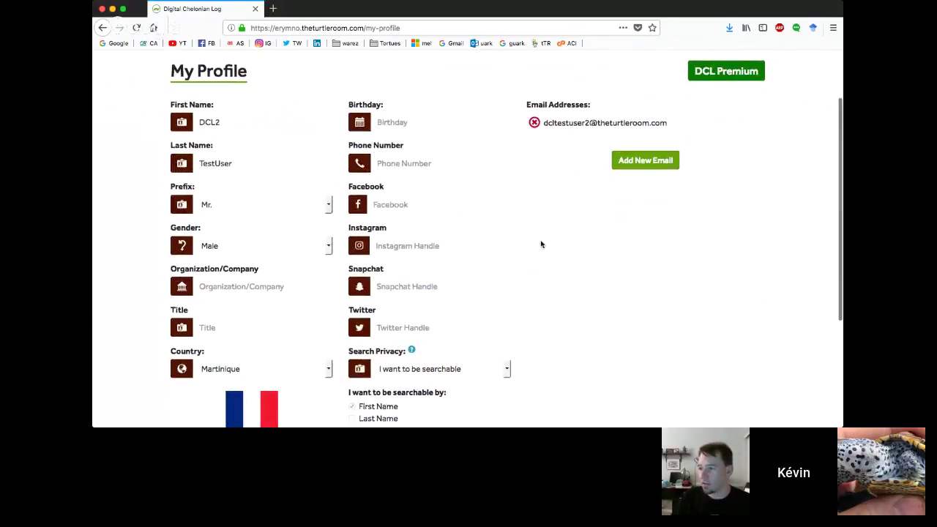
scroll(541, 244, "down", 1)
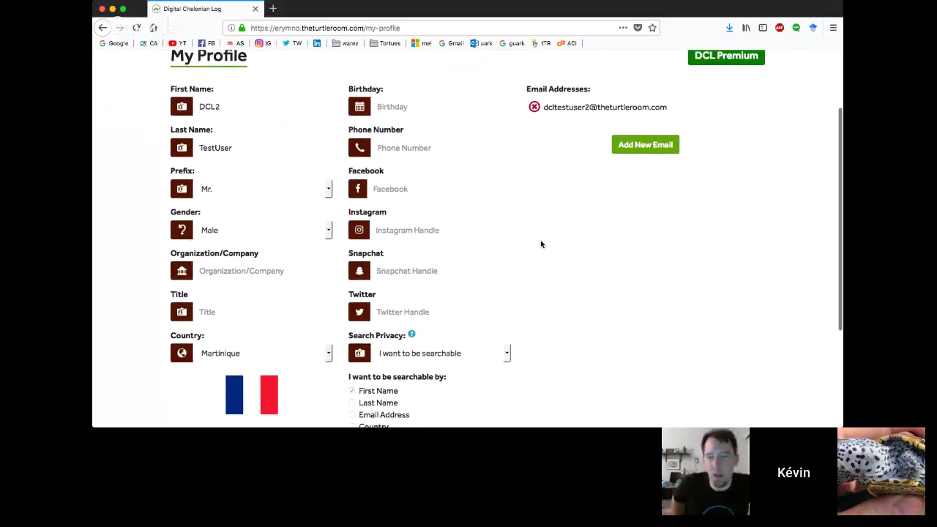
Return to My Network and search for users by the first name "DCL".
scroll(672, 122, "up", 2)
left_click(732, 89)
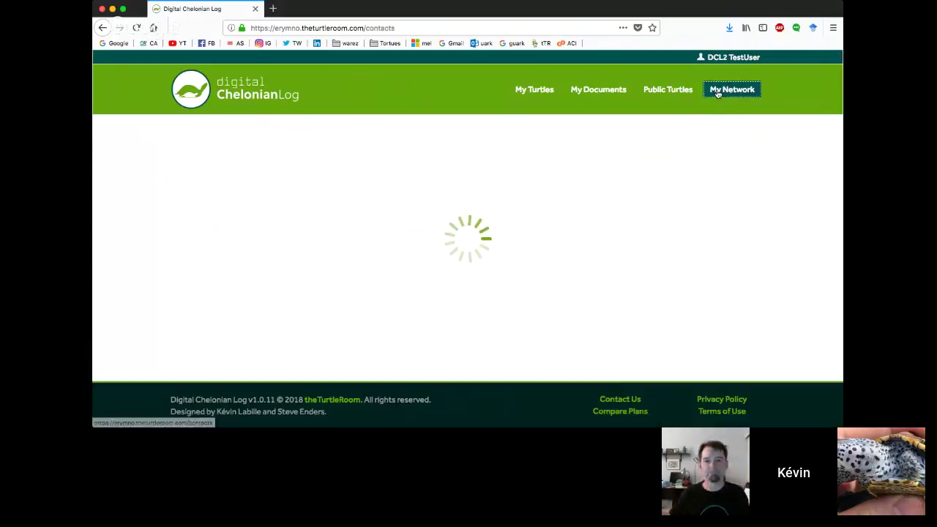
left_click(306, 224)
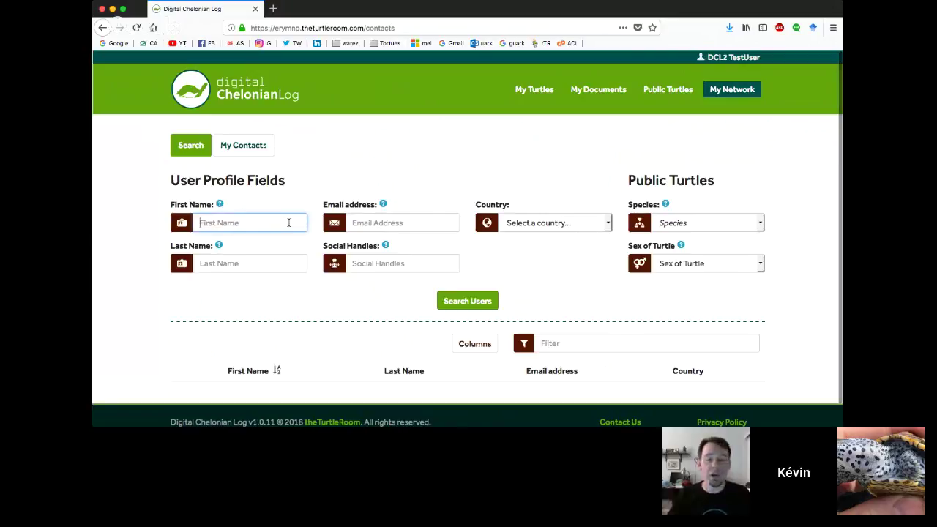
type("DCL")
left_click(458, 297)
scroll(458, 299, "down", 3)
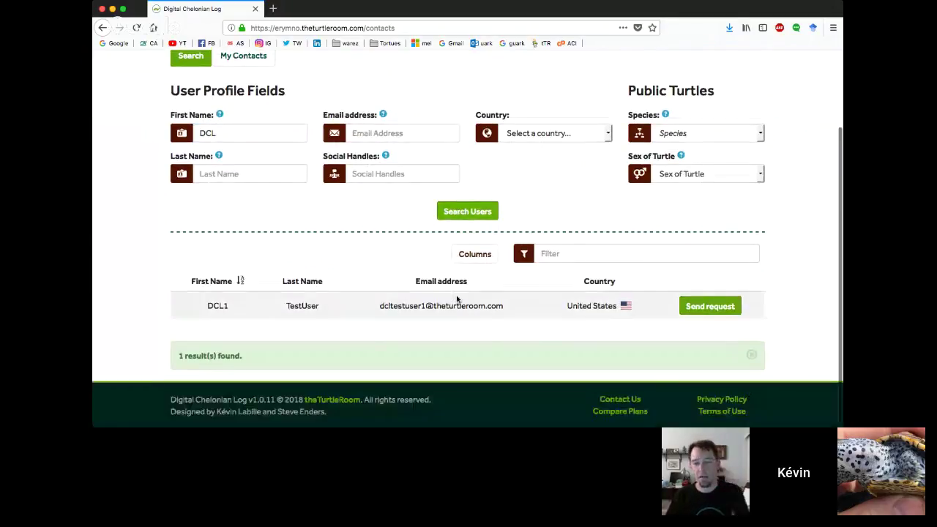
Send the found test user a contact request with a short message introducing the sender and asking to be added, and highlight the request's status.
left_click(710, 307)
left_click(456, 144)
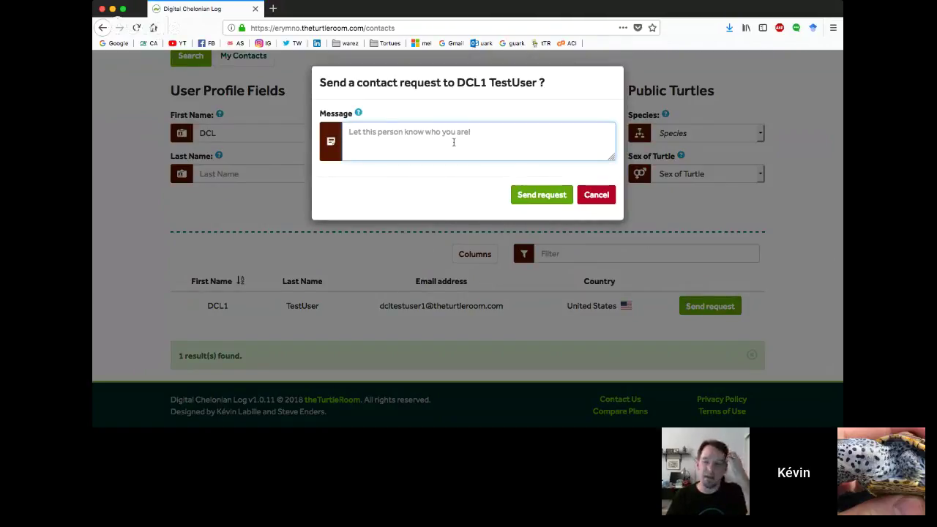
type("Hey This is Kevin! A")
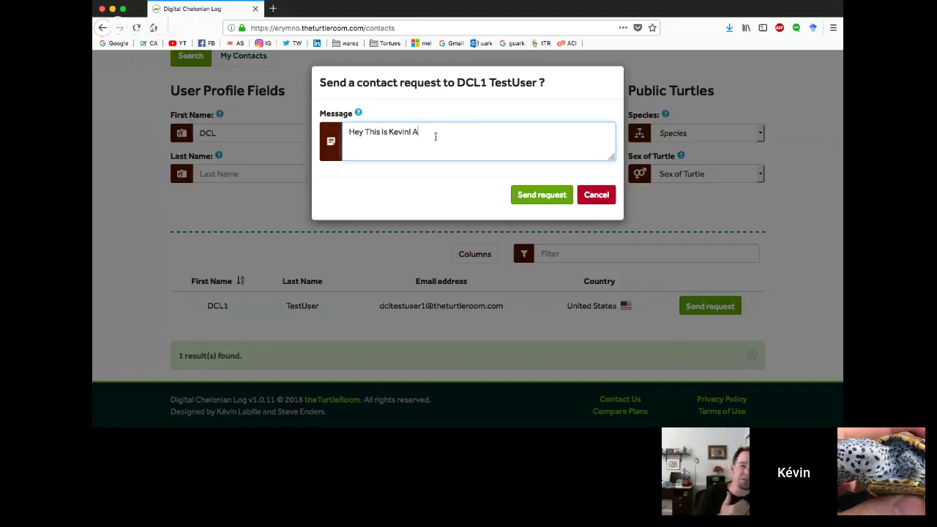
type("dd me")
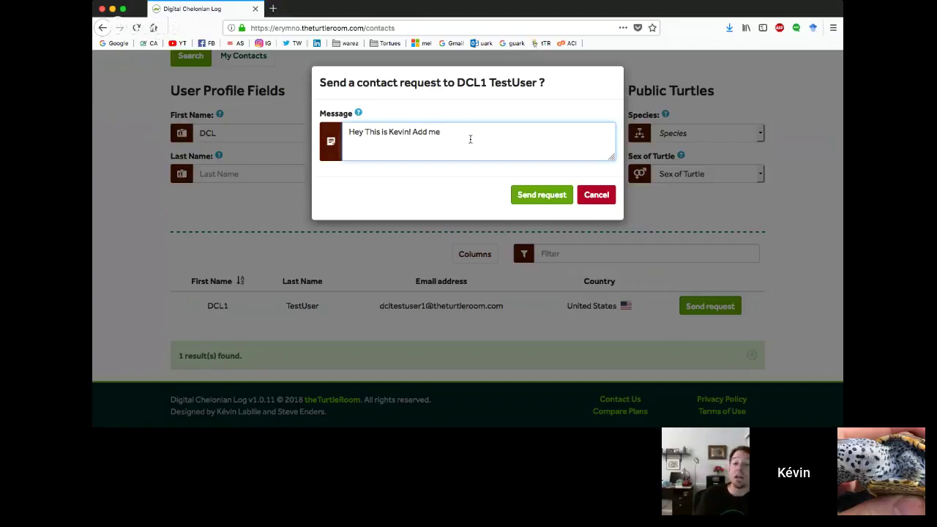
left_click(544, 197)
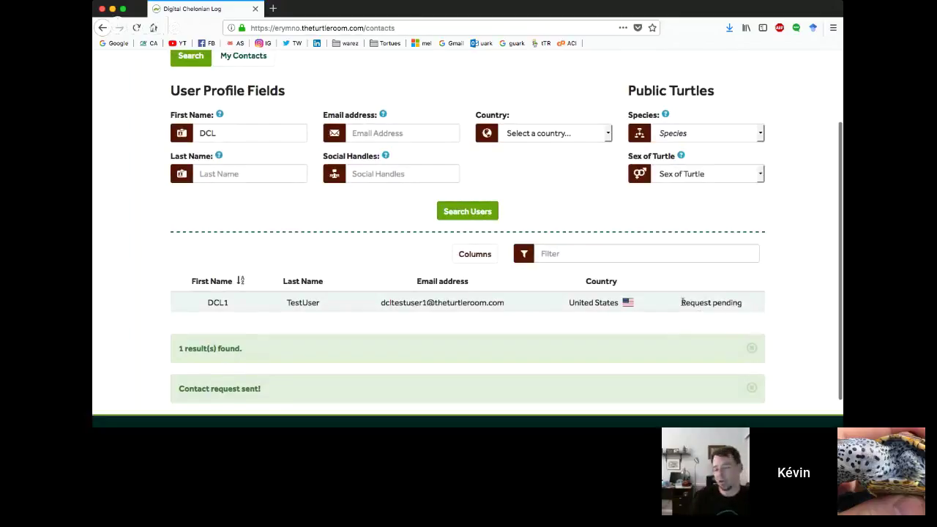
left_click_drag(681, 302, 745, 304)
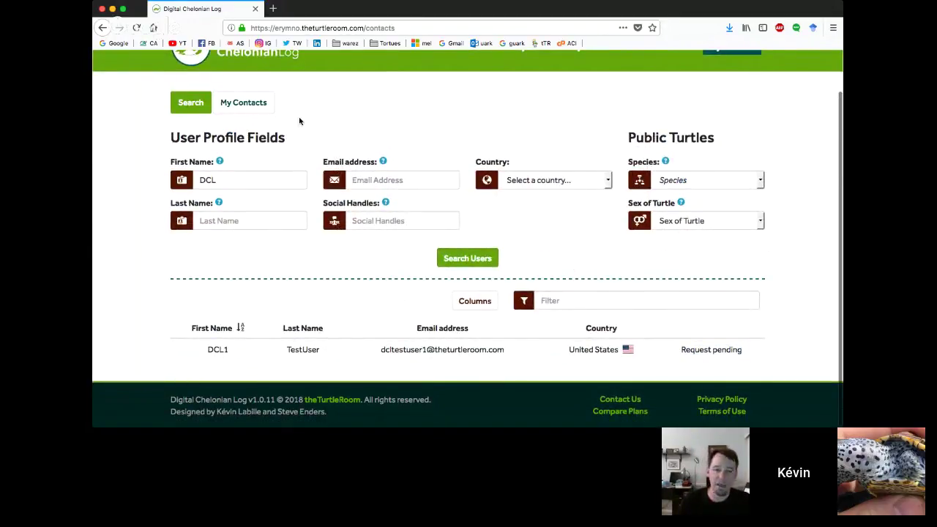
Open My Contacts and expand both contacts to review their details.
left_click(253, 102)
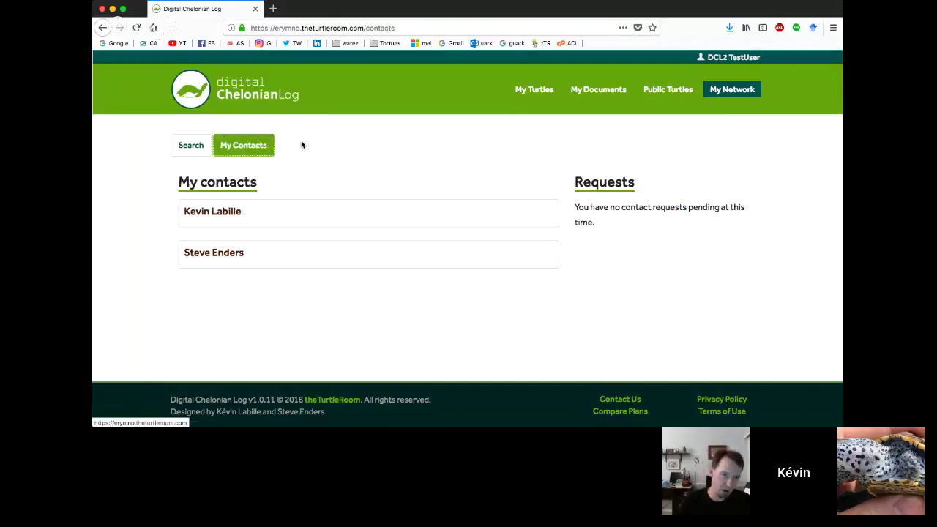
left_click(229, 217)
left_click(213, 327)
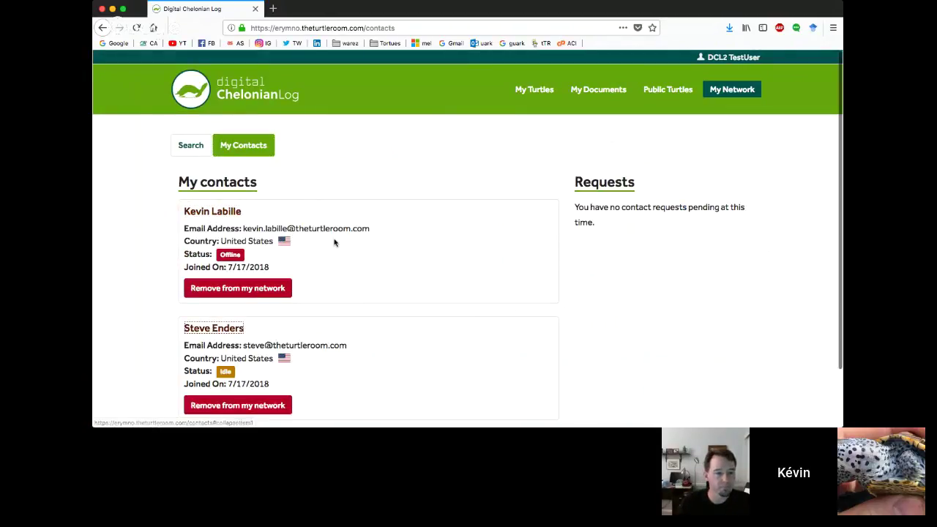
scroll(334, 242, "down", 2)
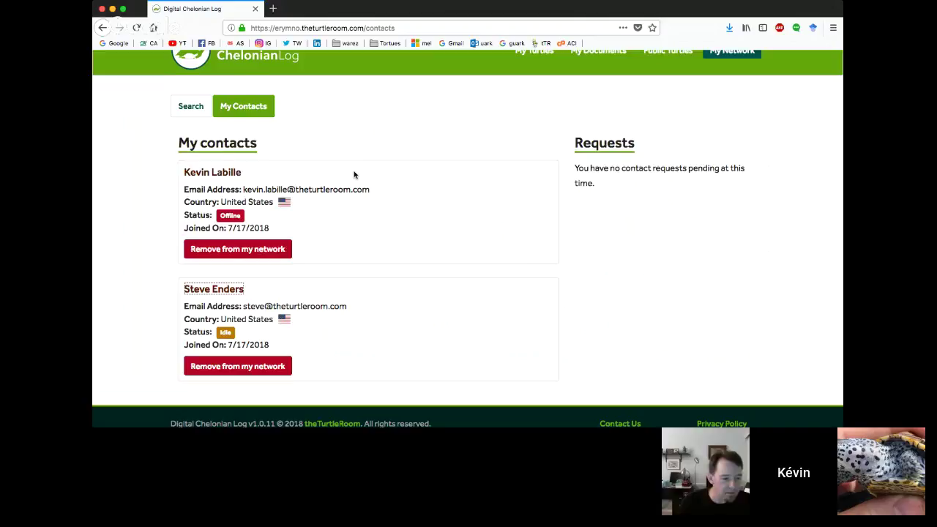
scroll(353, 174, "up", 2)
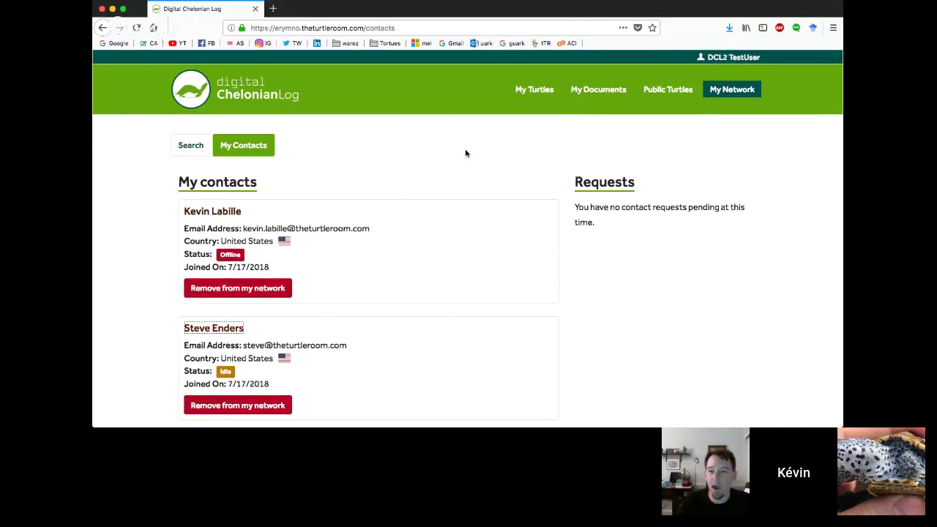
scroll(465, 153, "down", 1)
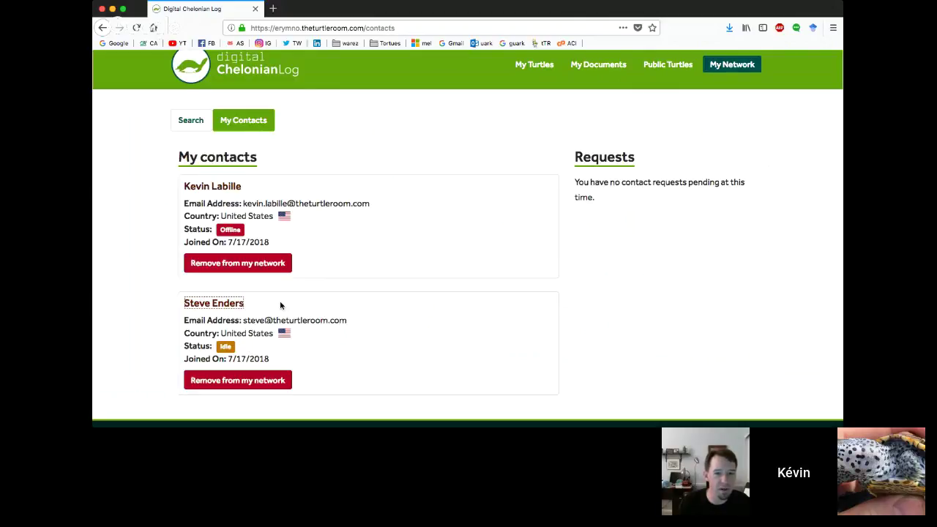
scroll(280, 304, "down", 1)
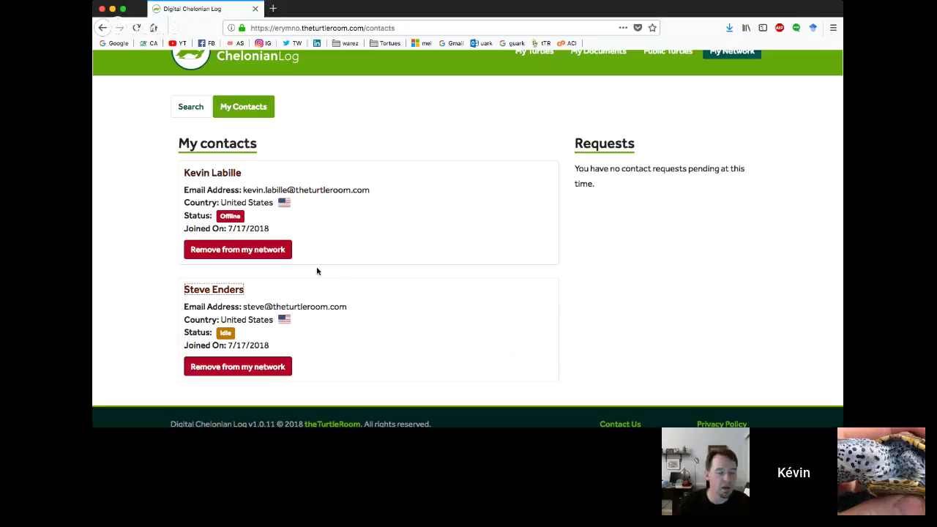
Reload My Contacts by way of the user search, expand the second contact and highlight the Instagram handle.
left_click(192, 108)
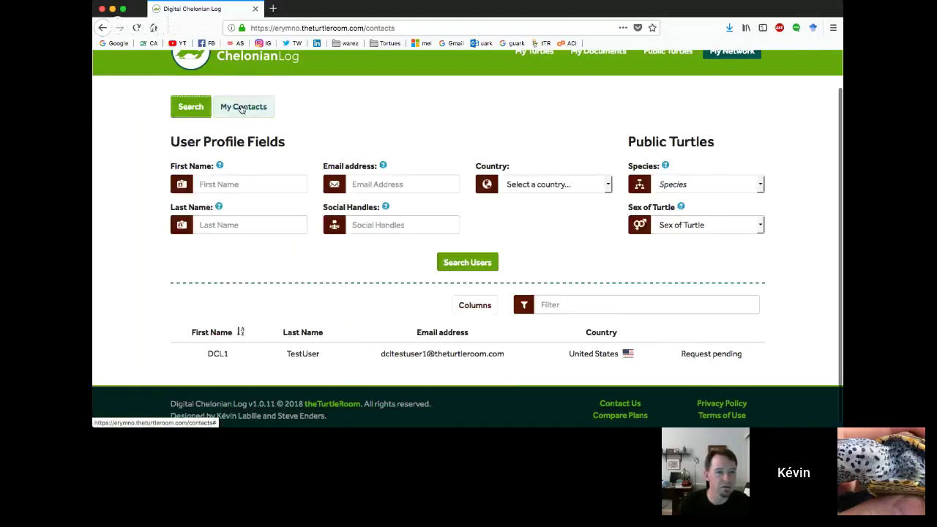
left_click(243, 107)
left_click(243, 255)
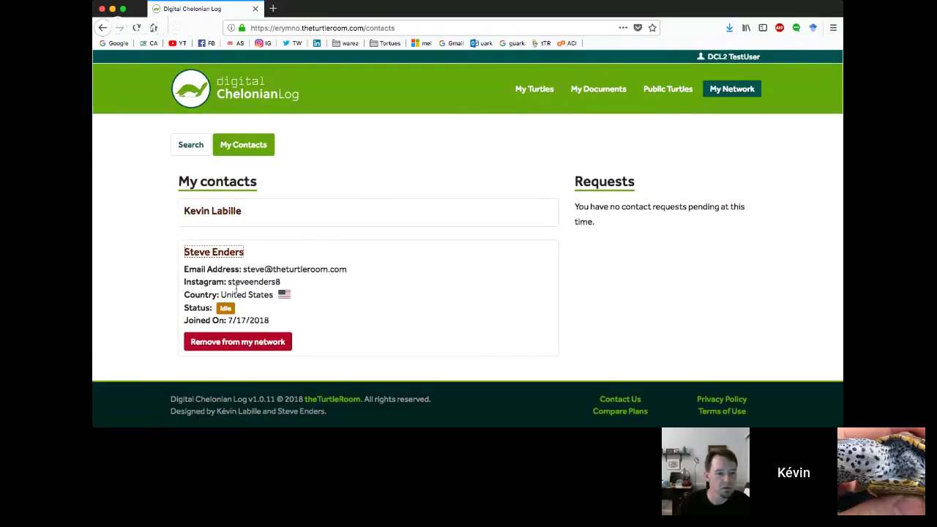
left_click_drag(192, 282, 284, 287)
left_click(284, 287)
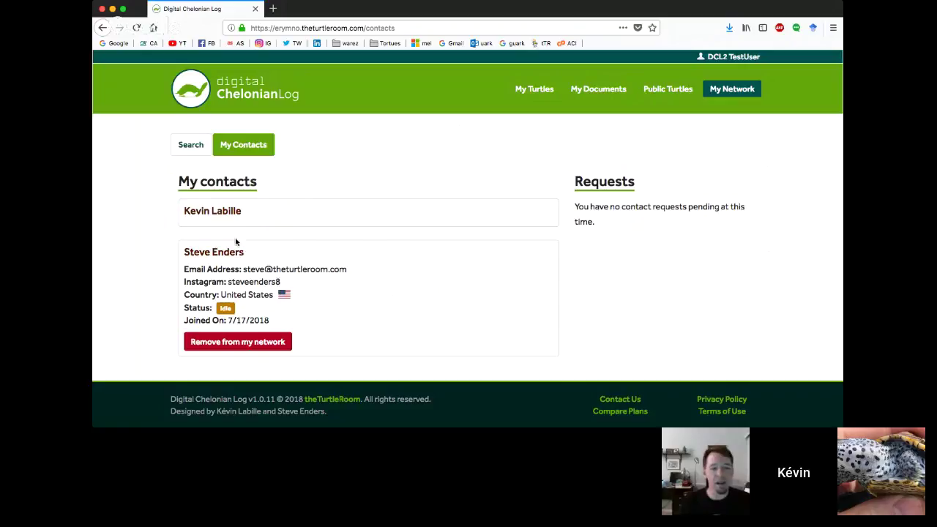
Collapse and reopen the contact details, and point out the text under Requests.
left_click(232, 213)
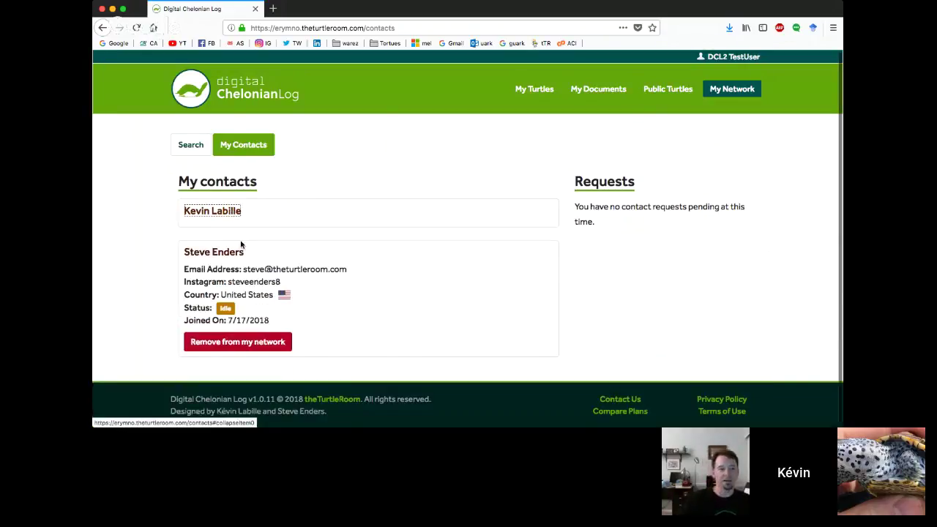
left_click(222, 252)
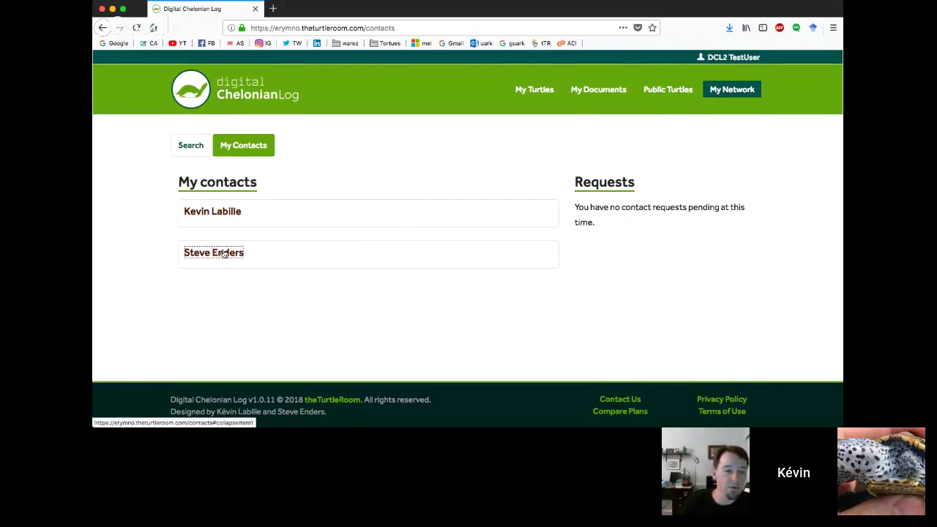
left_click_drag(576, 204, 600, 221)
left_click(600, 221)
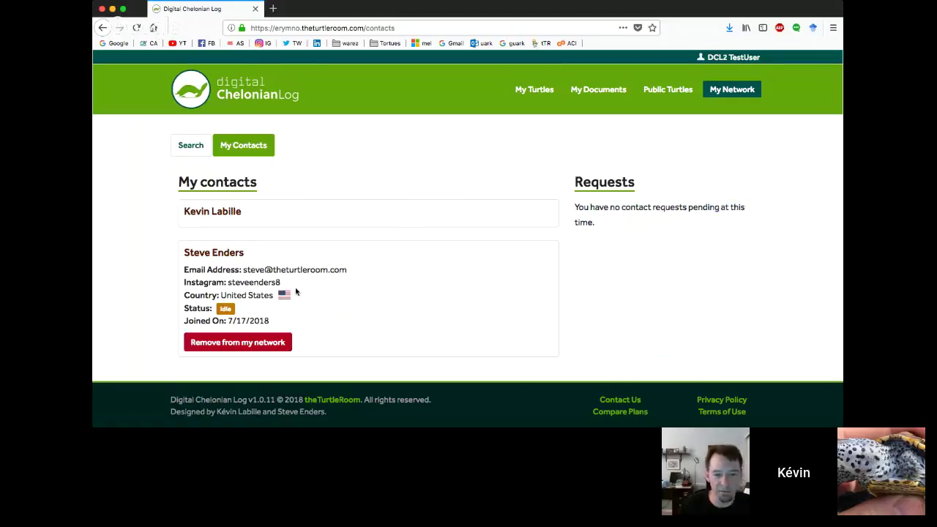
left_click(225, 218)
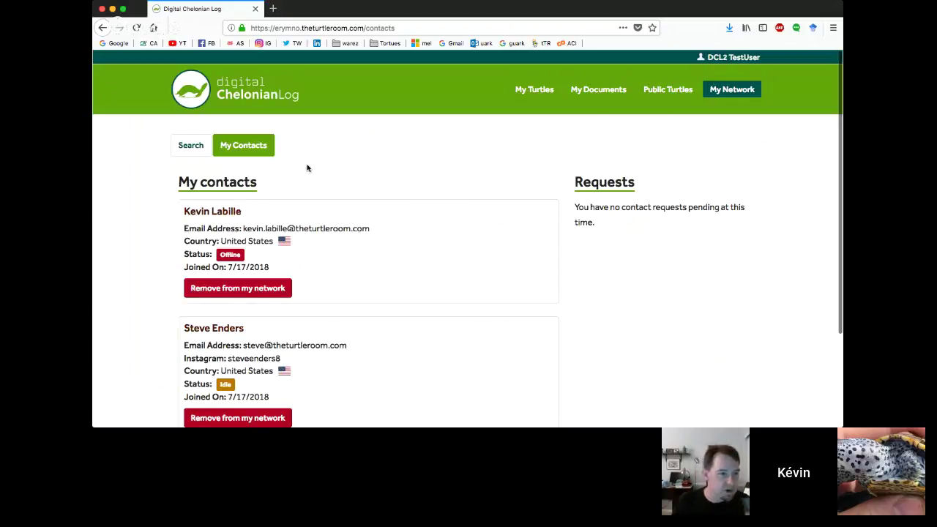
Look over the expanded contacts, check the user search results, and return to My Contacts.
scroll(308, 168, "down", 1)
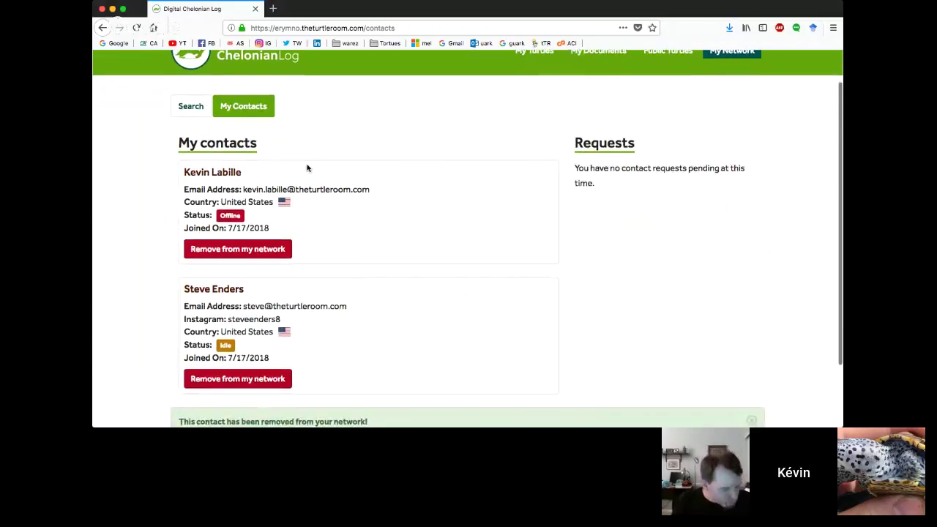
scroll(308, 169, "down", 1)
scroll(308, 168, "up", 2)
scroll(307, 168, "down", 3)
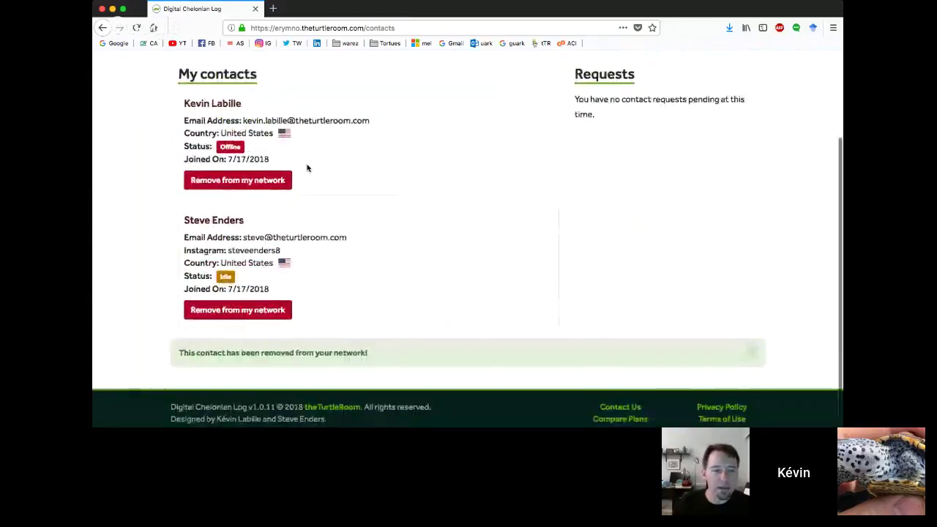
scroll(307, 168, "up", 2)
scroll(307, 168, "up", 1)
left_click(202, 149)
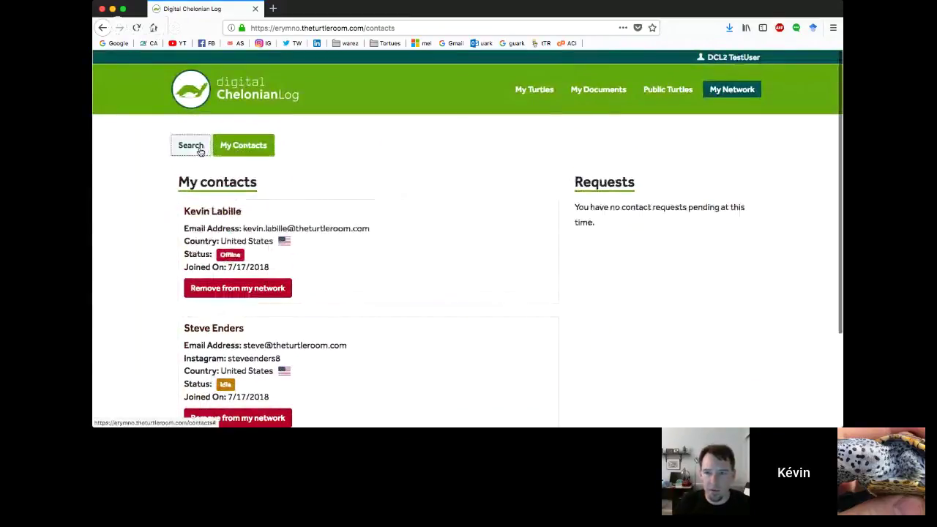
scroll(373, 197, "down", 1)
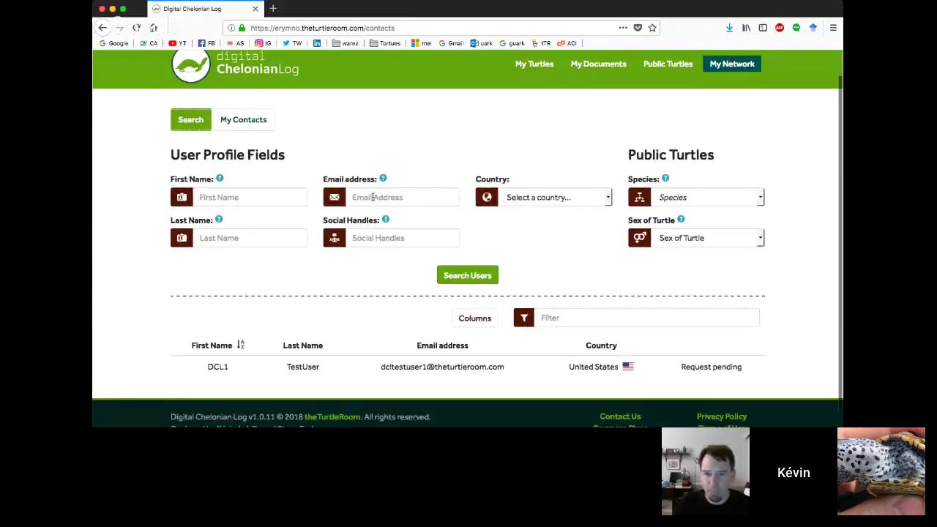
left_click(244, 119)
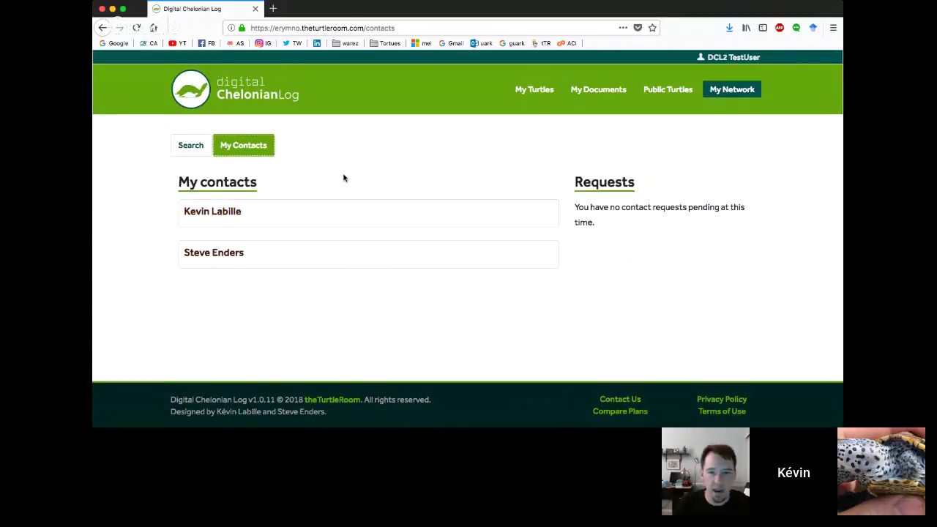
View the My Turtles list and open the Export Data to Excel page from the account options.
left_click(525, 94)
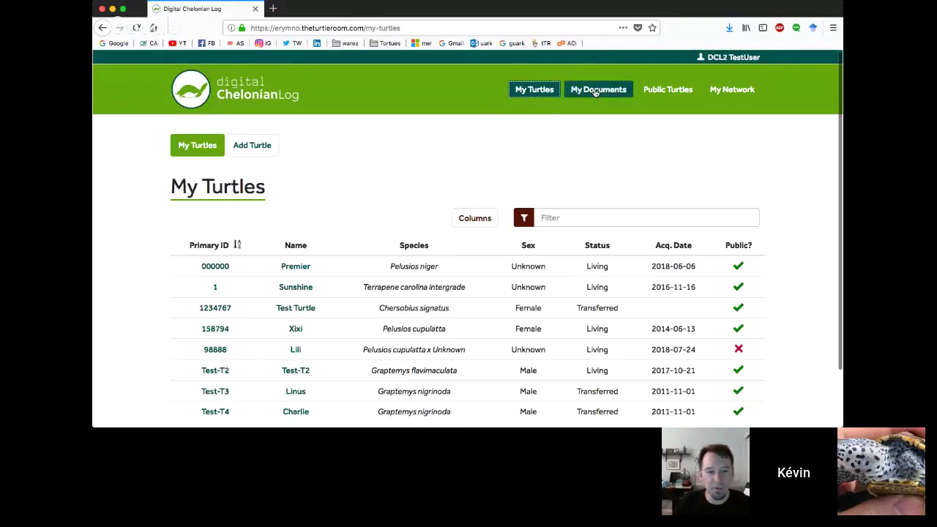
left_click(714, 59)
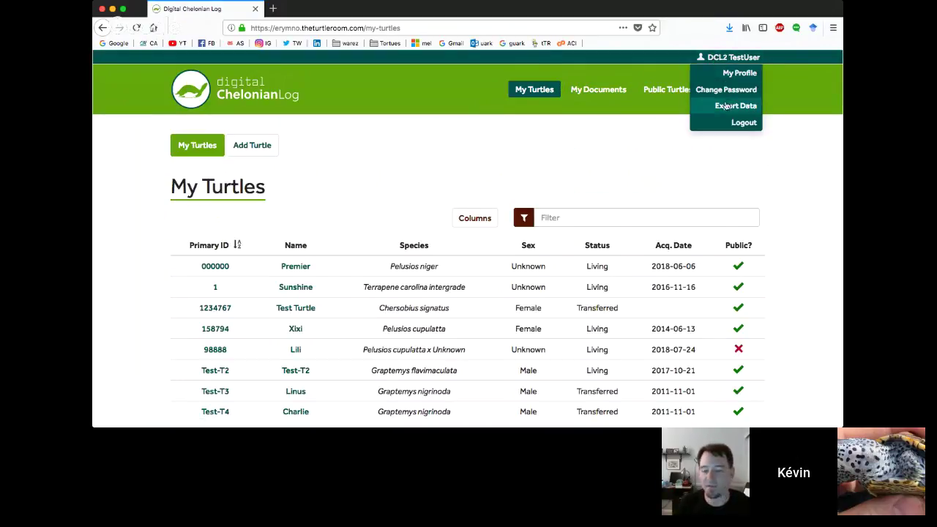
left_click(723, 106)
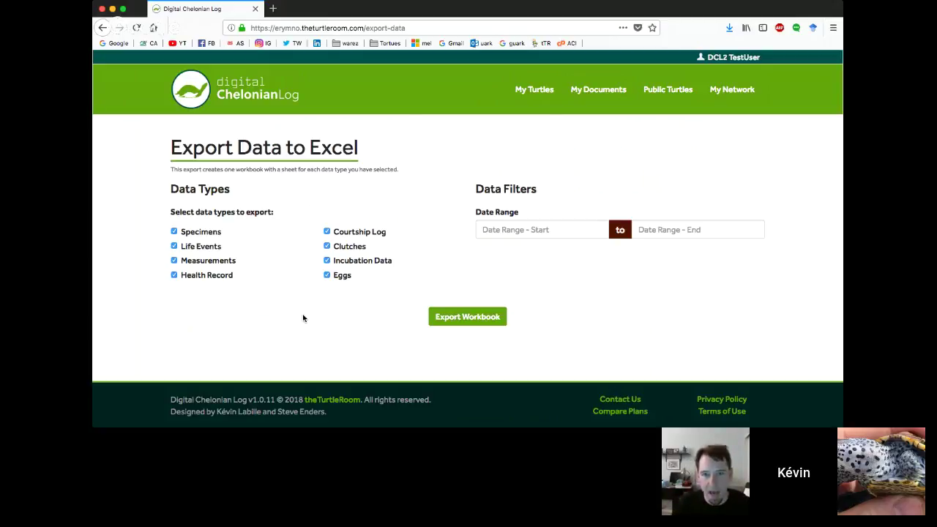
Open the Contact Us form and check its Email Subject choices.
left_click(634, 399)
scroll(607, 251, "down", 2)
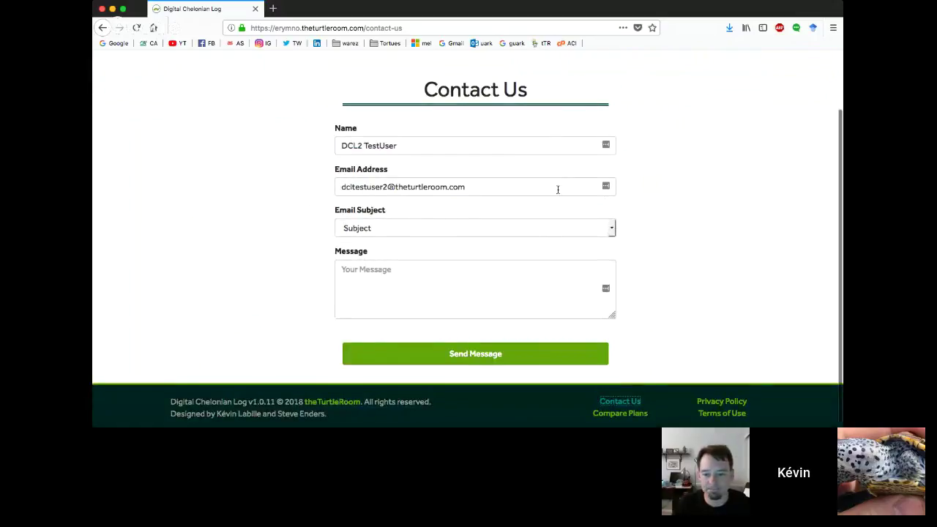
left_click(601, 231)
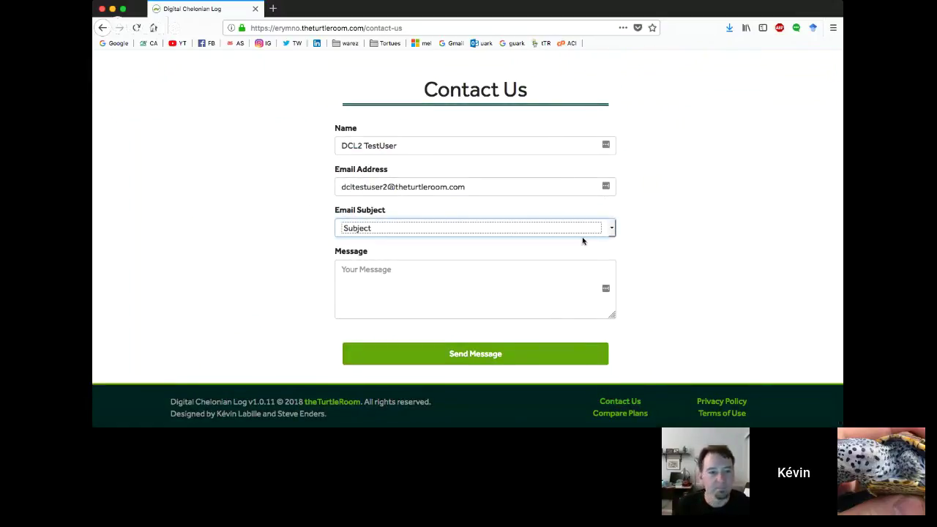
scroll(659, 223, "up", 1)
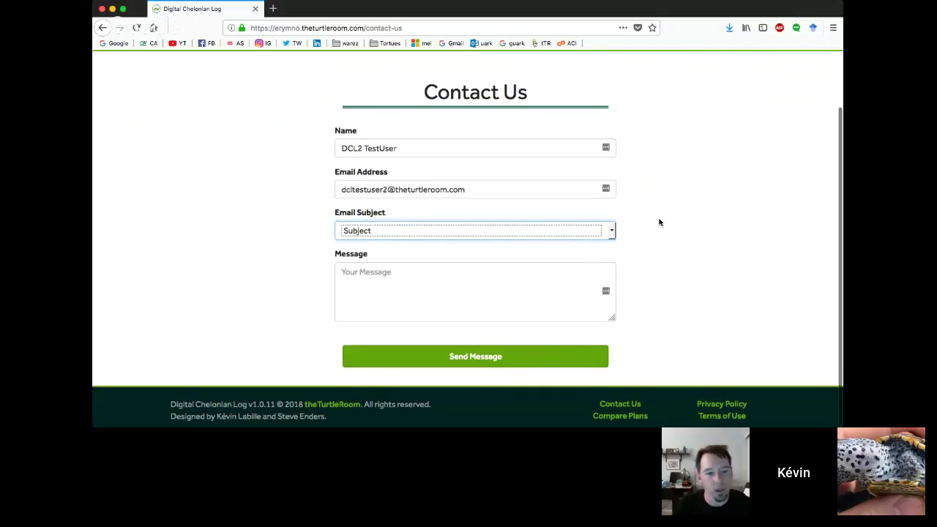
scroll(659, 222, "up", 2)
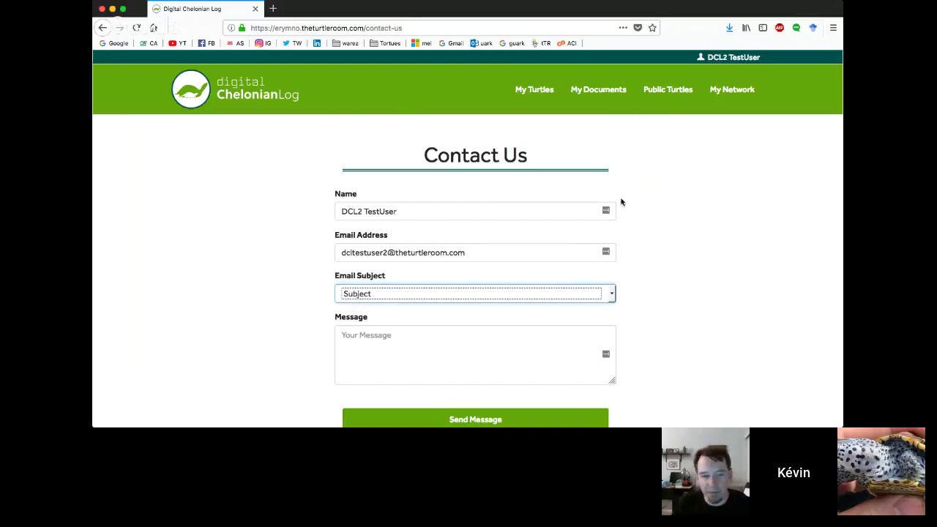